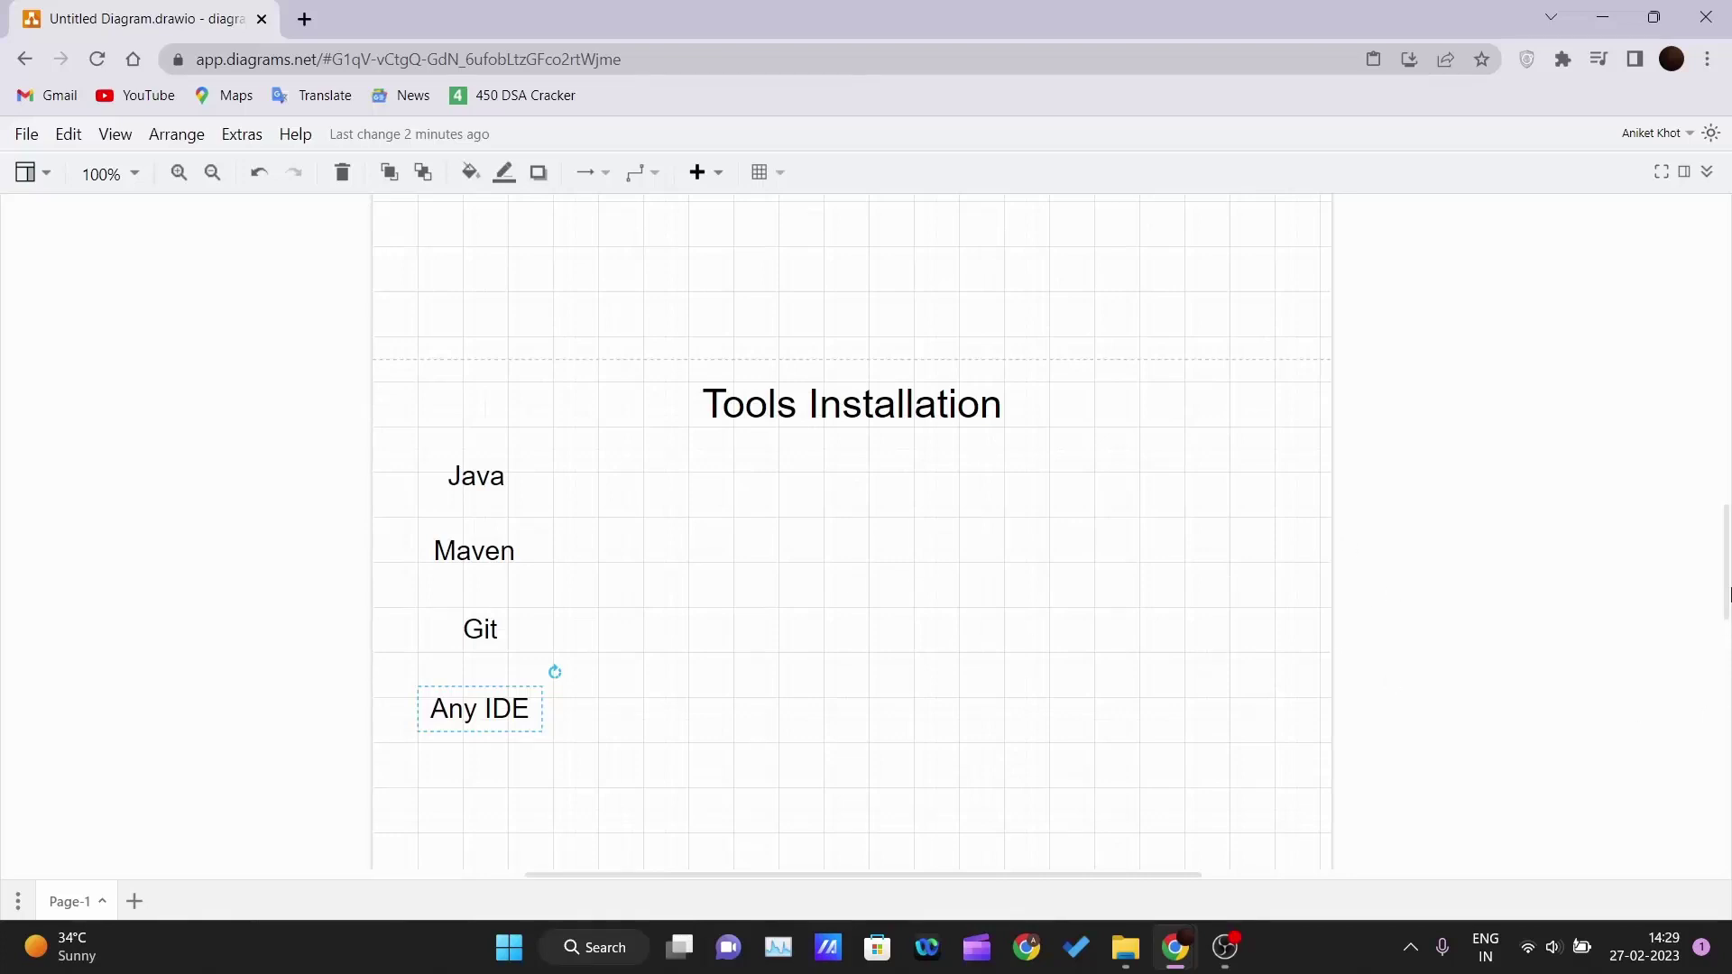
Search the web for "download java jdk" in a new browser tab.
{"action": "left_click_drag", "start_coordinate": [1727, 593], "coordinate": [1727, 607]}
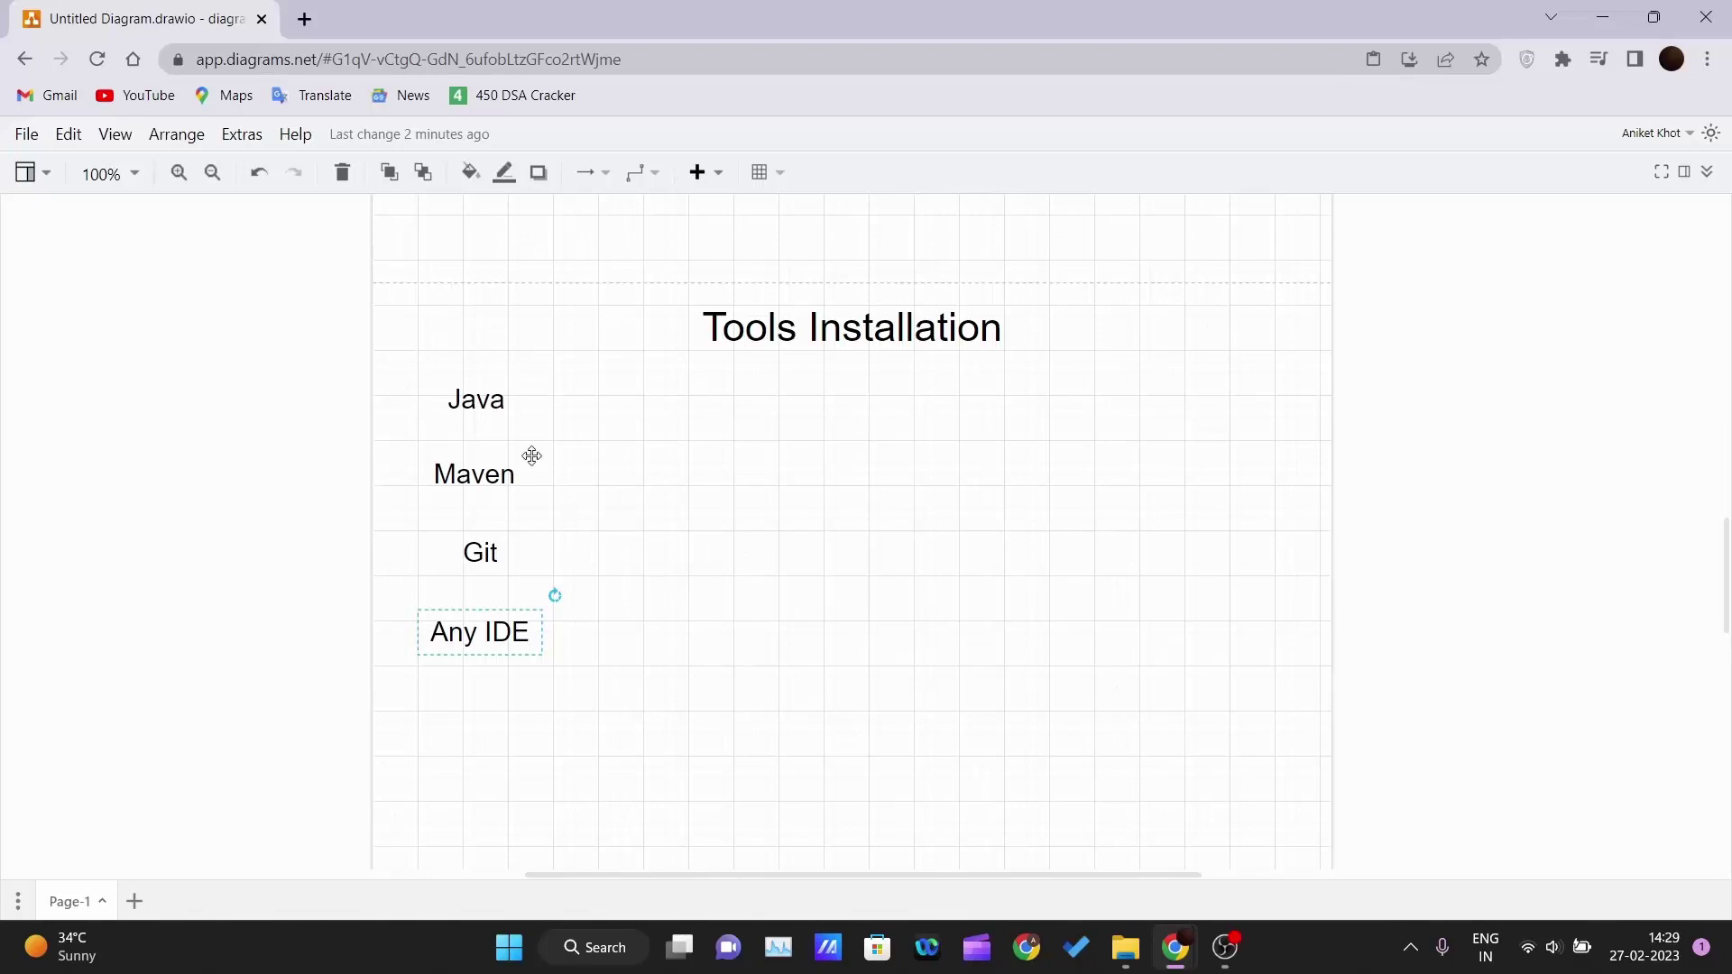
{"action": "left_click", "coordinate": [304, 19]}
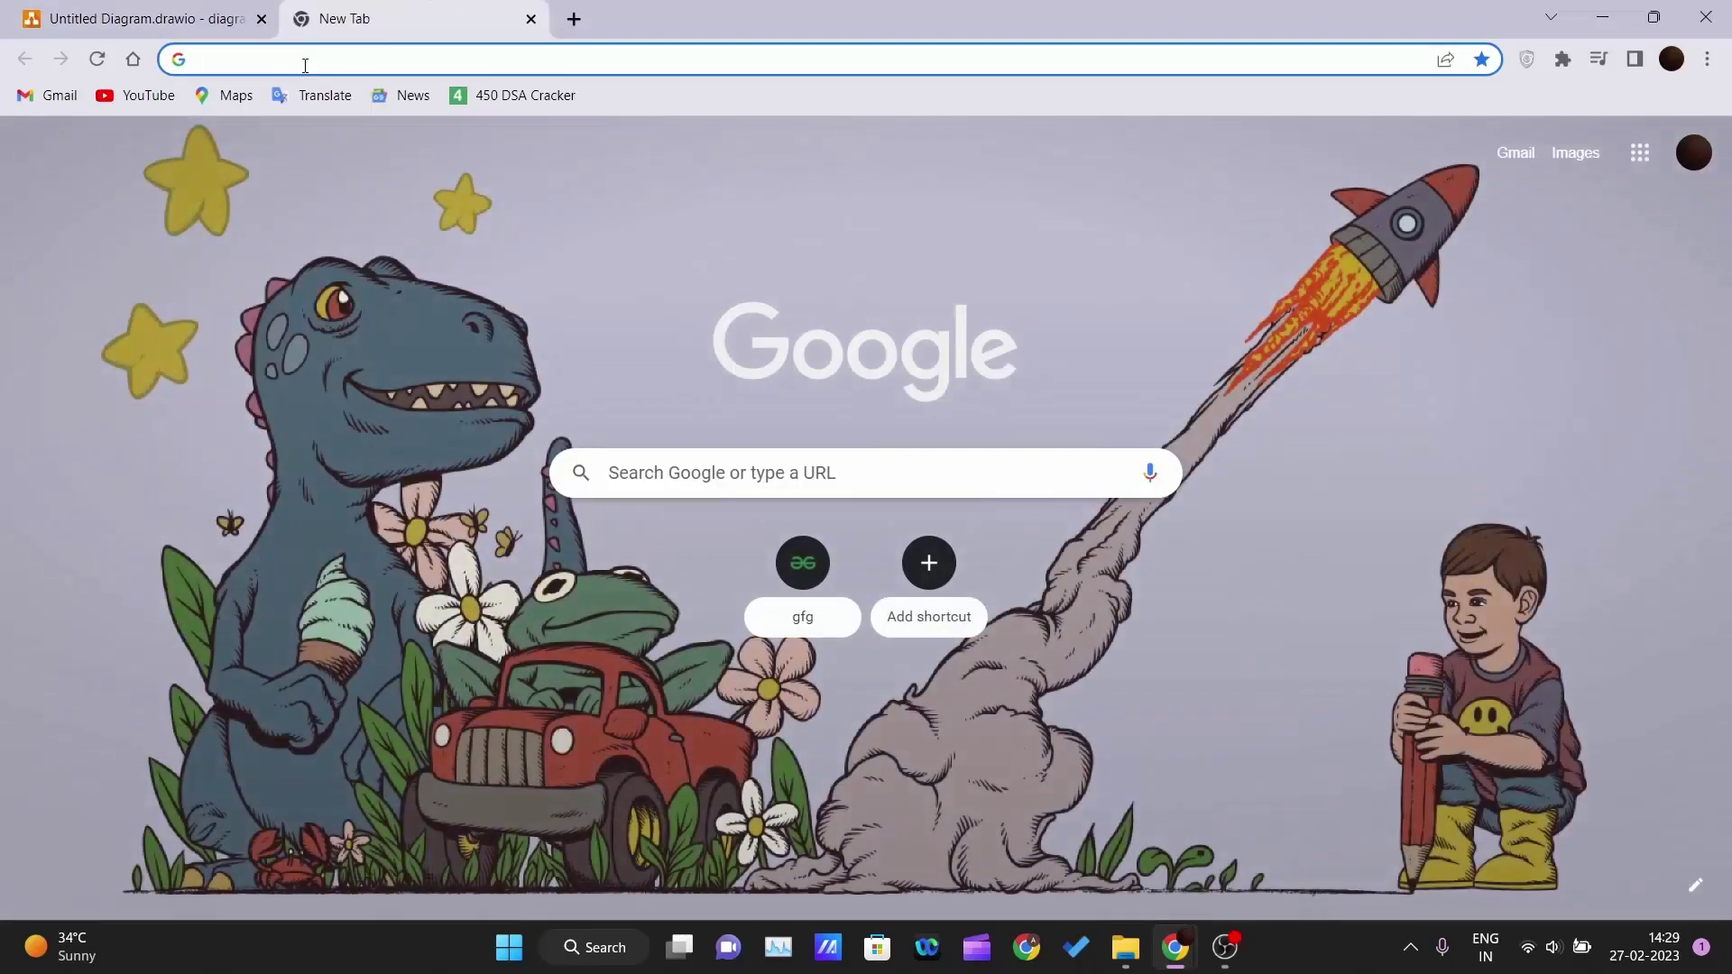
{"action": "left_click", "coordinate": [304, 65]}
{"action": "type", "text": "java"}
{"action": "key", "text": "Delete"}
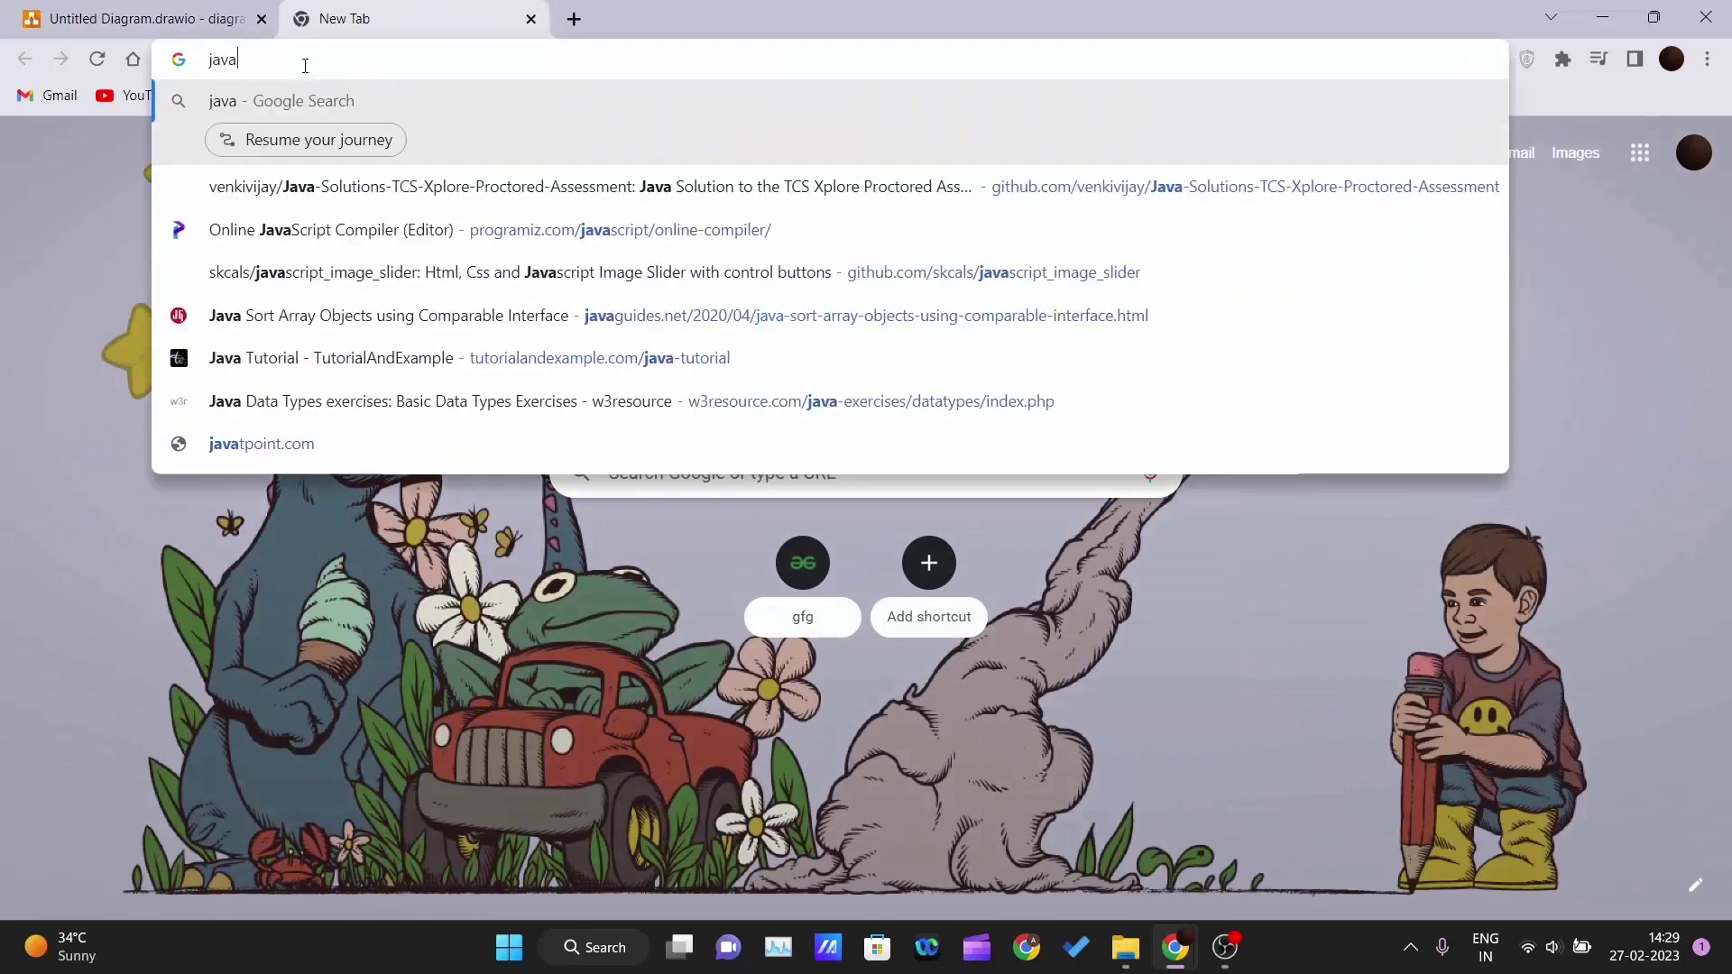
{"action": "key", "text": "BackSpace"}
{"action": "key", "text": "BackSpace"}
{"action": "key", "text": "BackSpace"}
{"action": "key", "text": "BackSpace"}
{"action": "type", "text": "downl"}
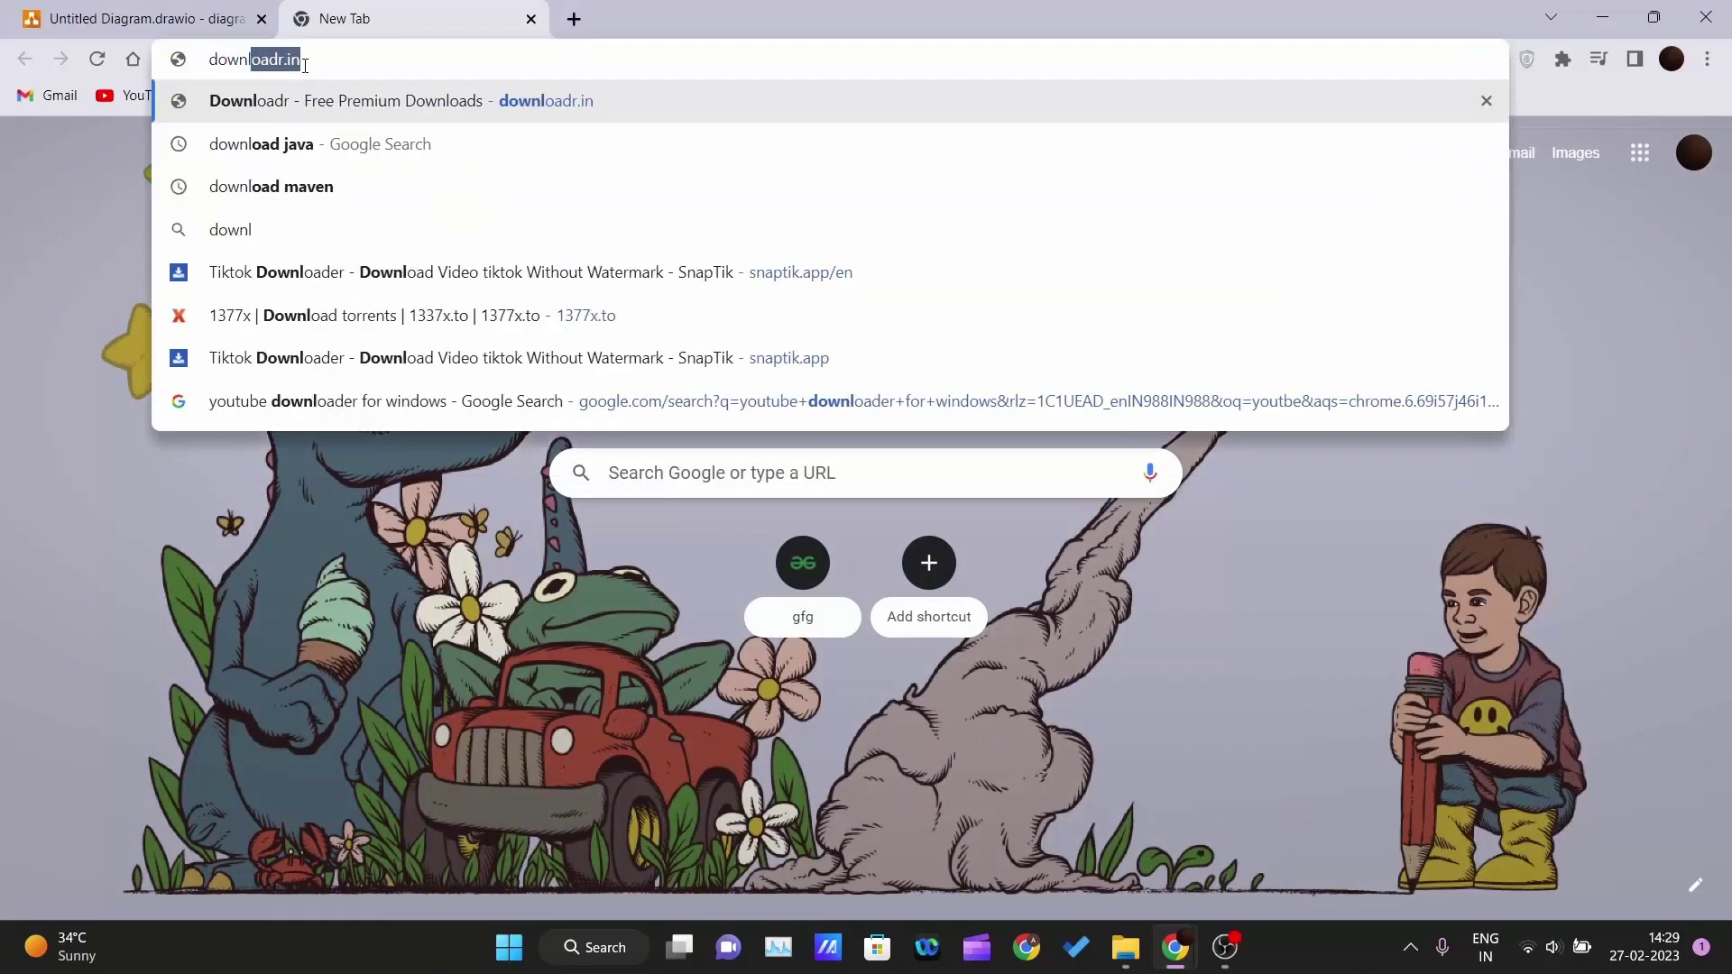
{"action": "type", "text": "oad java "}
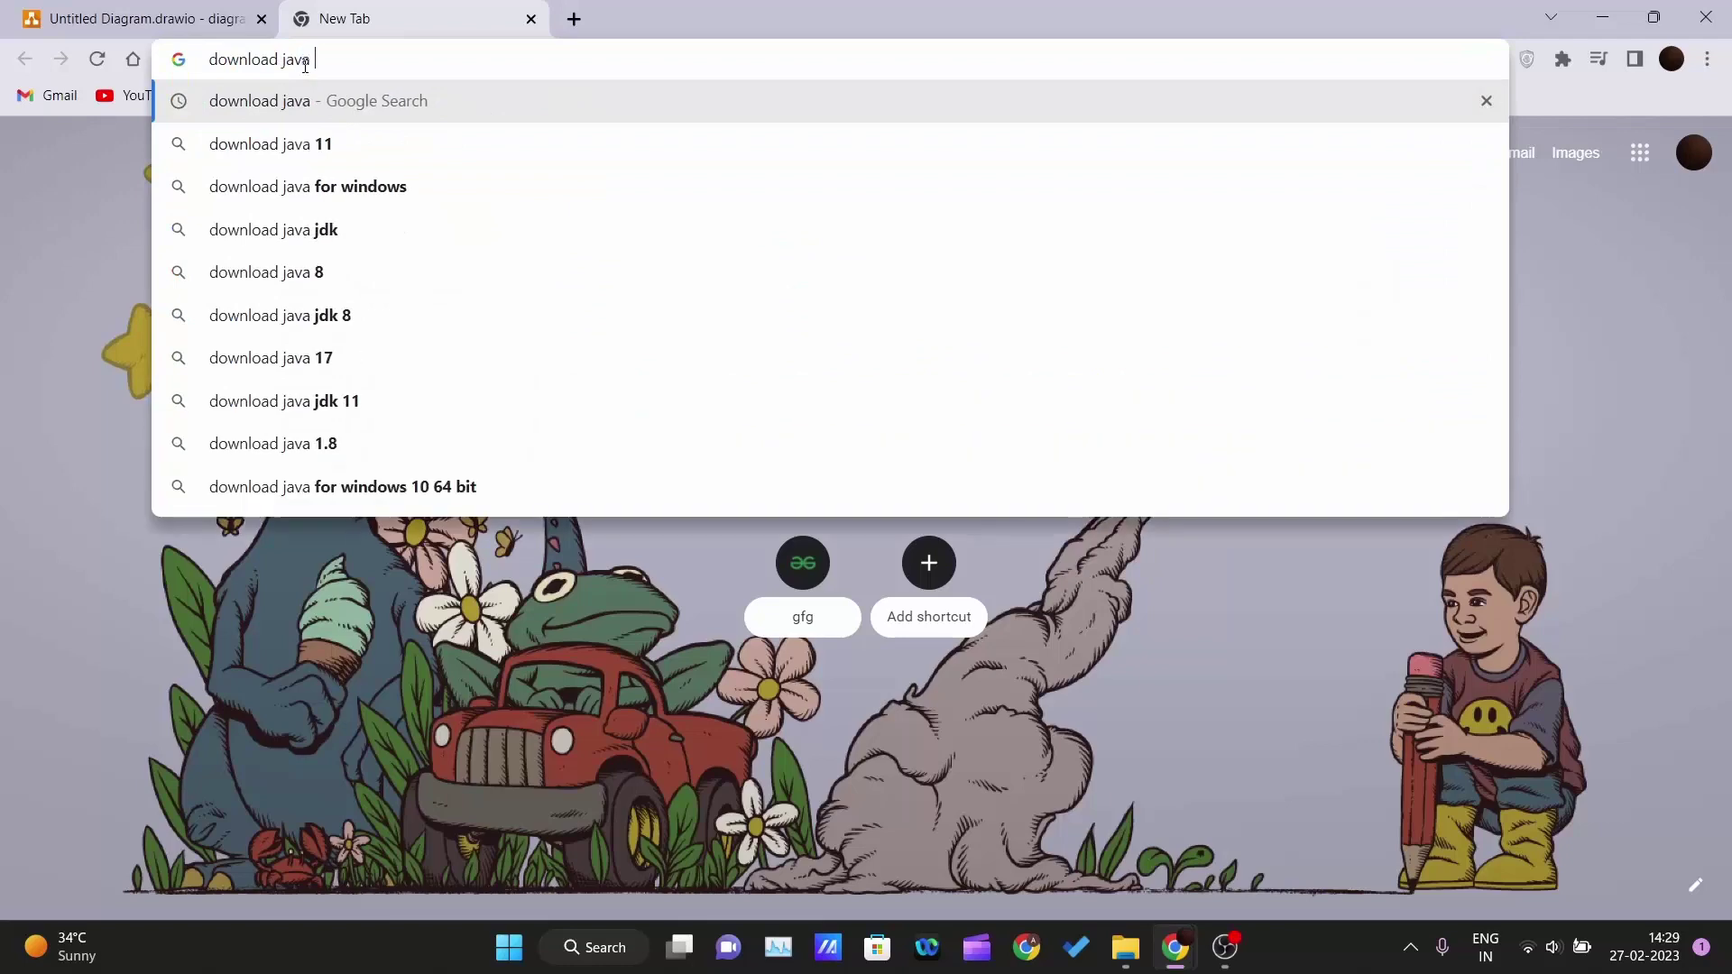
{"action": "type", "text": "jdk"}
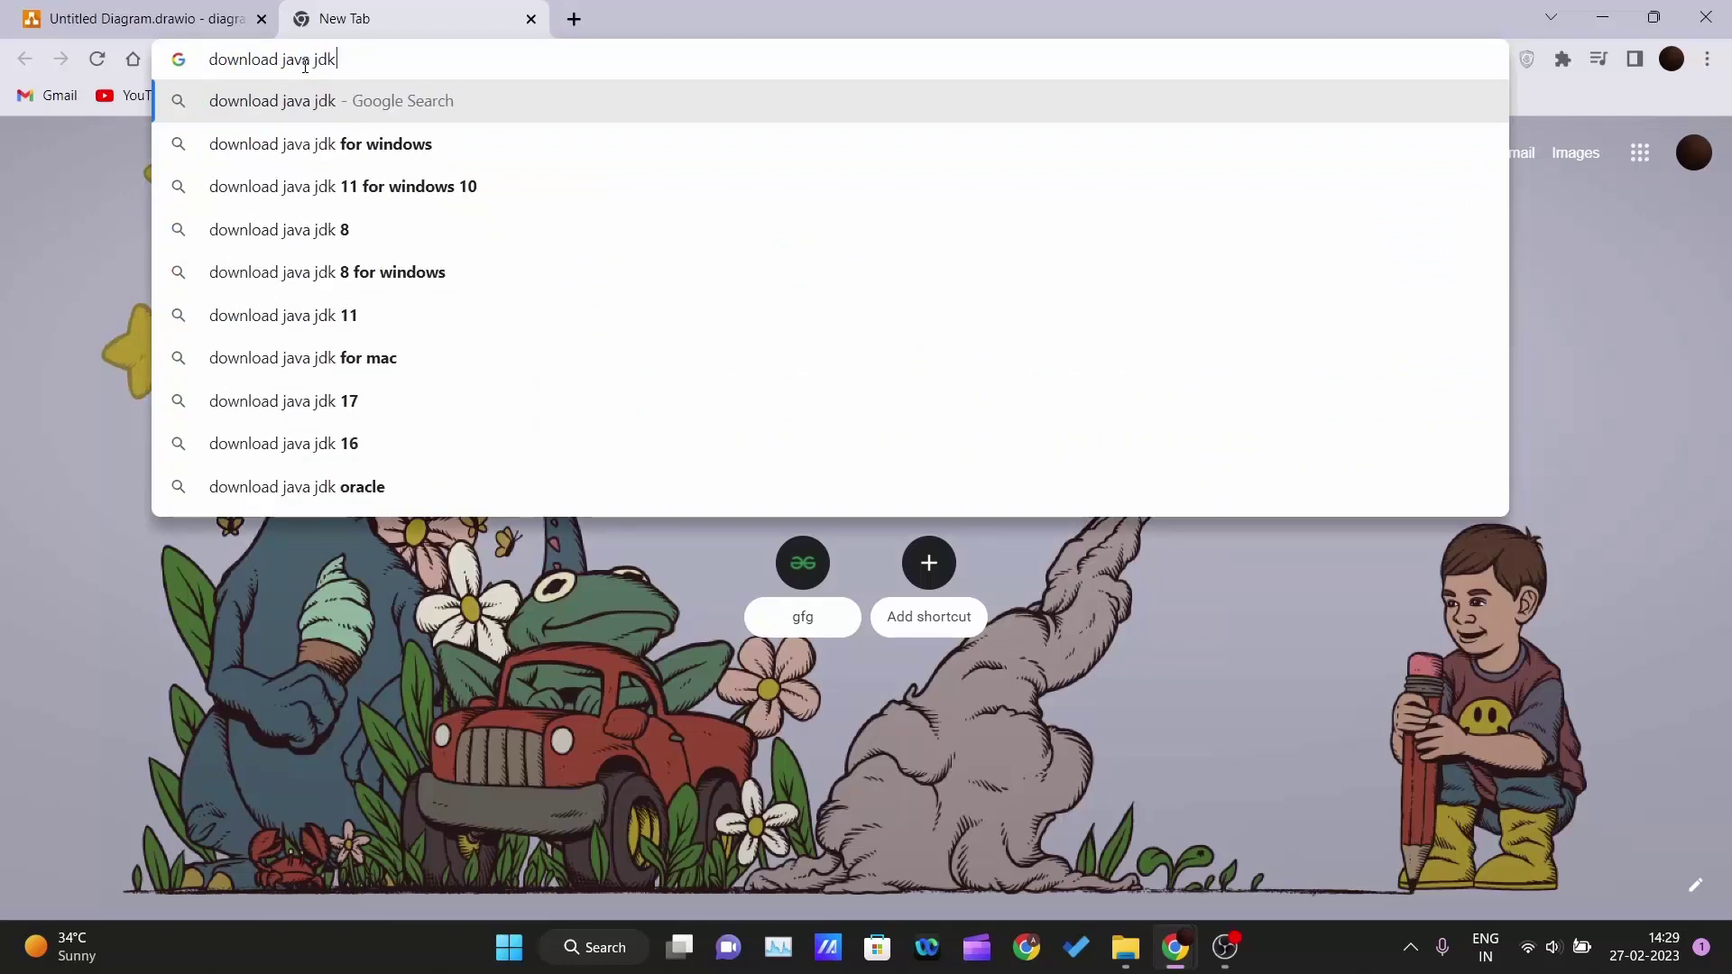
{"action": "key", "text": "Return"}
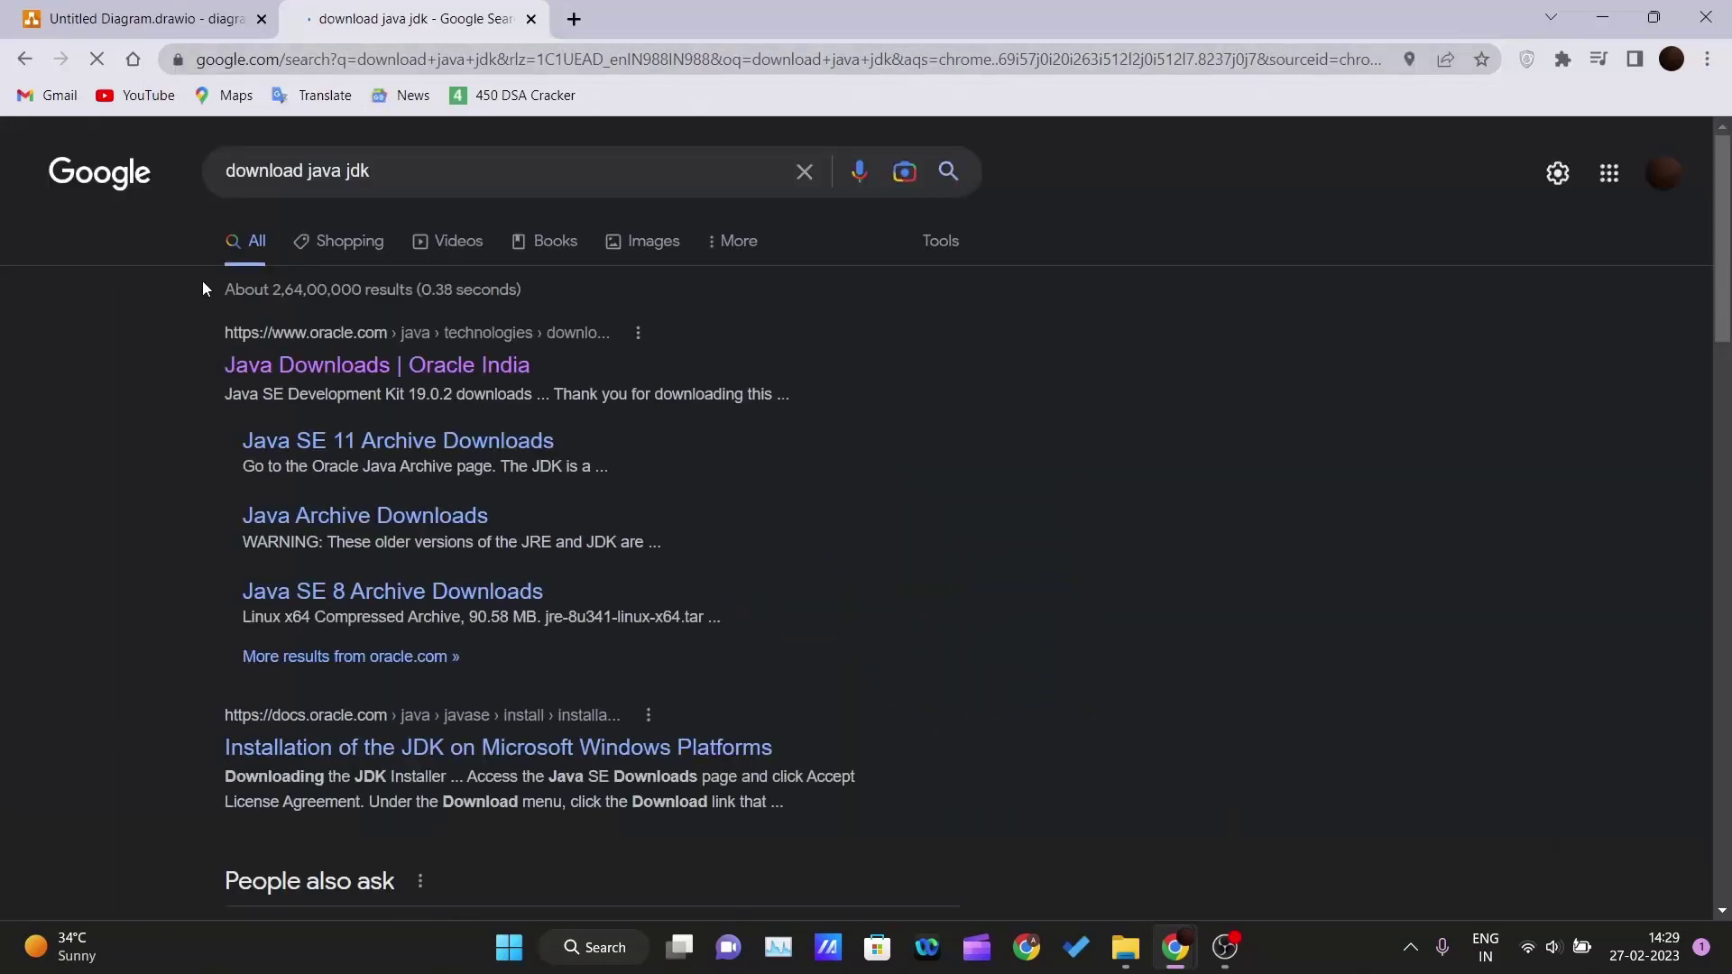
Open Oracle India's Java Downloads page from the search results.
{"action": "left_click_drag", "start_coordinate": [181, 332], "coordinate": [614, 335]}
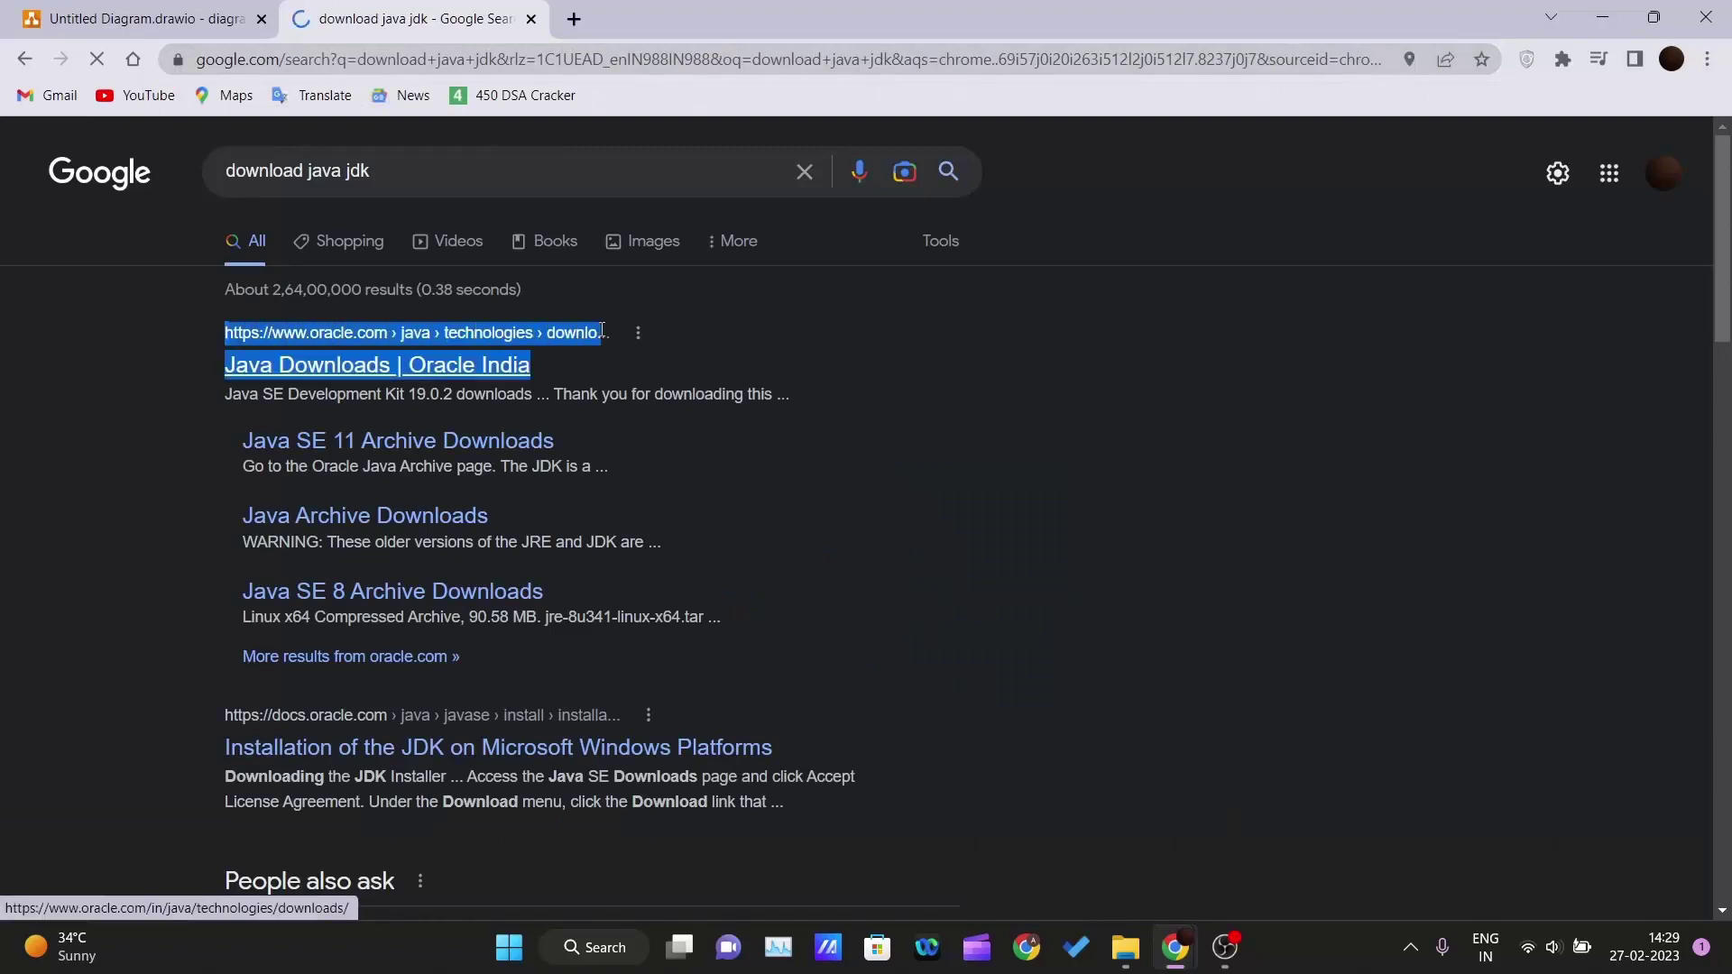
{"action": "left_click", "coordinate": [165, 382]}
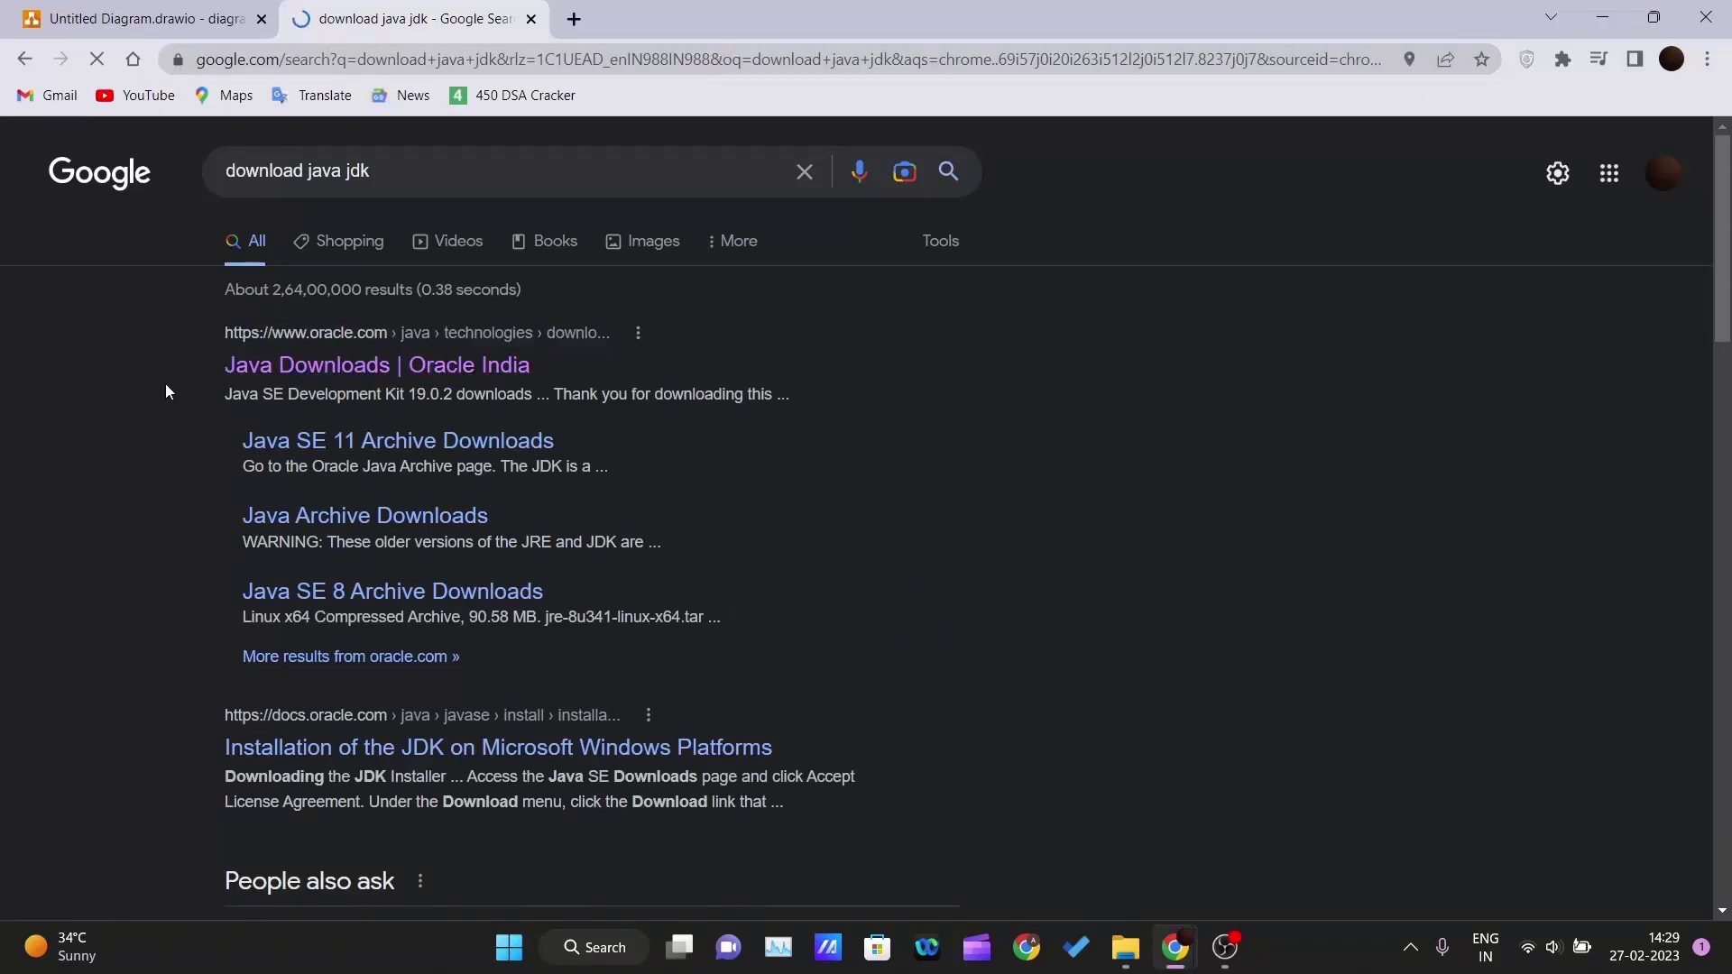
{"action": "left_click", "coordinate": [279, 365]}
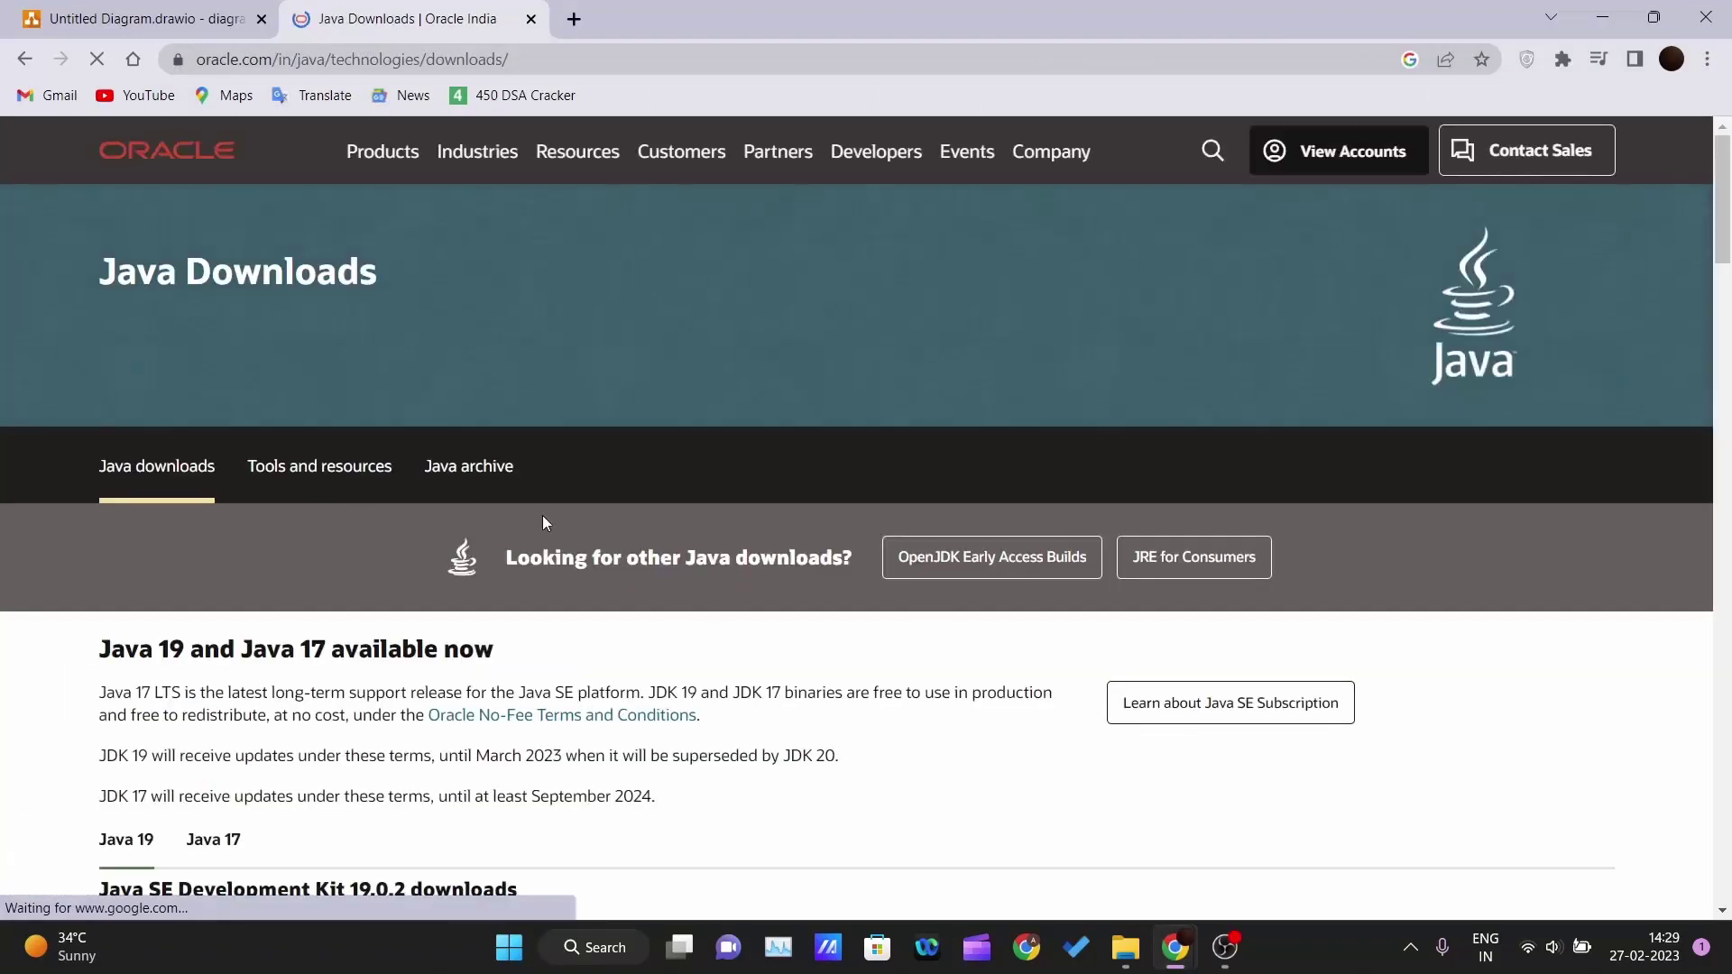
Show the Windows downloads for Java SE Development Kit 19.0.2 and download the x64 Installer, jdk-19_windows-x64_bin.exe.
{"action": "scroll", "coordinate": [545, 518], "scroll_direction": "down", "scroll_amount": 7}
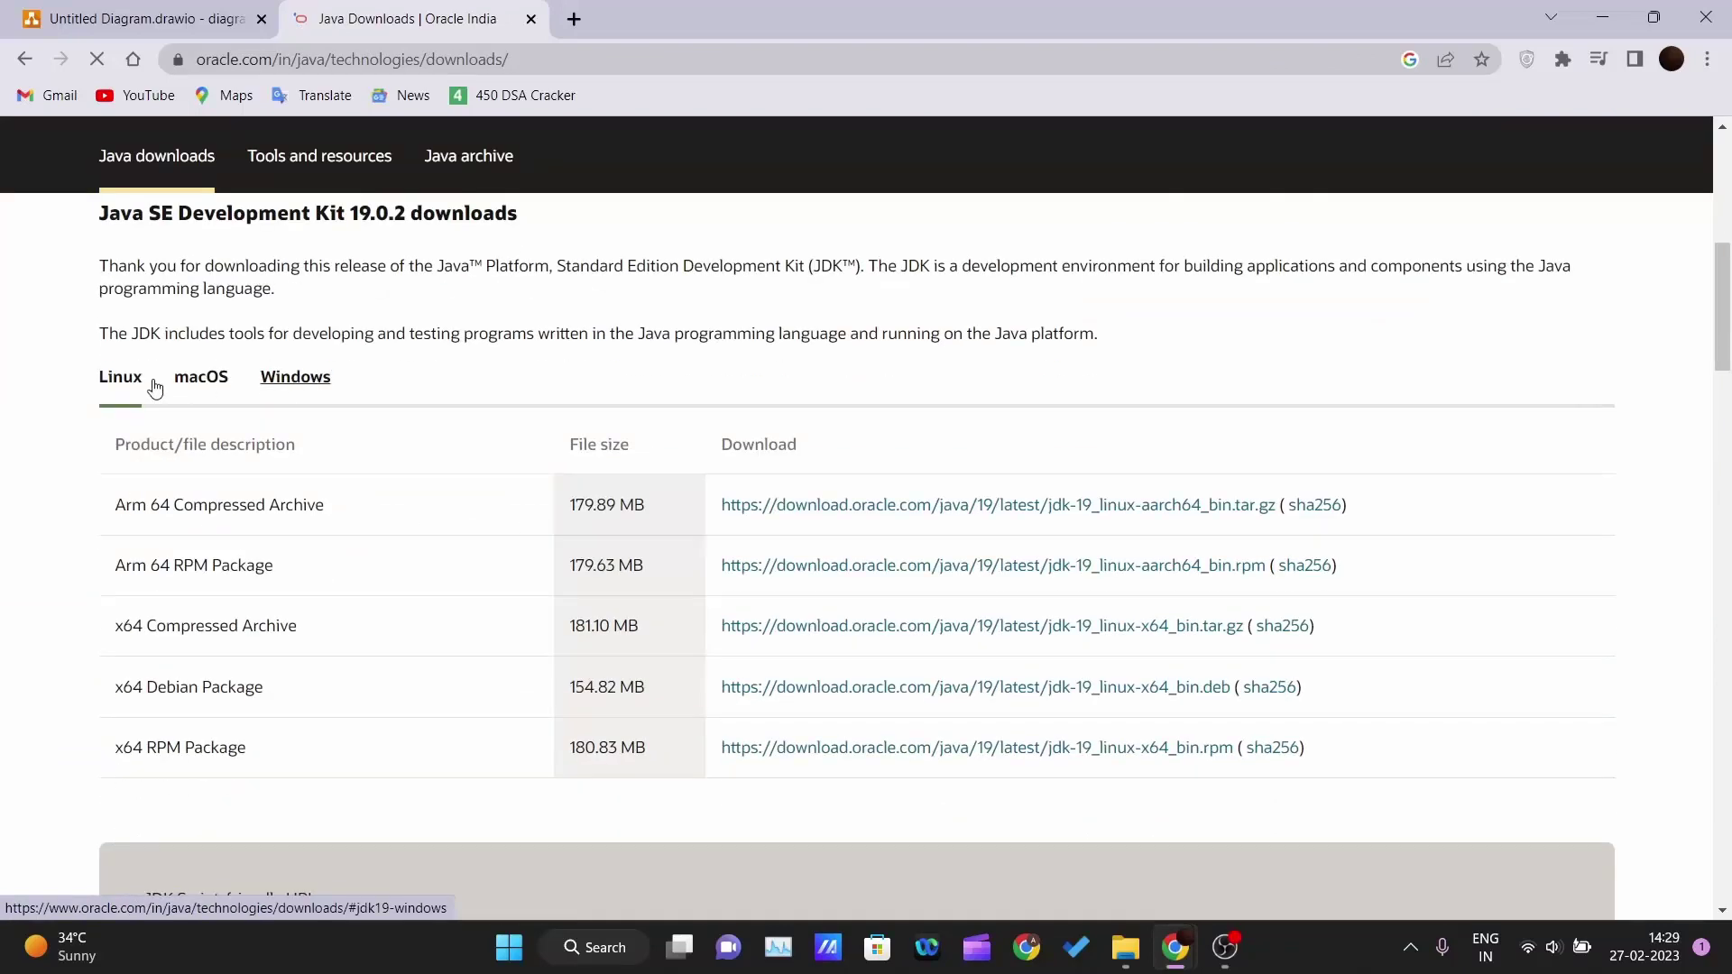
{"action": "left_click", "coordinate": [204, 384]}
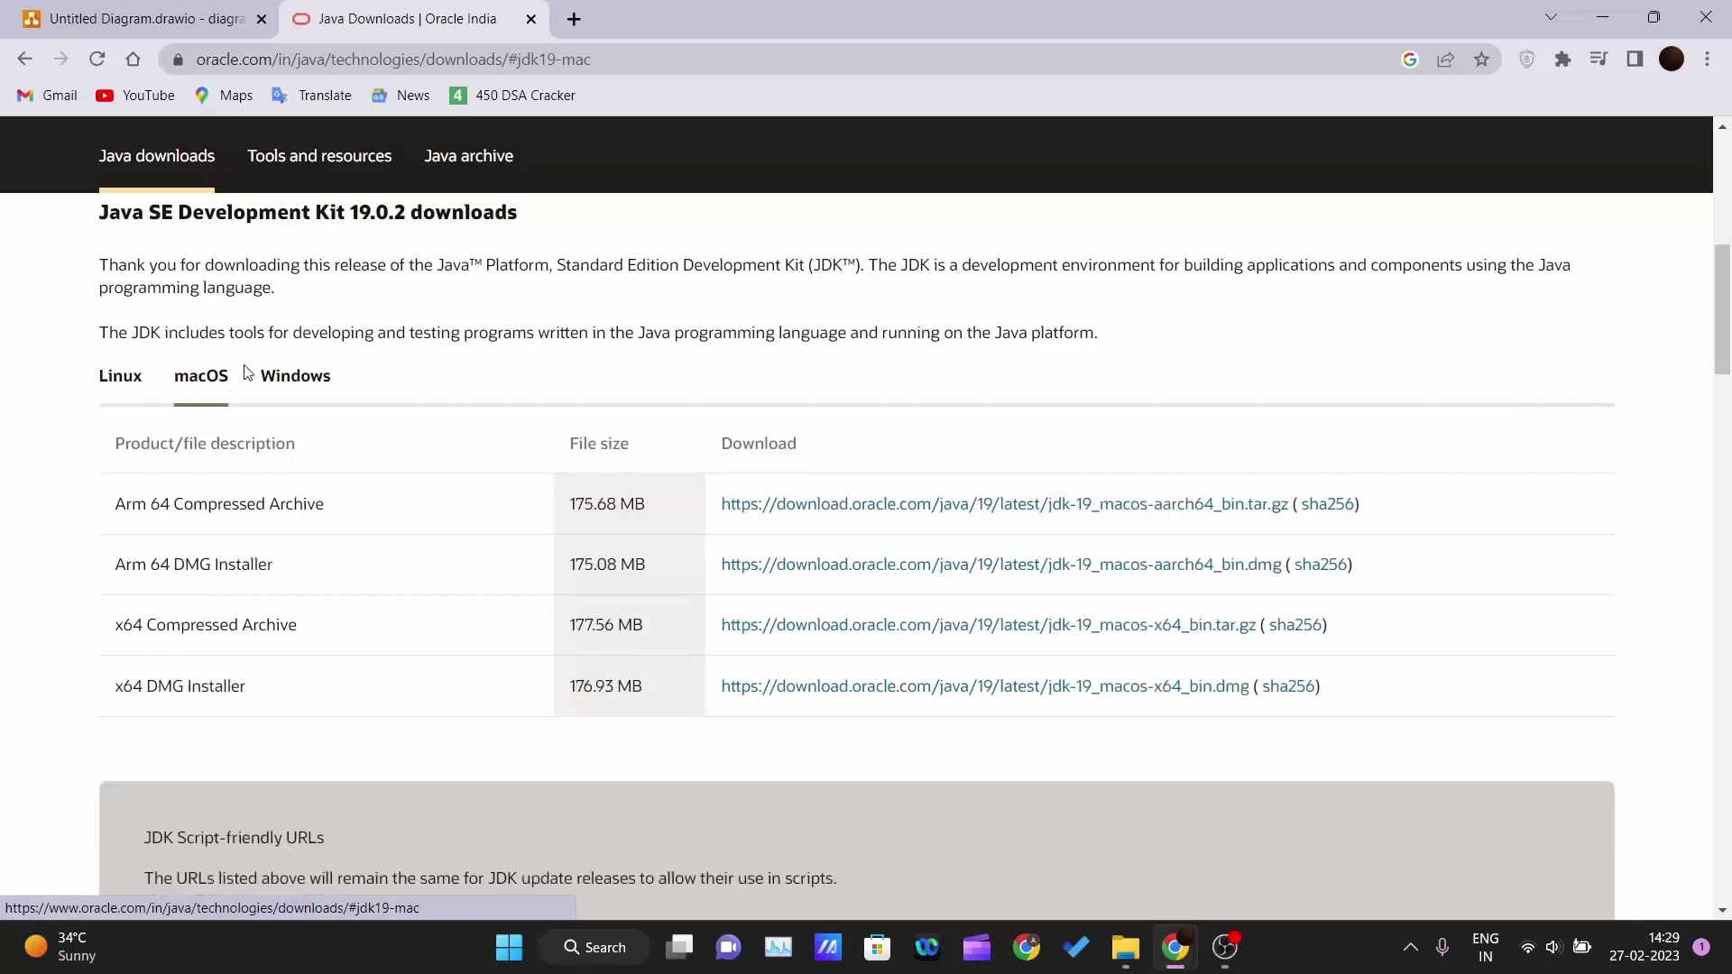
{"action": "left_click", "coordinate": [286, 388]}
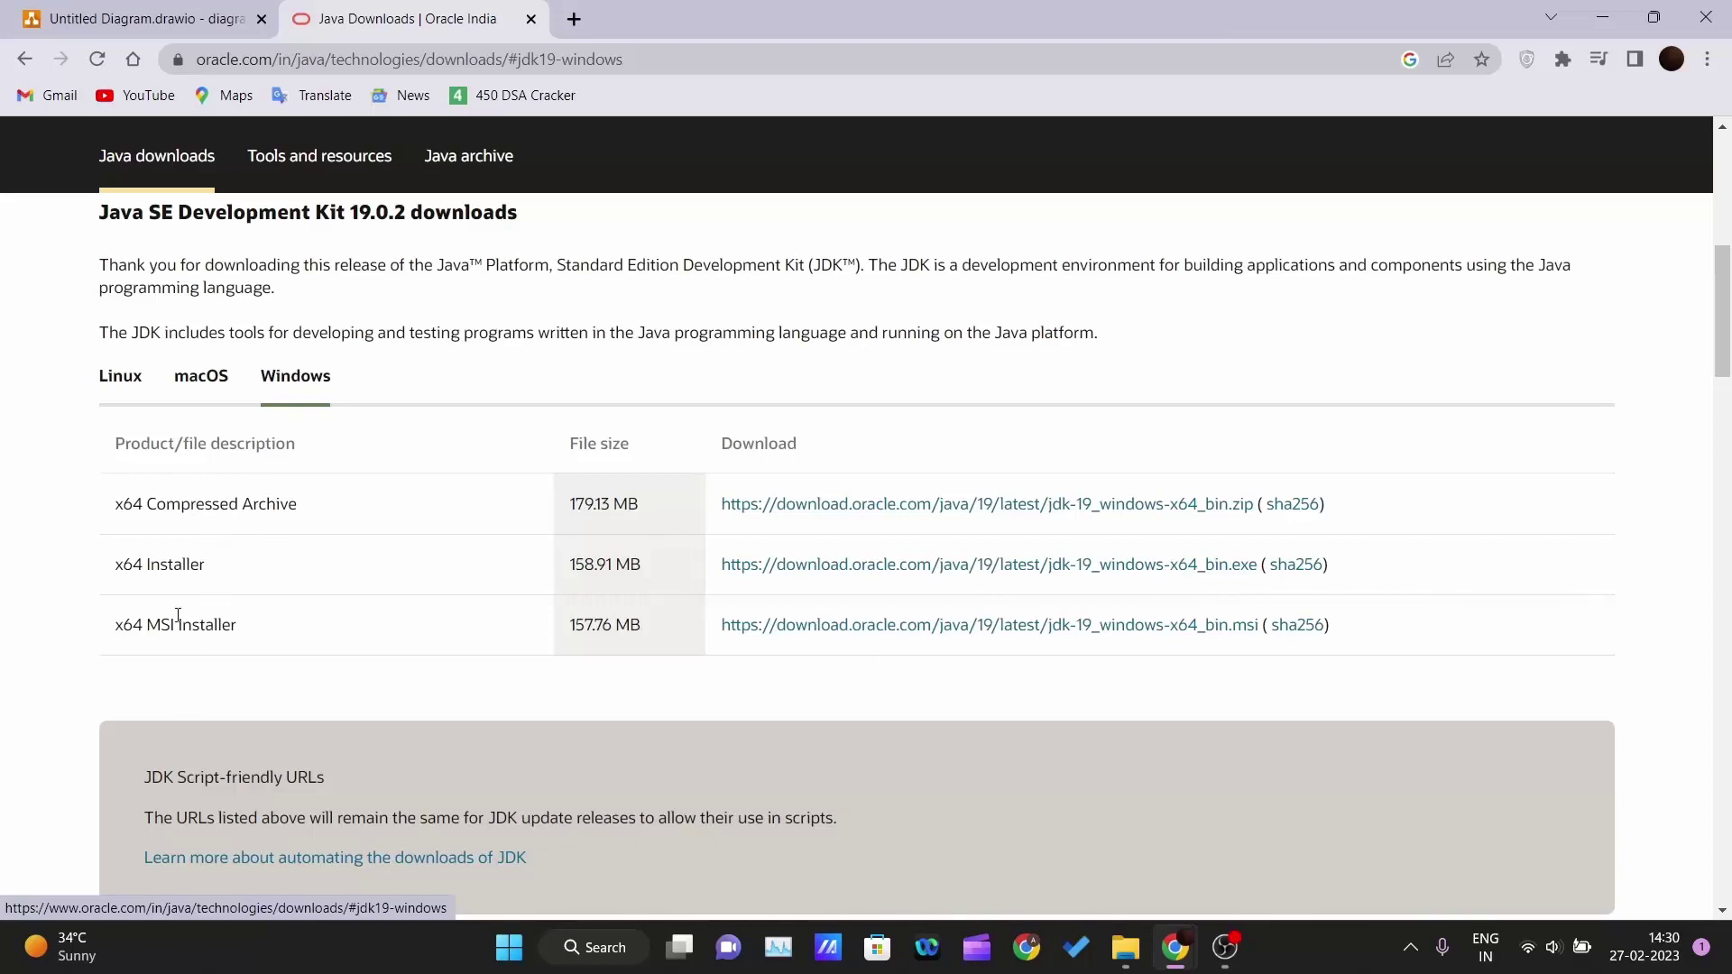
{"action": "left_click_drag", "start_coordinate": [106, 441], "coordinate": [286, 657]}
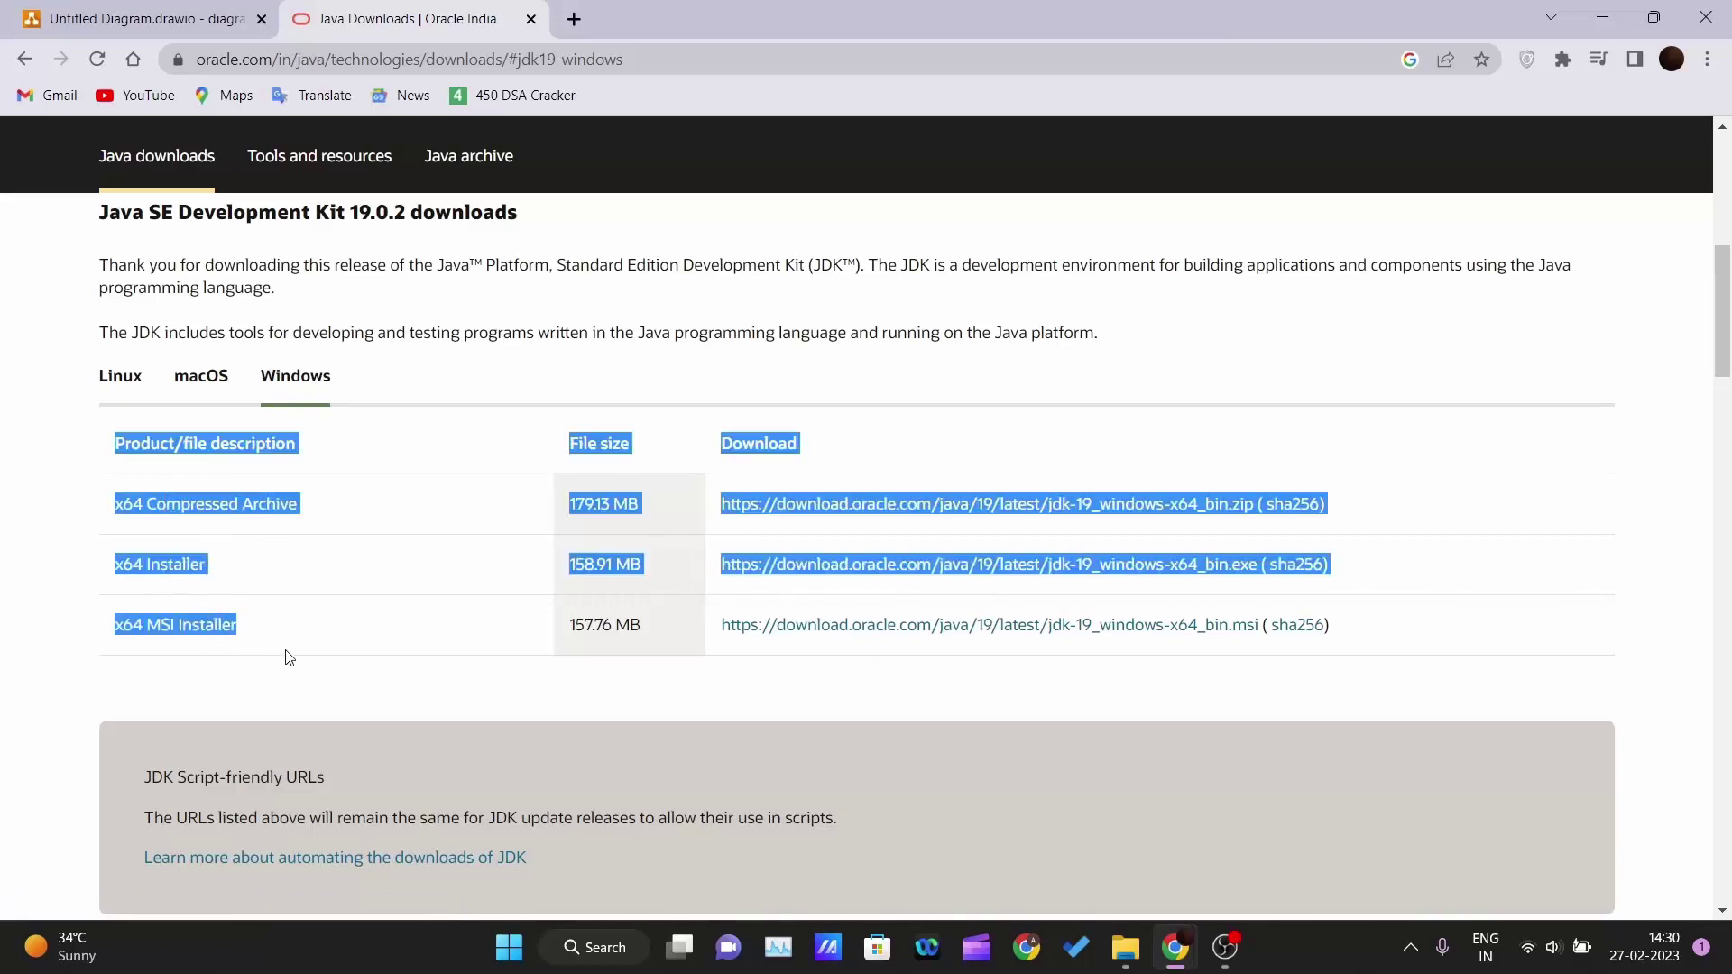
{"action": "left_click", "coordinate": [285, 656]}
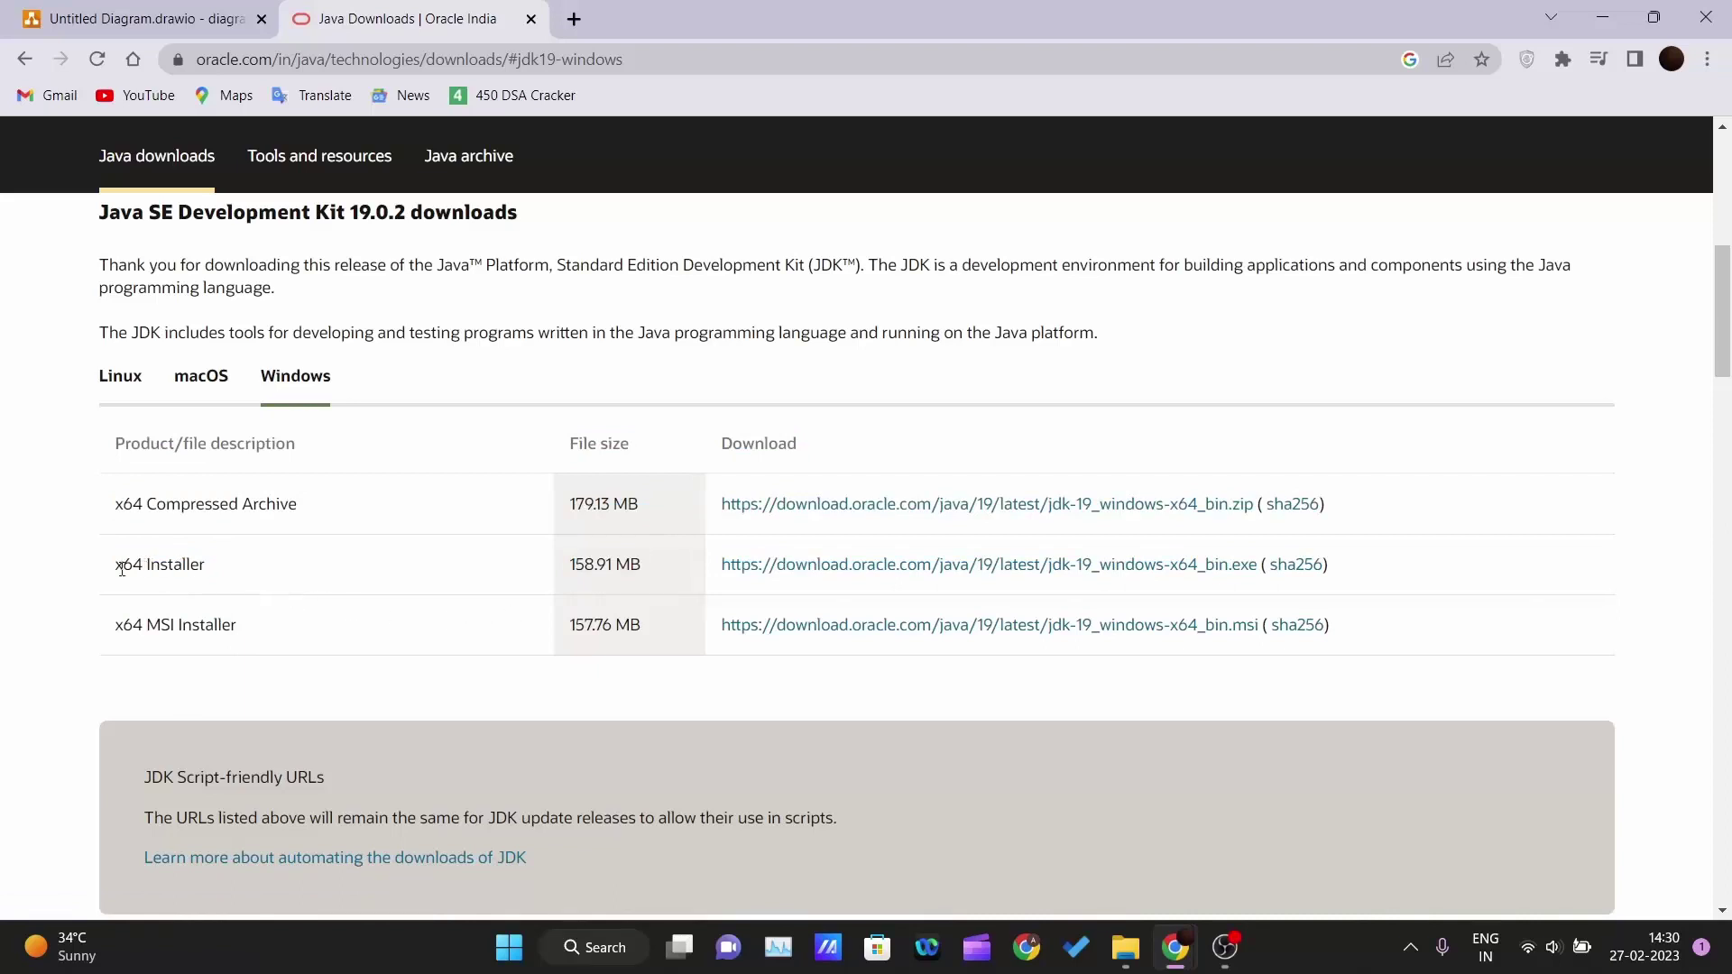
{"action": "left_click_drag", "start_coordinate": [121, 569], "coordinate": [213, 582]}
{"action": "left_click", "coordinate": [462, 569]}
{"action": "left_click", "coordinate": [791, 570]}
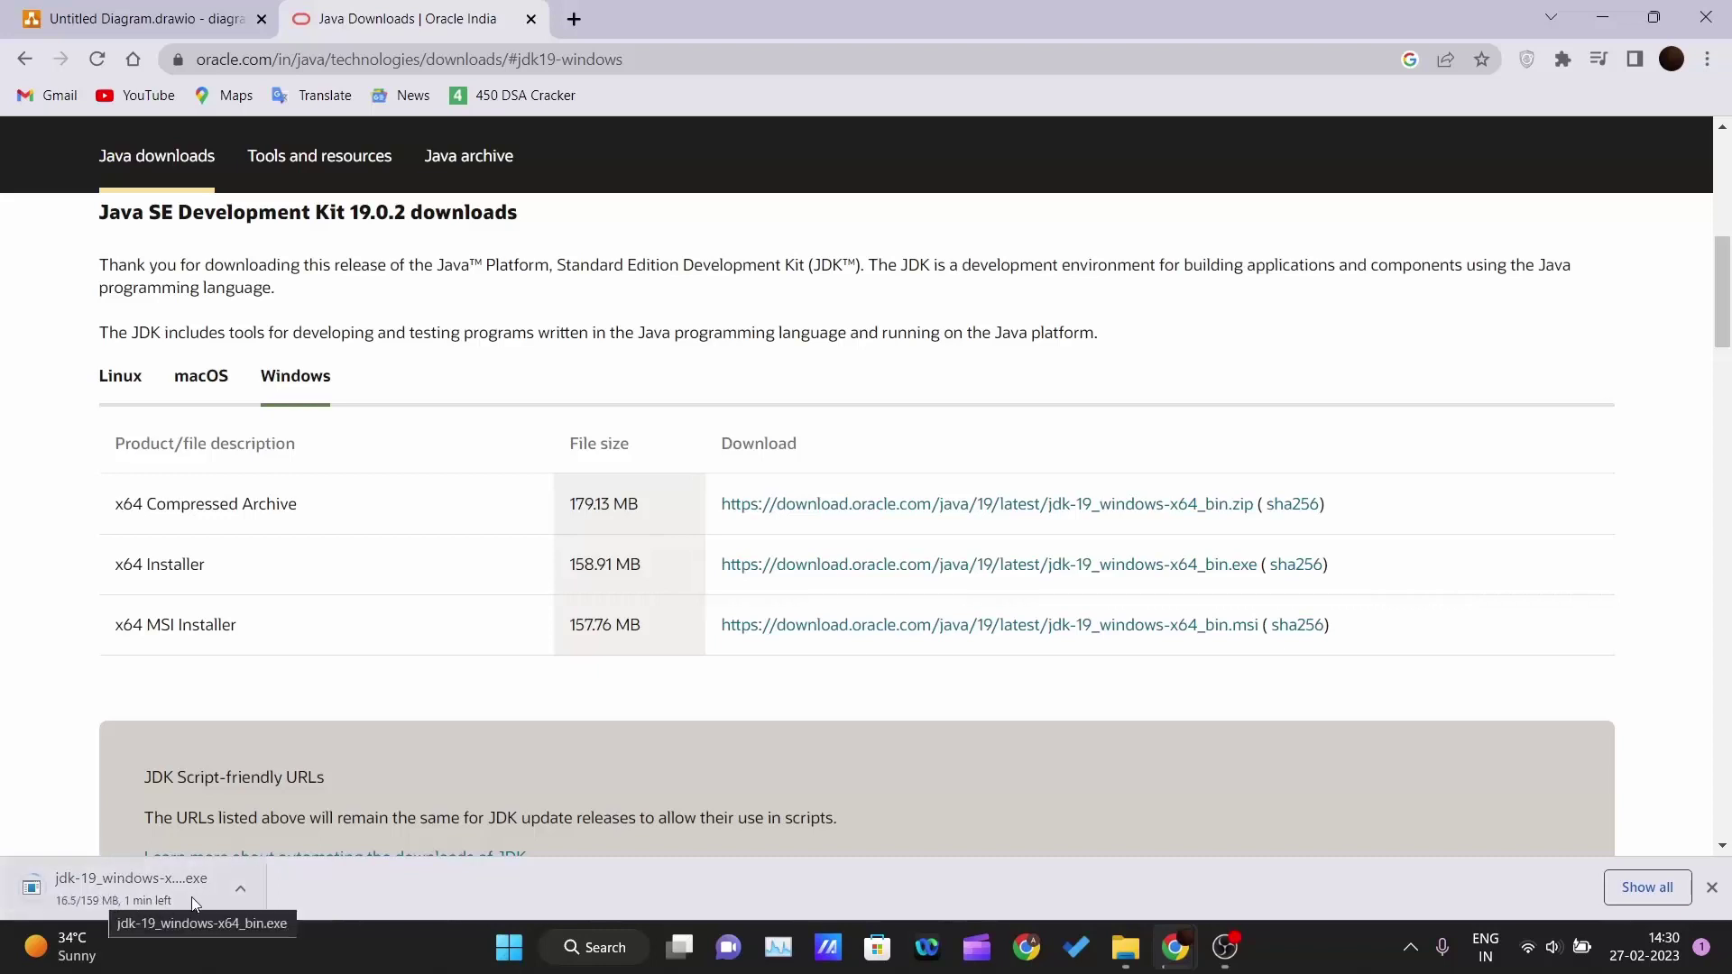
{"action": "left_click", "coordinate": [249, 892]}
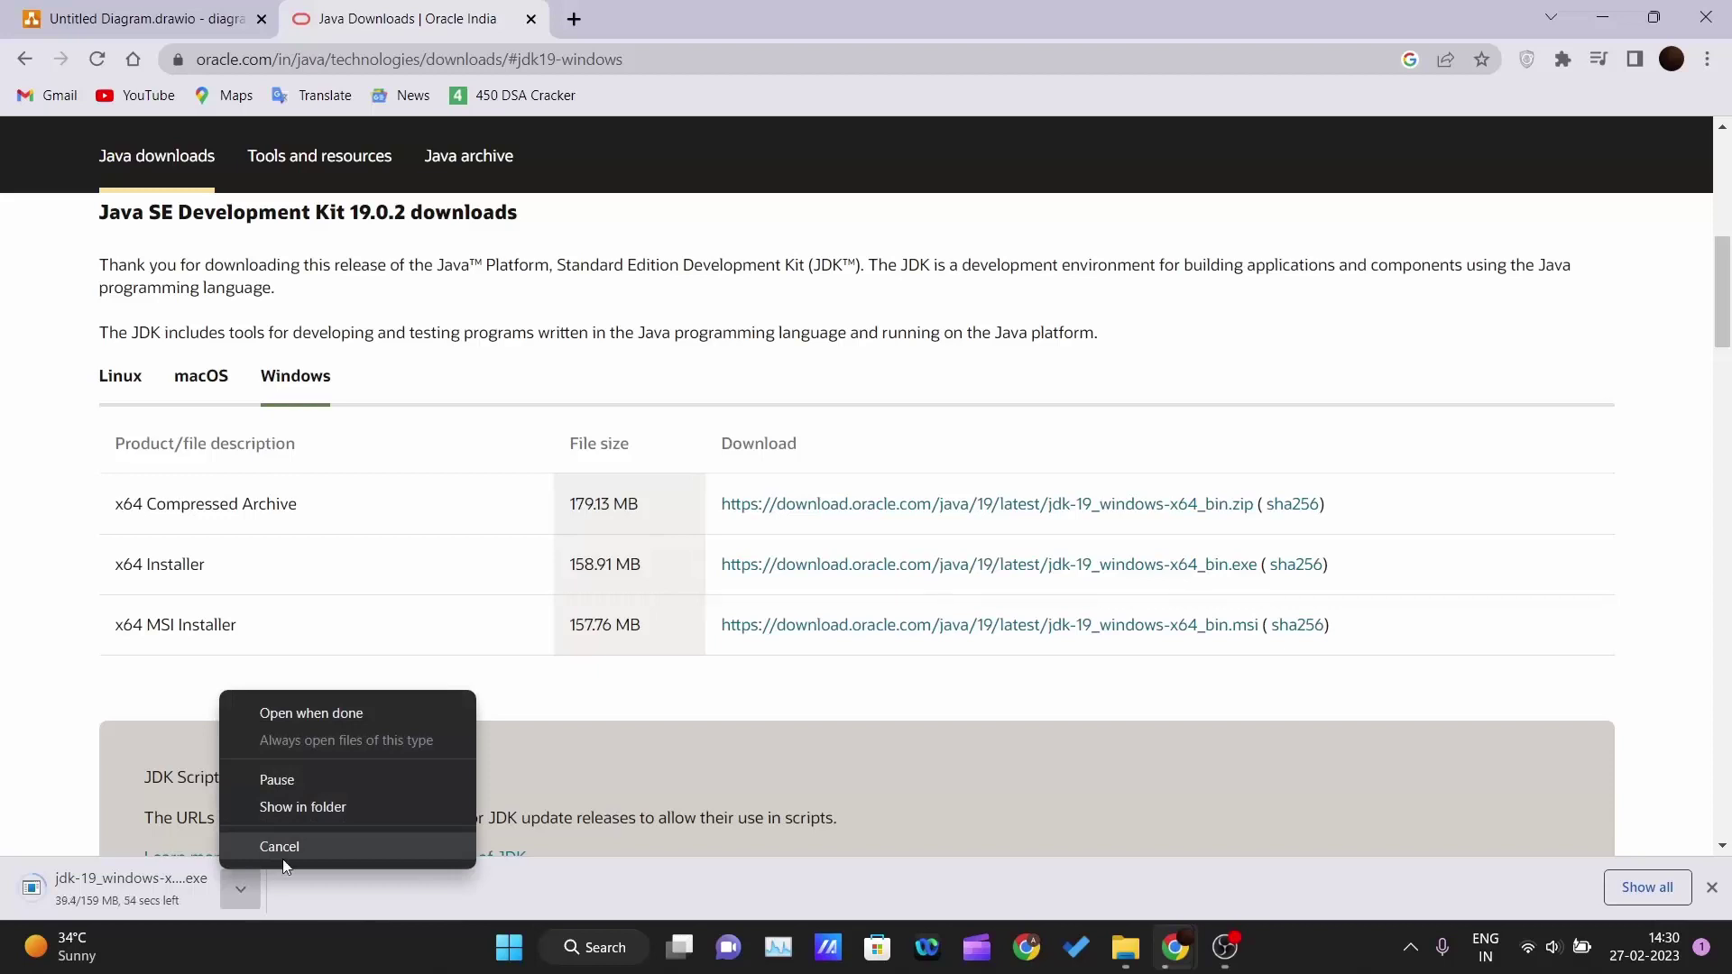
{"action": "left_click", "coordinate": [377, 884]}
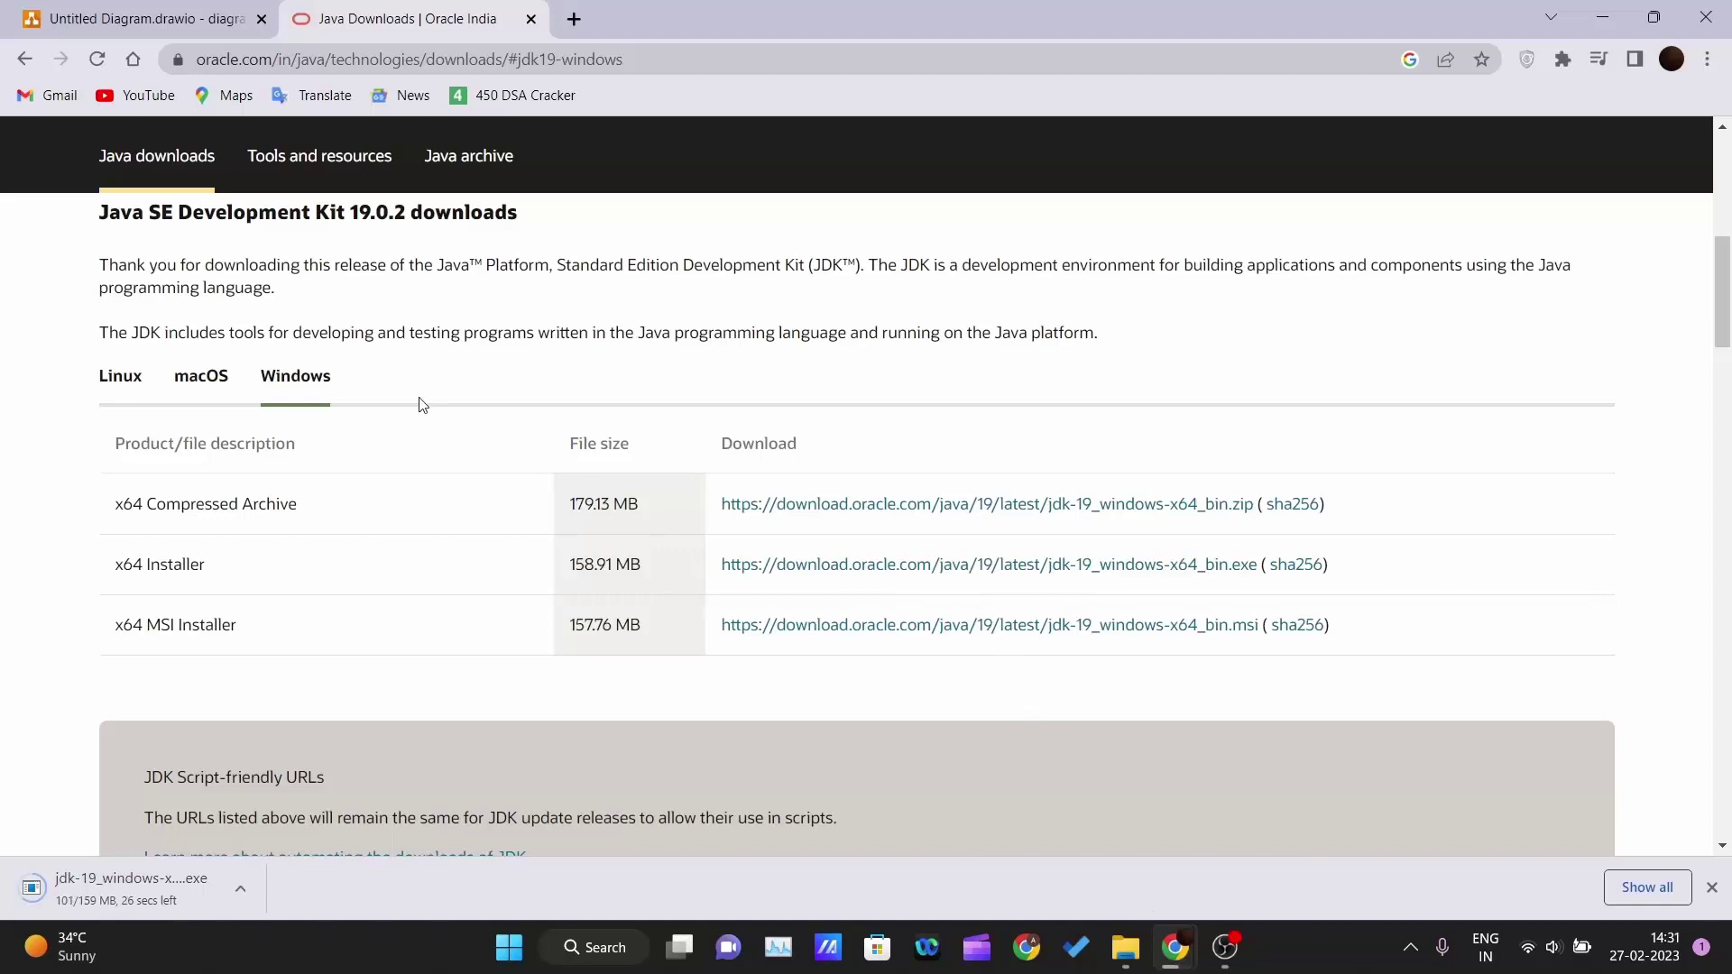
{"action": "scroll", "coordinate": [418, 403], "scroll_direction": "up", "scroll_amount": 5}
{"action": "scroll", "coordinate": [419, 403], "scroll_direction": "down", "scroll_amount": 5}
{"action": "left_click_drag", "start_coordinate": [112, 566], "coordinate": [211, 591]}
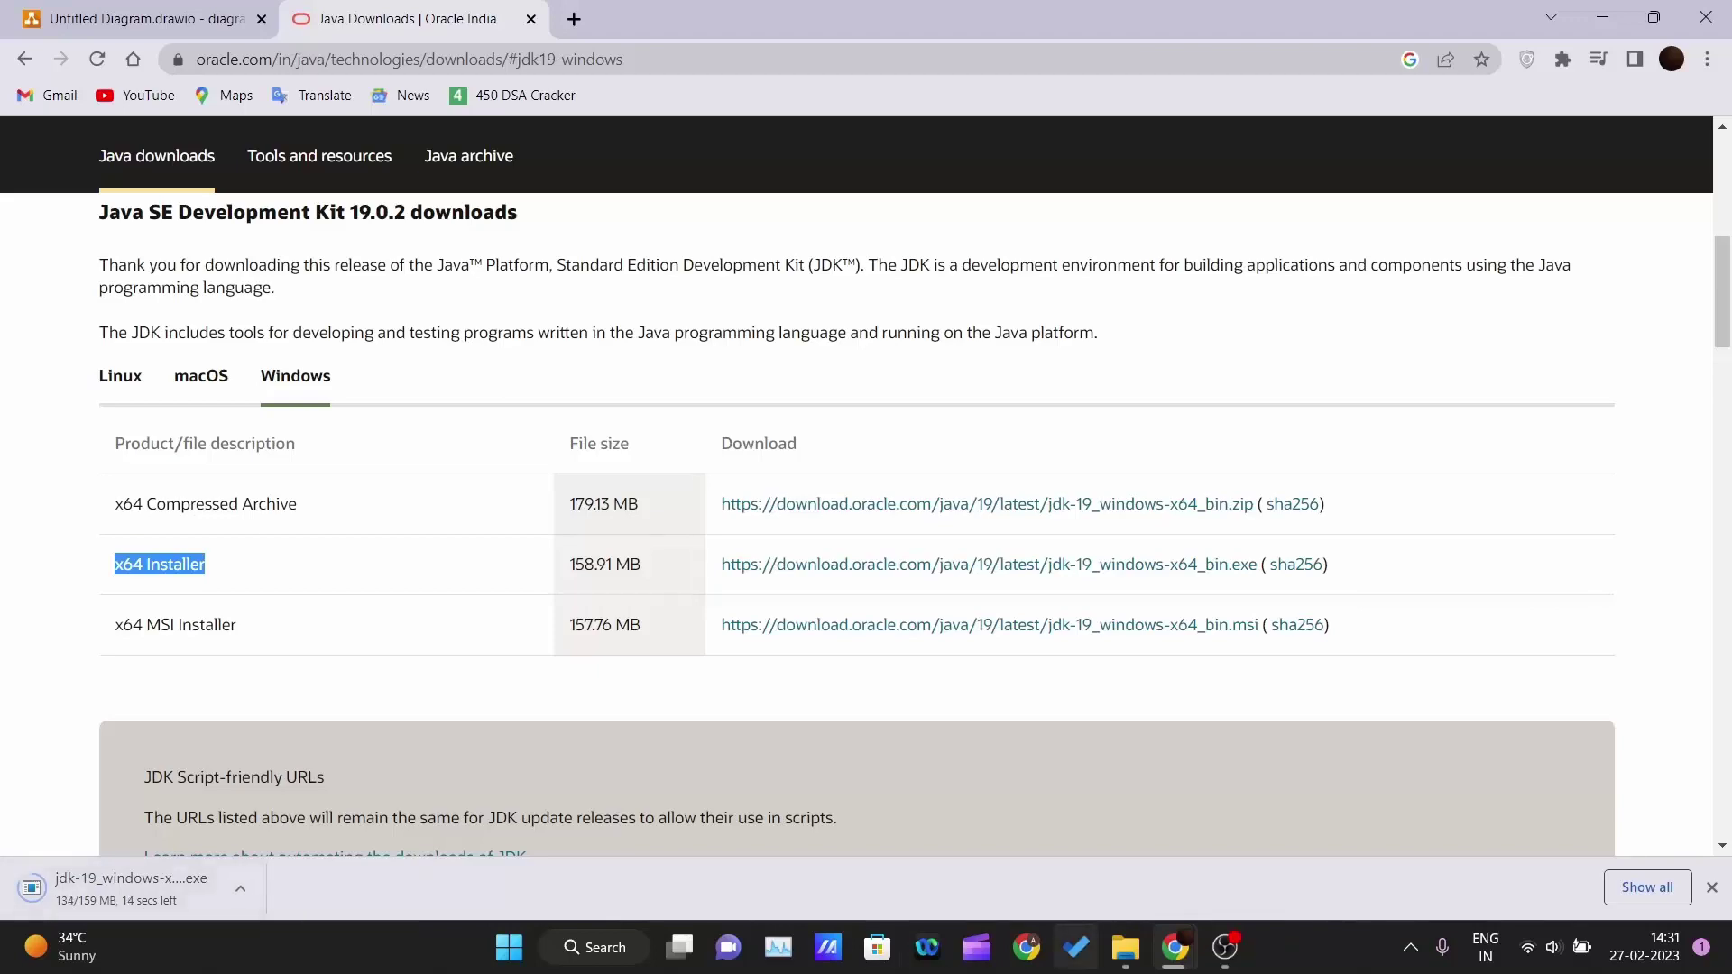
Switch to File Explorer and open the JDK's bin folder at C:\Program Files\Java\jdk-19\bin.
{"action": "left_click", "coordinate": [1128, 957]}
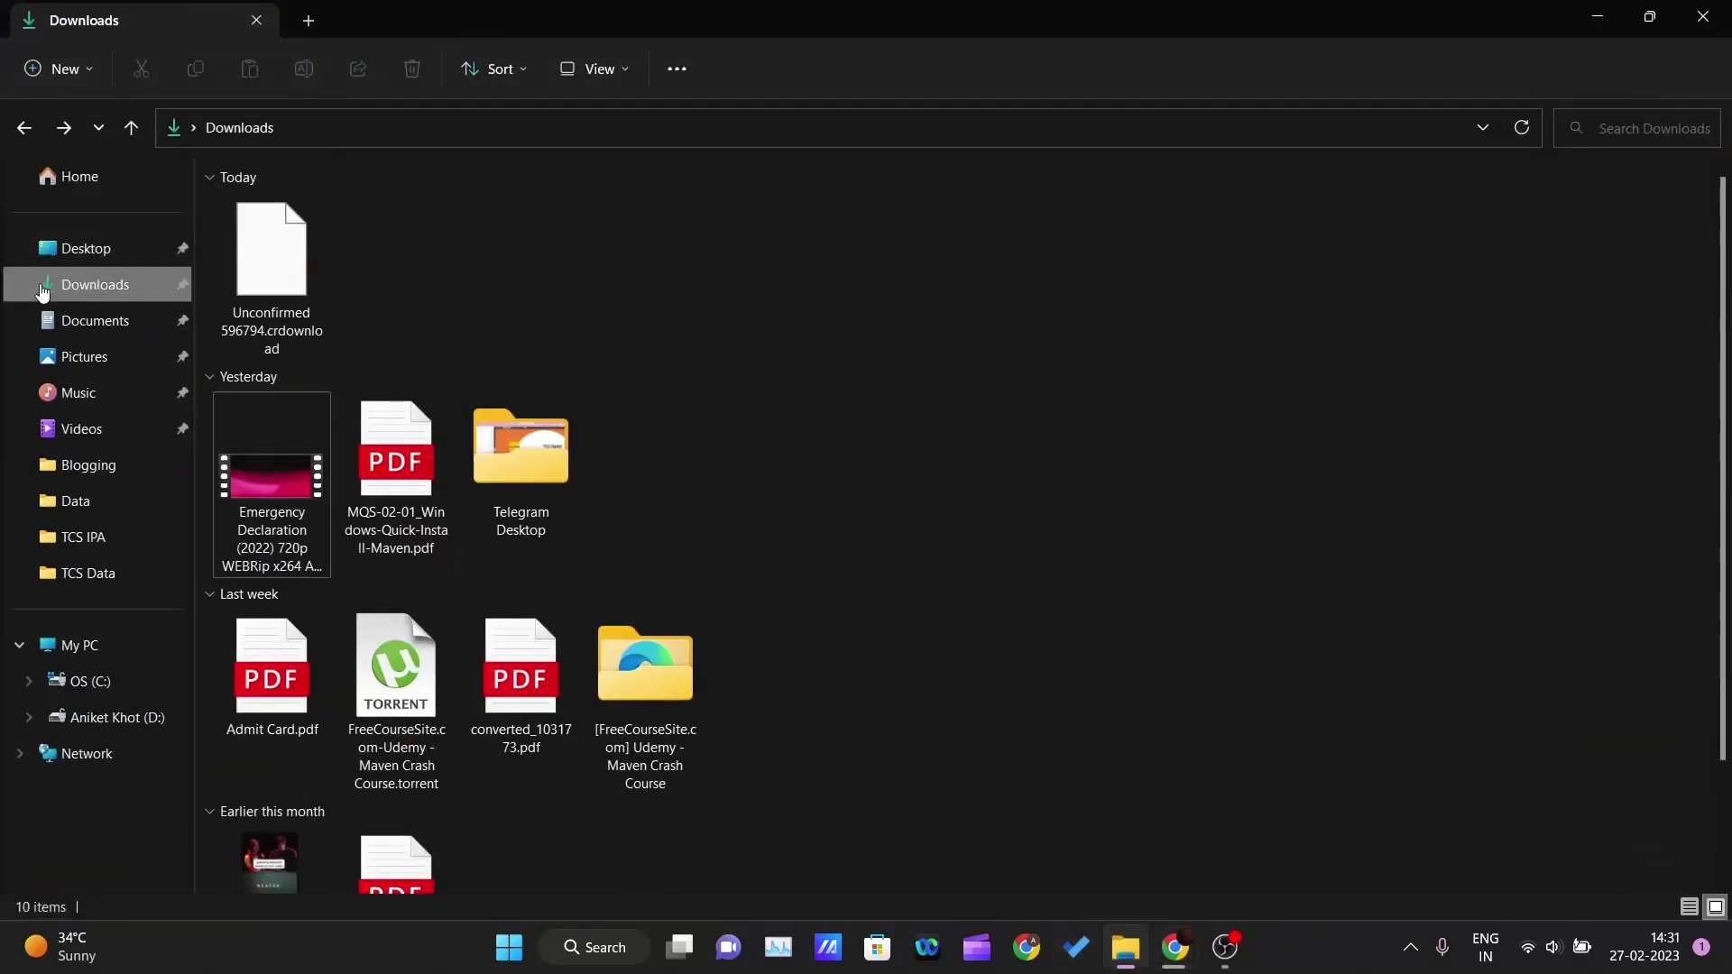
{"action": "left_click", "coordinate": [115, 719]}
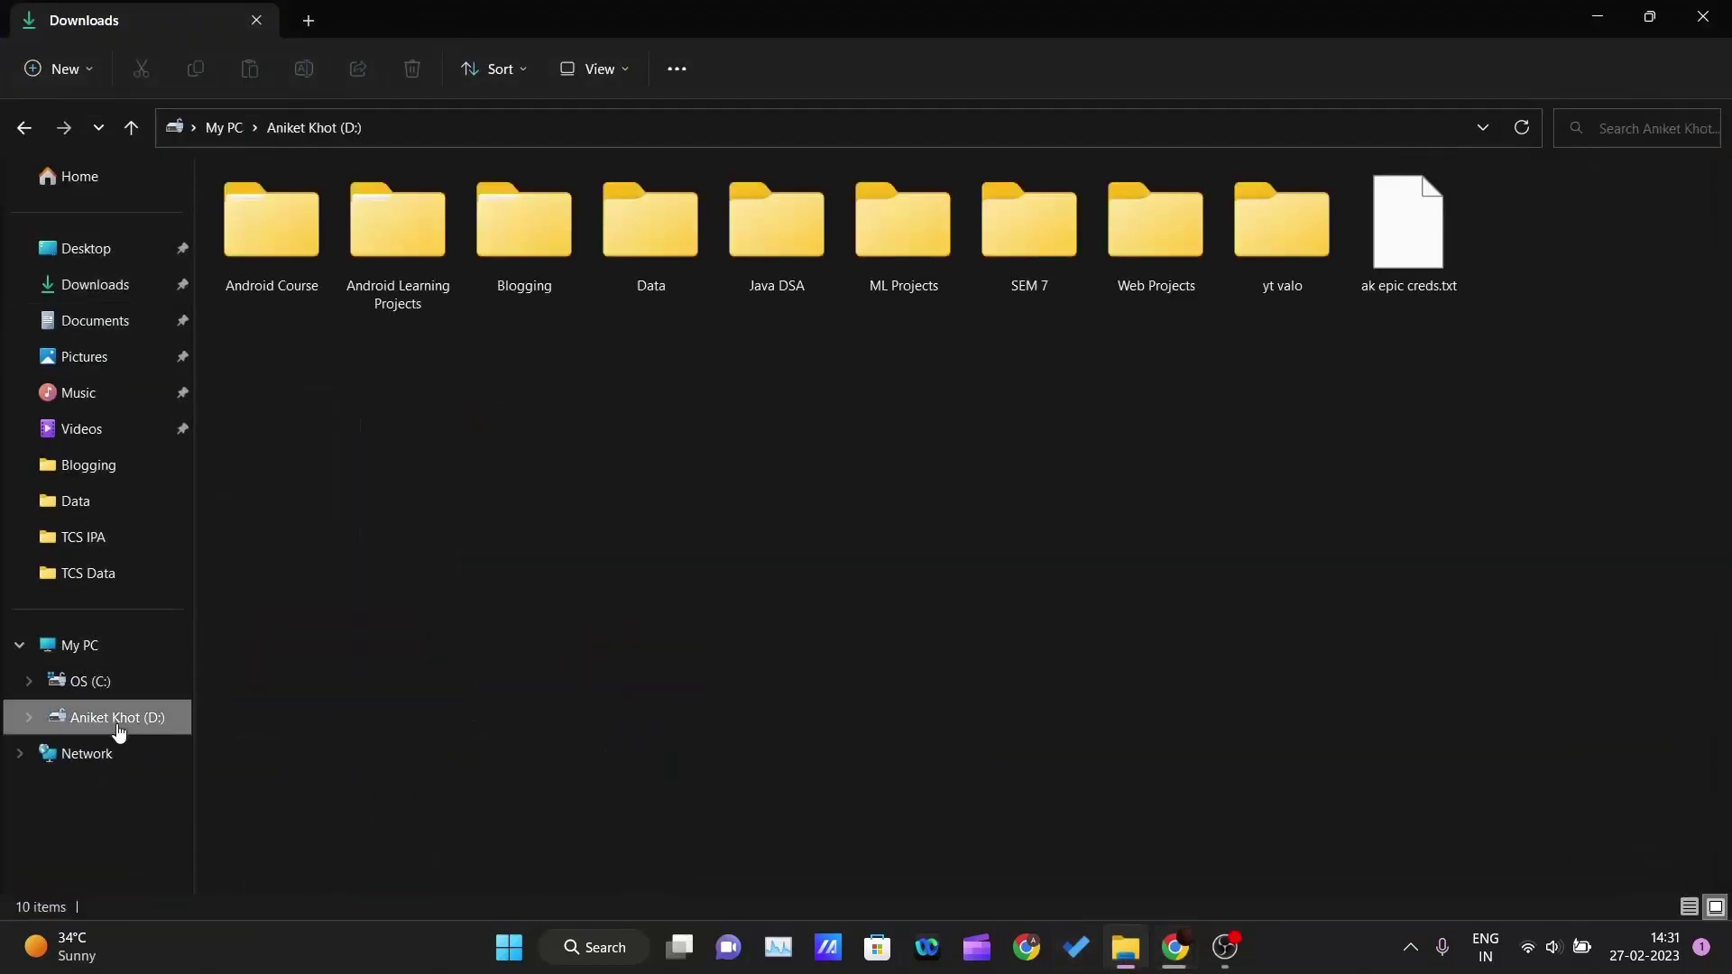
{"action": "left_click", "coordinate": [106, 683]}
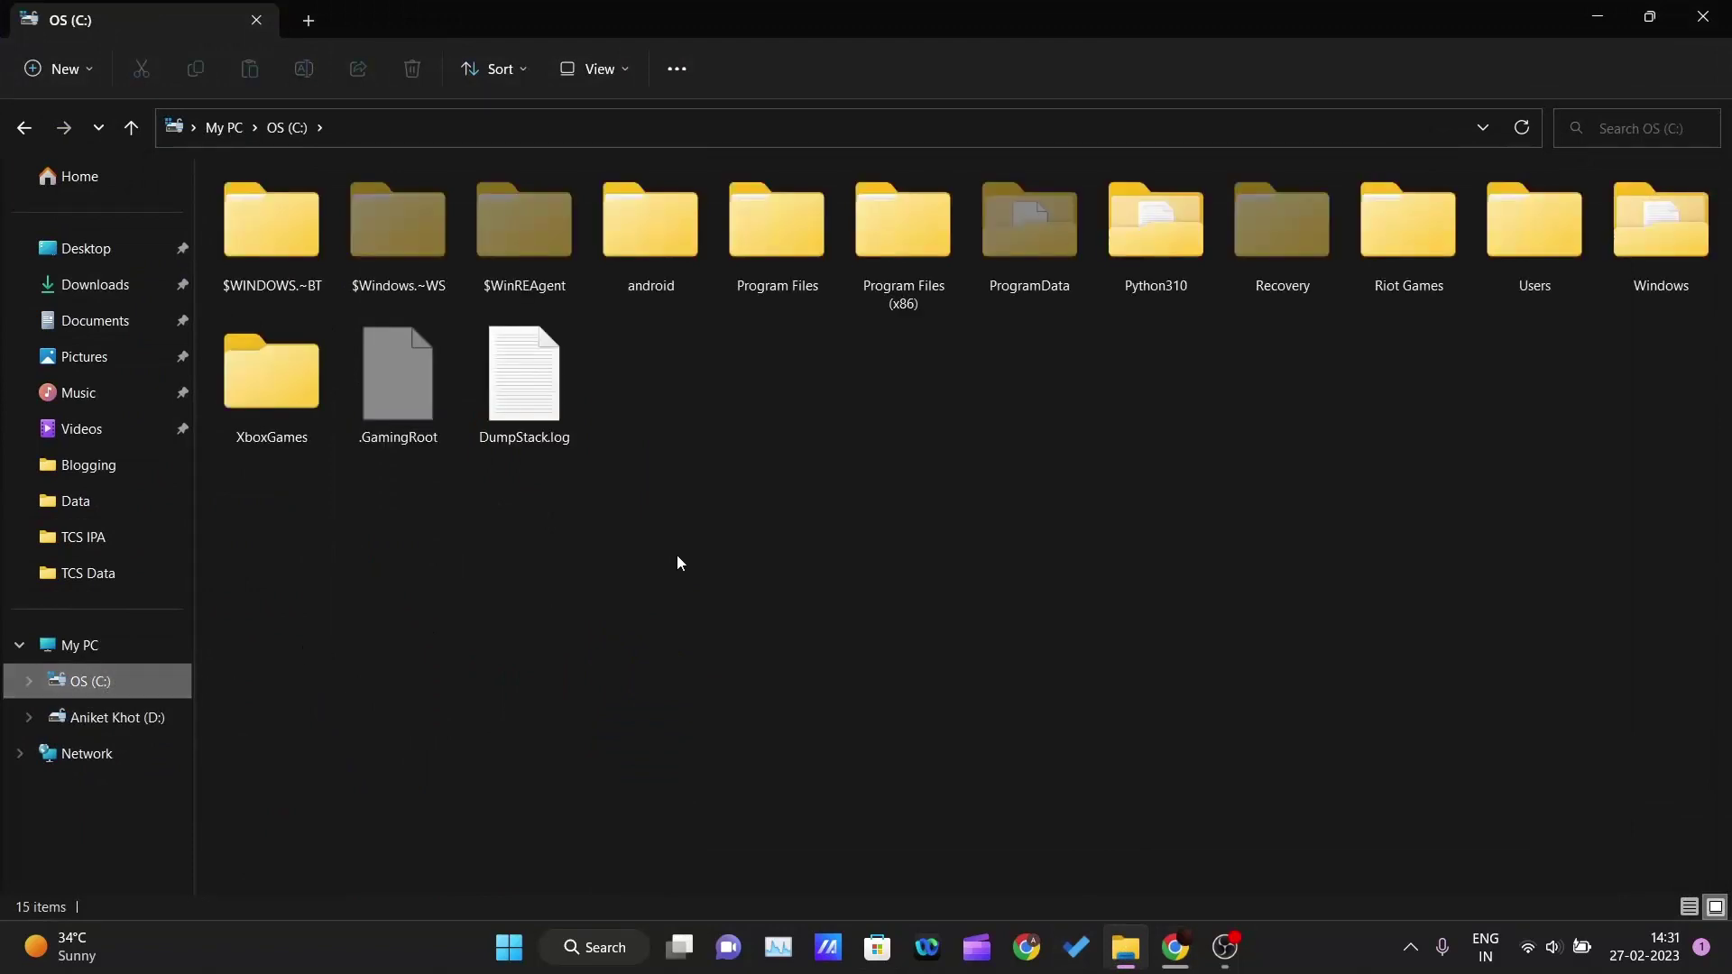
{"action": "double_click", "coordinate": [797, 283]}
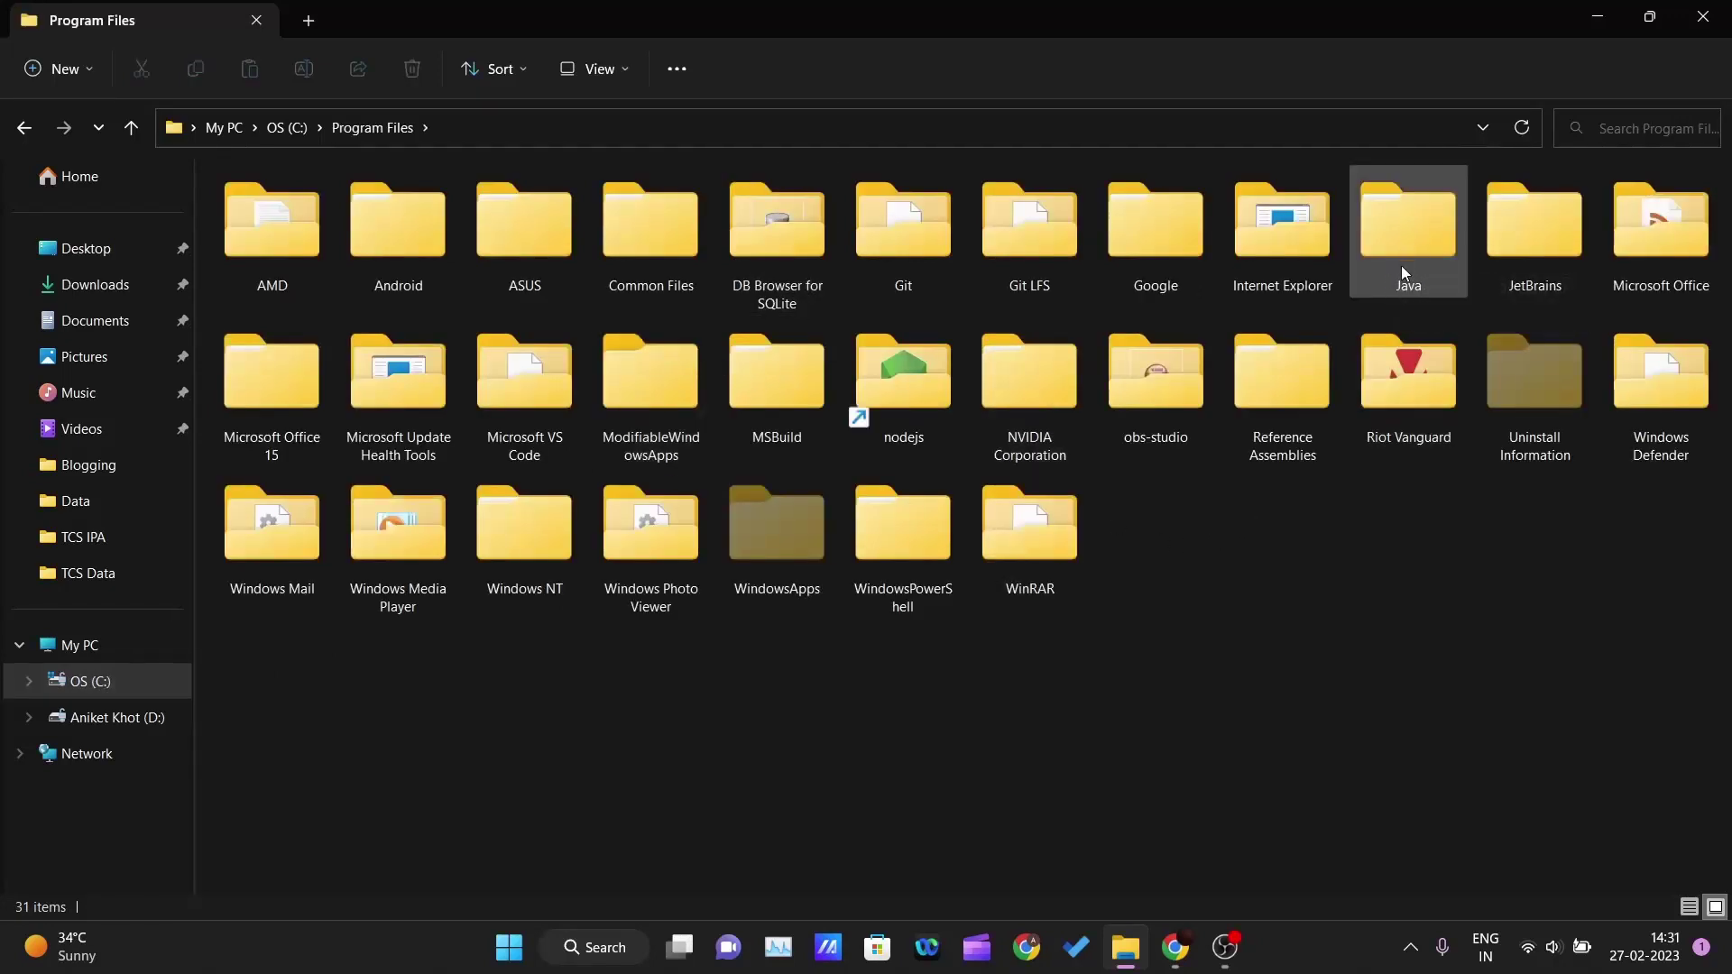
{"action": "mouse_move", "coordinate": [1401, 263]}
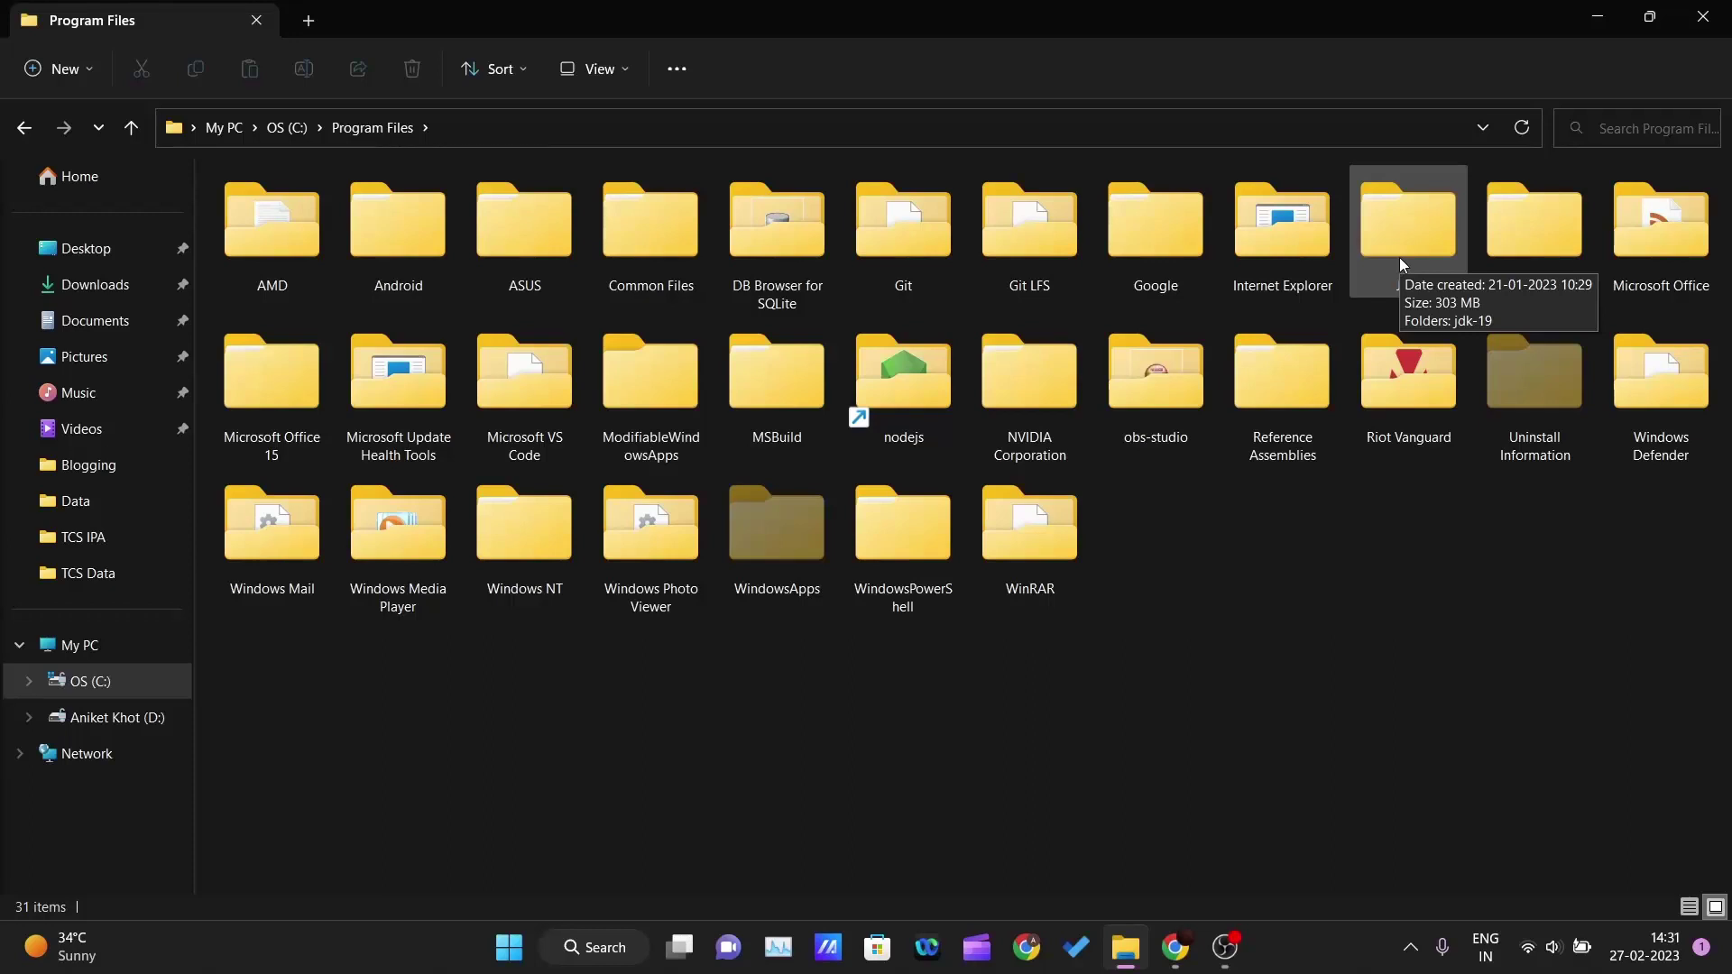
{"action": "double_click", "coordinate": [1401, 264]}
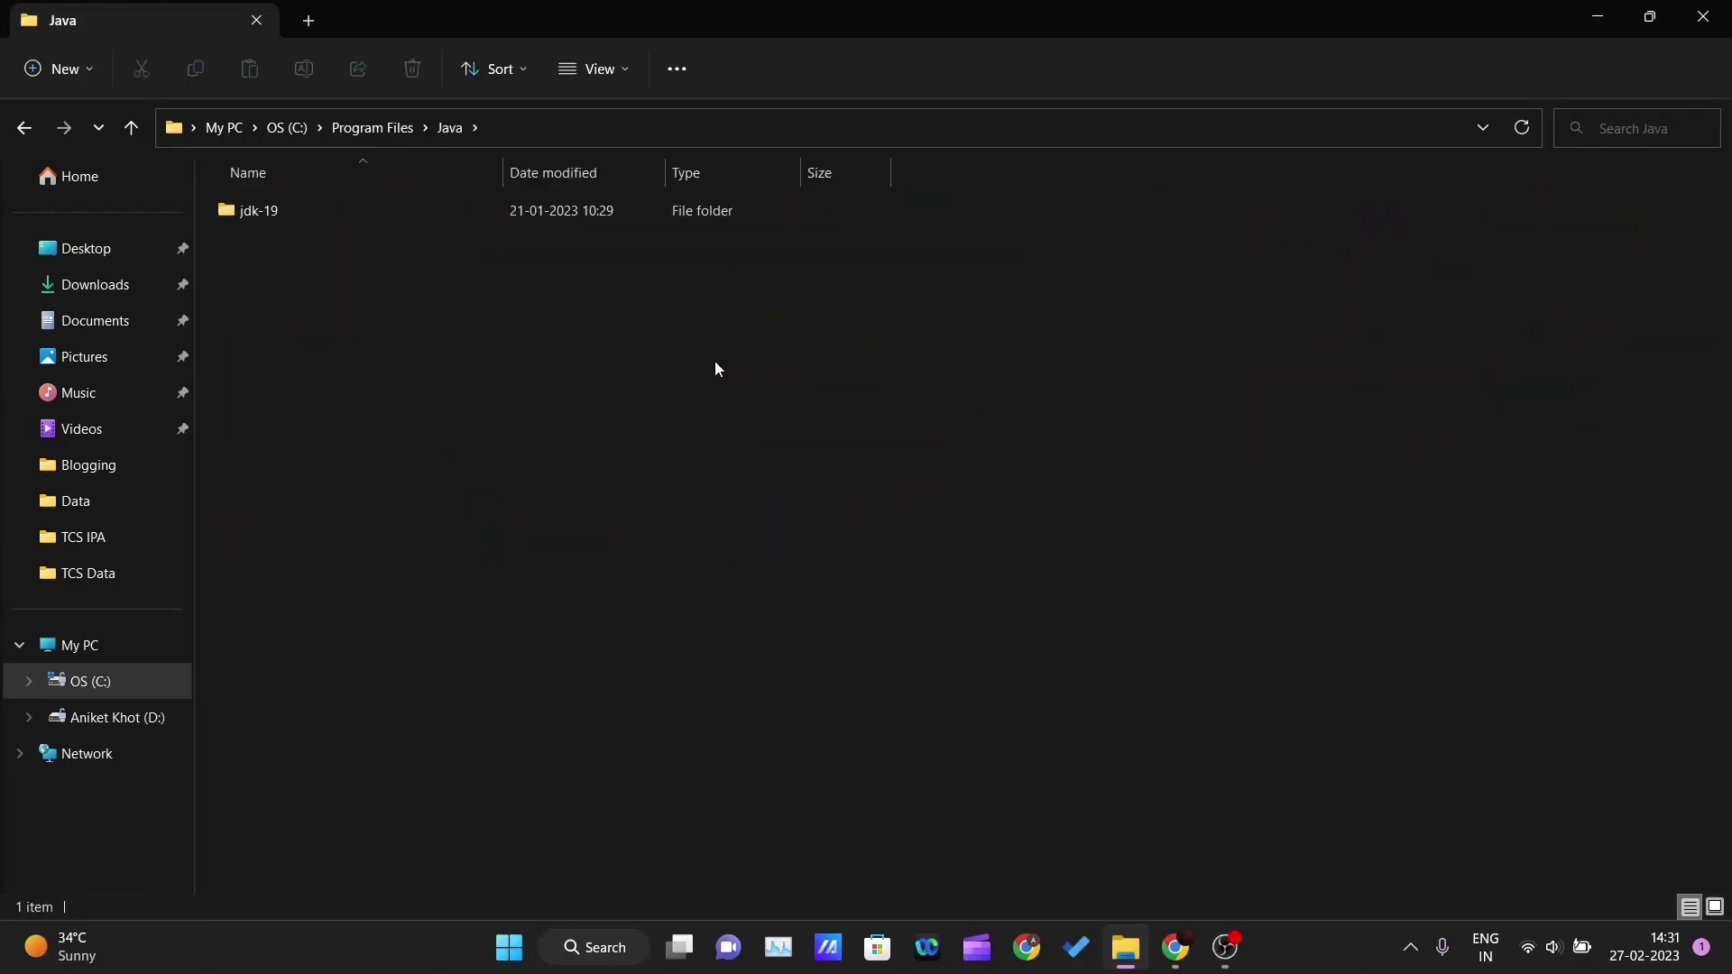
{"action": "mouse_move", "coordinate": [300, 222]}
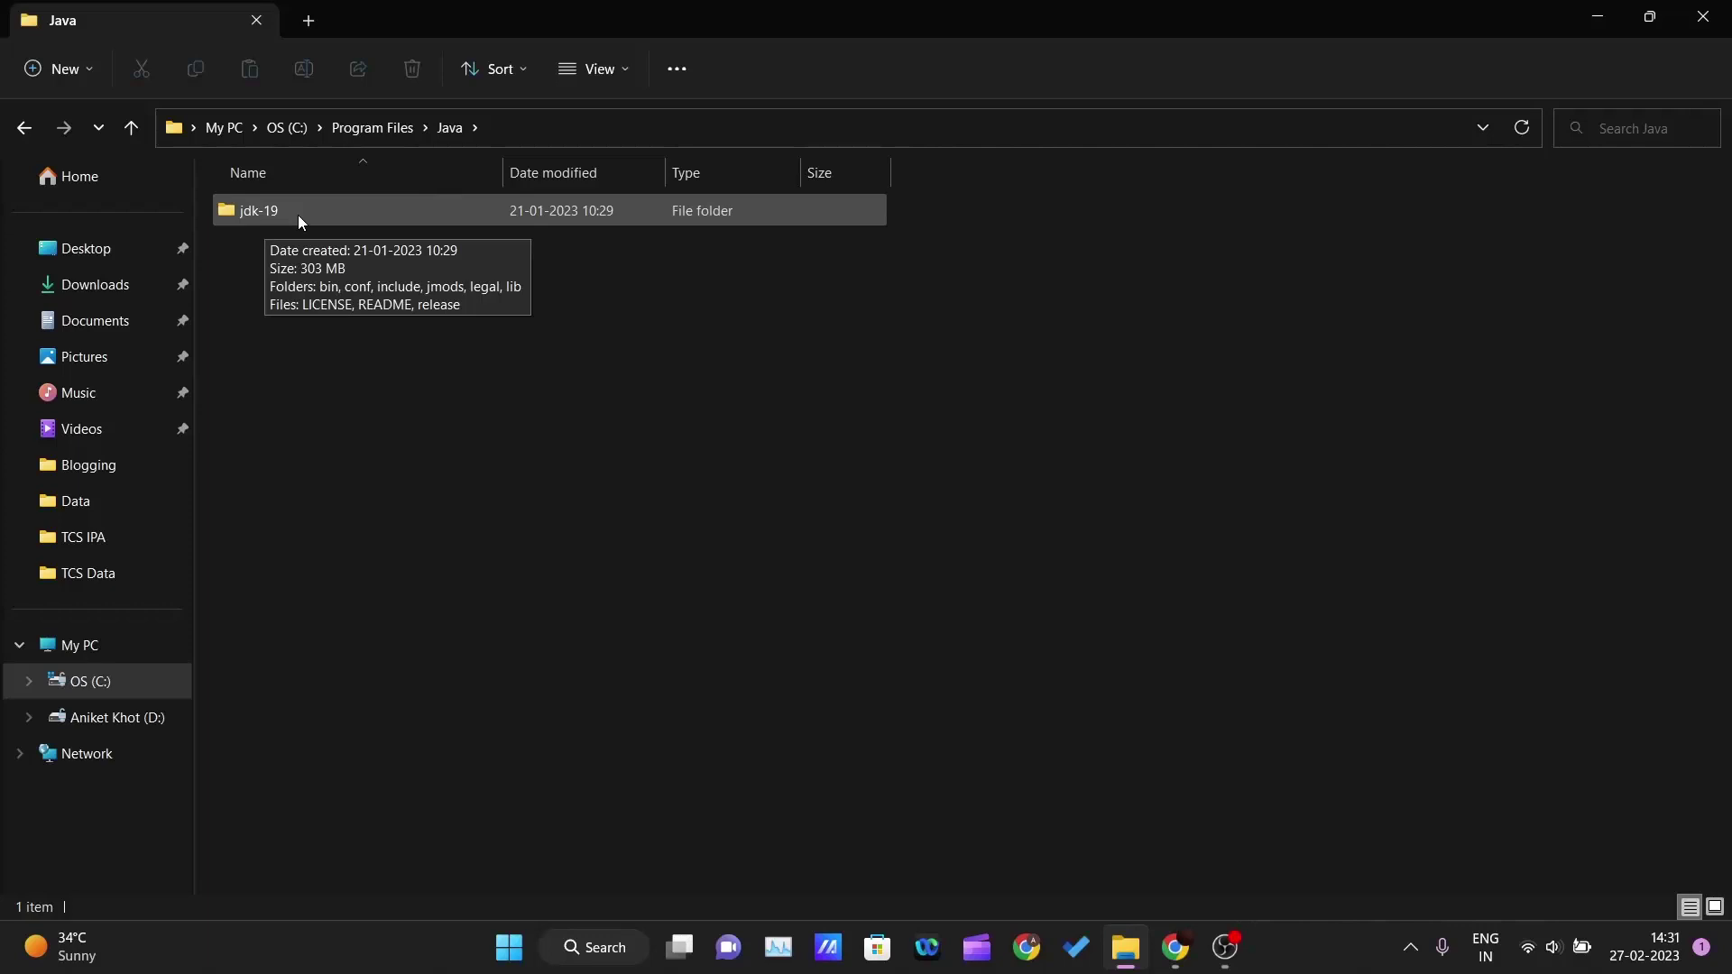
{"action": "double_click", "coordinate": [301, 219]}
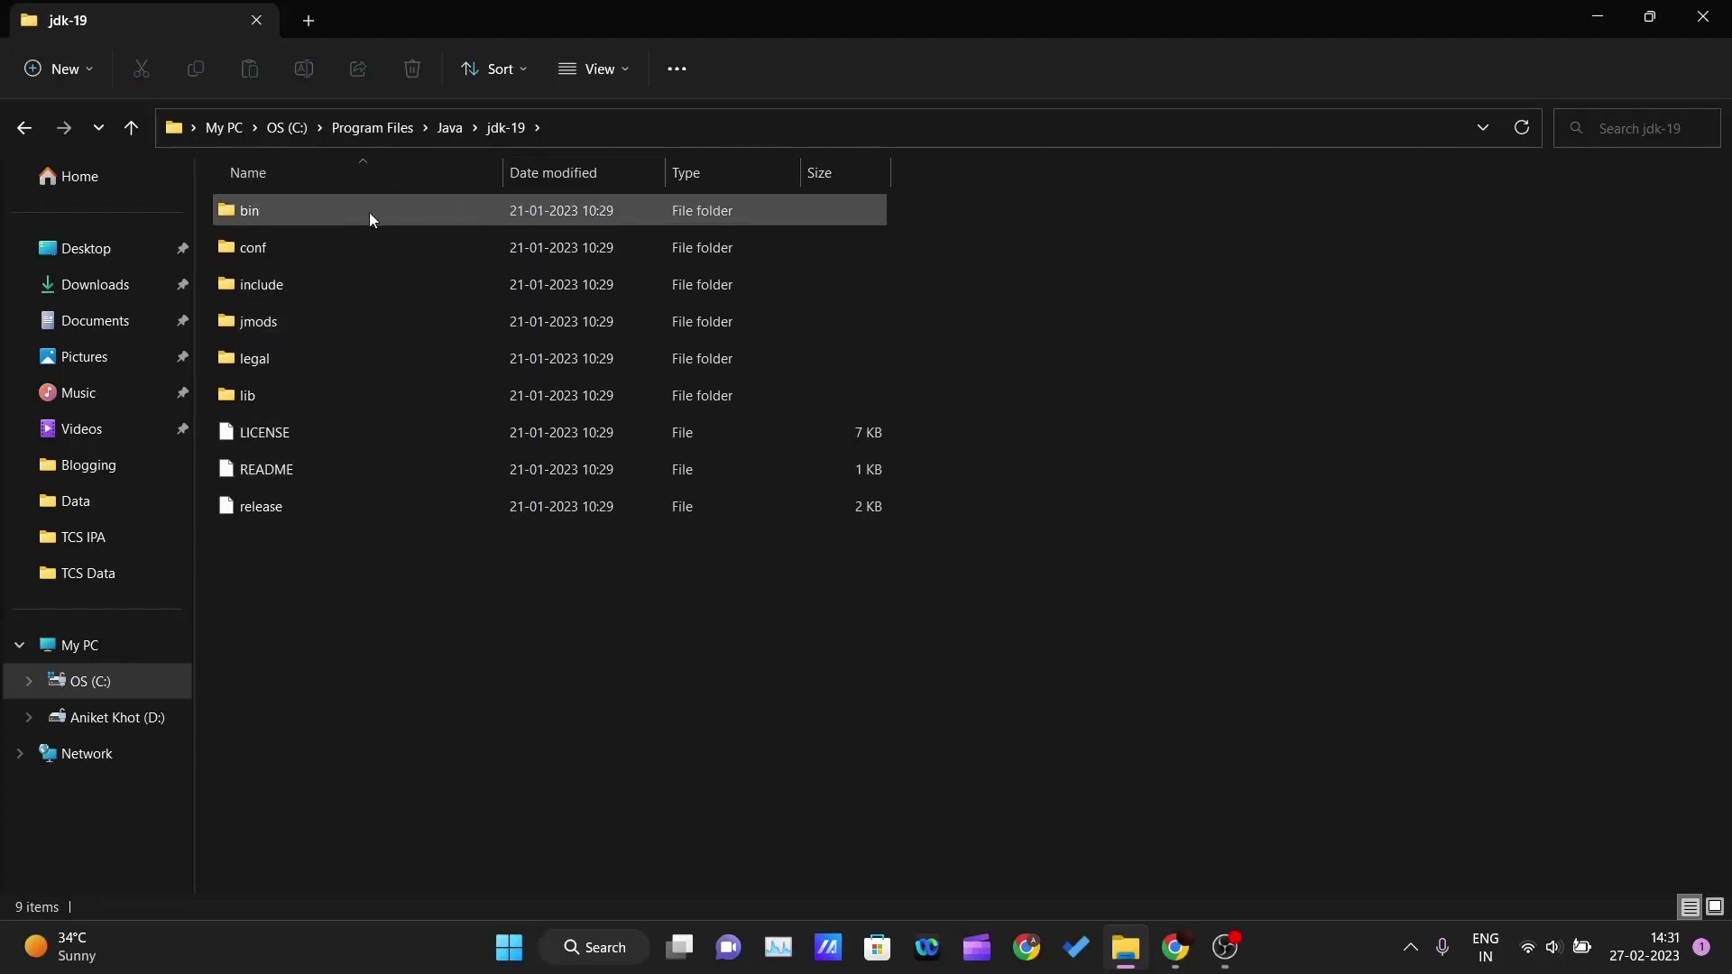
{"action": "double_click", "coordinate": [290, 219]}
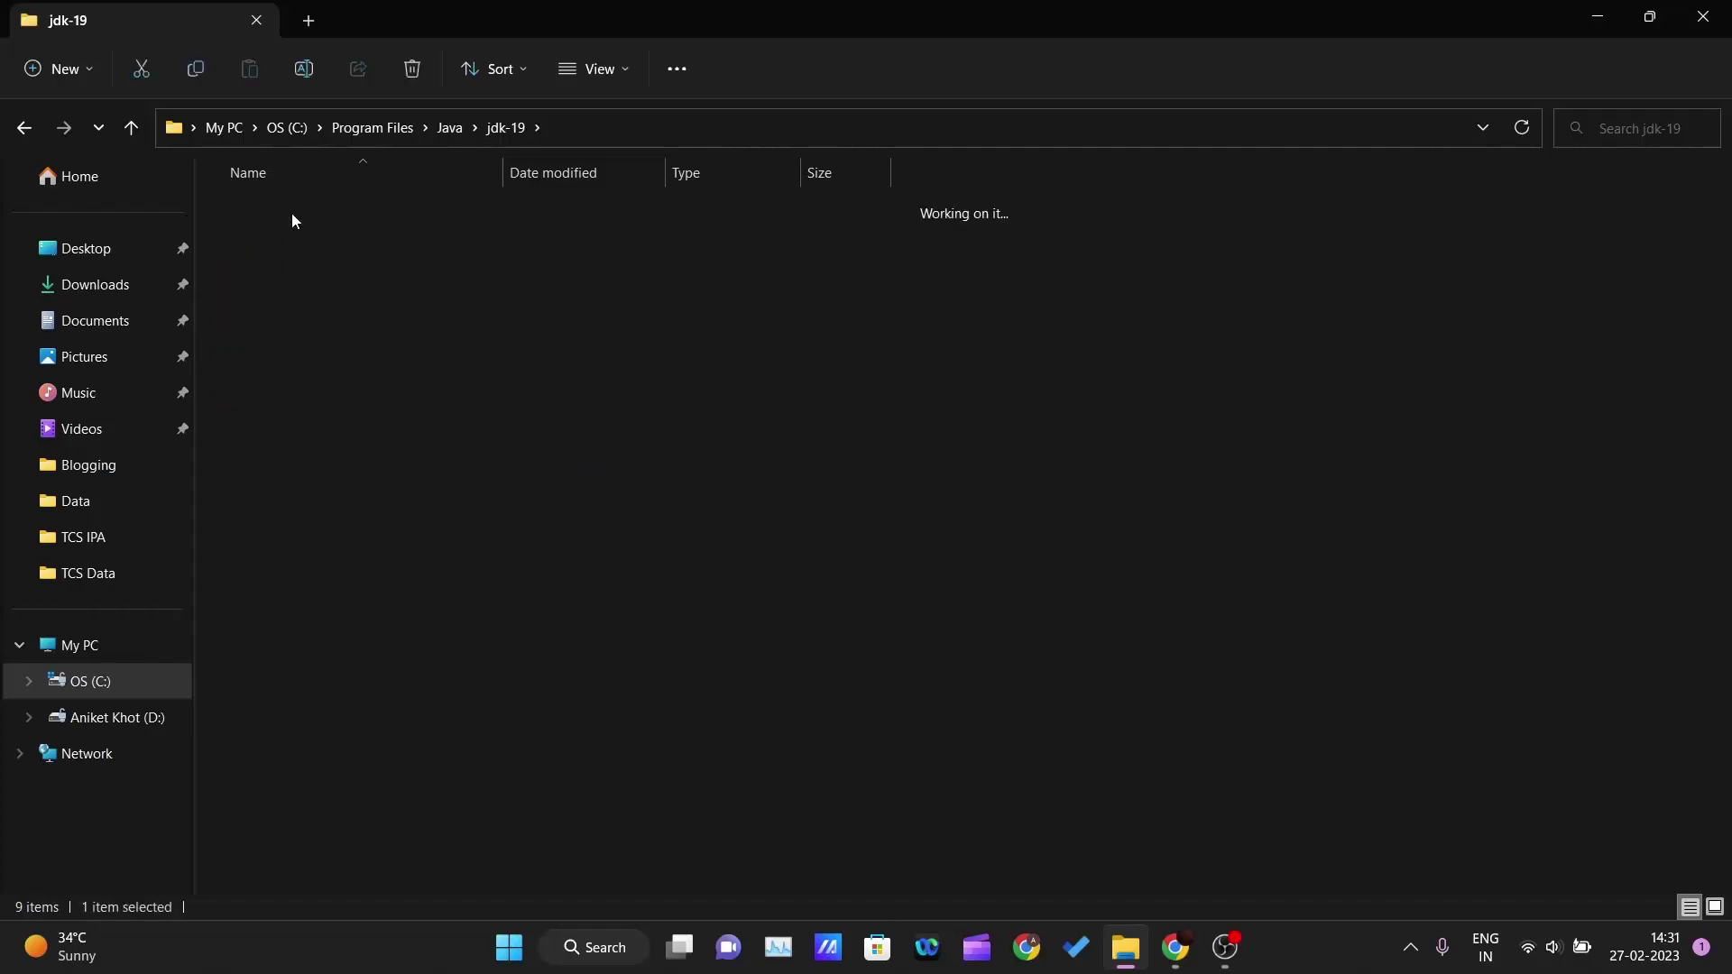
Copy the full path of the JDK's bin folder, C:\Program Files\Java\jdk-19\bin.
{"action": "scroll", "coordinate": [992, 542], "scroll_direction": "down", "scroll_amount": 20}
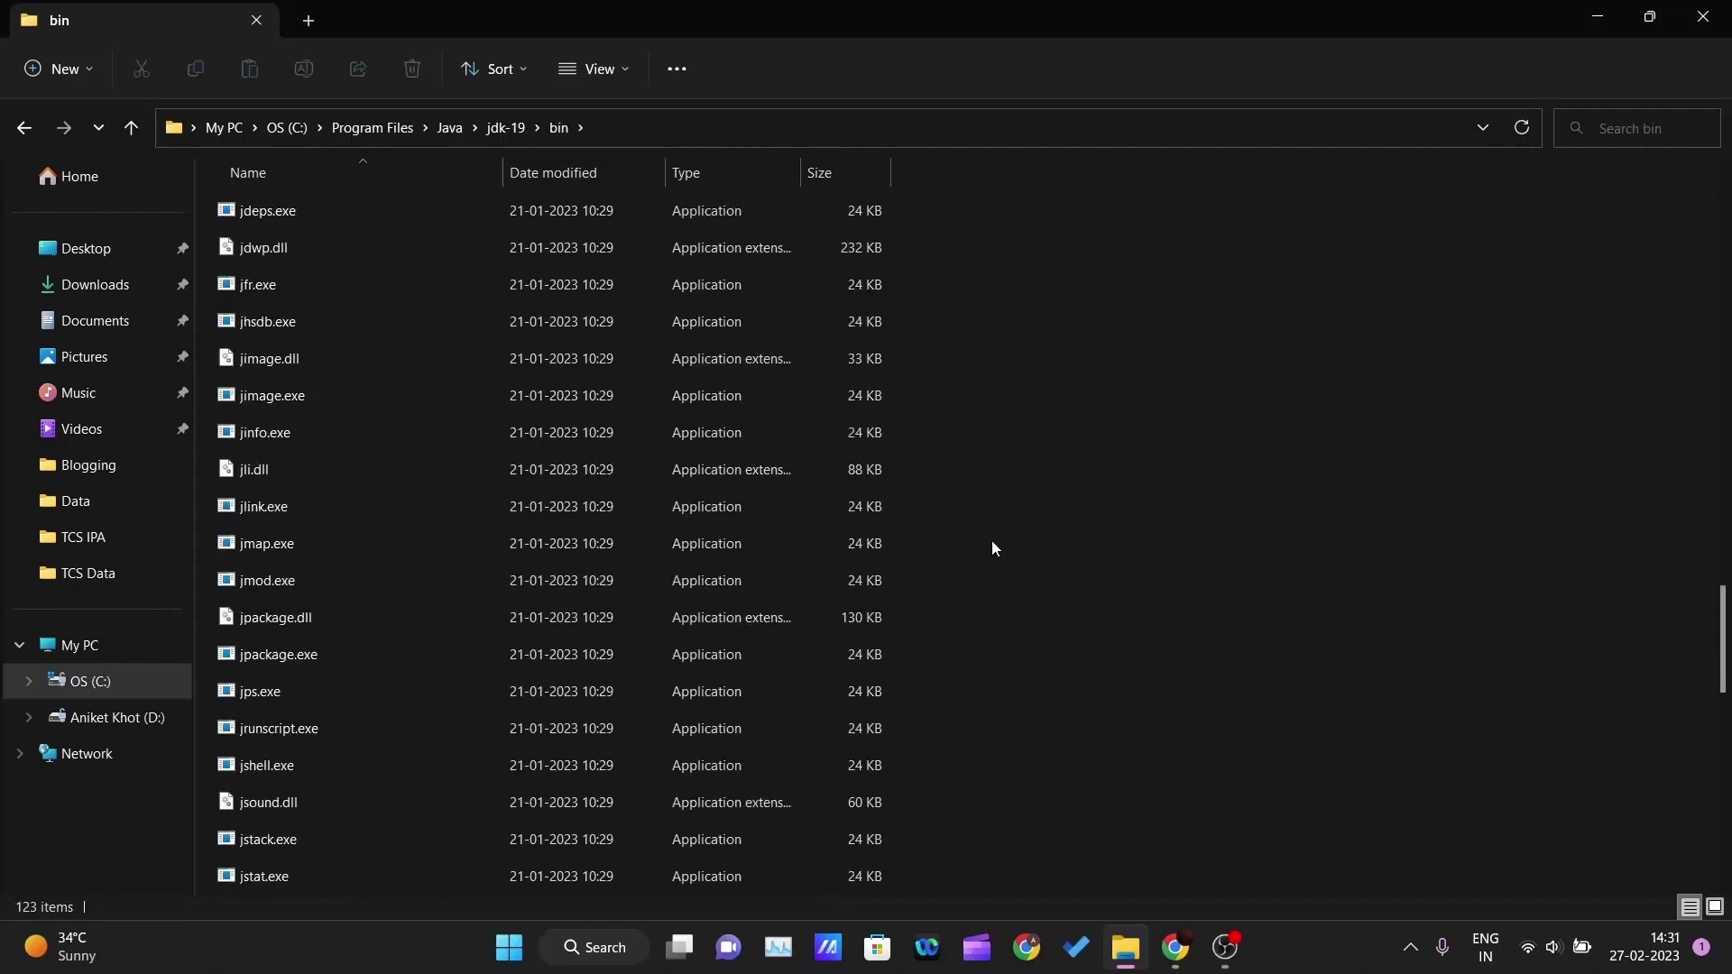
{"action": "scroll", "coordinate": [994, 546], "scroll_direction": "down", "scroll_amount": 5}
{"action": "scroll", "coordinate": [993, 546], "scroll_direction": "up", "scroll_amount": 20}
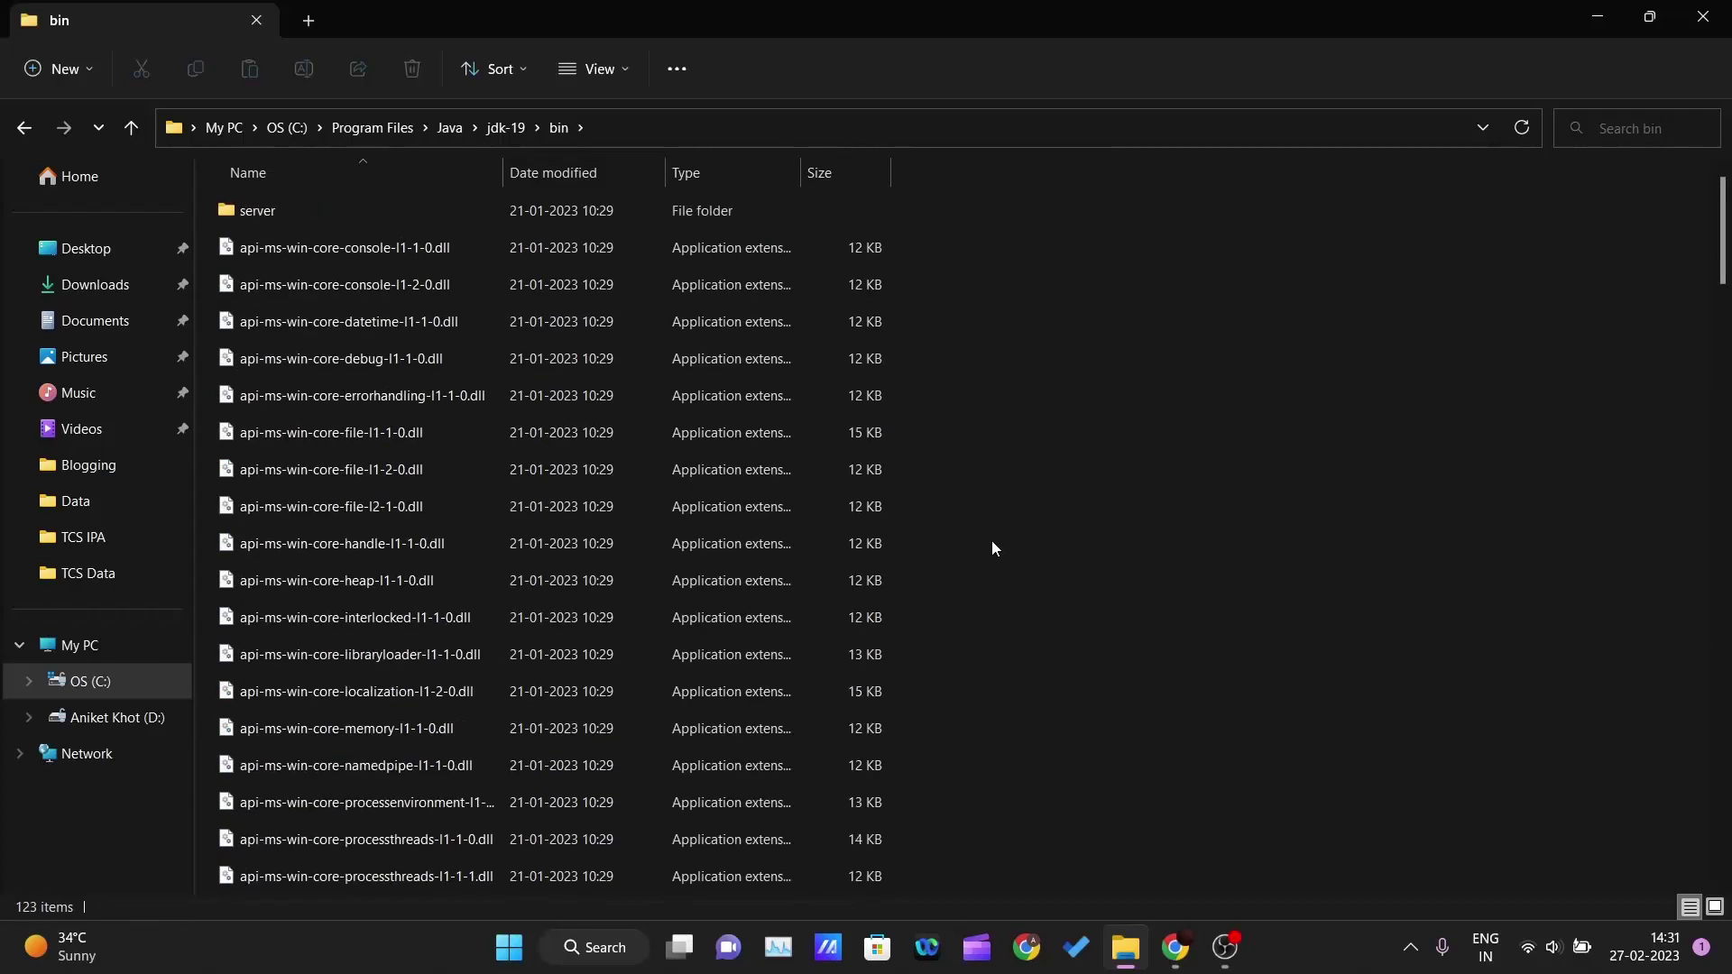
{"action": "left_click", "coordinate": [761, 136]}
{"action": "key", "text": "ctrl+c"}
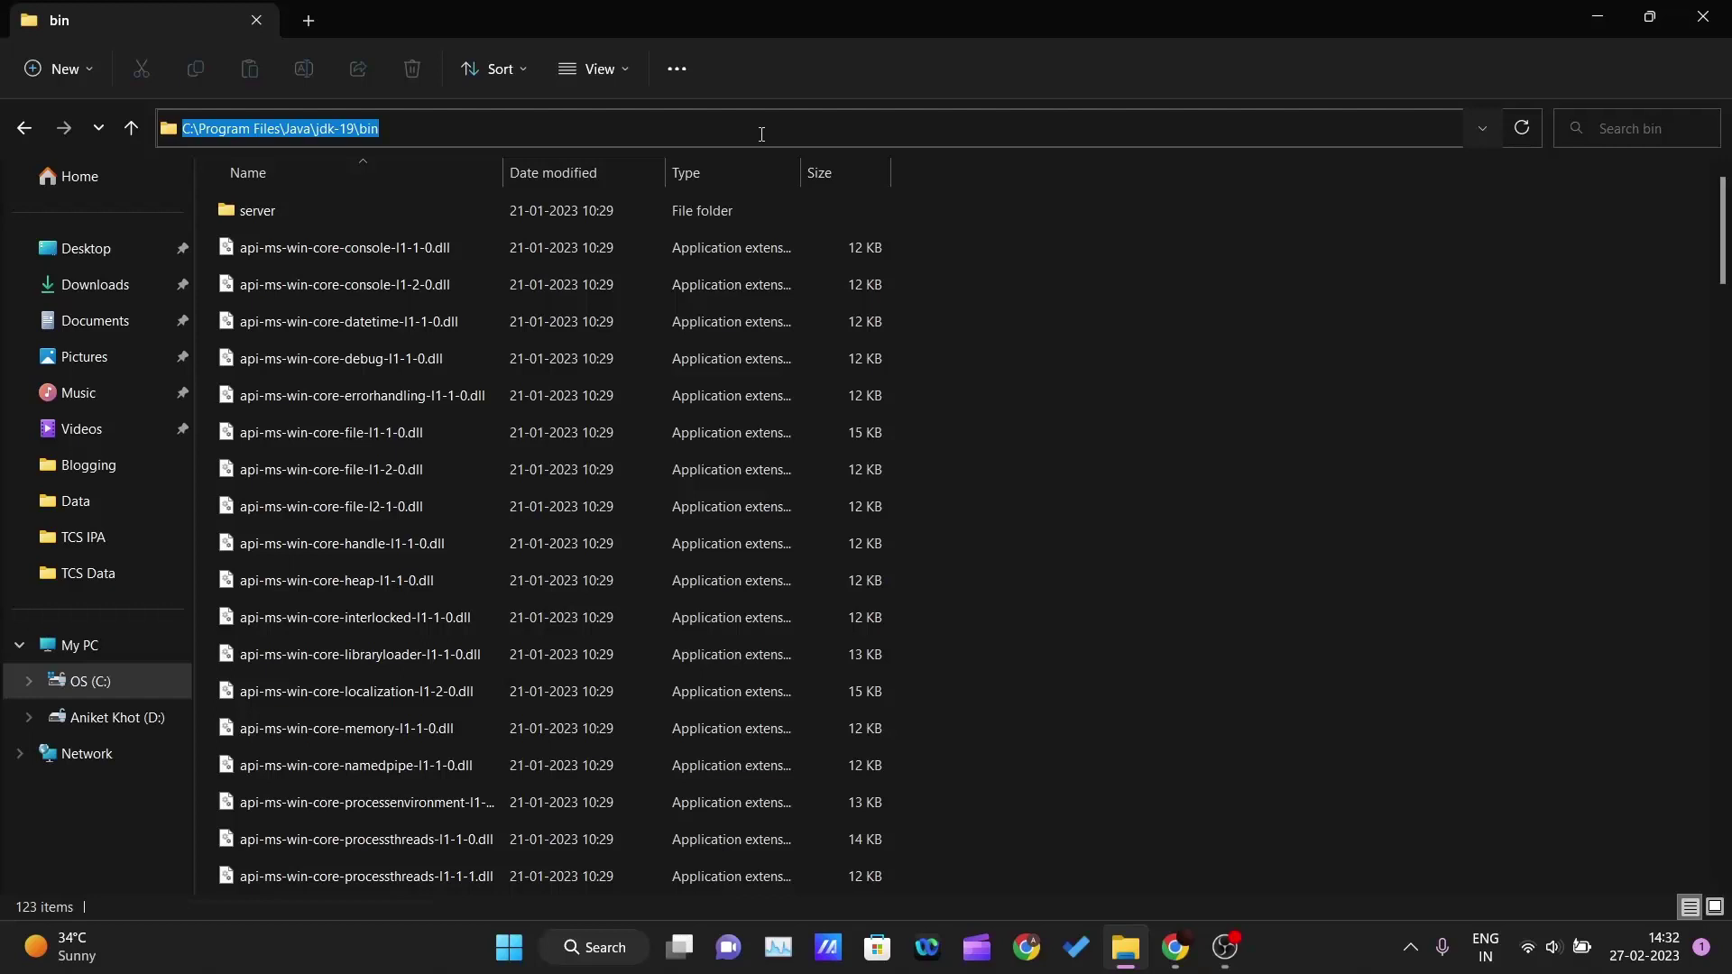
{"action": "left_click", "coordinate": [1297, 506]}
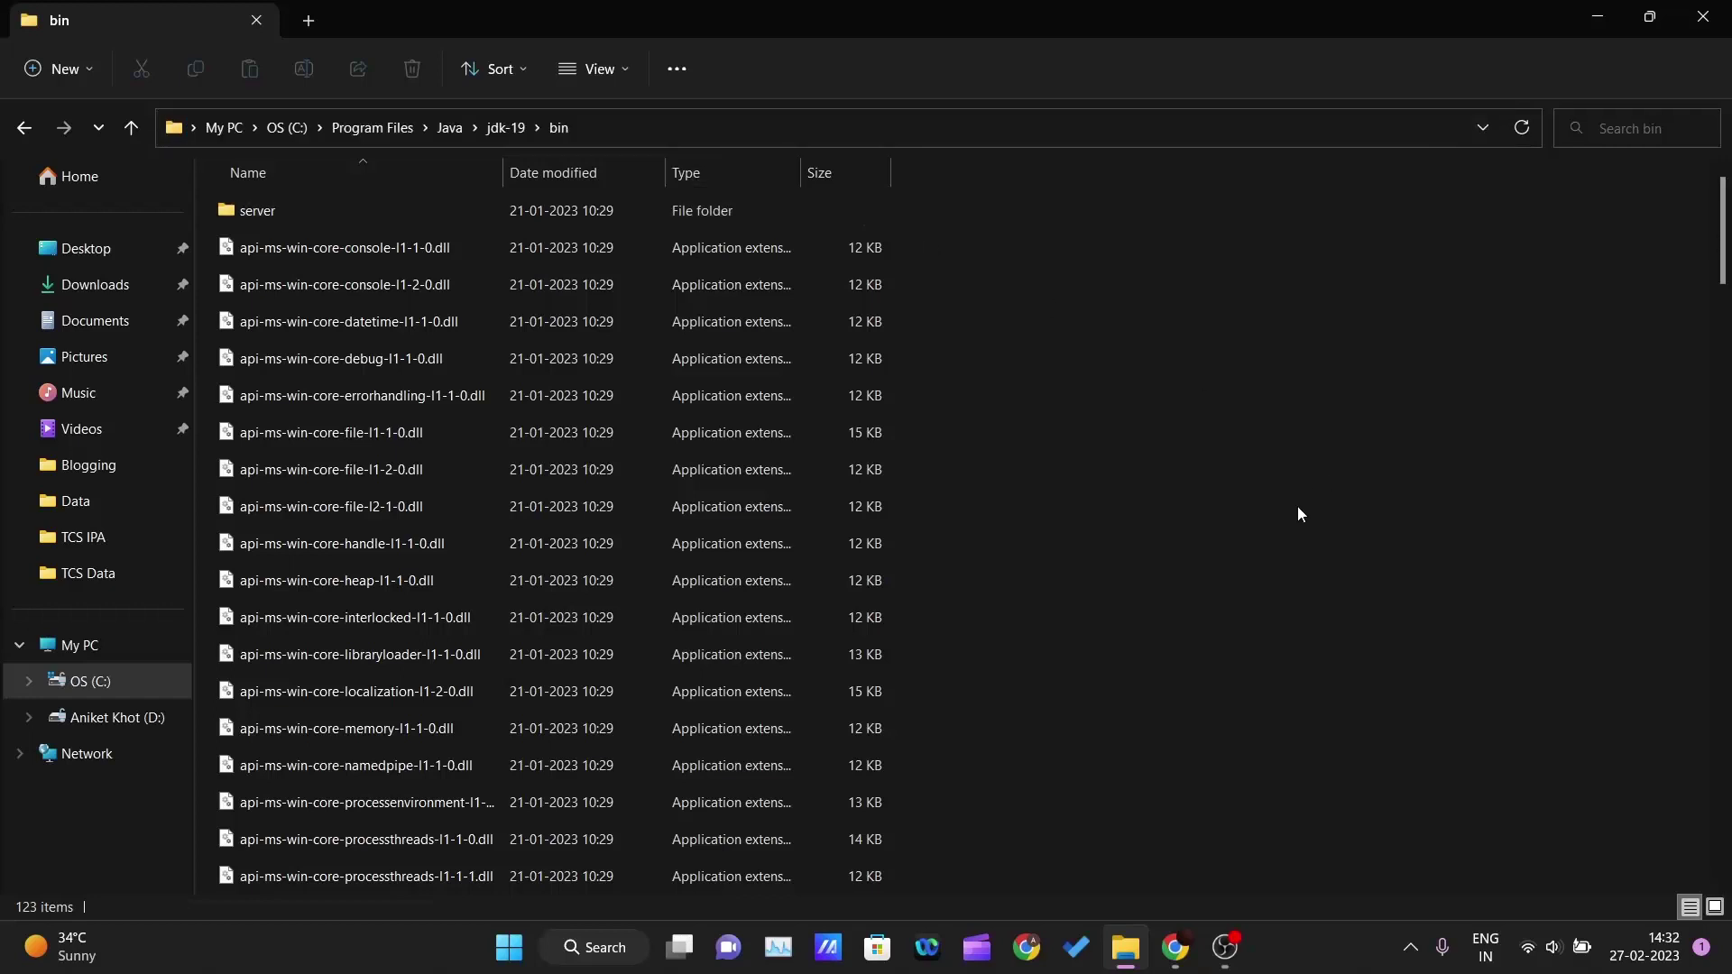
Search Windows for "edit" and open the "Edit the system environment variables" settings.
{"action": "left_click", "coordinate": [504, 963]}
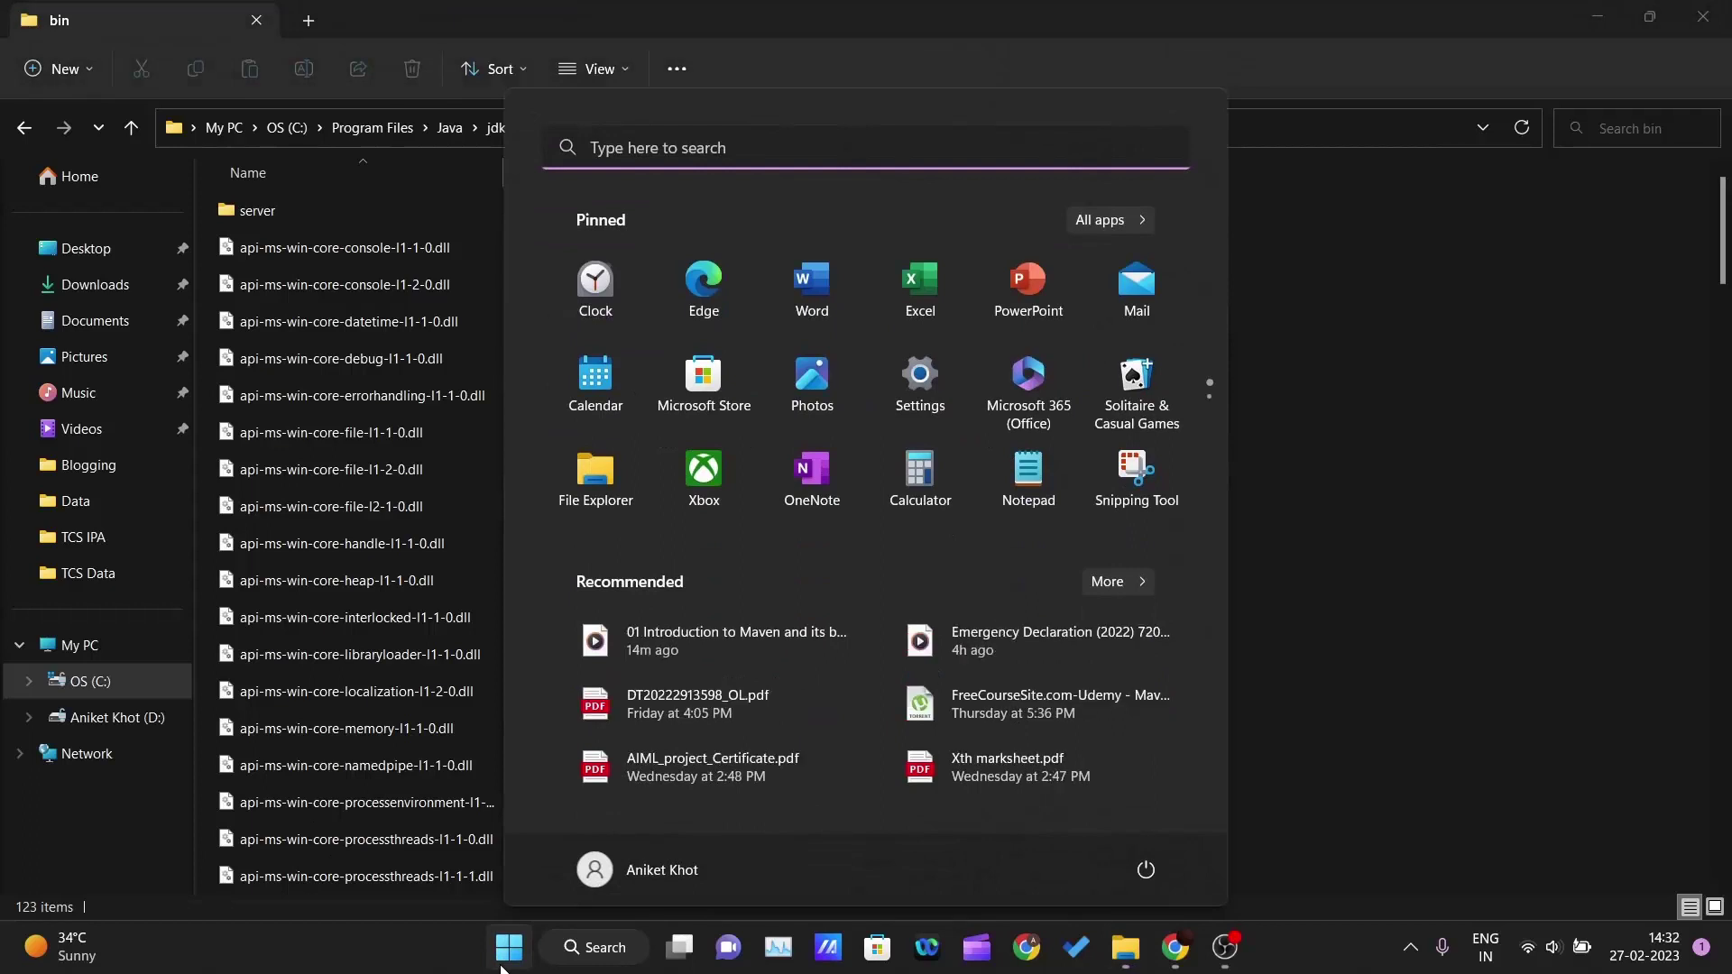
{"action": "type", "text": "edit"}
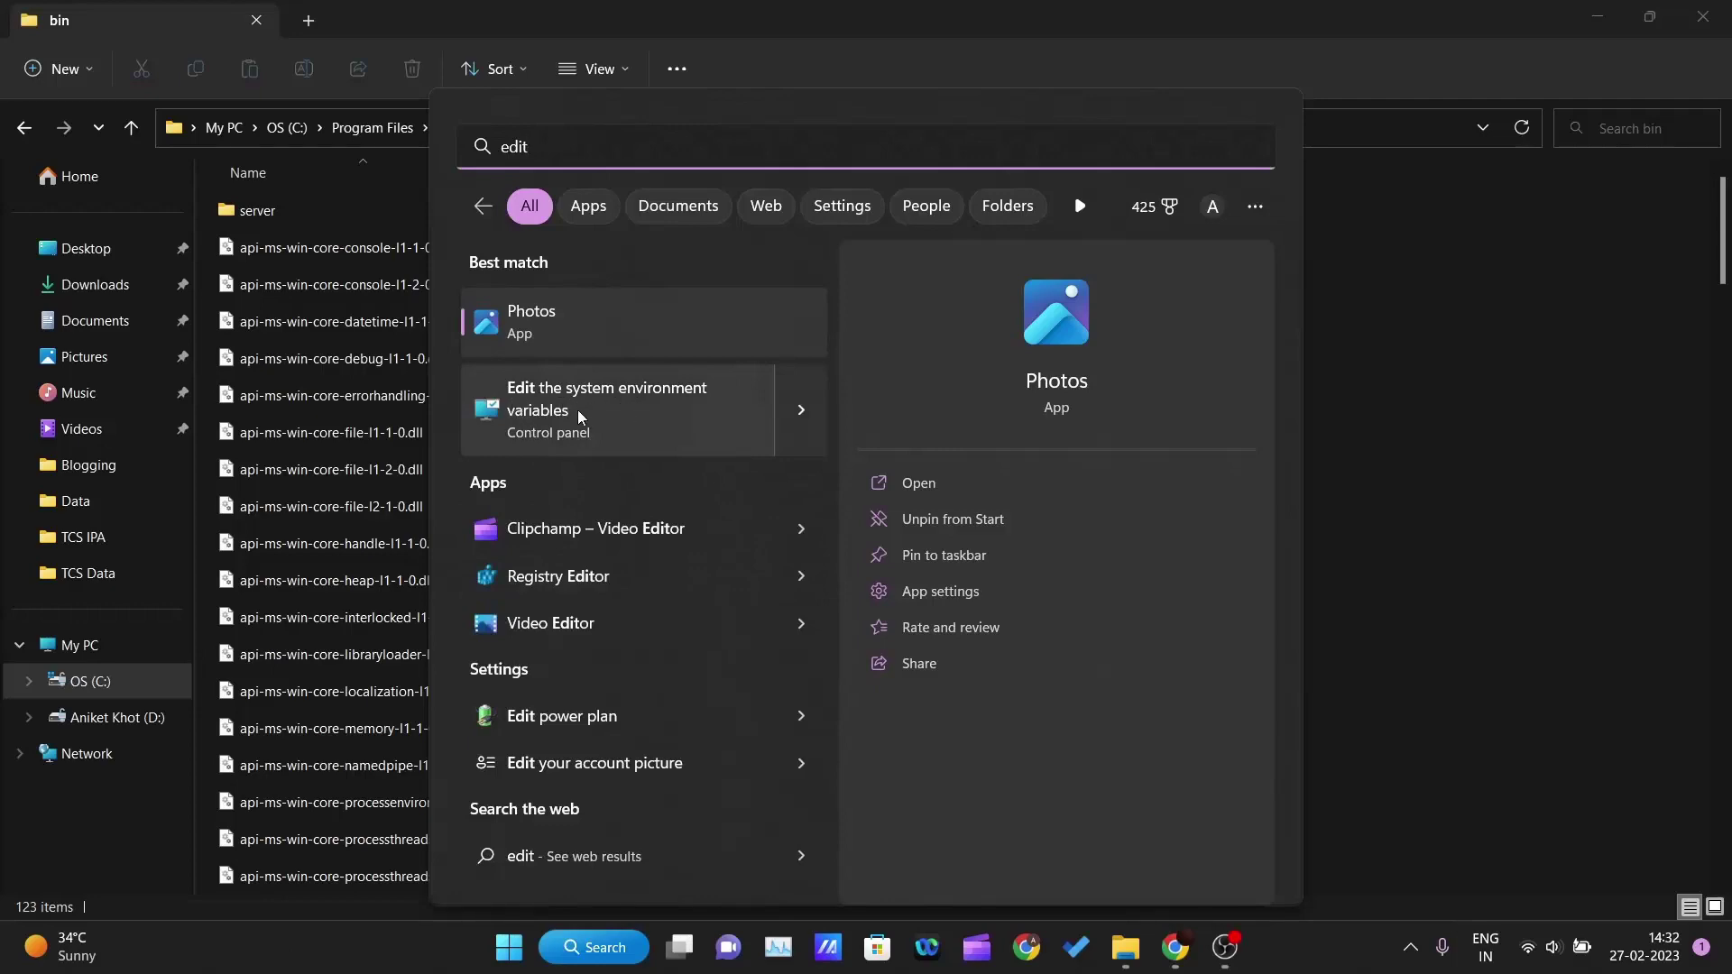
{"action": "left_click", "coordinate": [624, 420]}
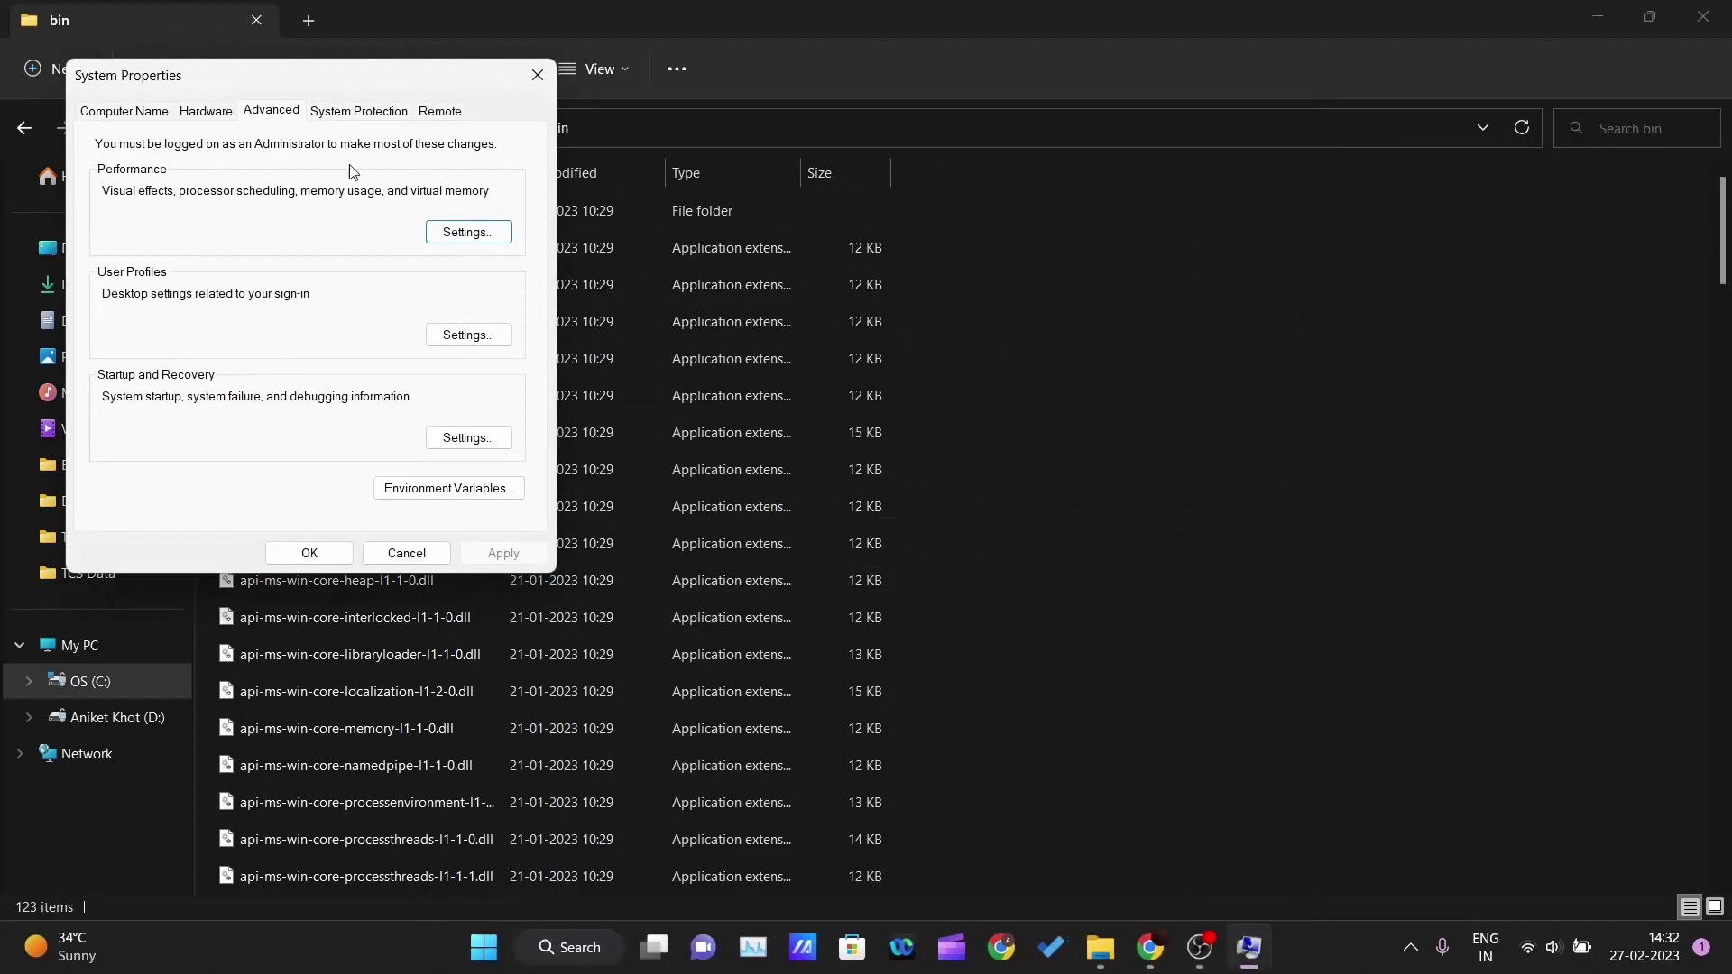
Open the environment variables and add C:\Program Files\Java\jdk-19\bin as a new entry in the system Path variable.
{"action": "left_click_drag", "start_coordinate": [341, 61], "coordinate": [812, 186]}
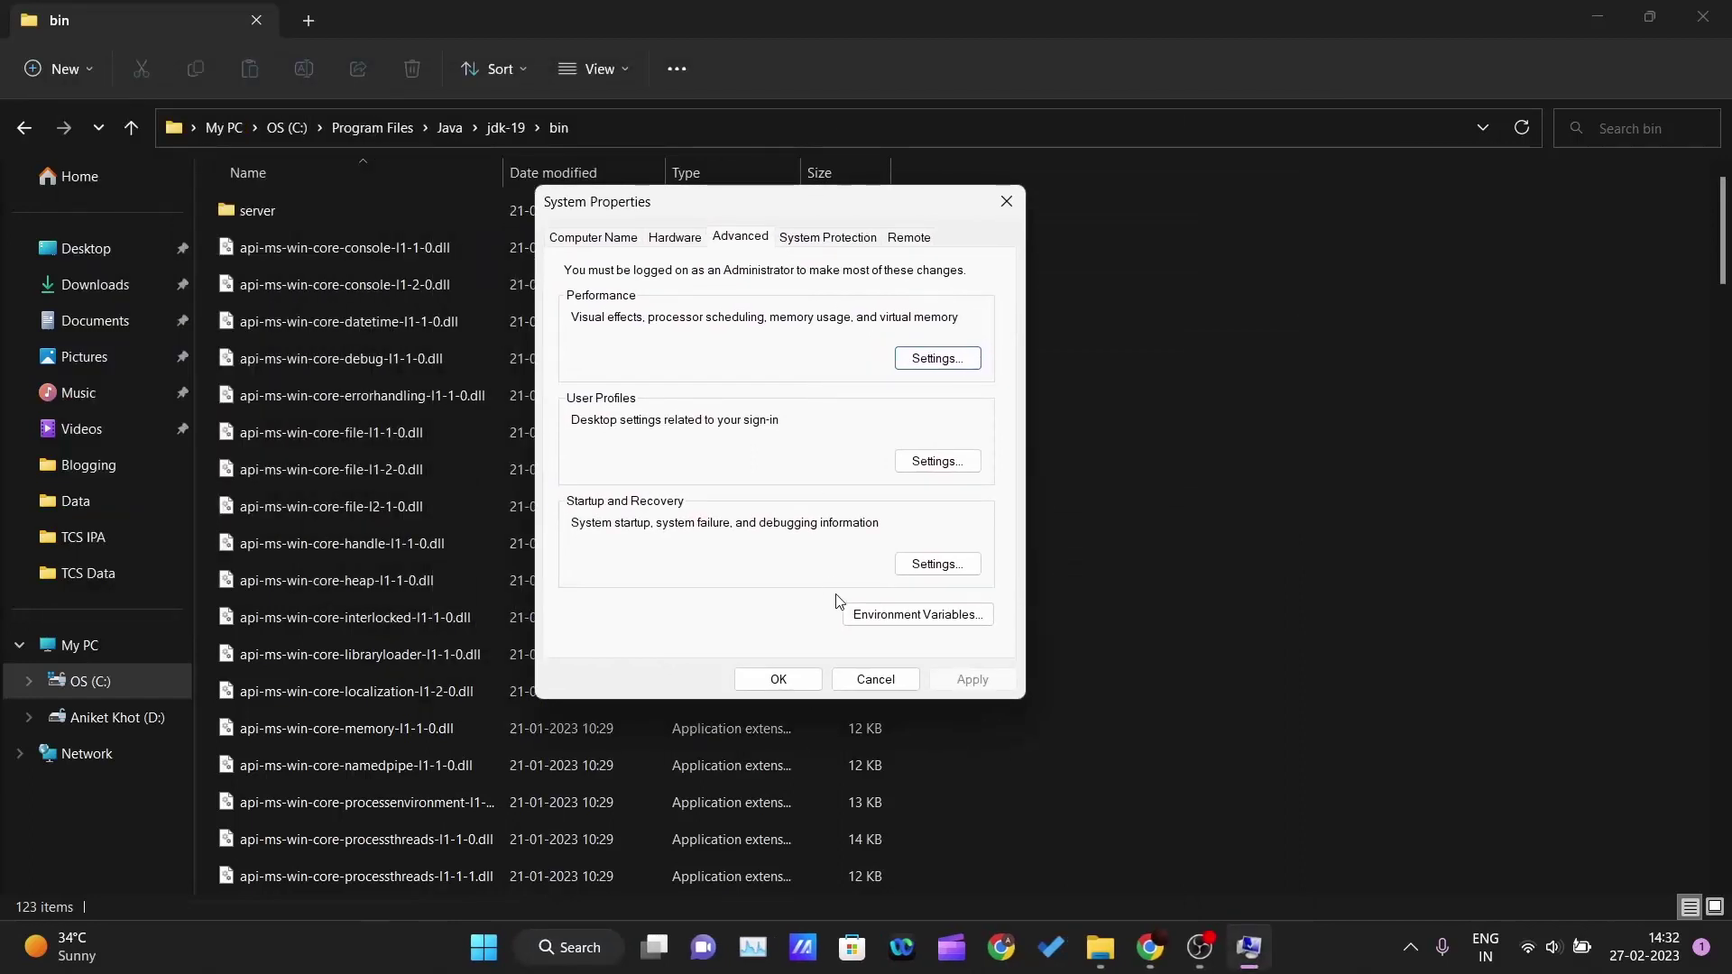
{"action": "left_click", "coordinate": [895, 617]}
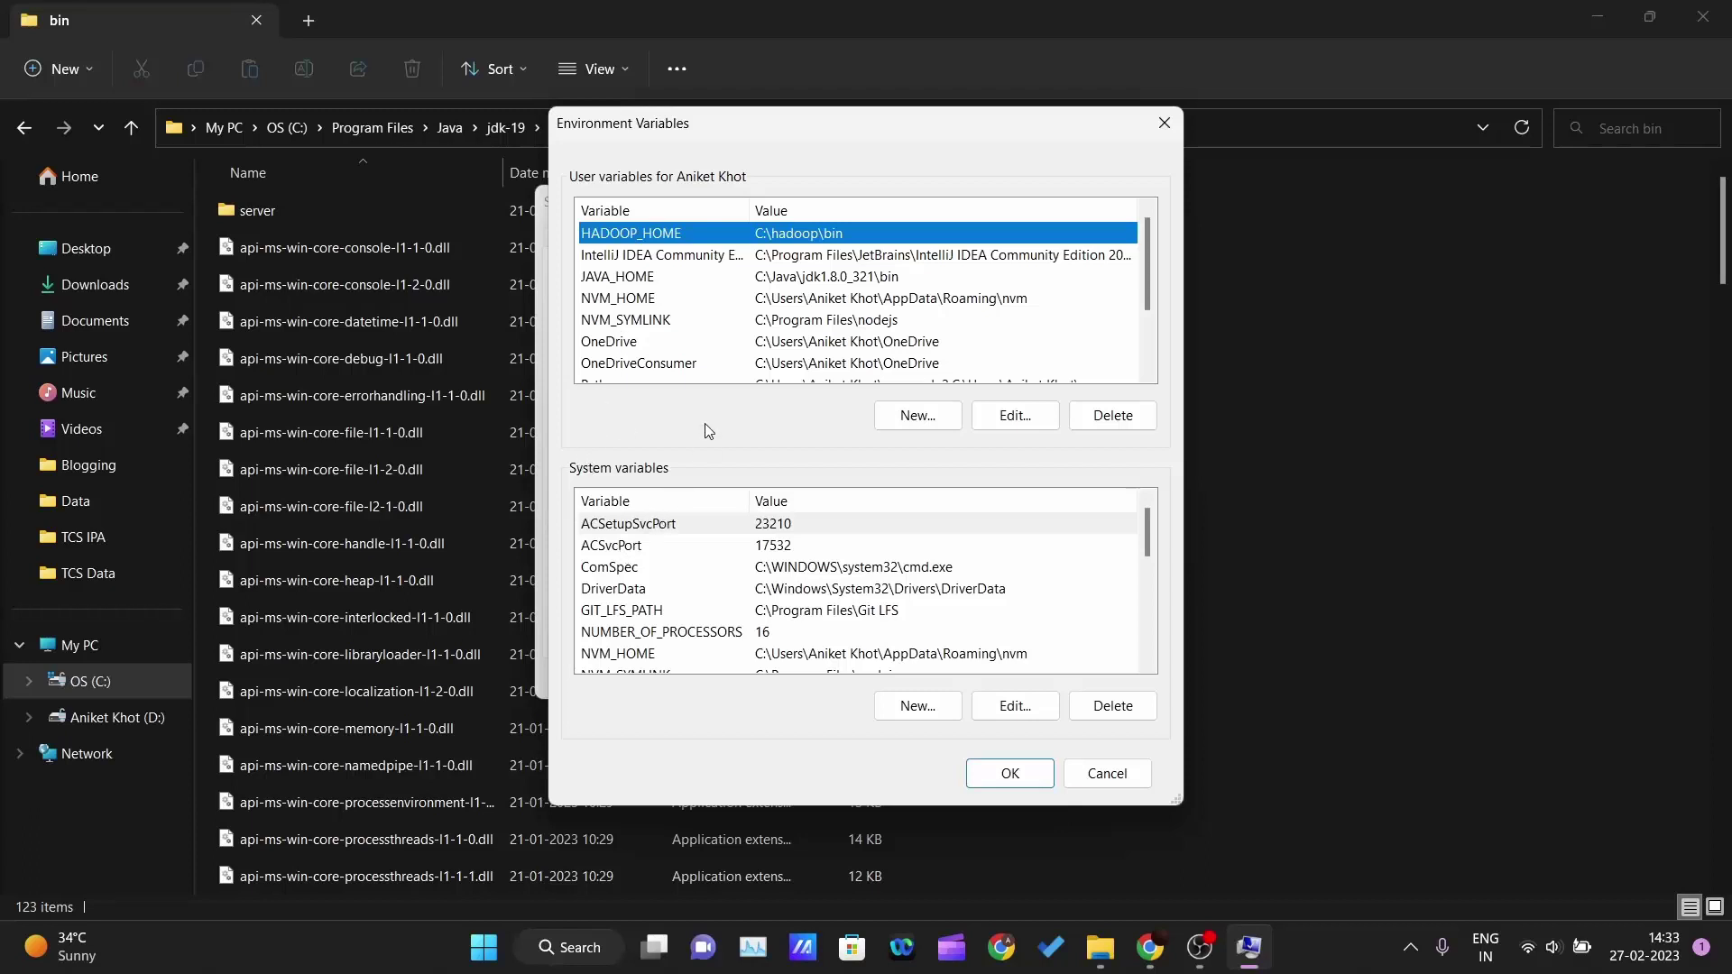
{"action": "scroll", "coordinate": [632, 609], "scroll_direction": "down", "scroll_amount": 2}
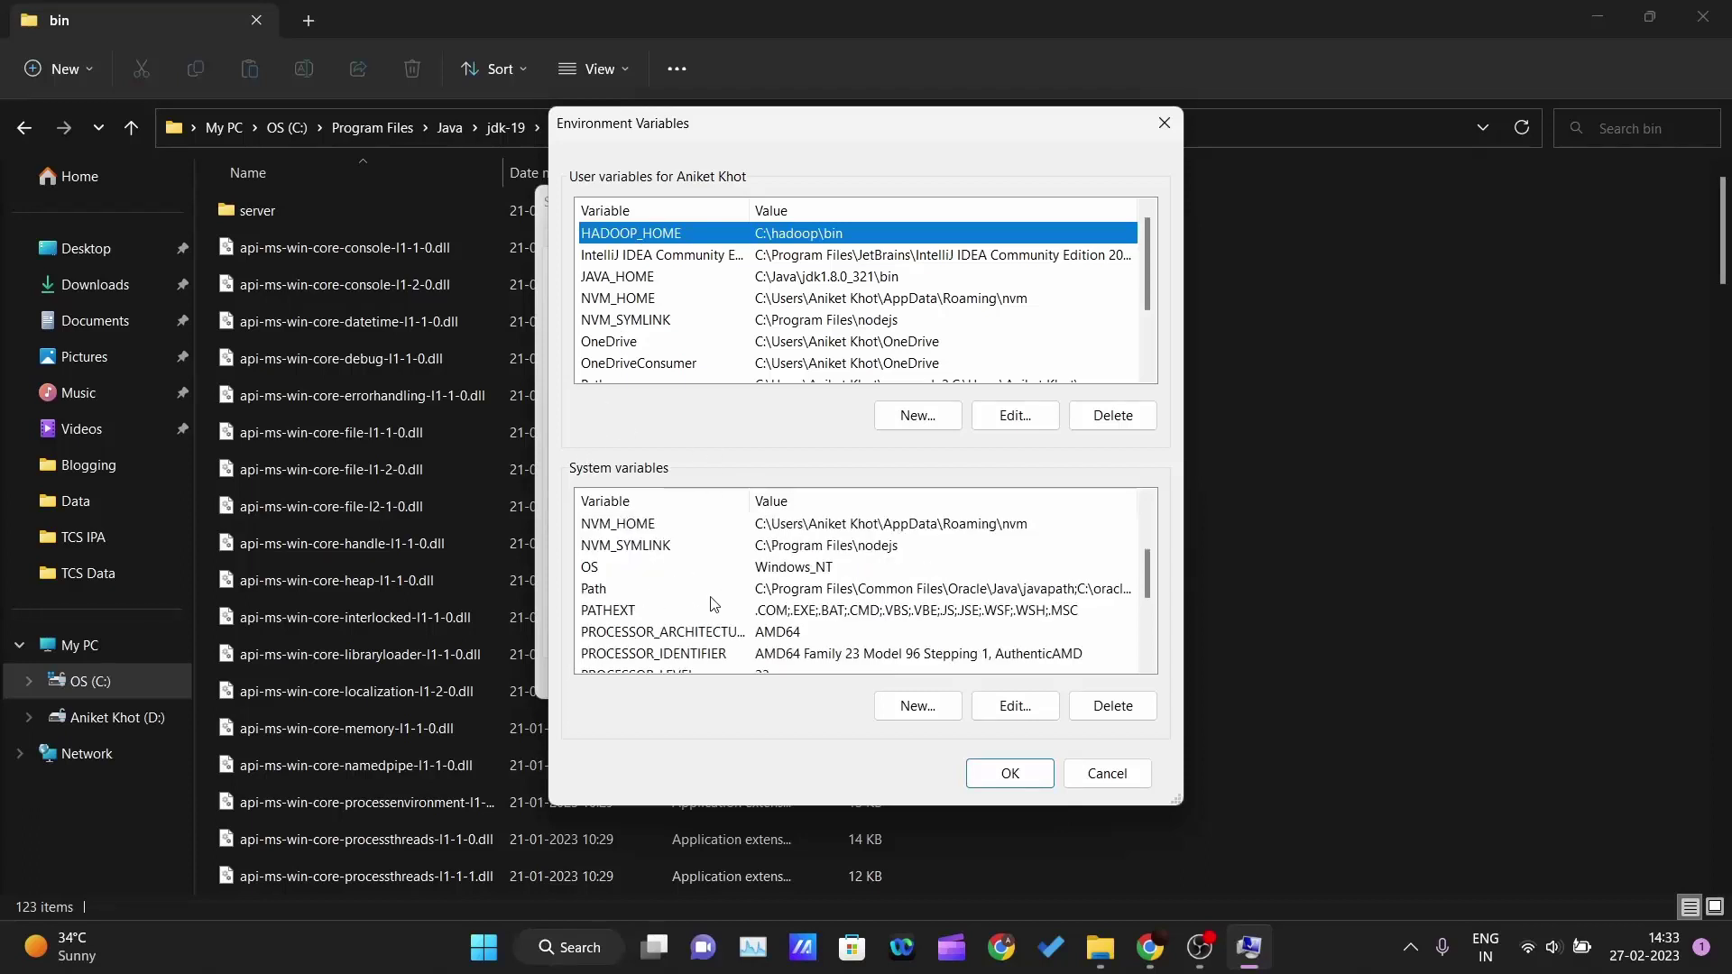
{"action": "left_click", "coordinate": [618, 592]}
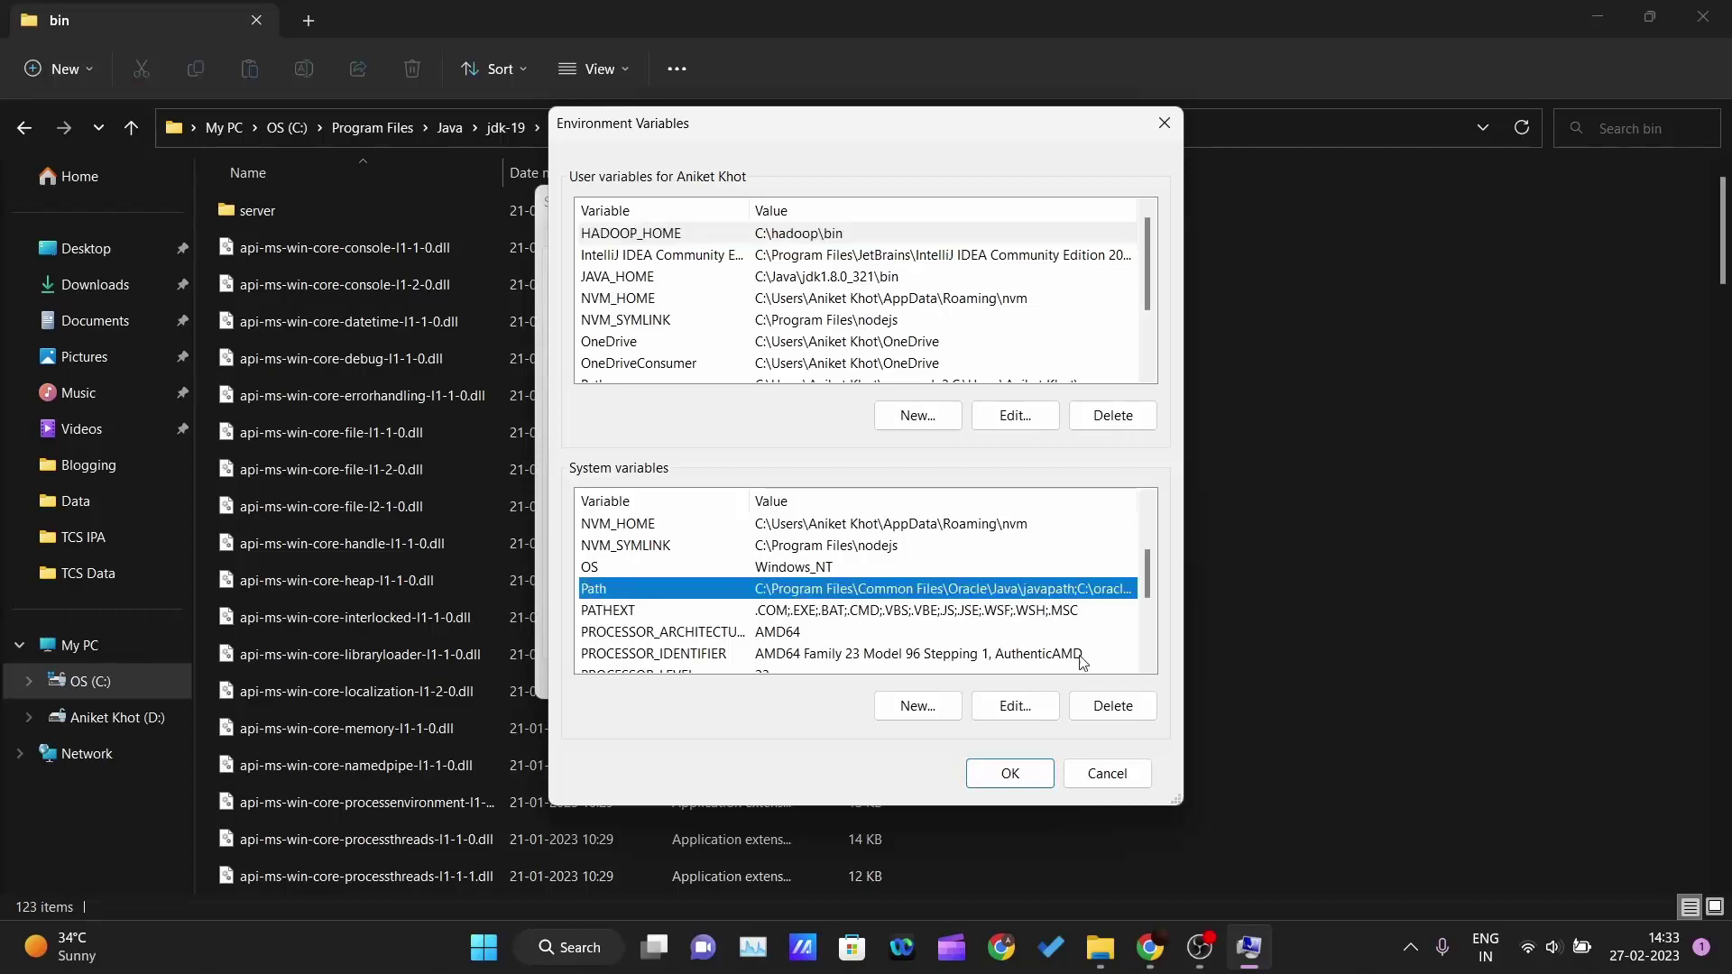
{"action": "left_click", "coordinate": [1000, 711]}
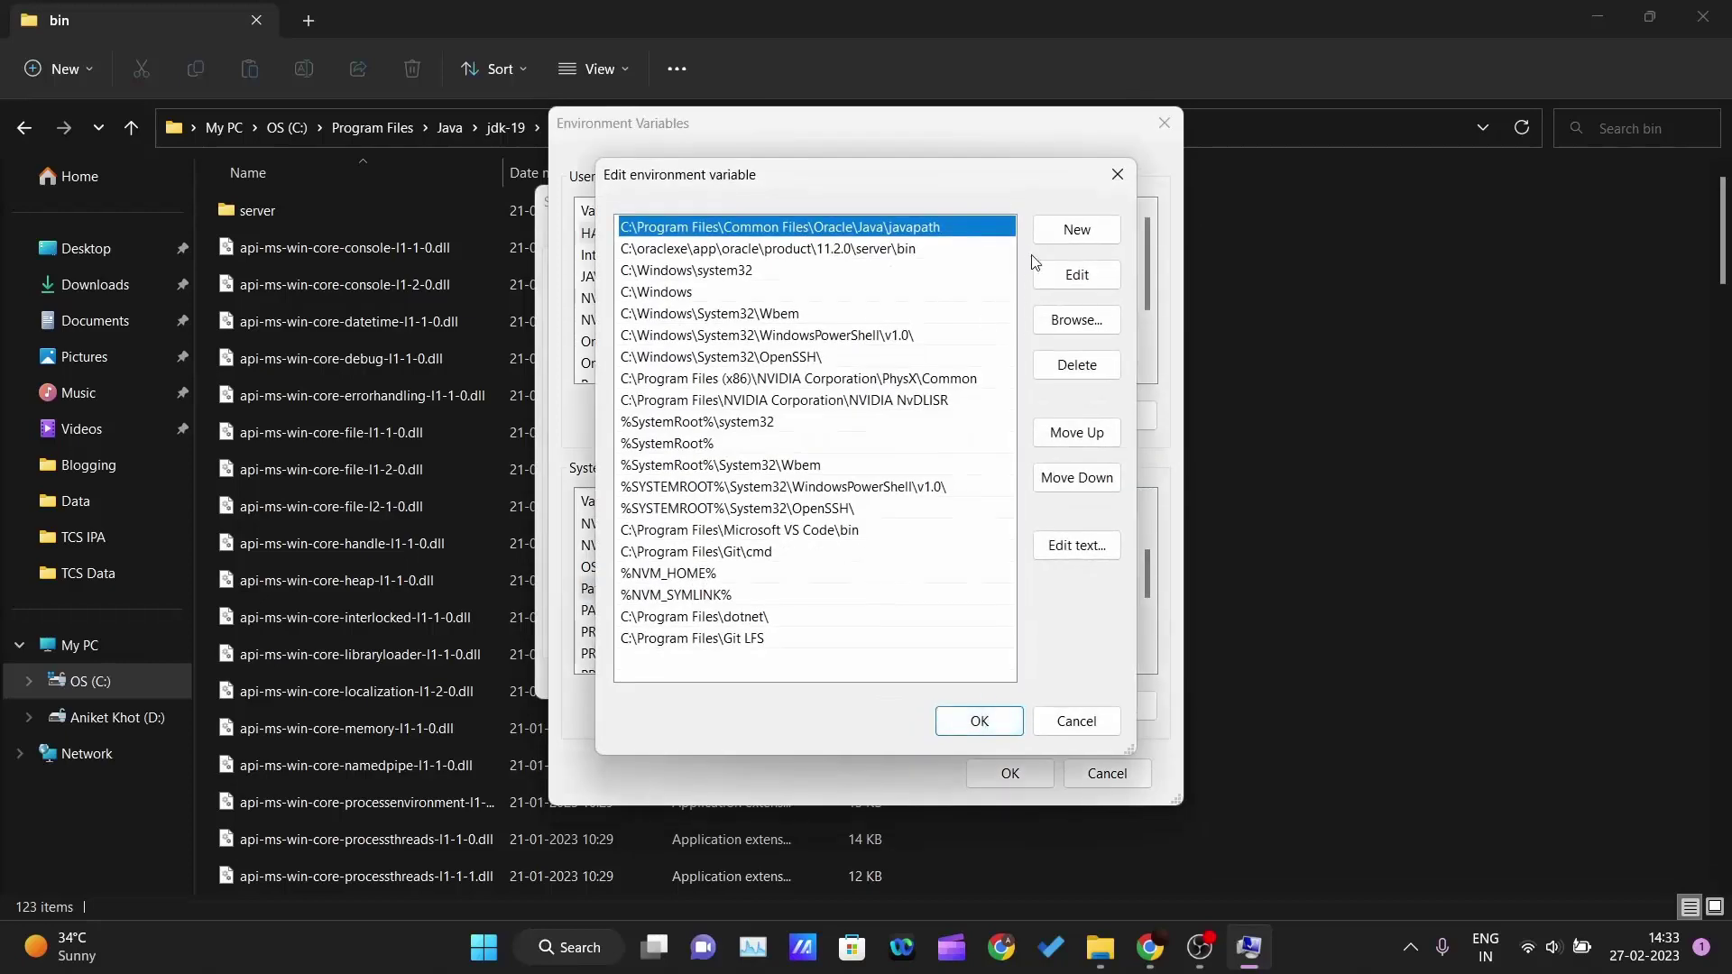
{"action": "left_click", "coordinate": [1056, 237]}
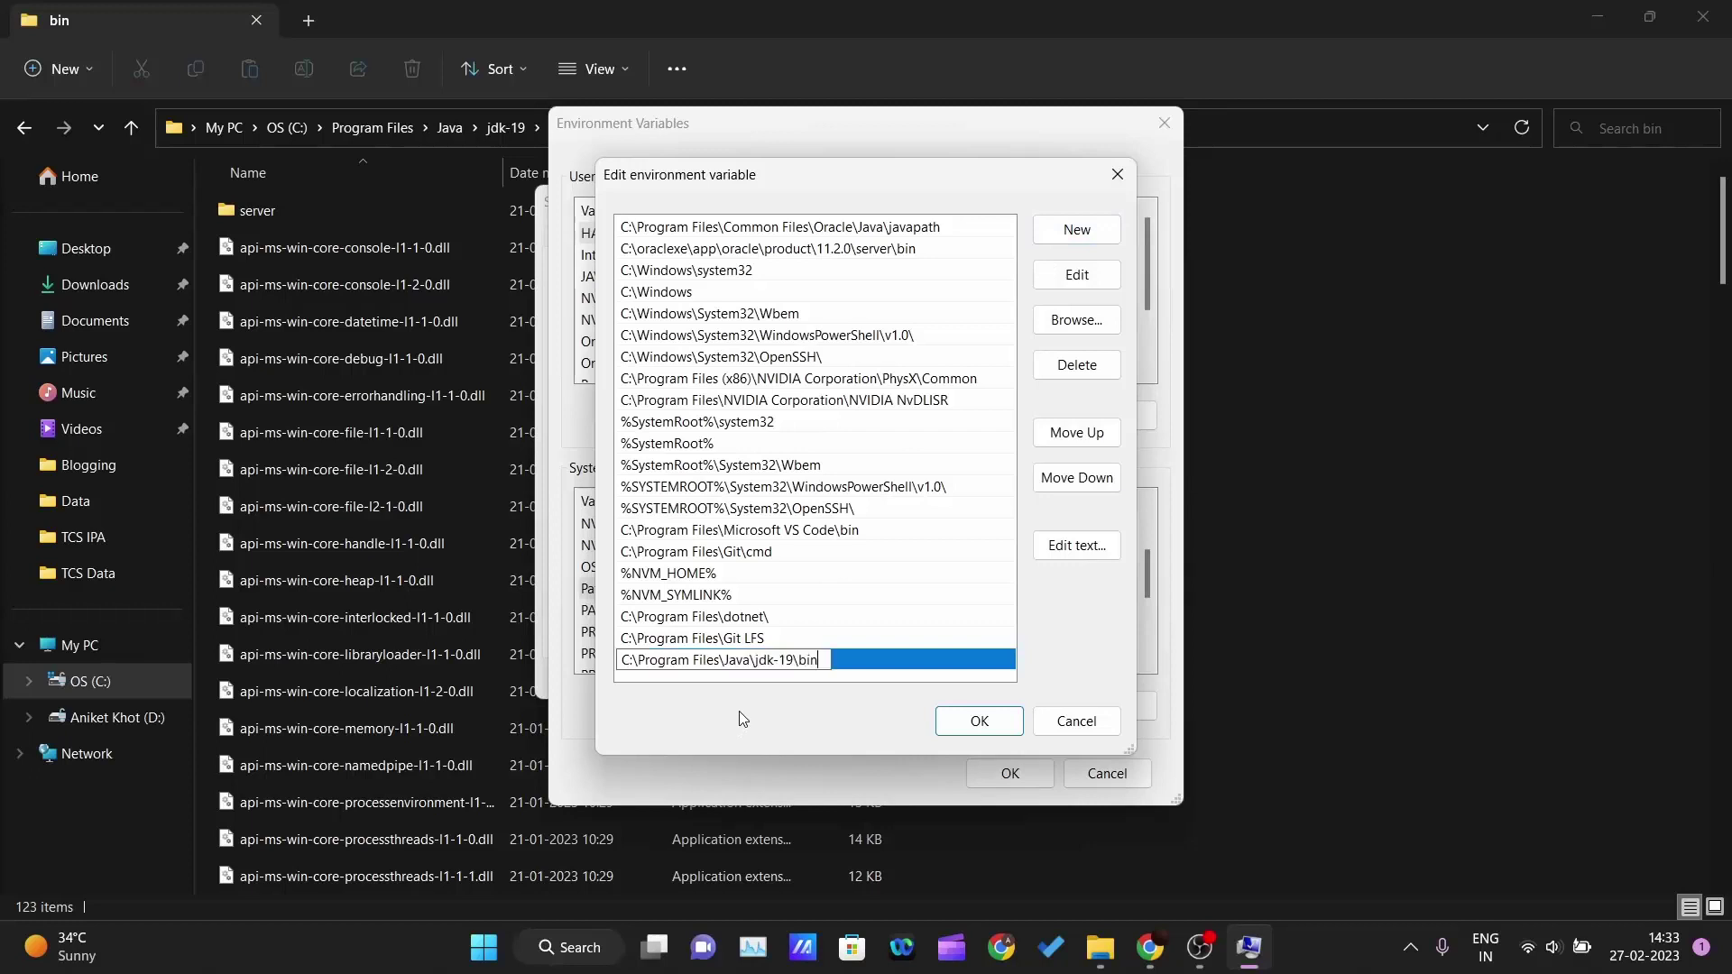
{"action": "key", "text": "ctrl+v"}
Copy the newly added jdk-19 entry's path, remove that entry from the system Path and accept the variable's edit dialog.
{"action": "left_click_drag", "start_coordinate": [819, 661], "coordinate": [615, 663]}
{"action": "key", "text": "ctrl+c"}
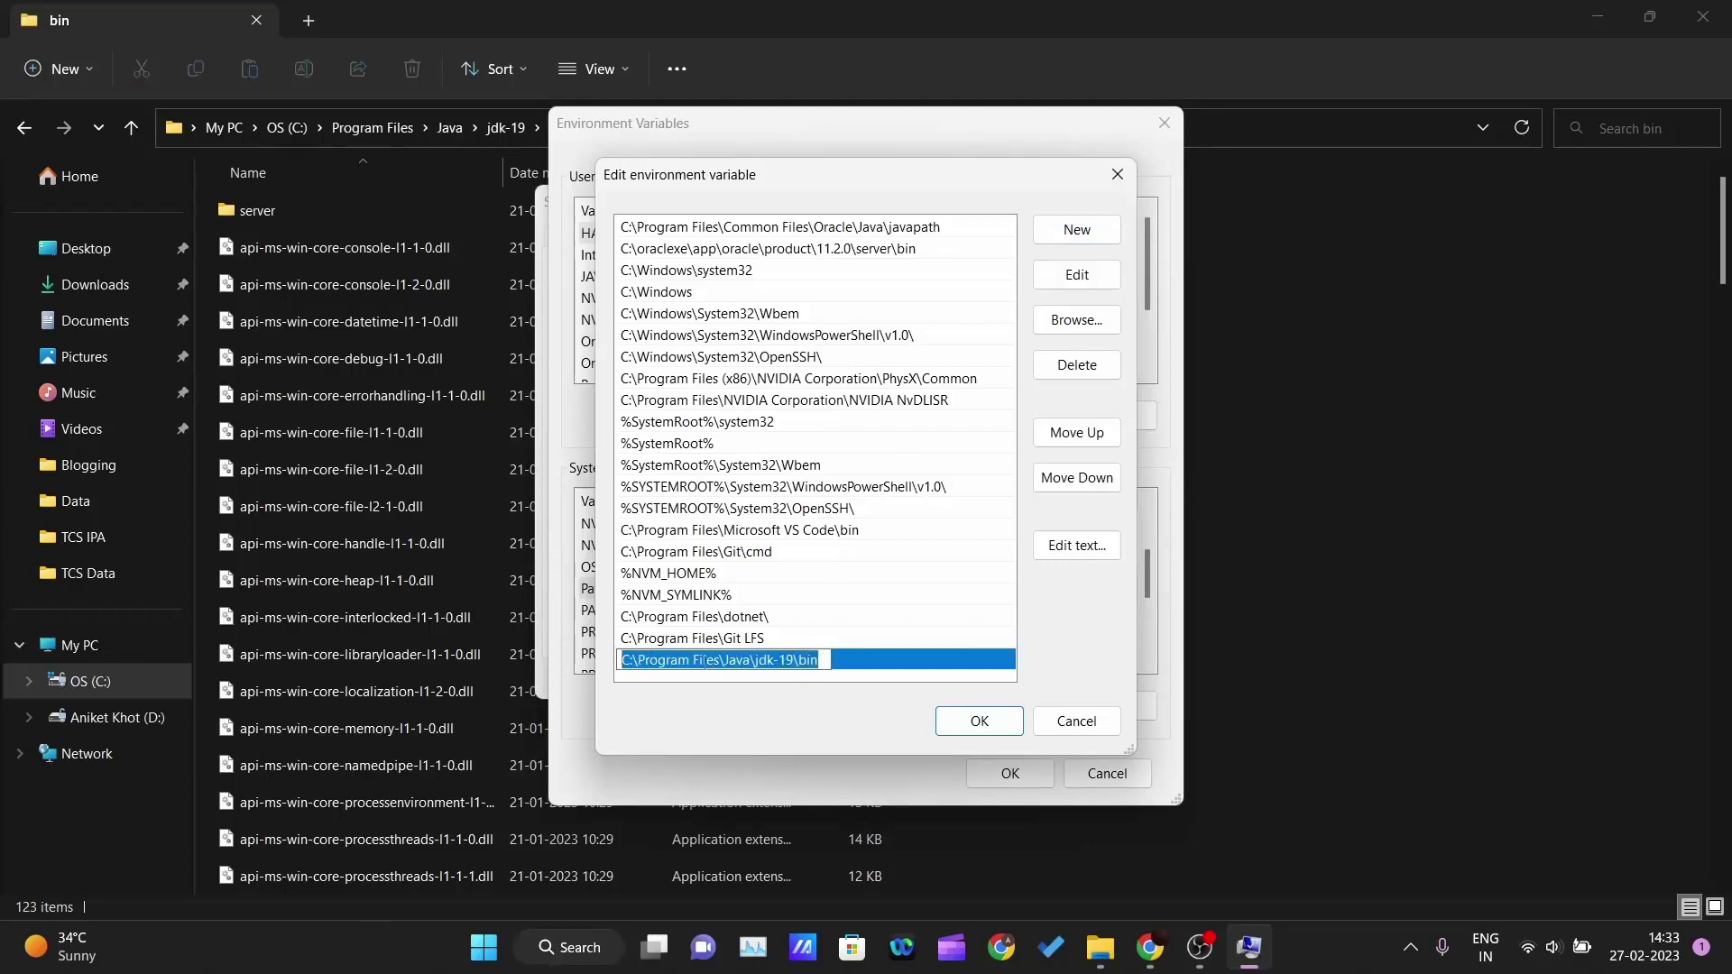
{"action": "left_click", "coordinate": [1062, 375]}
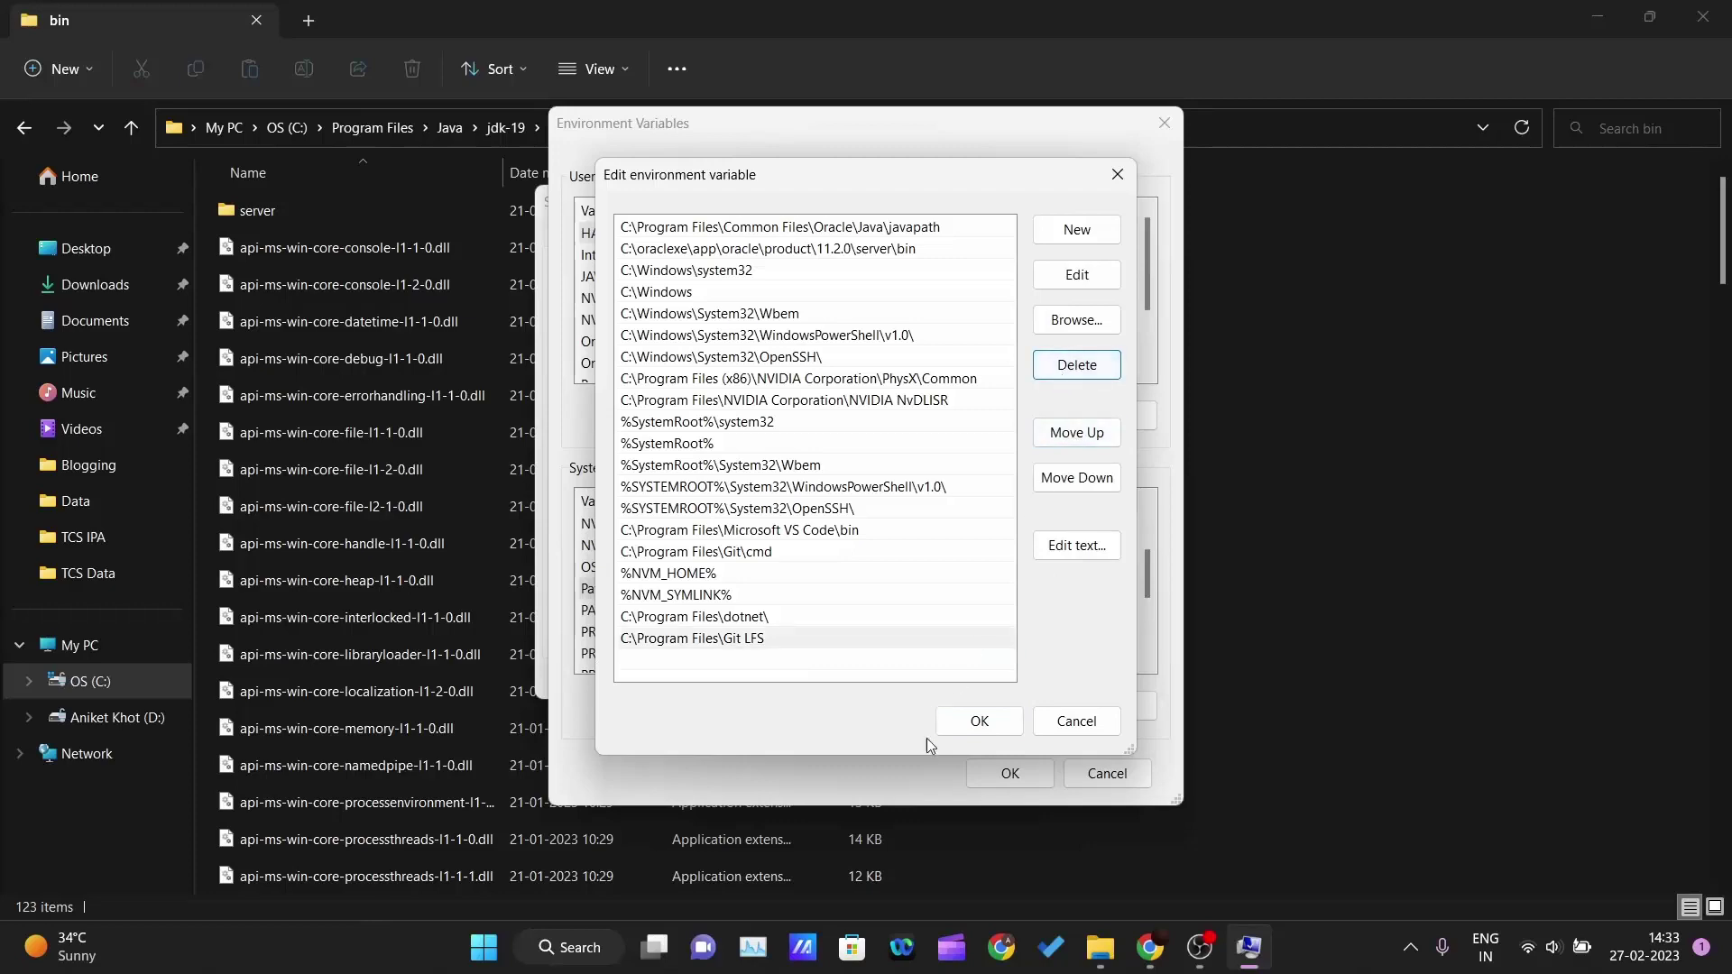
{"action": "left_click", "coordinate": [962, 727]}
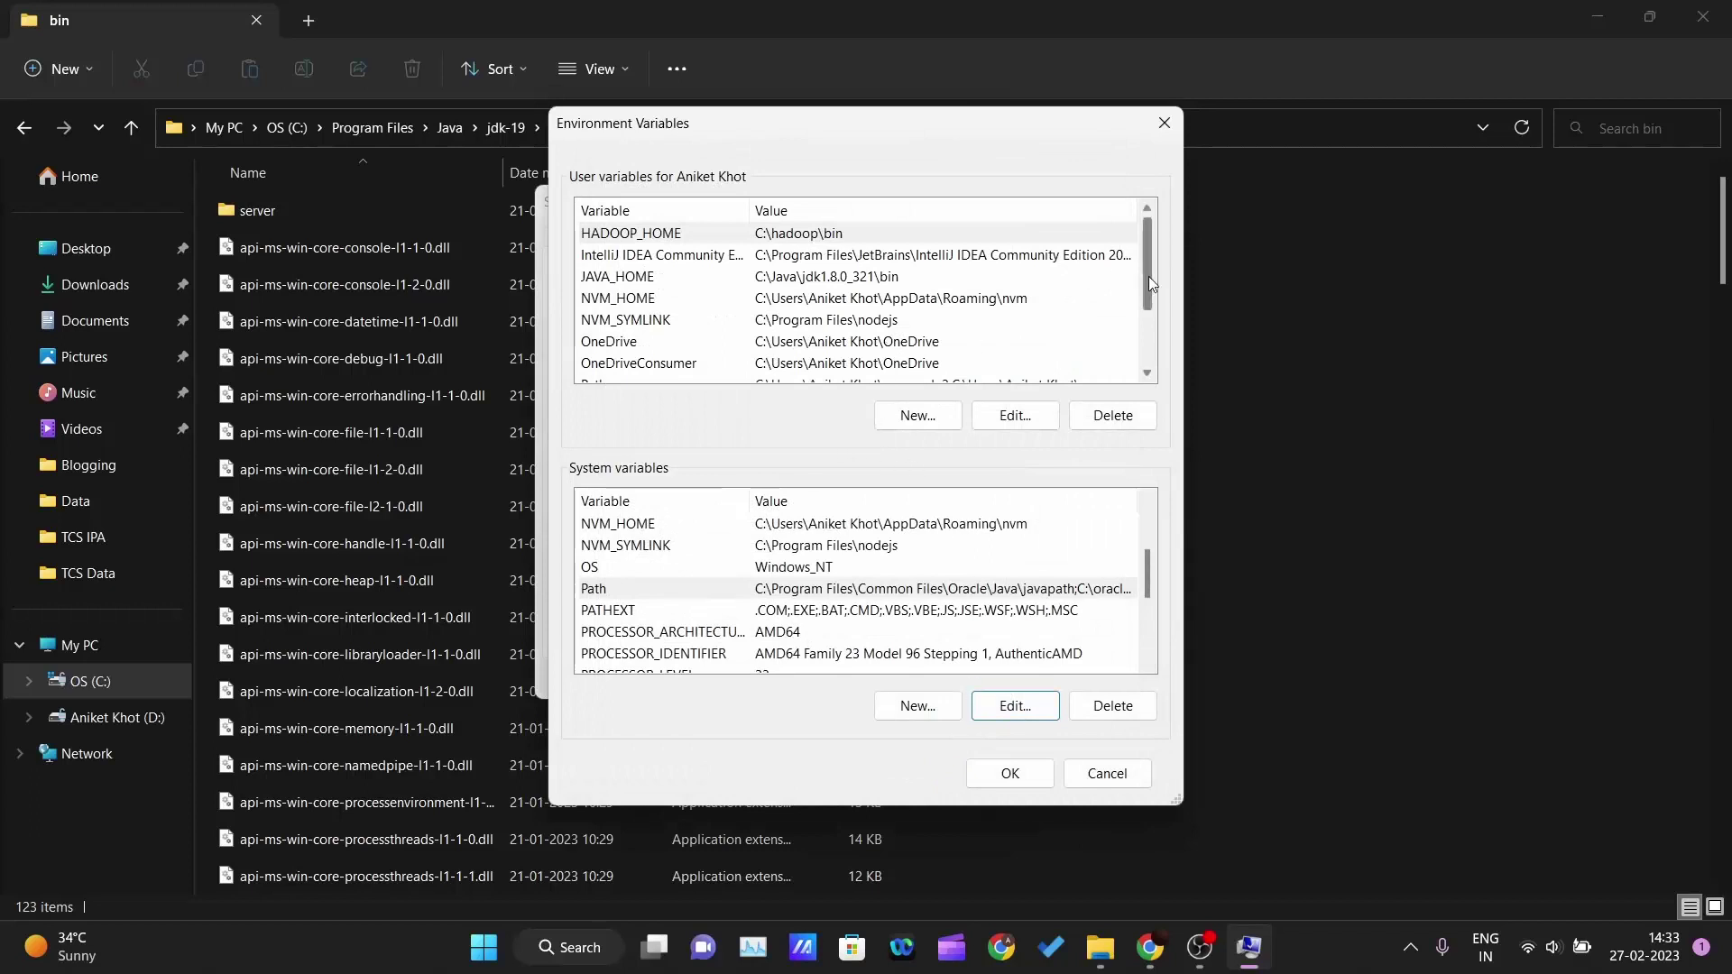
Add C:\Program Files\Java\jdk-19\bin as a new entry in the user Path variable.
{"action": "left_click_drag", "start_coordinate": [1149, 279], "coordinate": [1149, 316]}
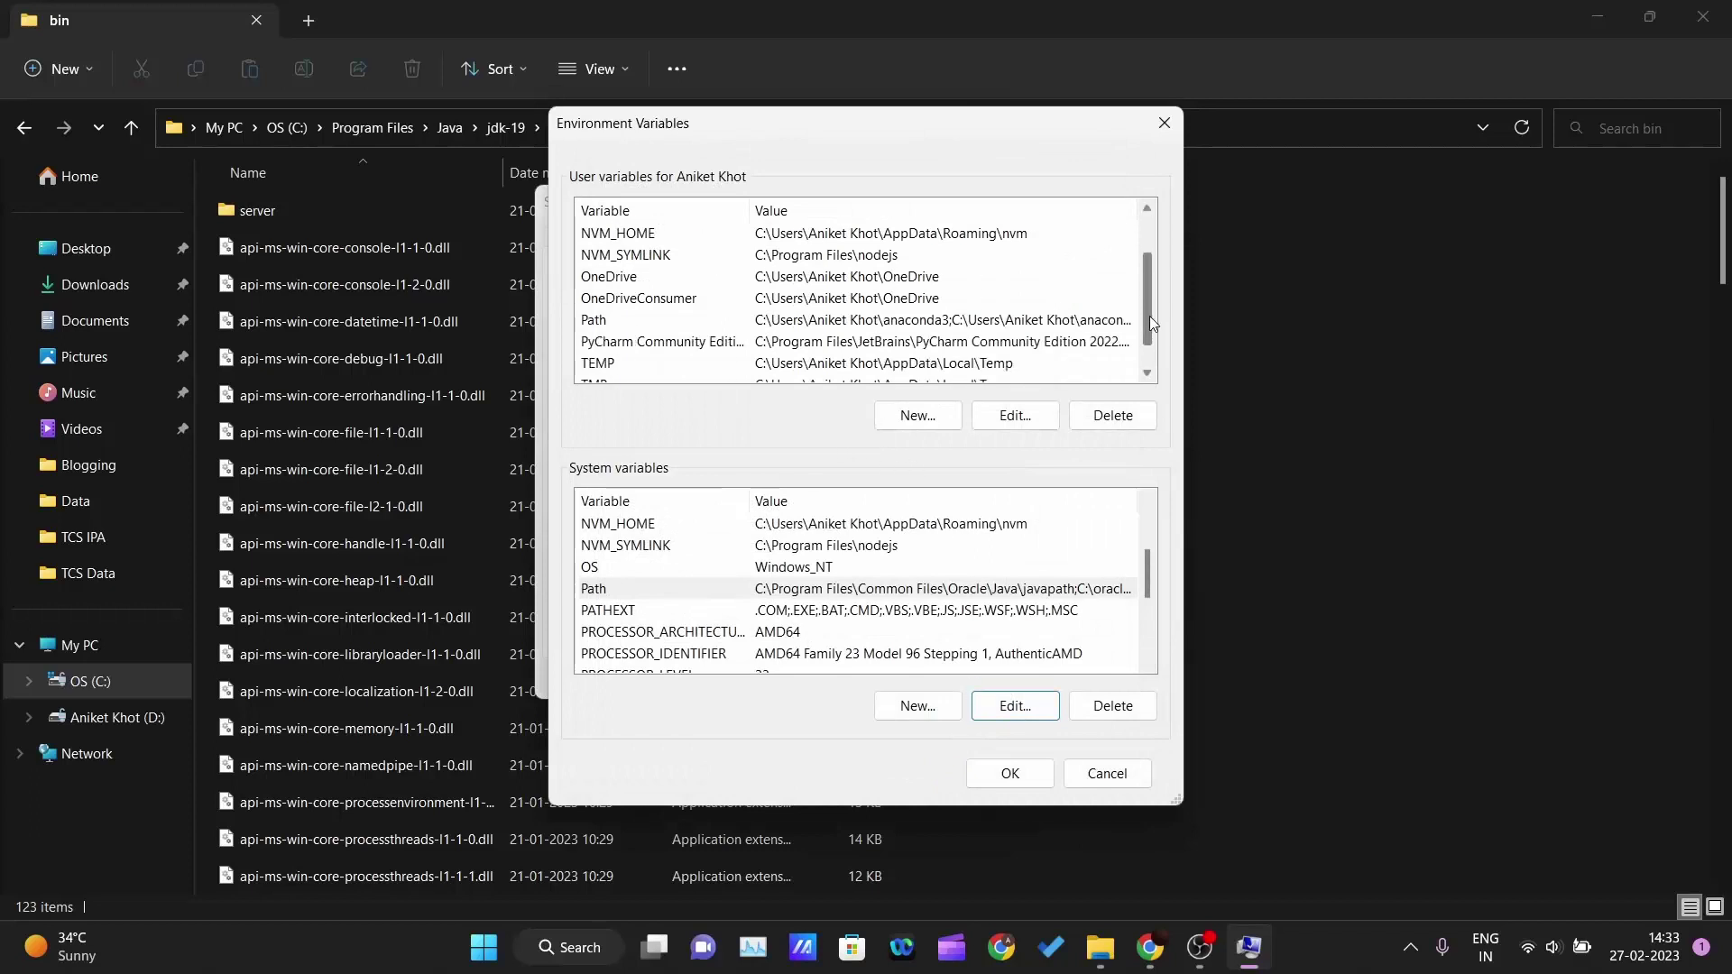
{"action": "left_click", "coordinate": [595, 325]}
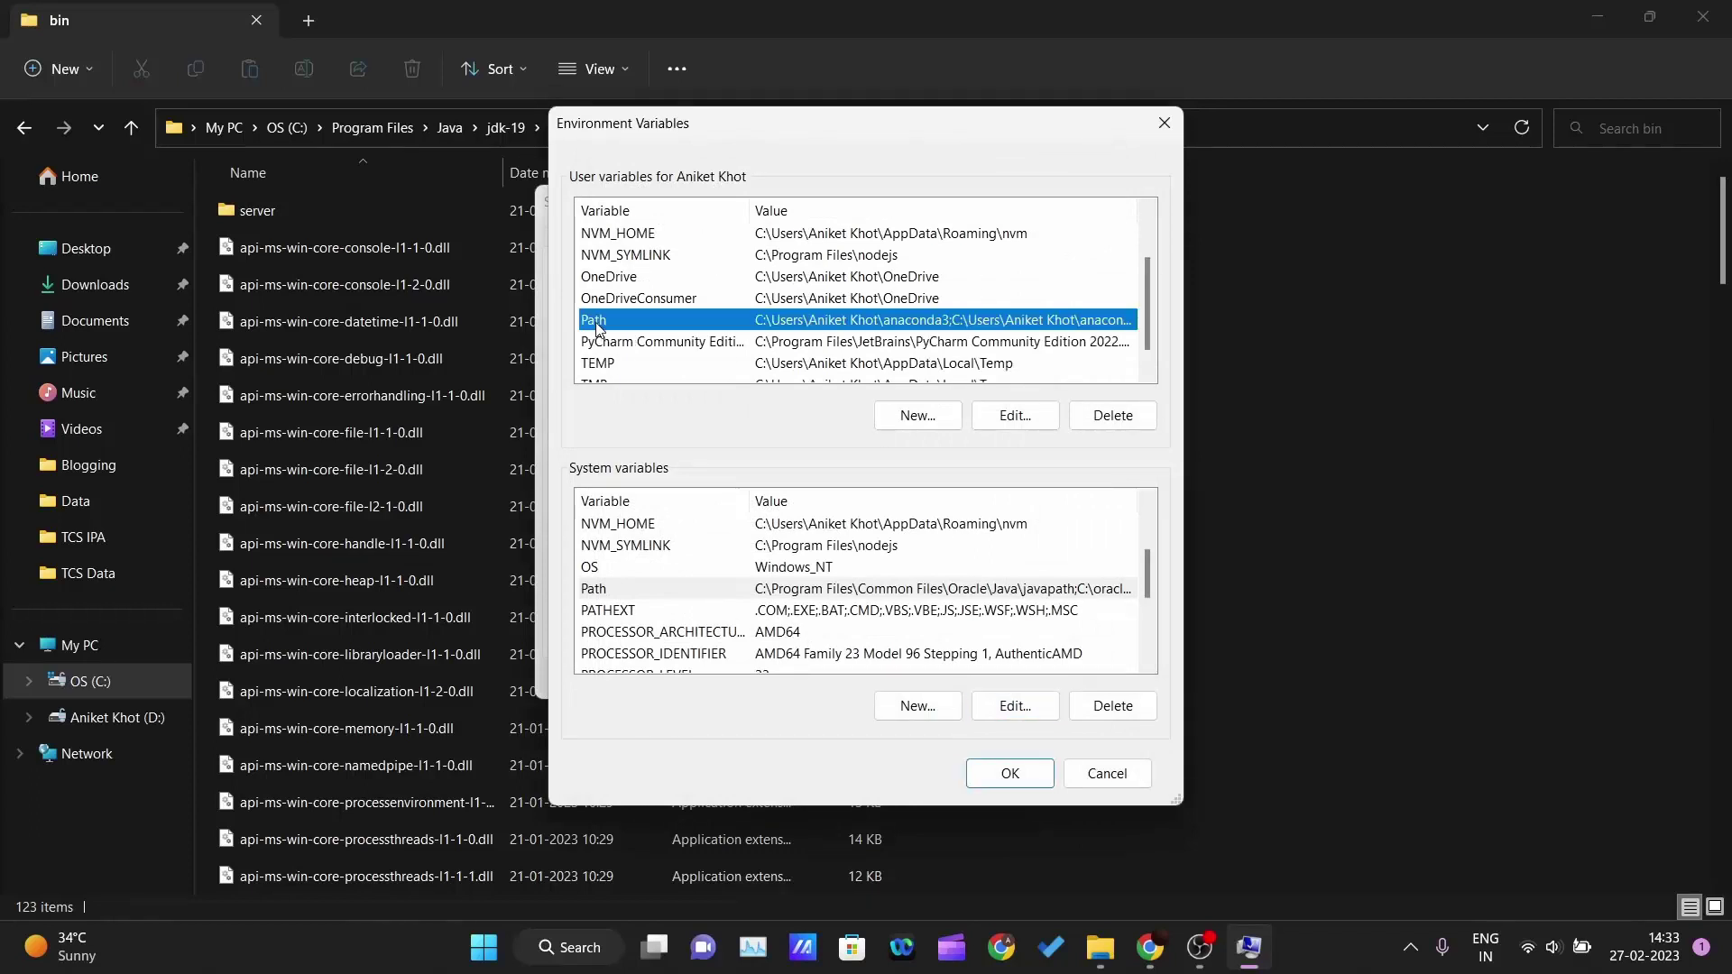
{"action": "left_click", "coordinate": [1006, 419]}
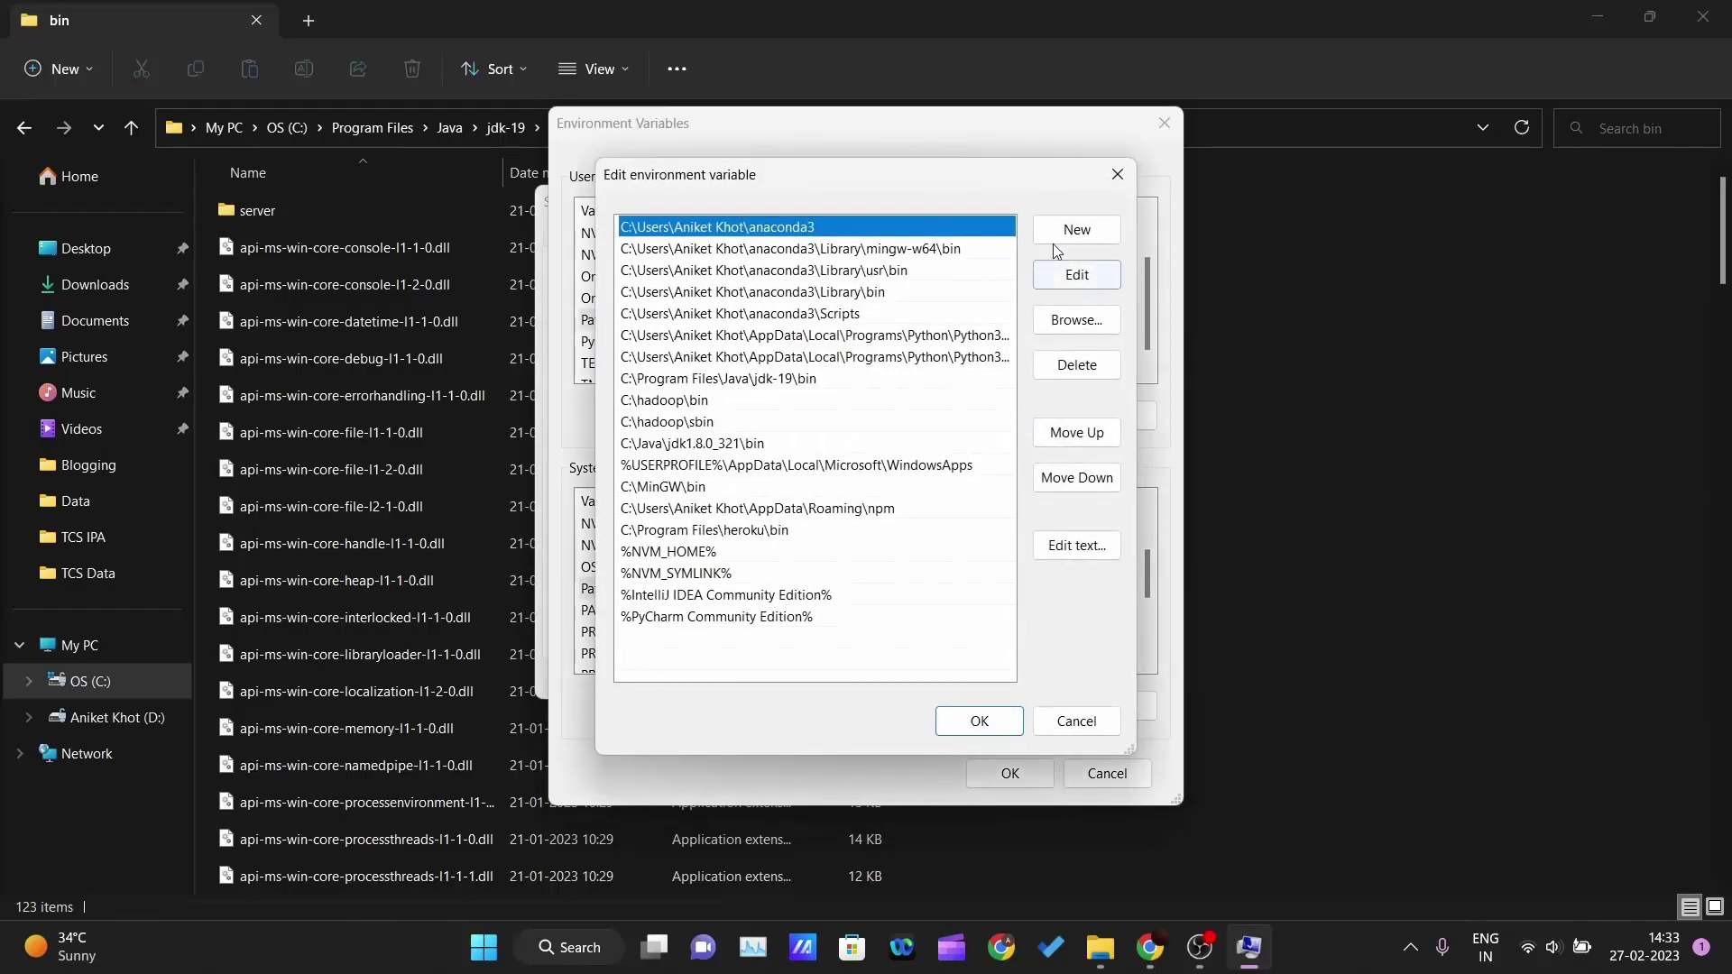
{"action": "left_click", "coordinate": [1065, 233]}
{"action": "key", "text": "ctrl+v"}
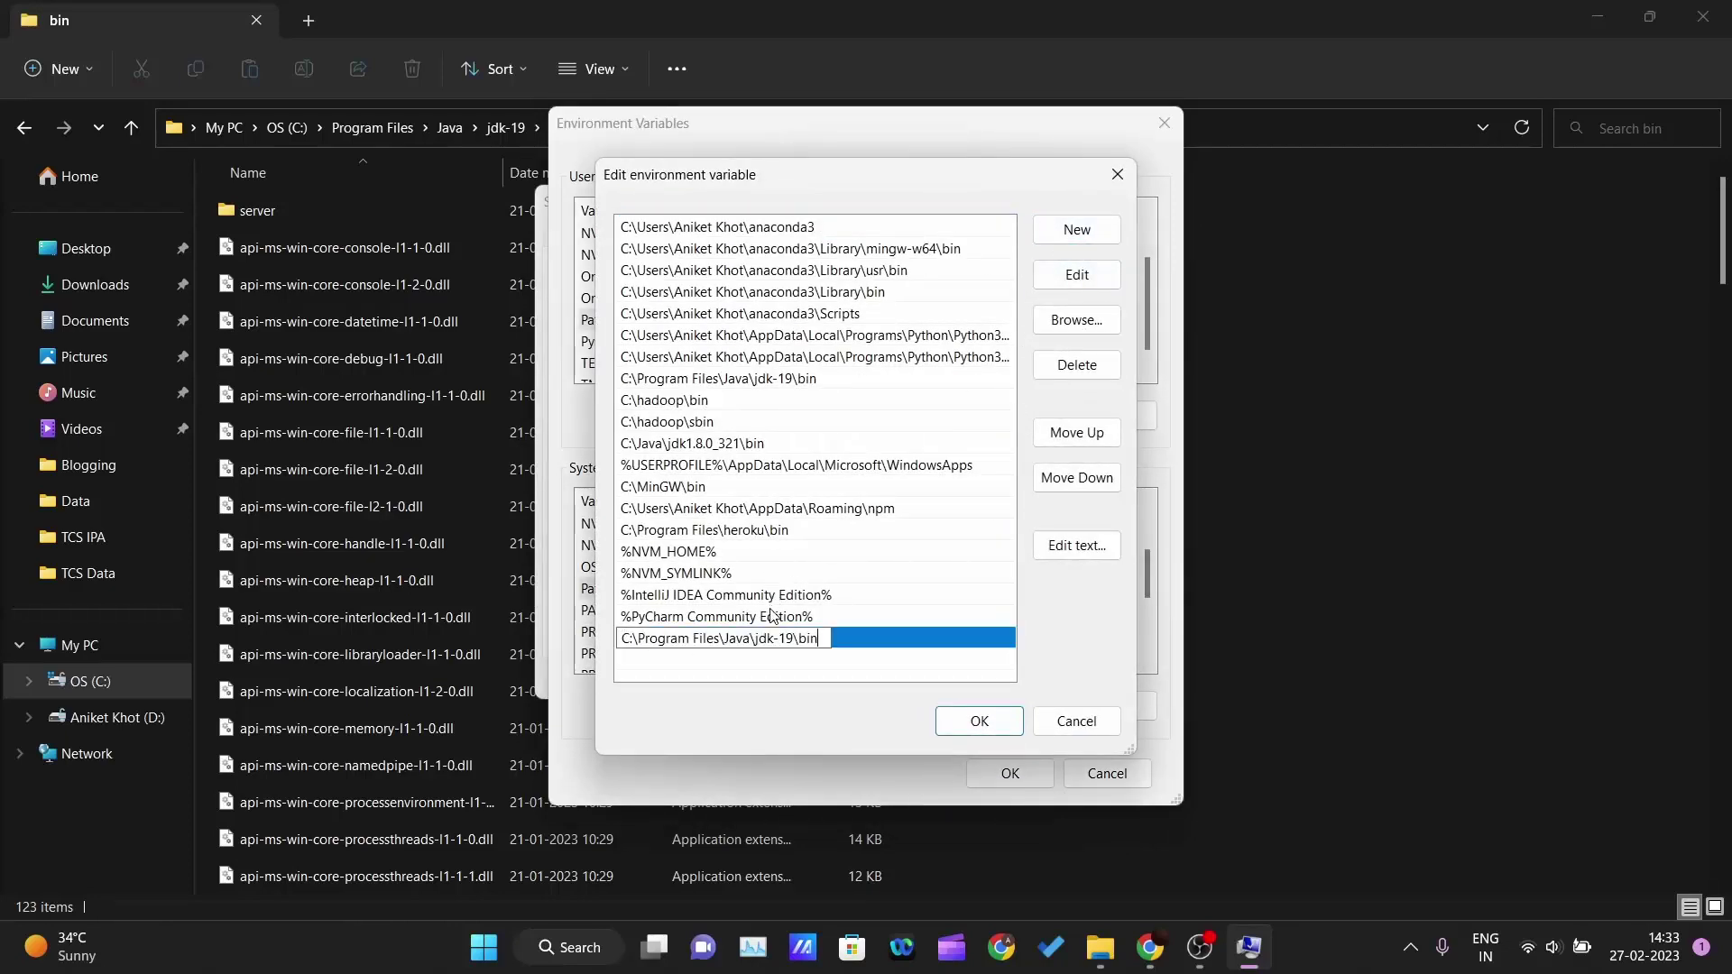
Remove the newly added jdk-19 entry from the end of the user Path and accept all open settings dialogs.
{"action": "key", "text": "Return"}
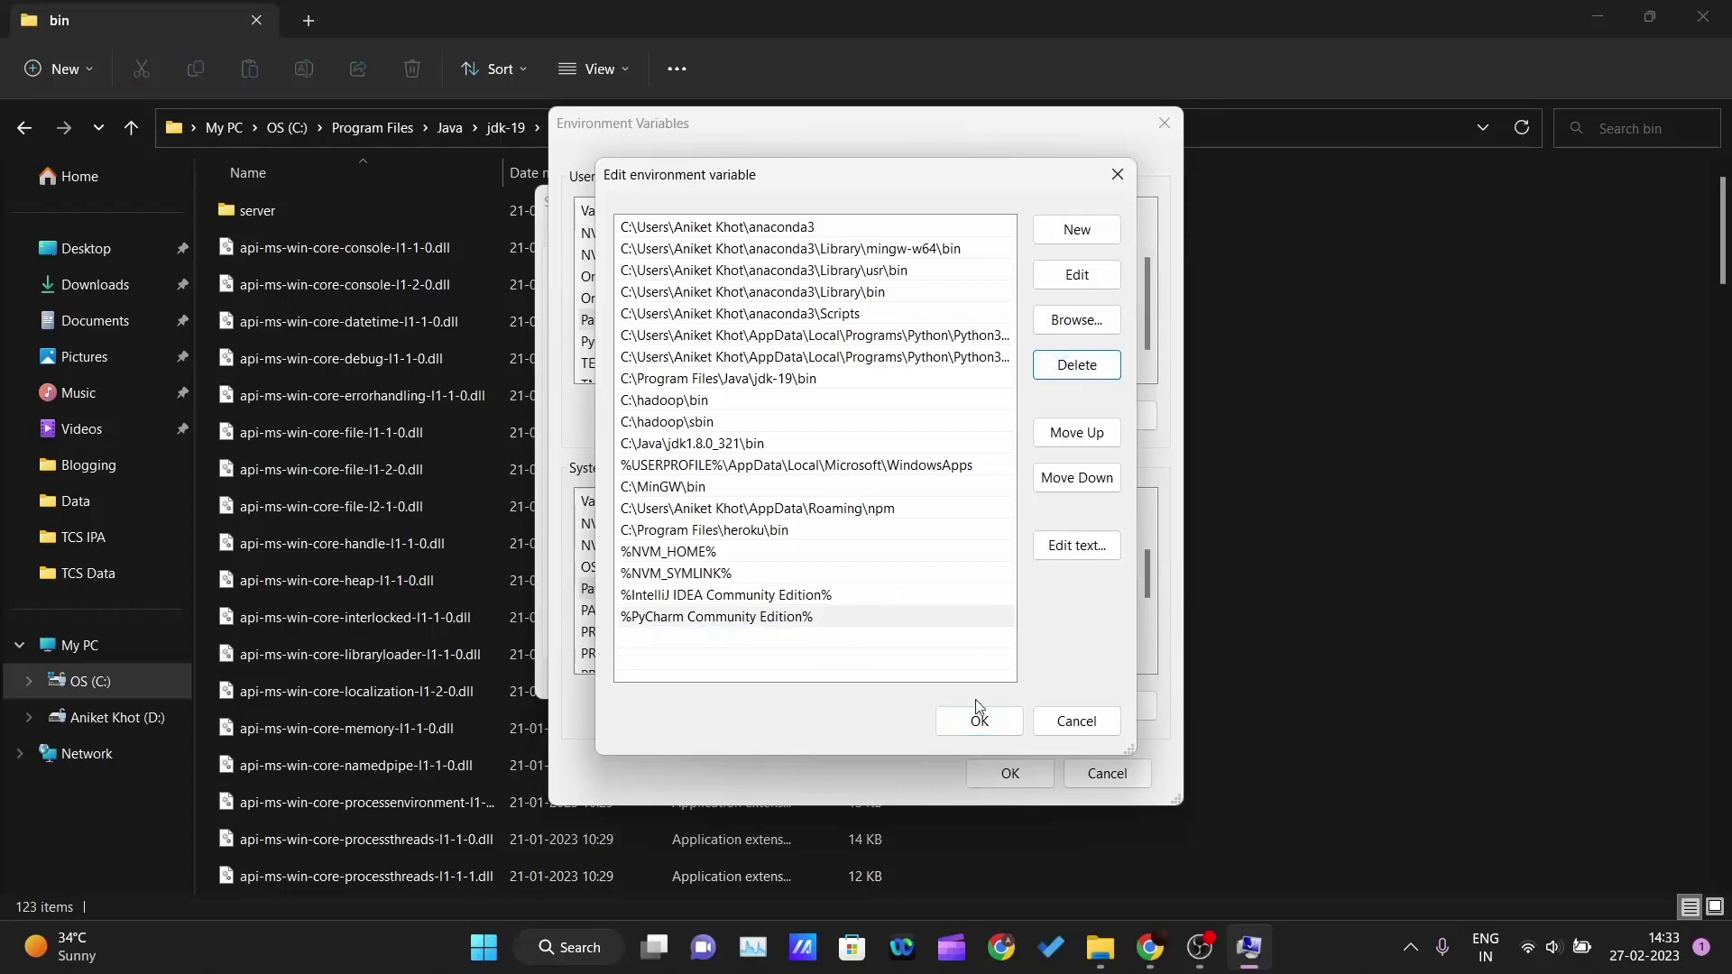
{"action": "left_click", "coordinate": [979, 720]}
{"action": "left_click", "coordinate": [1022, 785]}
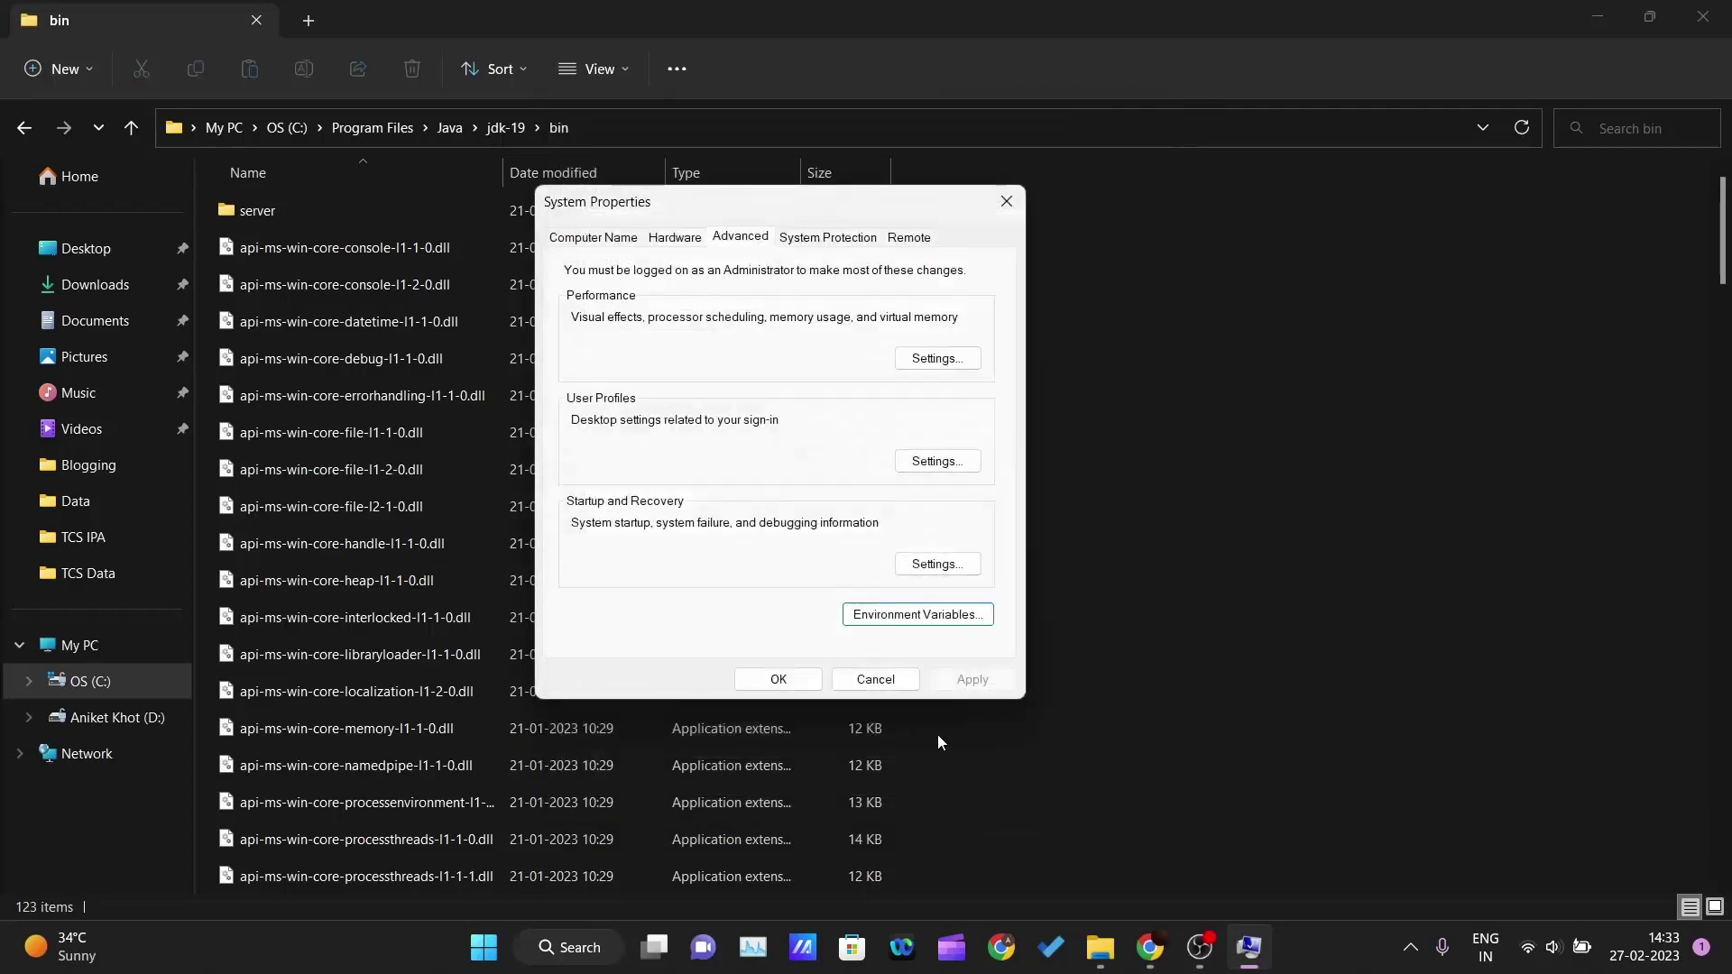
{"action": "left_click", "coordinate": [776, 681]}
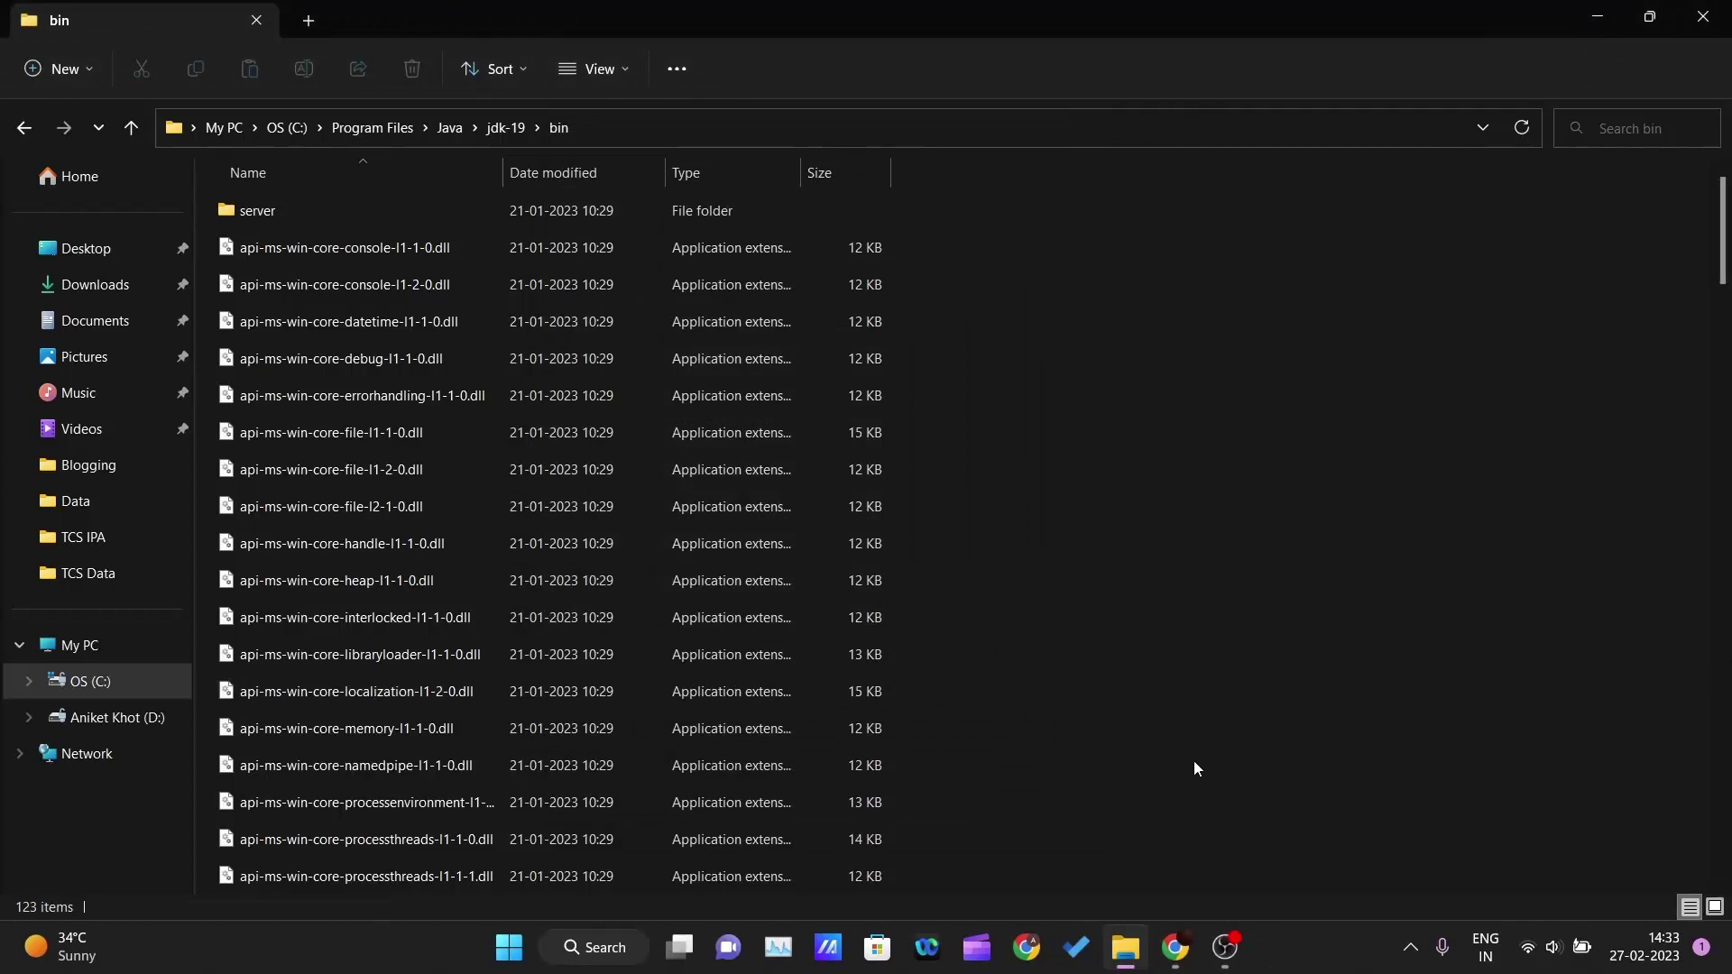
Switch to Chrome, run the downloaded JDK 19 installer and decline reinstalling the software.
{"action": "left_click", "coordinate": [1127, 953]}
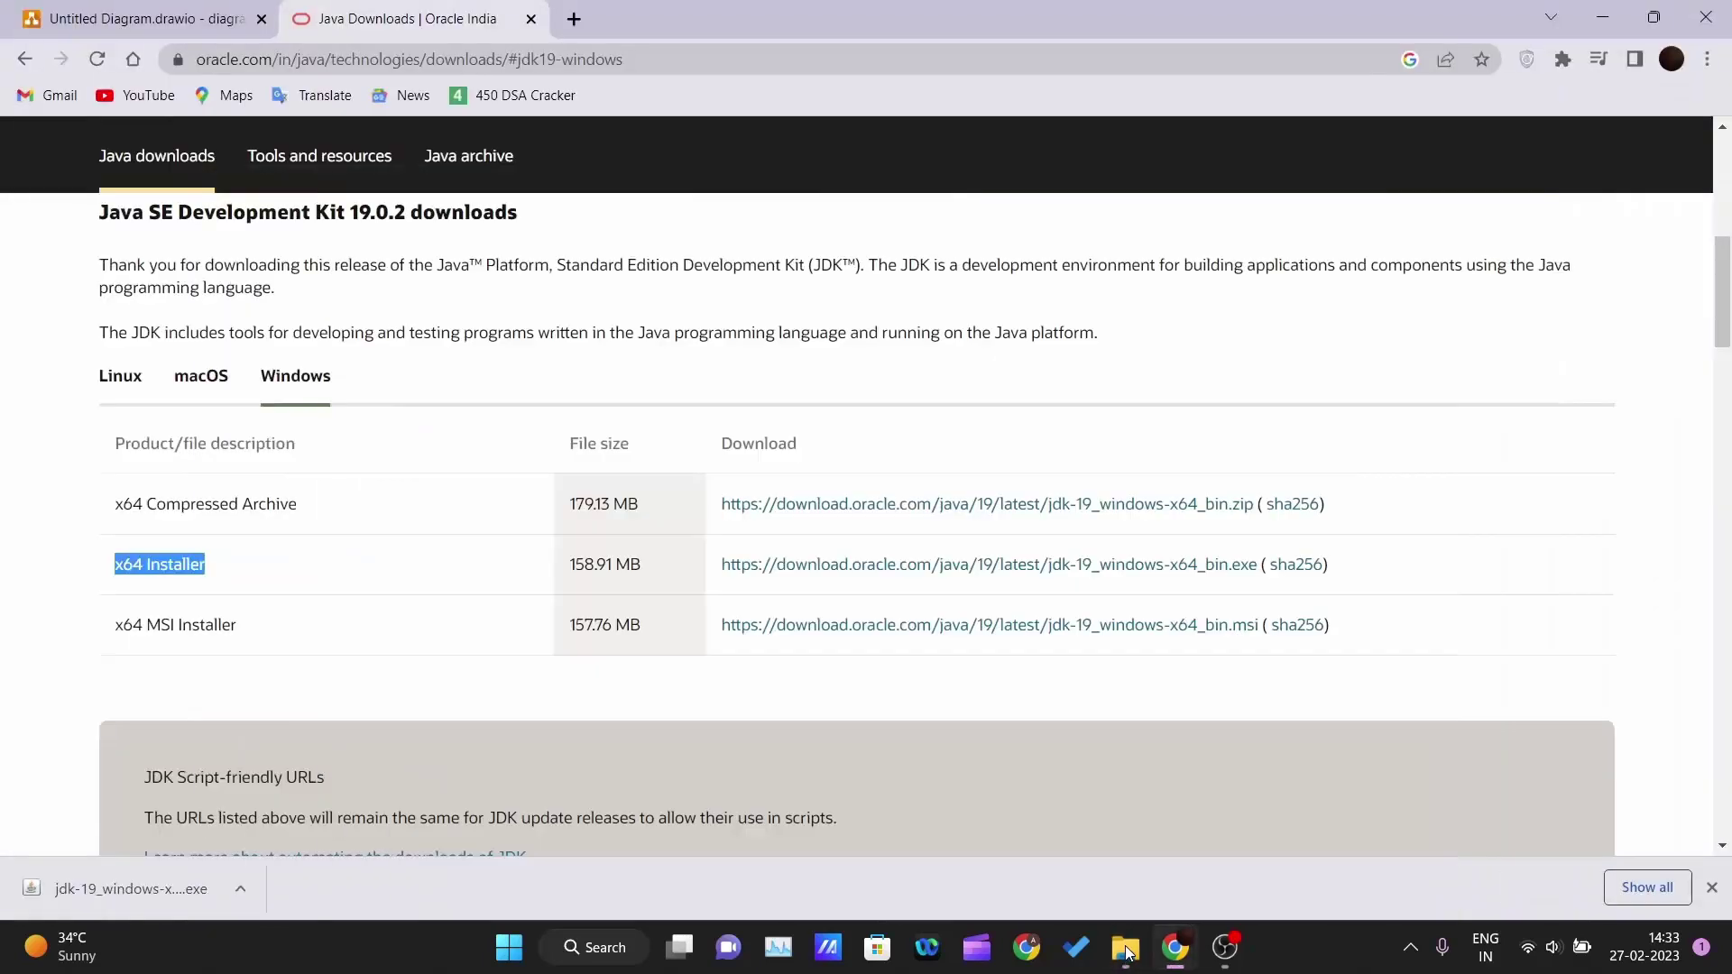
{"action": "left_click", "coordinate": [94, 901]}
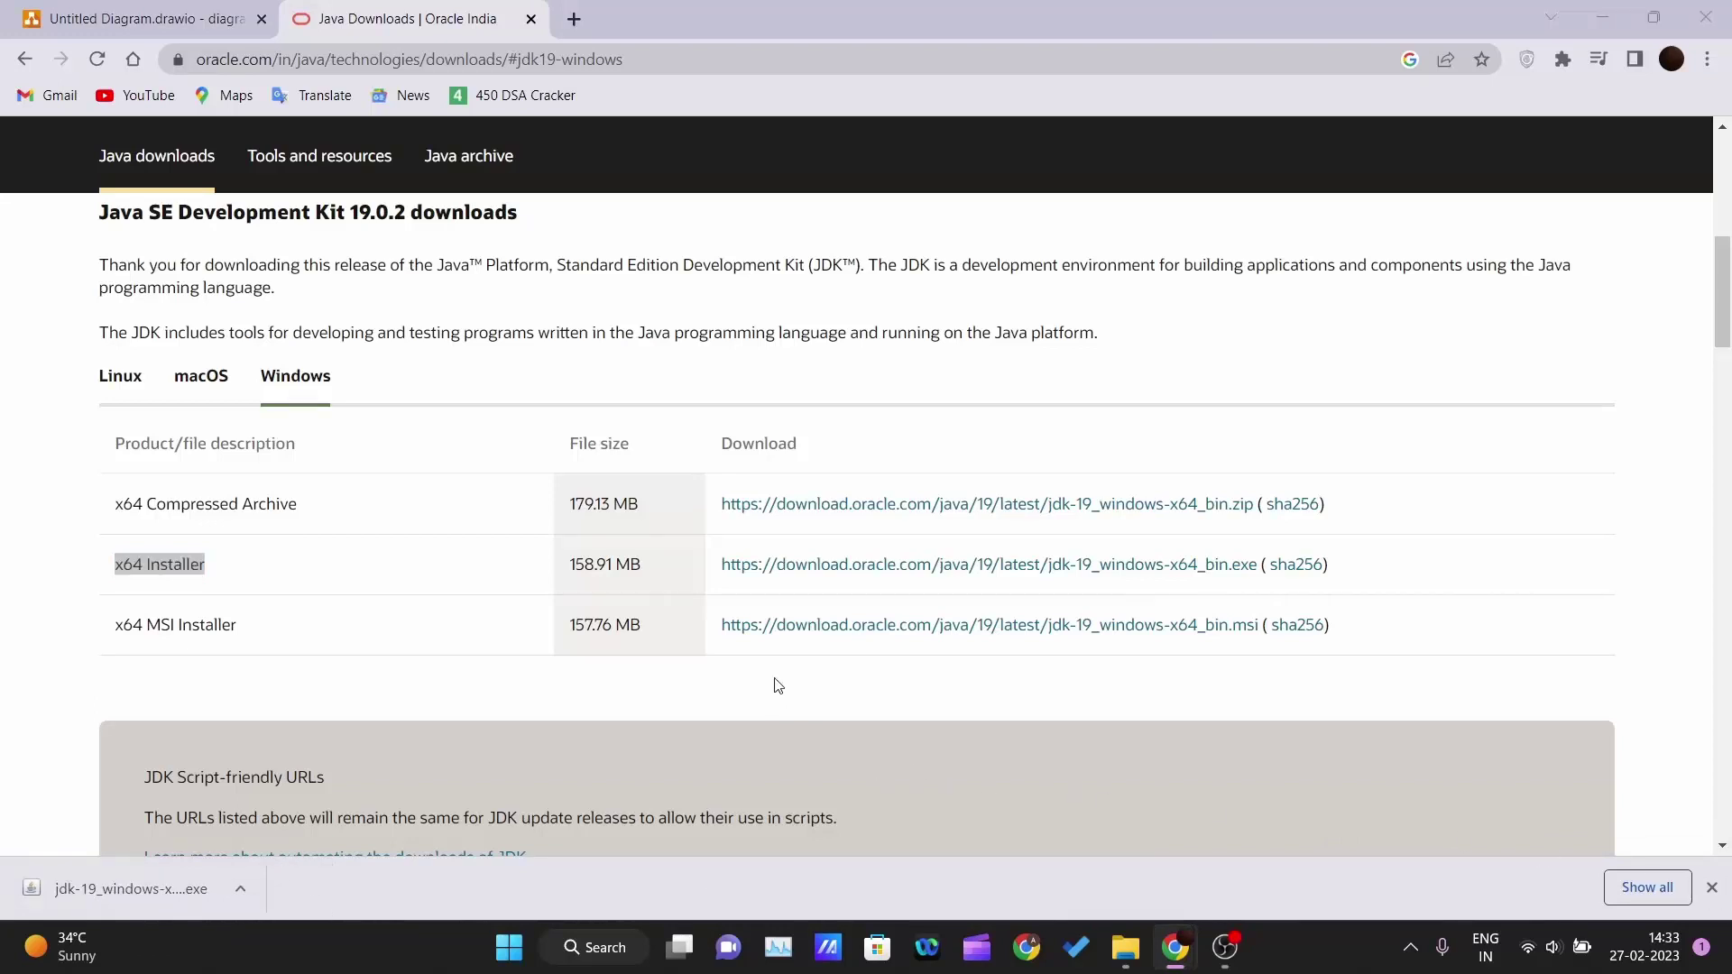
{"action": "left_click", "coordinate": [1710, 888]}
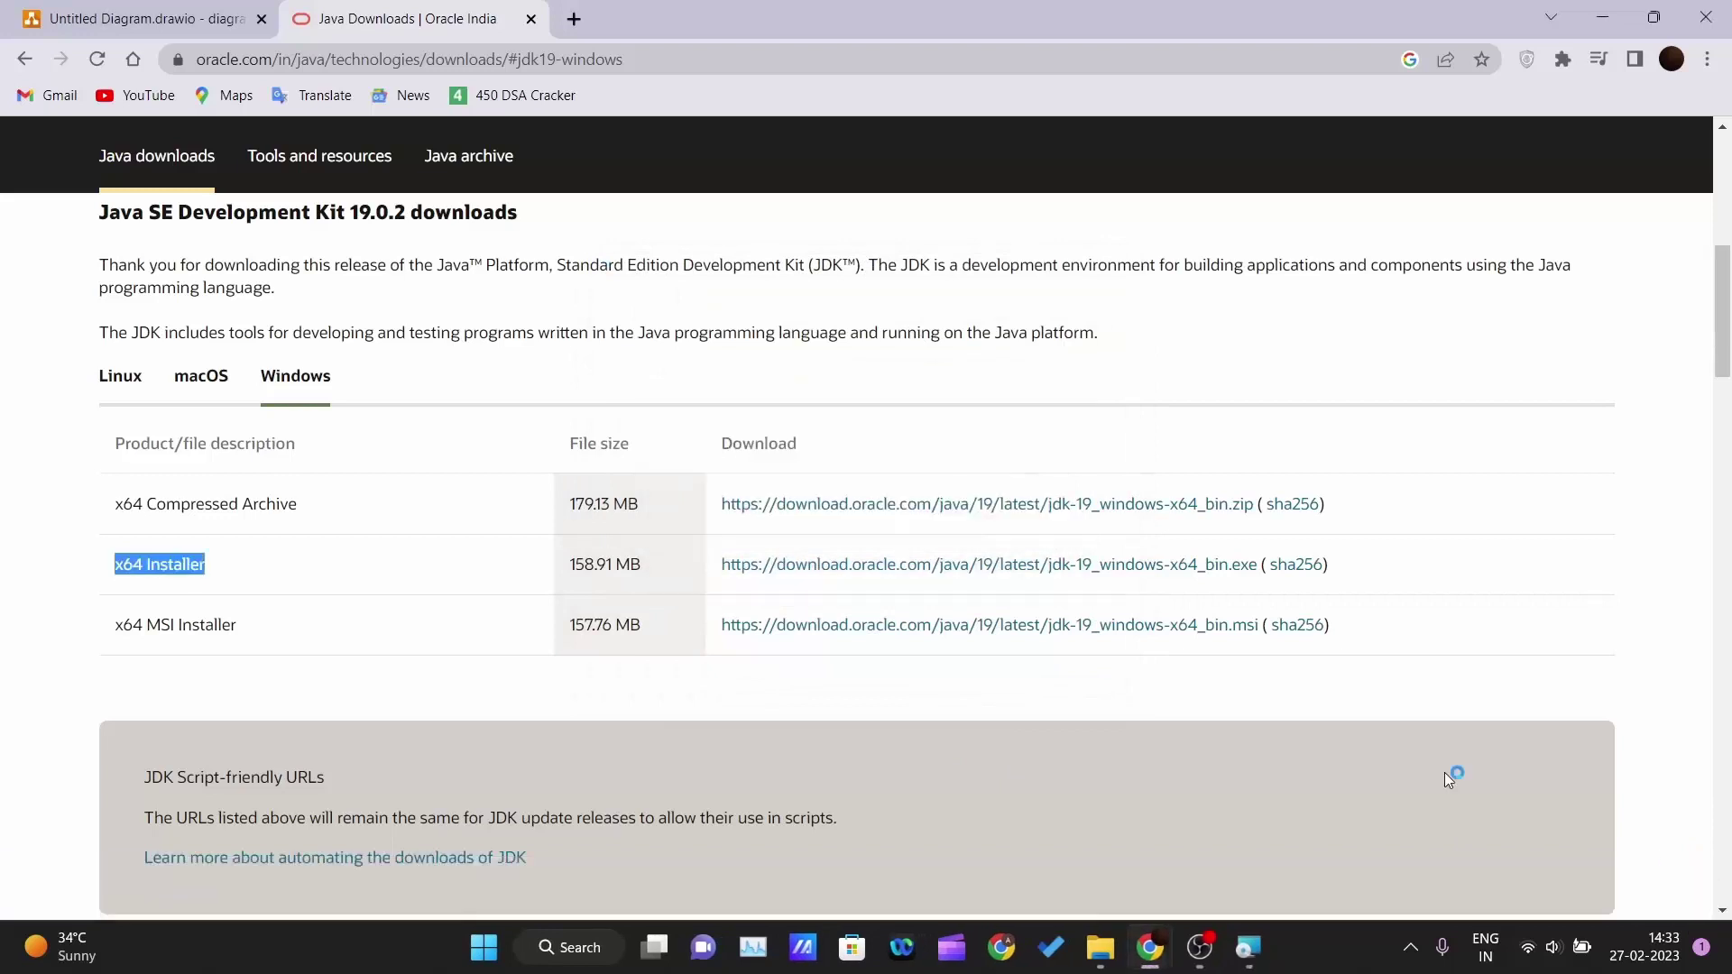
{"action": "left_click", "coordinate": [1242, 943]}
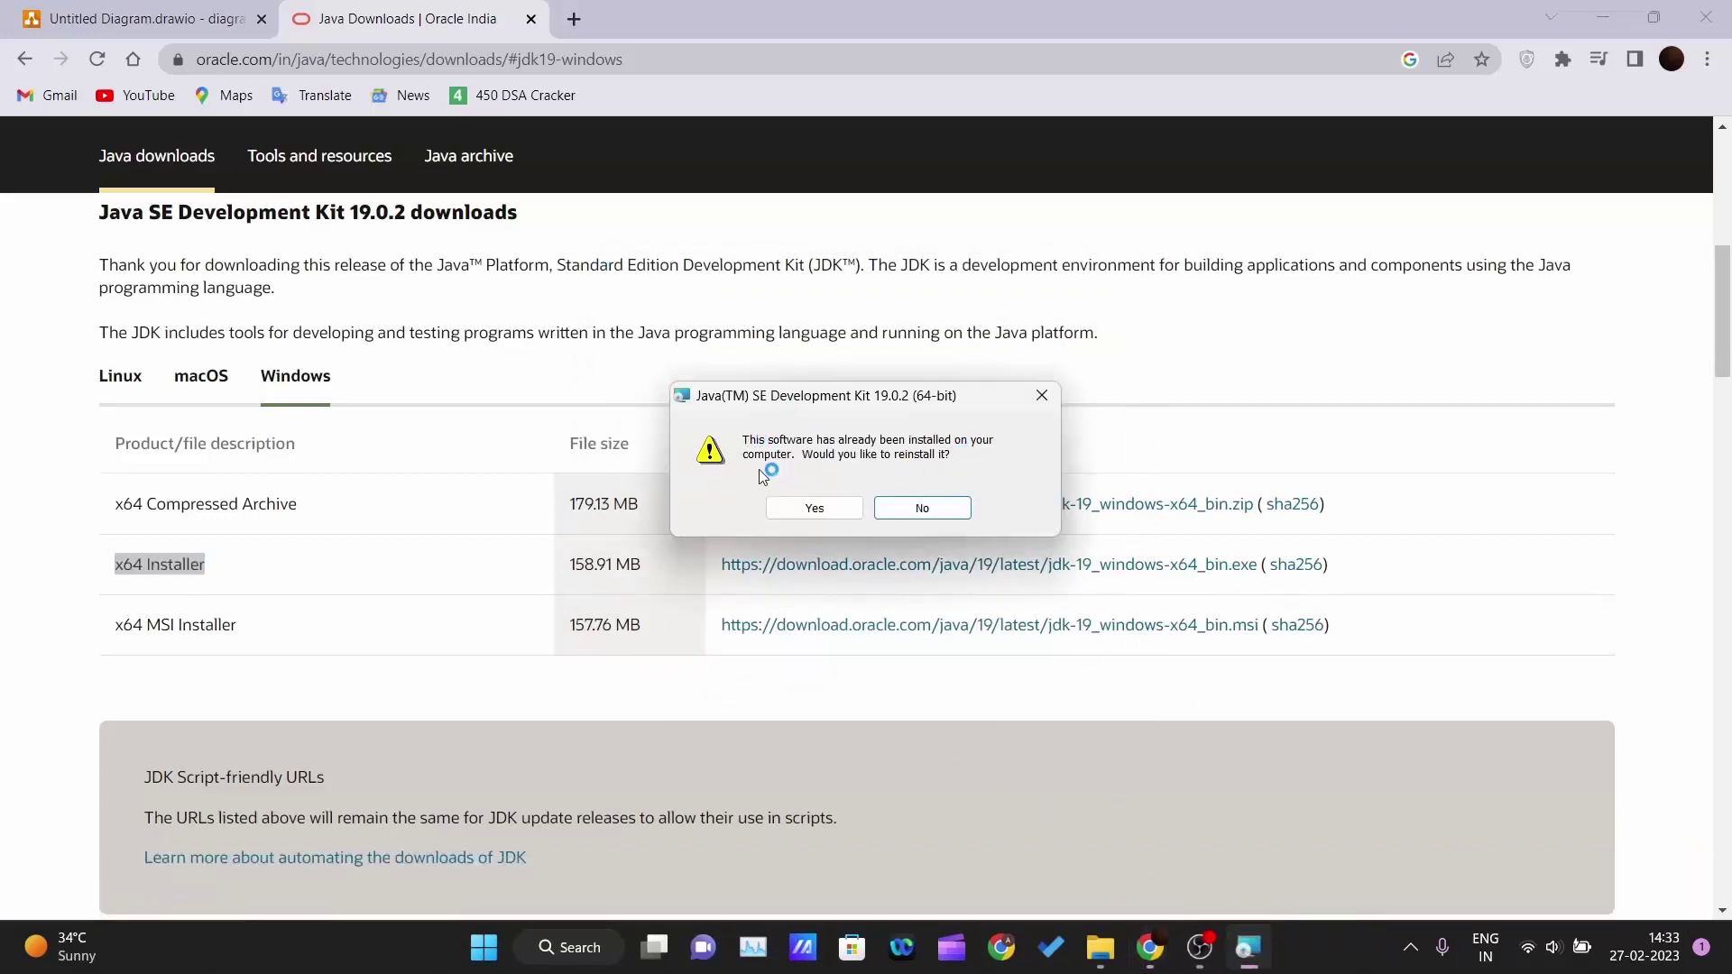
{"action": "left_click", "coordinate": [966, 510]}
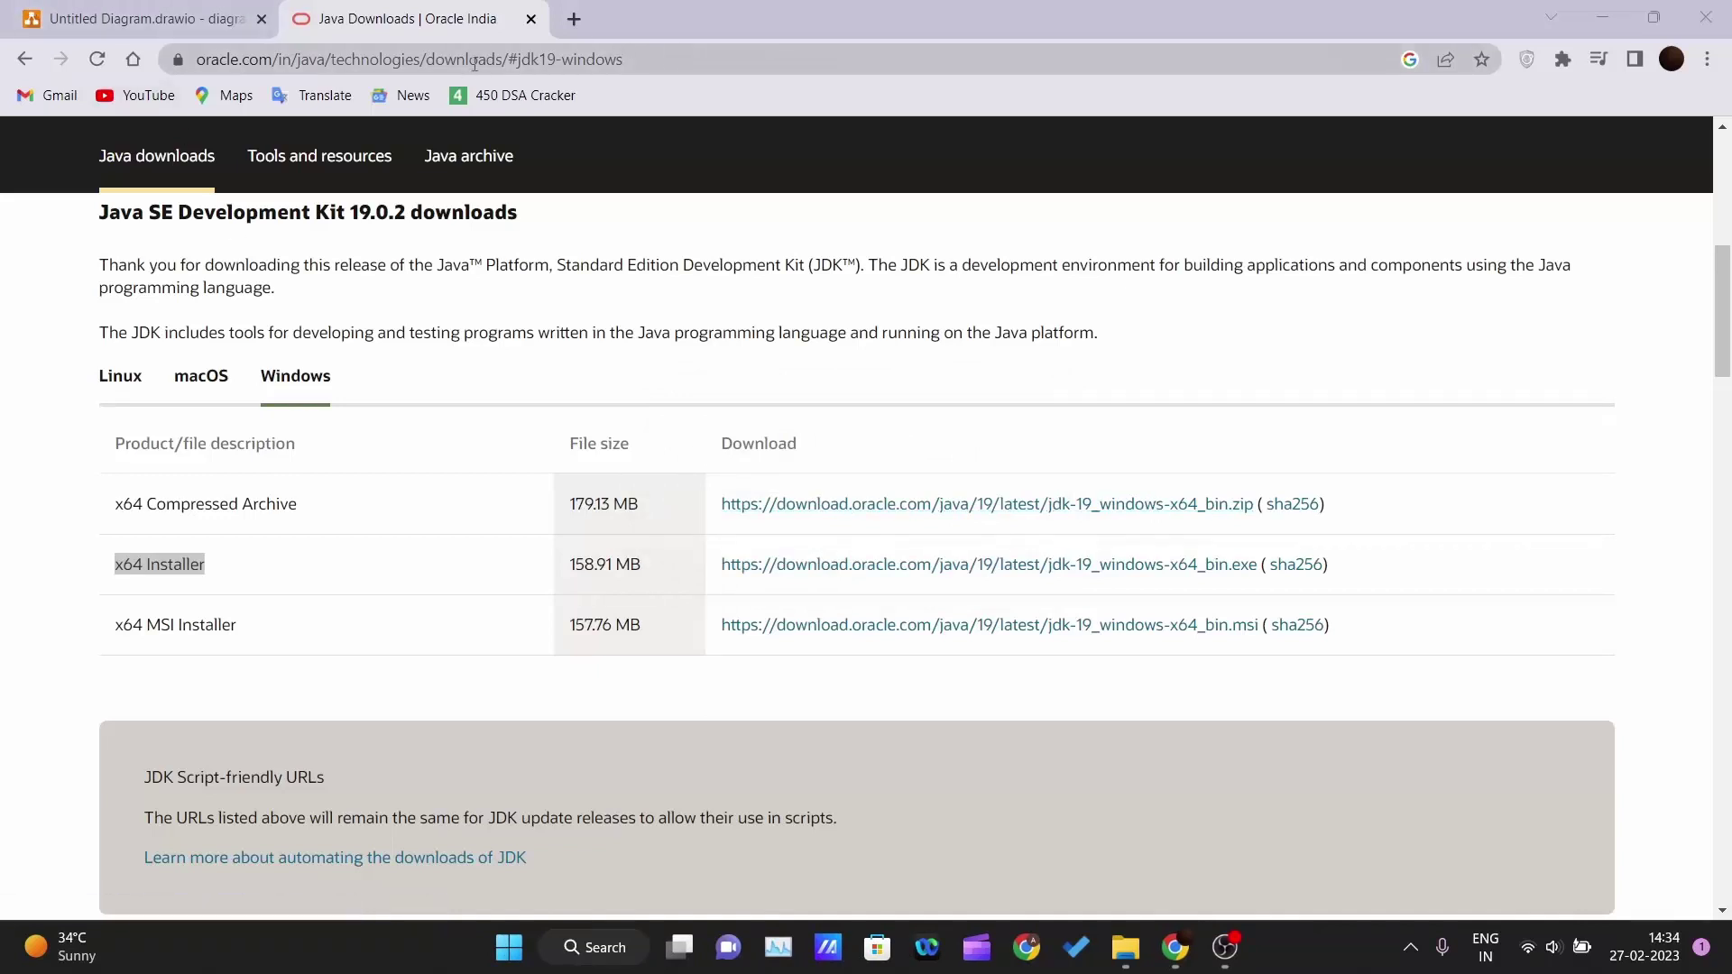
Close the Java Downloads page, open Windows Terminal and check the installed Java with java --version.
{"action": "left_click", "coordinate": [537, 25]}
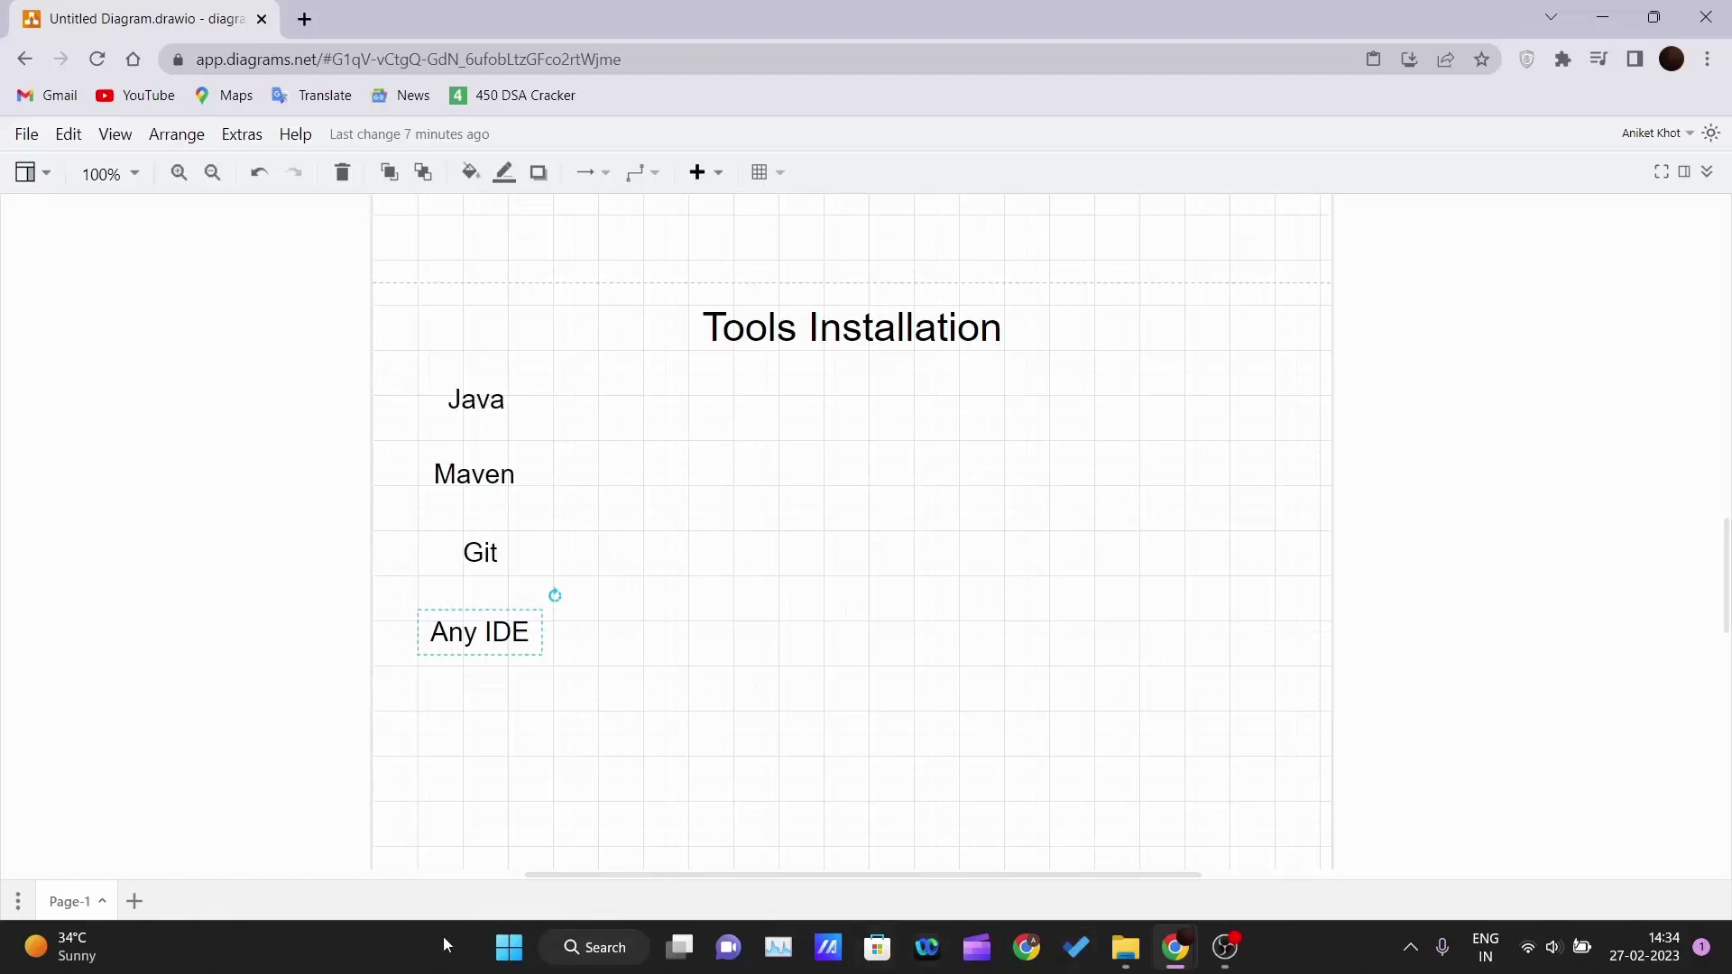
{"action": "right_click", "coordinate": [509, 947]}
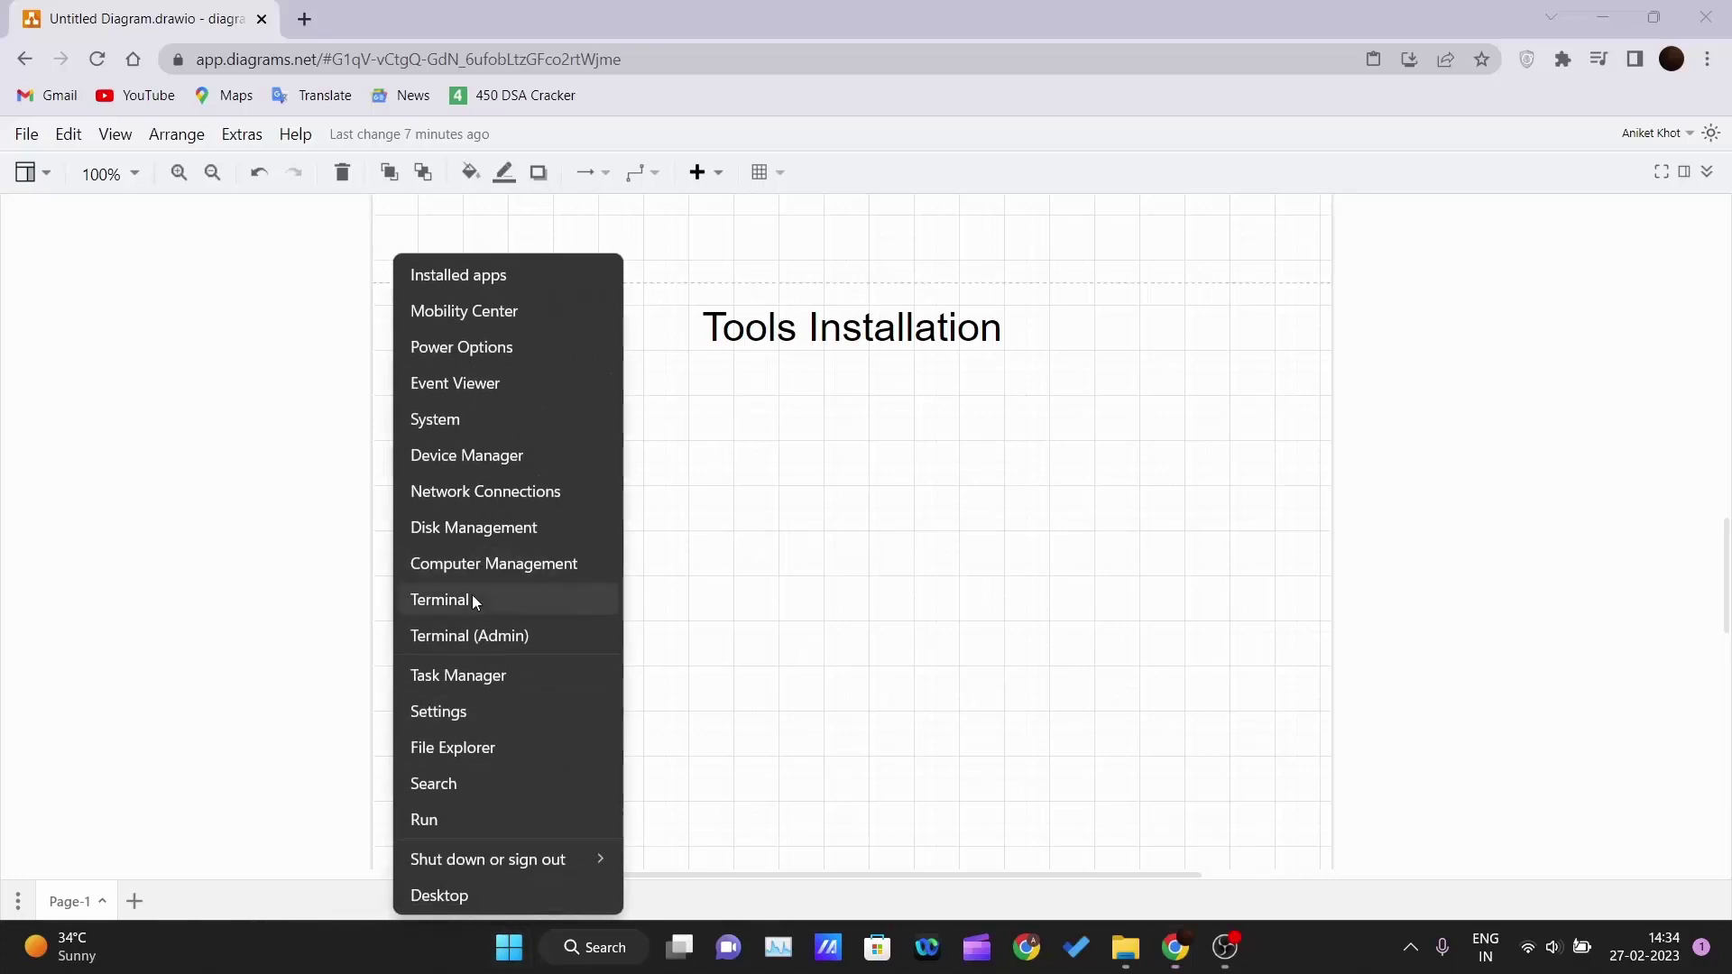
{"action": "left_click", "coordinate": [474, 599]}
{"action": "left_click_drag", "start_coordinate": [747, 235], "coordinate": [755, 189]}
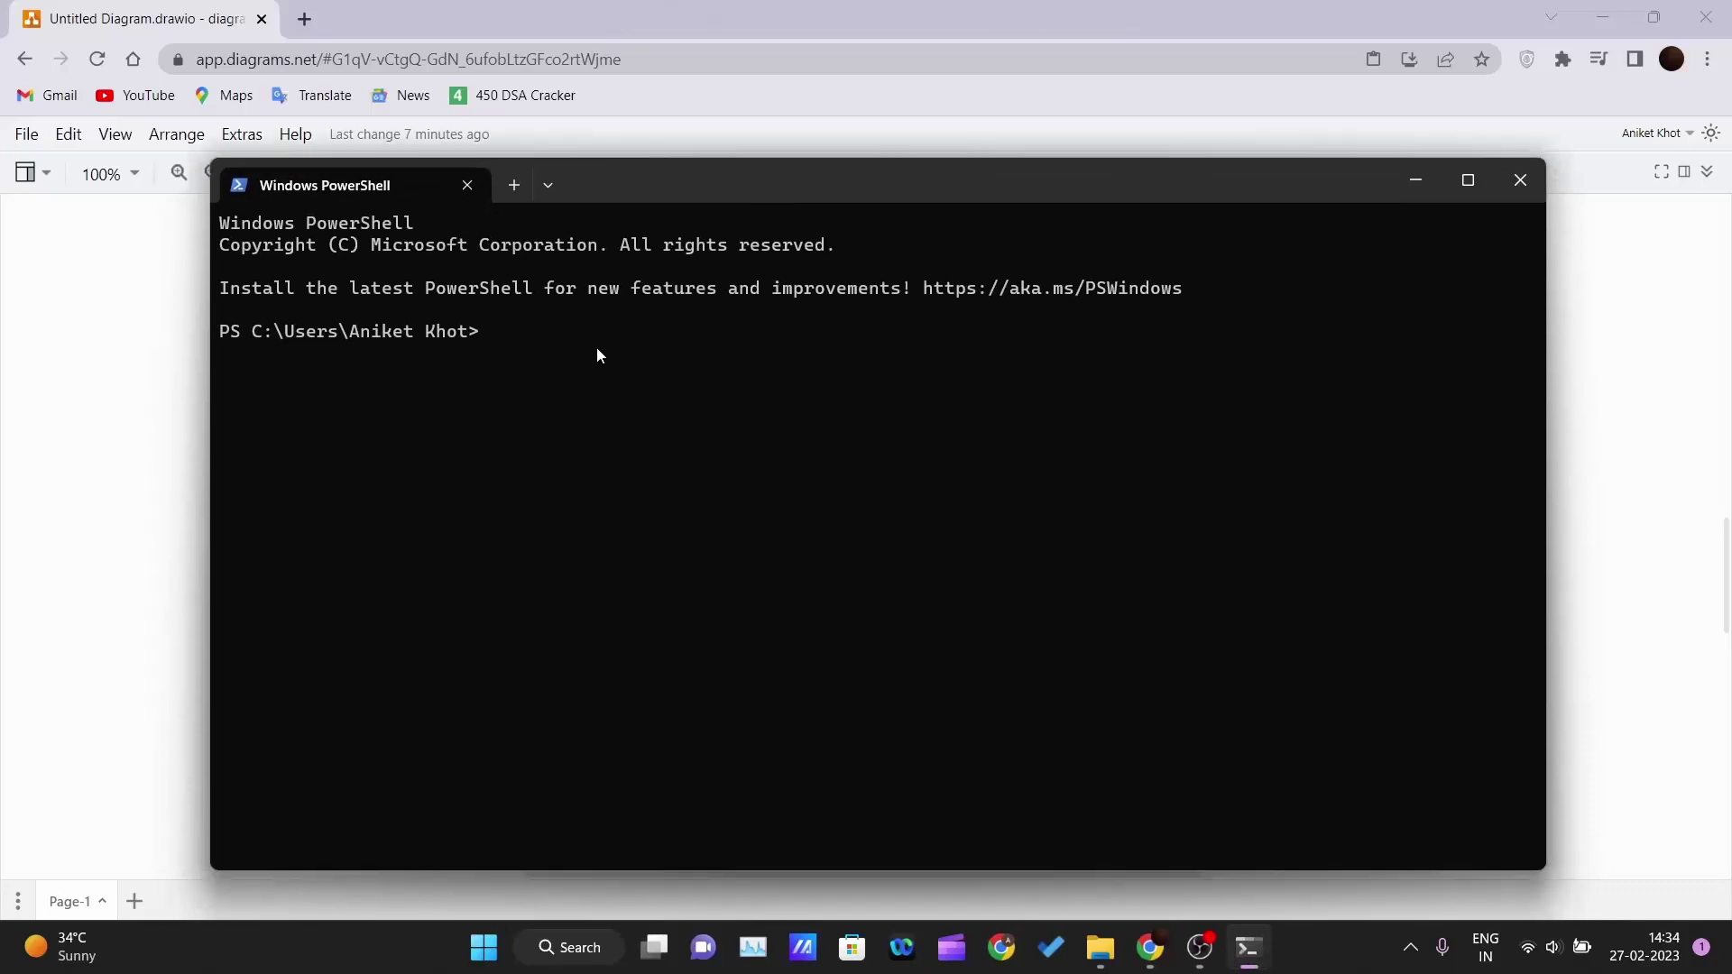
{"action": "type", "text": "java --version"}
{"action": "key", "text": "Return"}
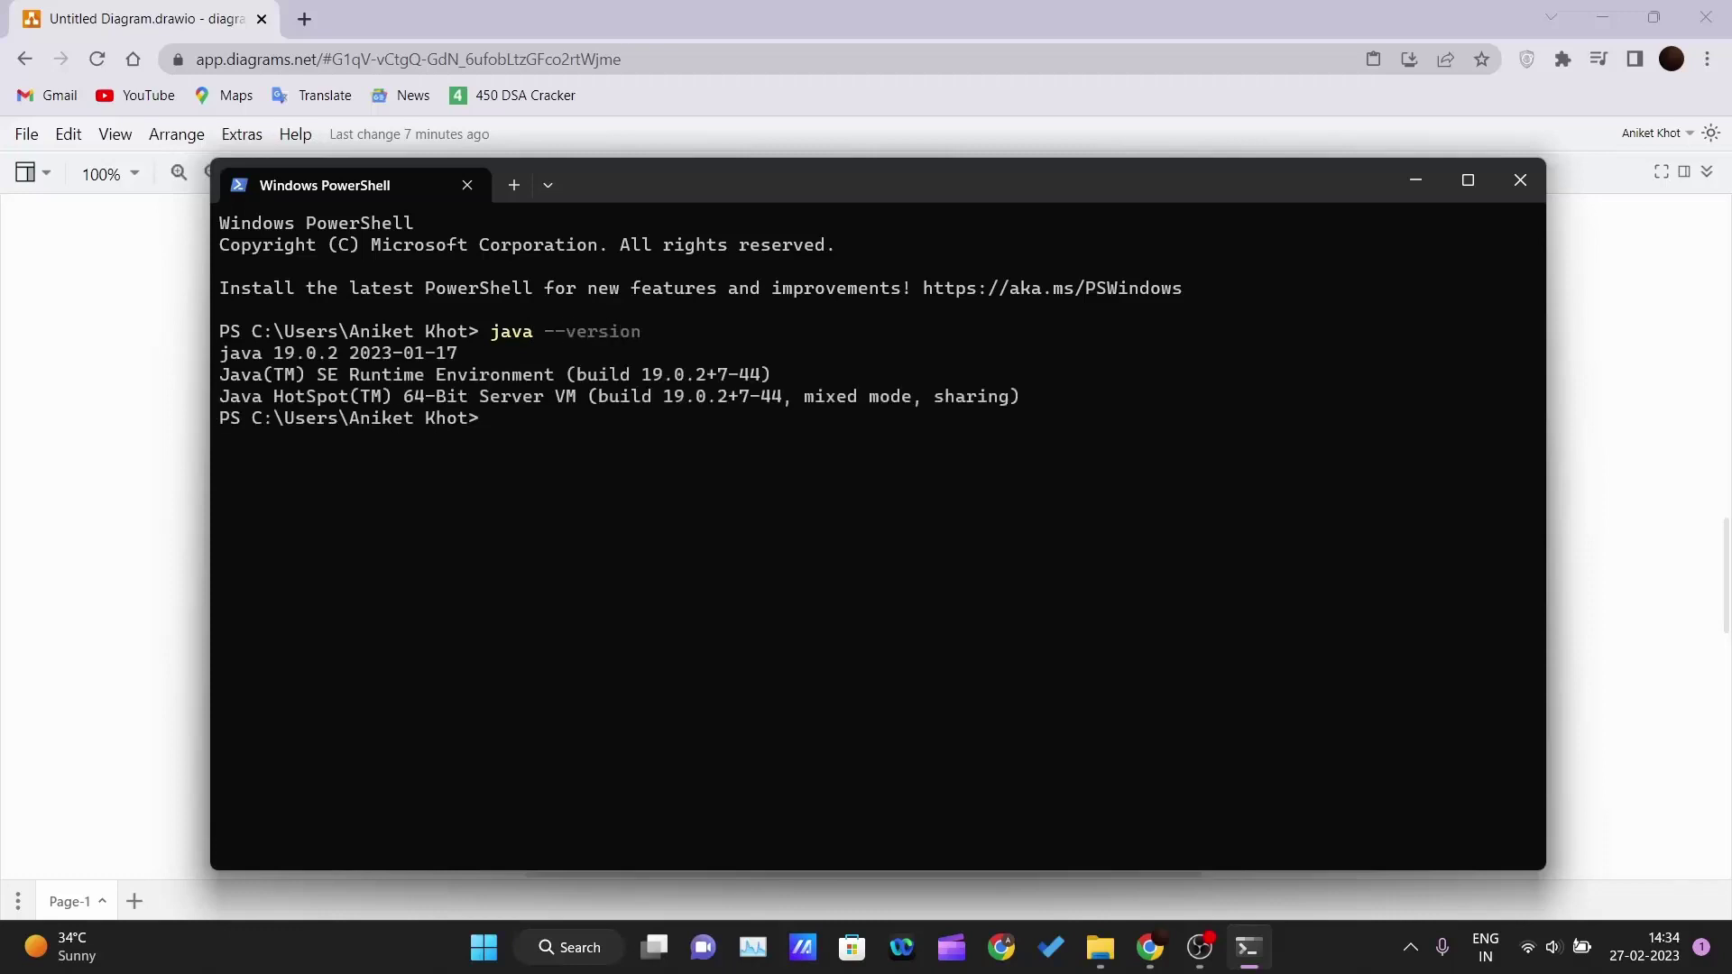
Highlight the Java version output and the java command for review, and minimise the terminal.
{"action": "left_click_drag", "start_coordinate": [225, 359], "coordinate": [1025, 396]}
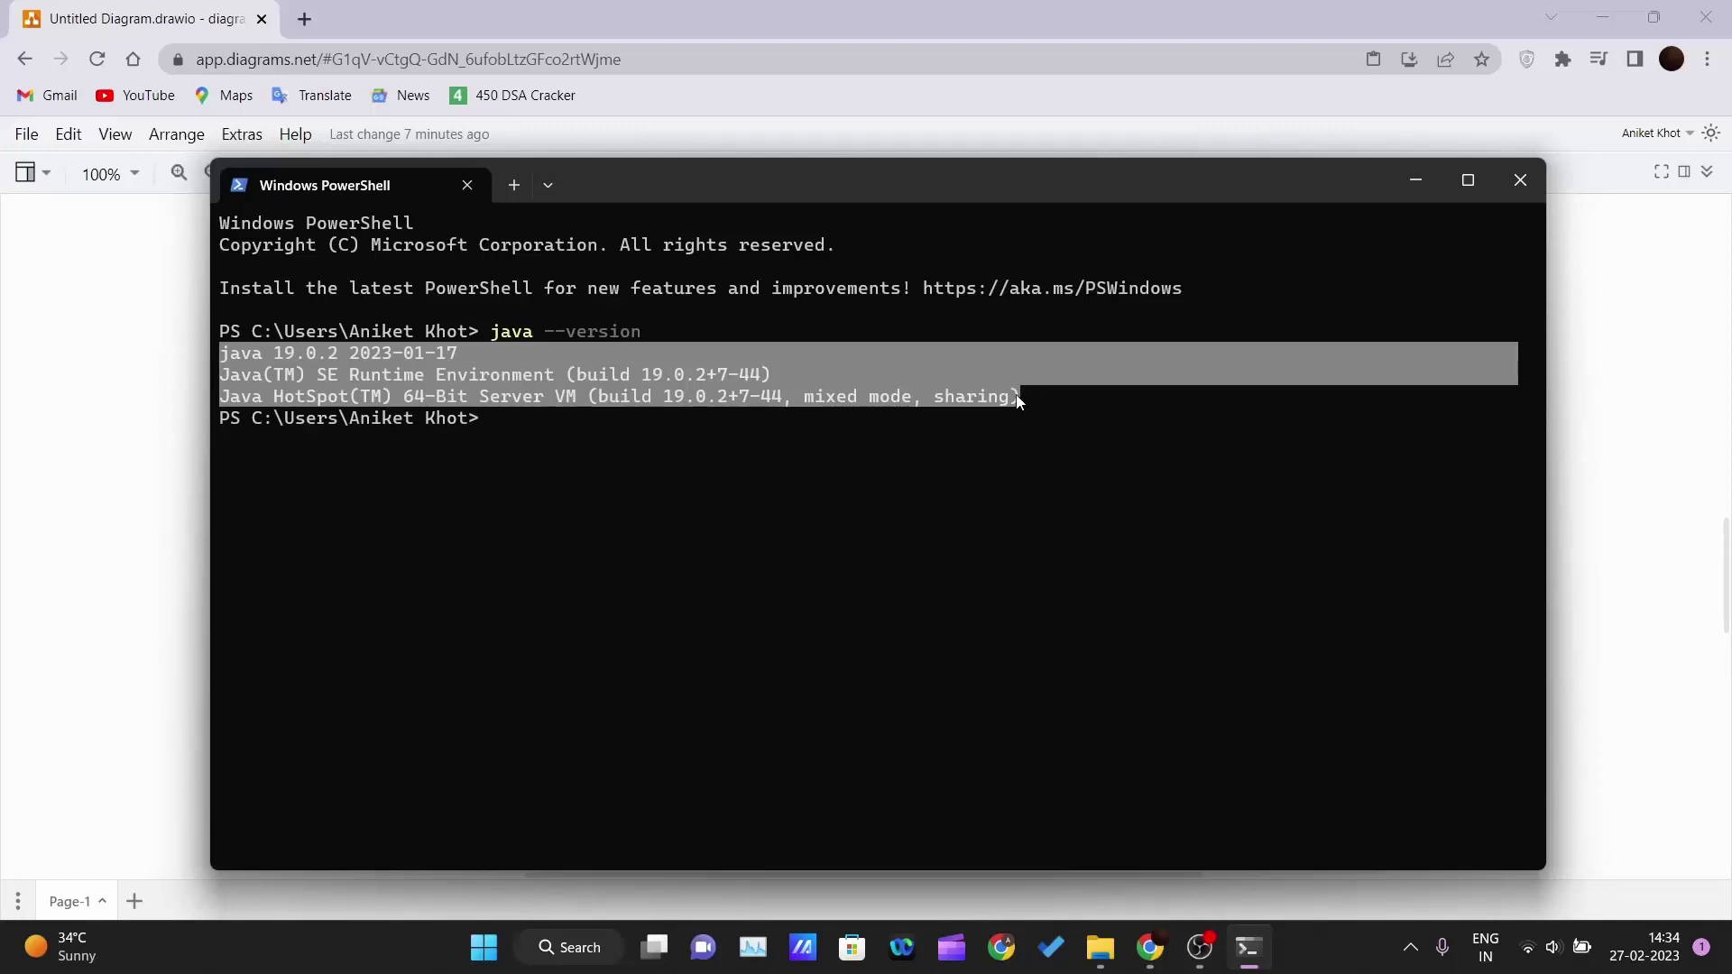
{"action": "left_click", "coordinate": [678, 396]}
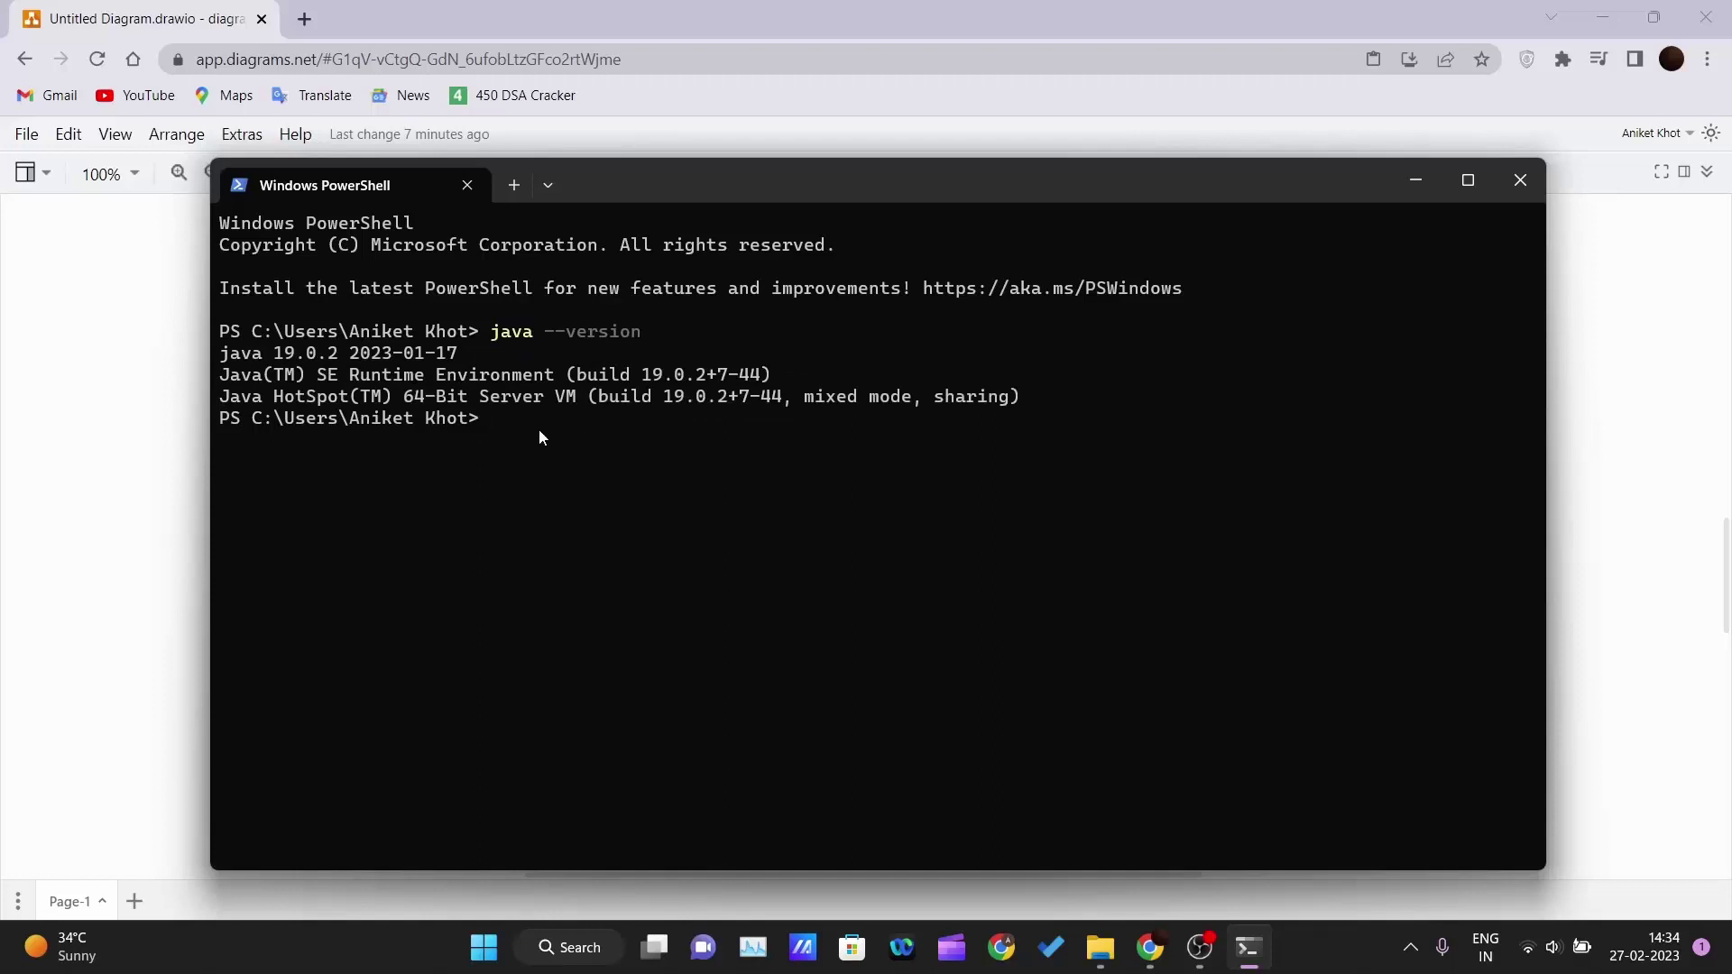
{"action": "left_click_drag", "start_coordinate": [490, 332], "coordinate": [539, 332]}
{"action": "left_click", "coordinate": [541, 445]}
{"action": "left_click", "coordinate": [1416, 184]}
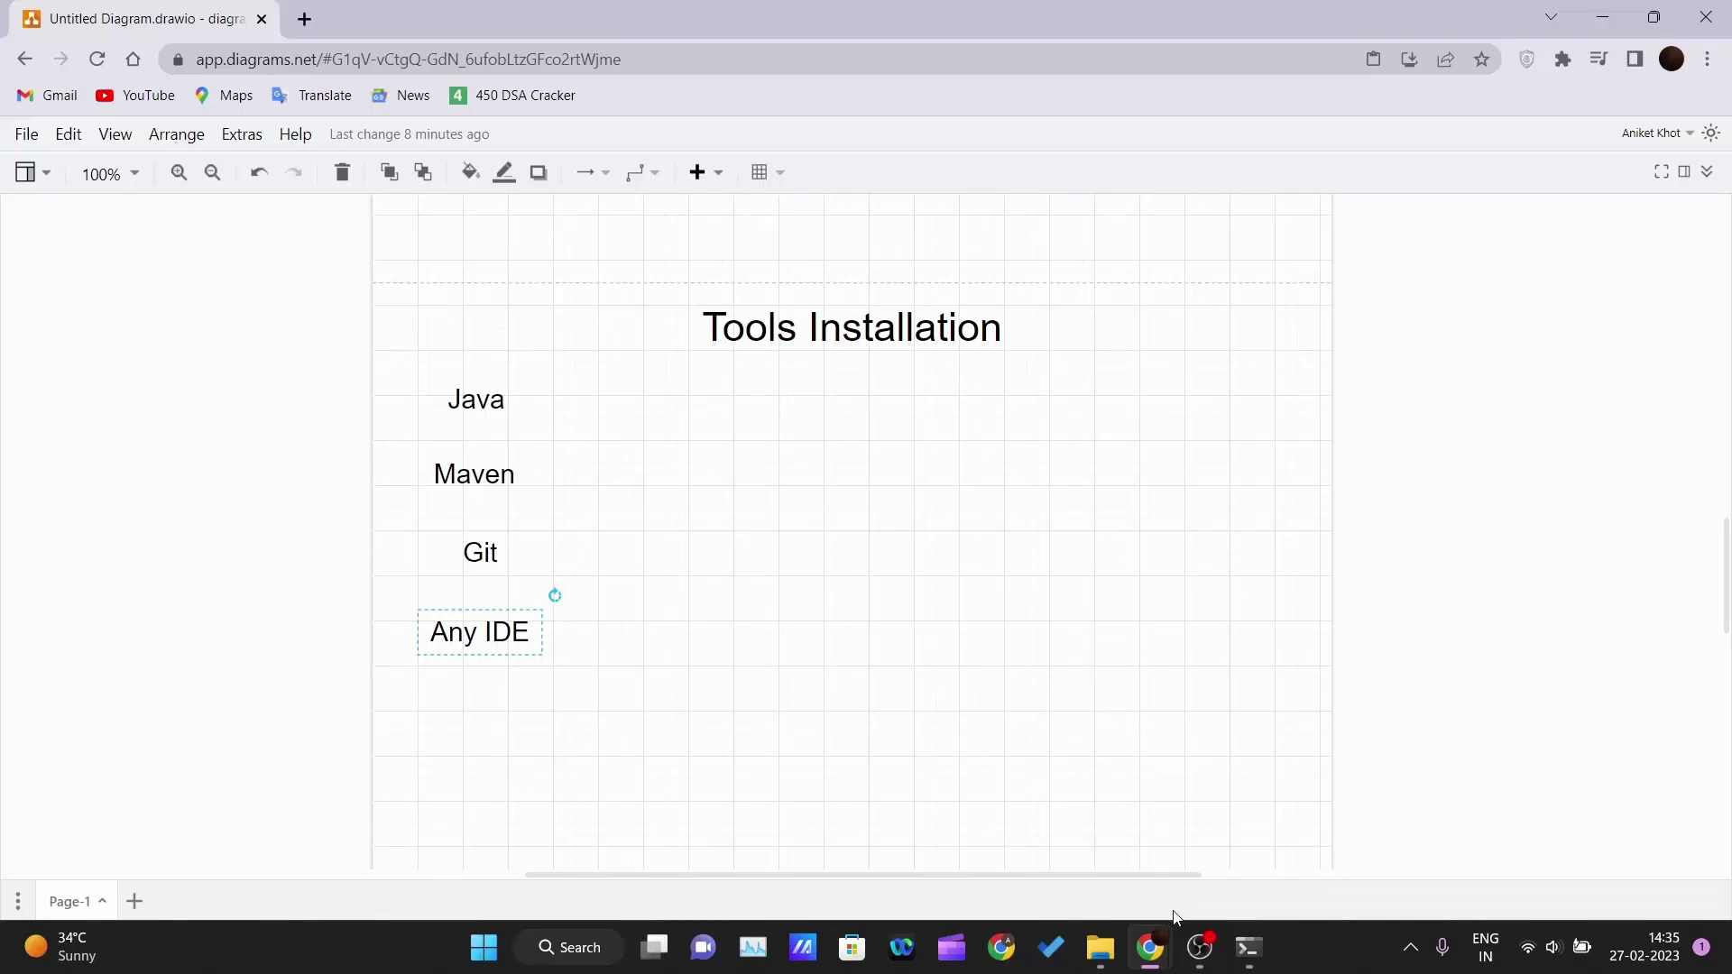
Search Google in a new tab for "download maven" and open the Download Apache Maven page on maven.apache.org.
{"action": "left_click", "coordinate": [307, 35]}
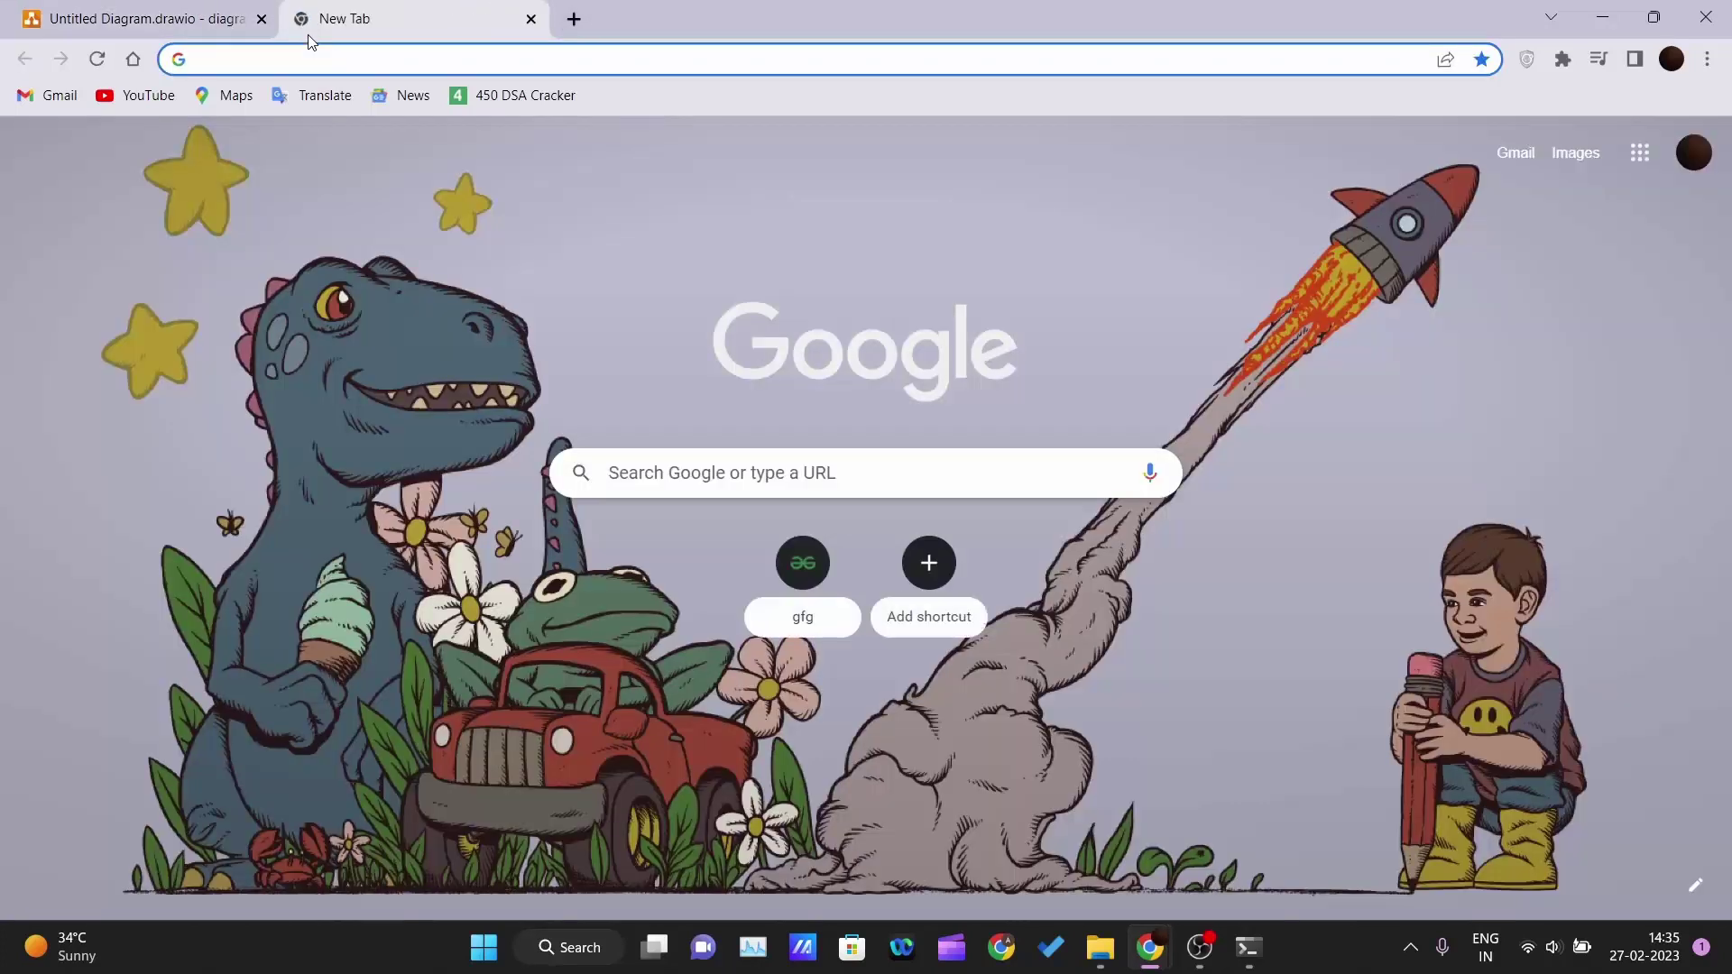
{"action": "type", "text": "dow"}
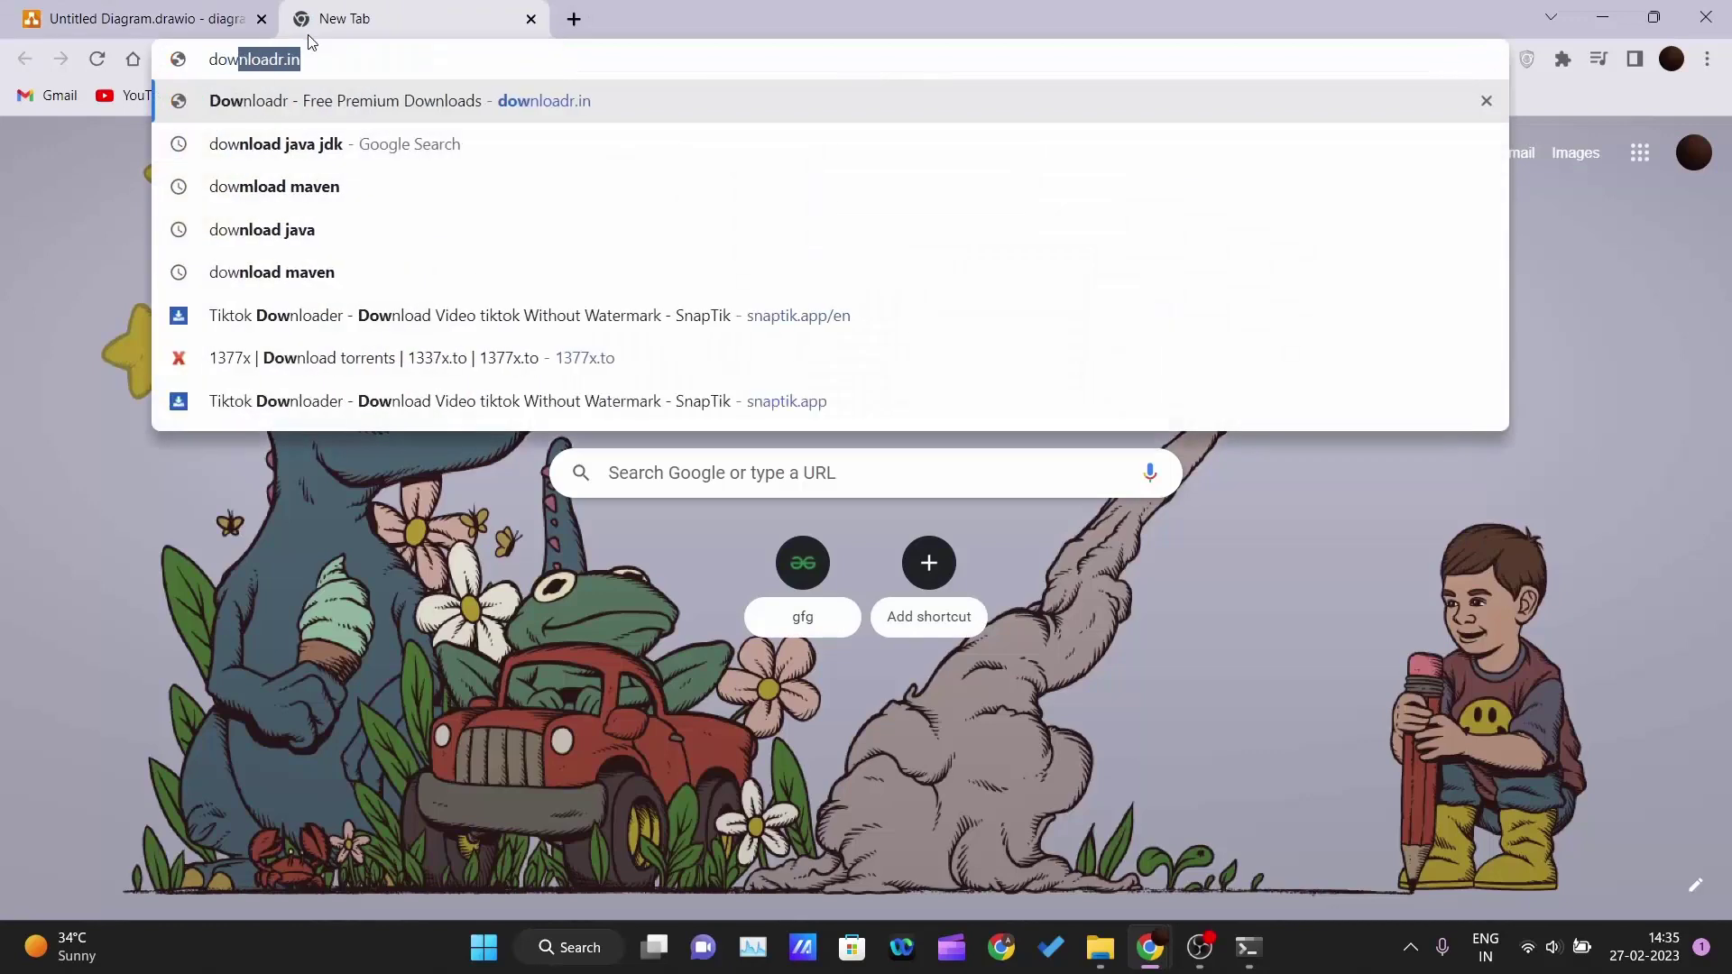
{"action": "type", "text": "nload macen"}
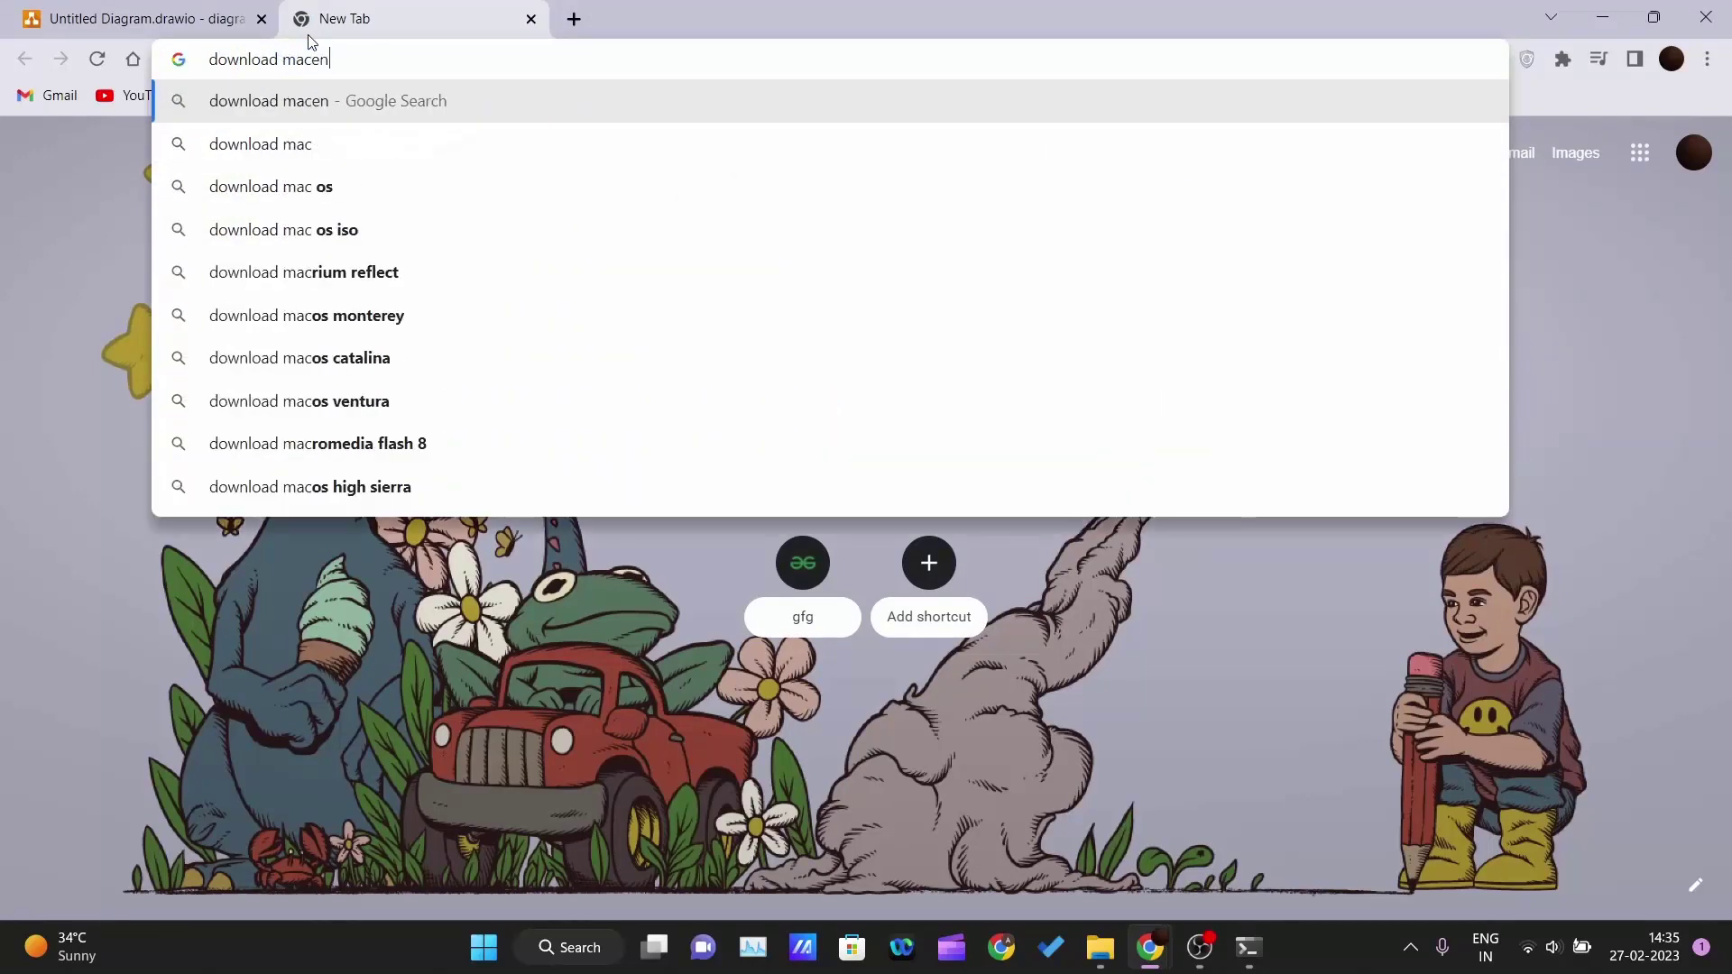
{"action": "key", "text": "Return"}
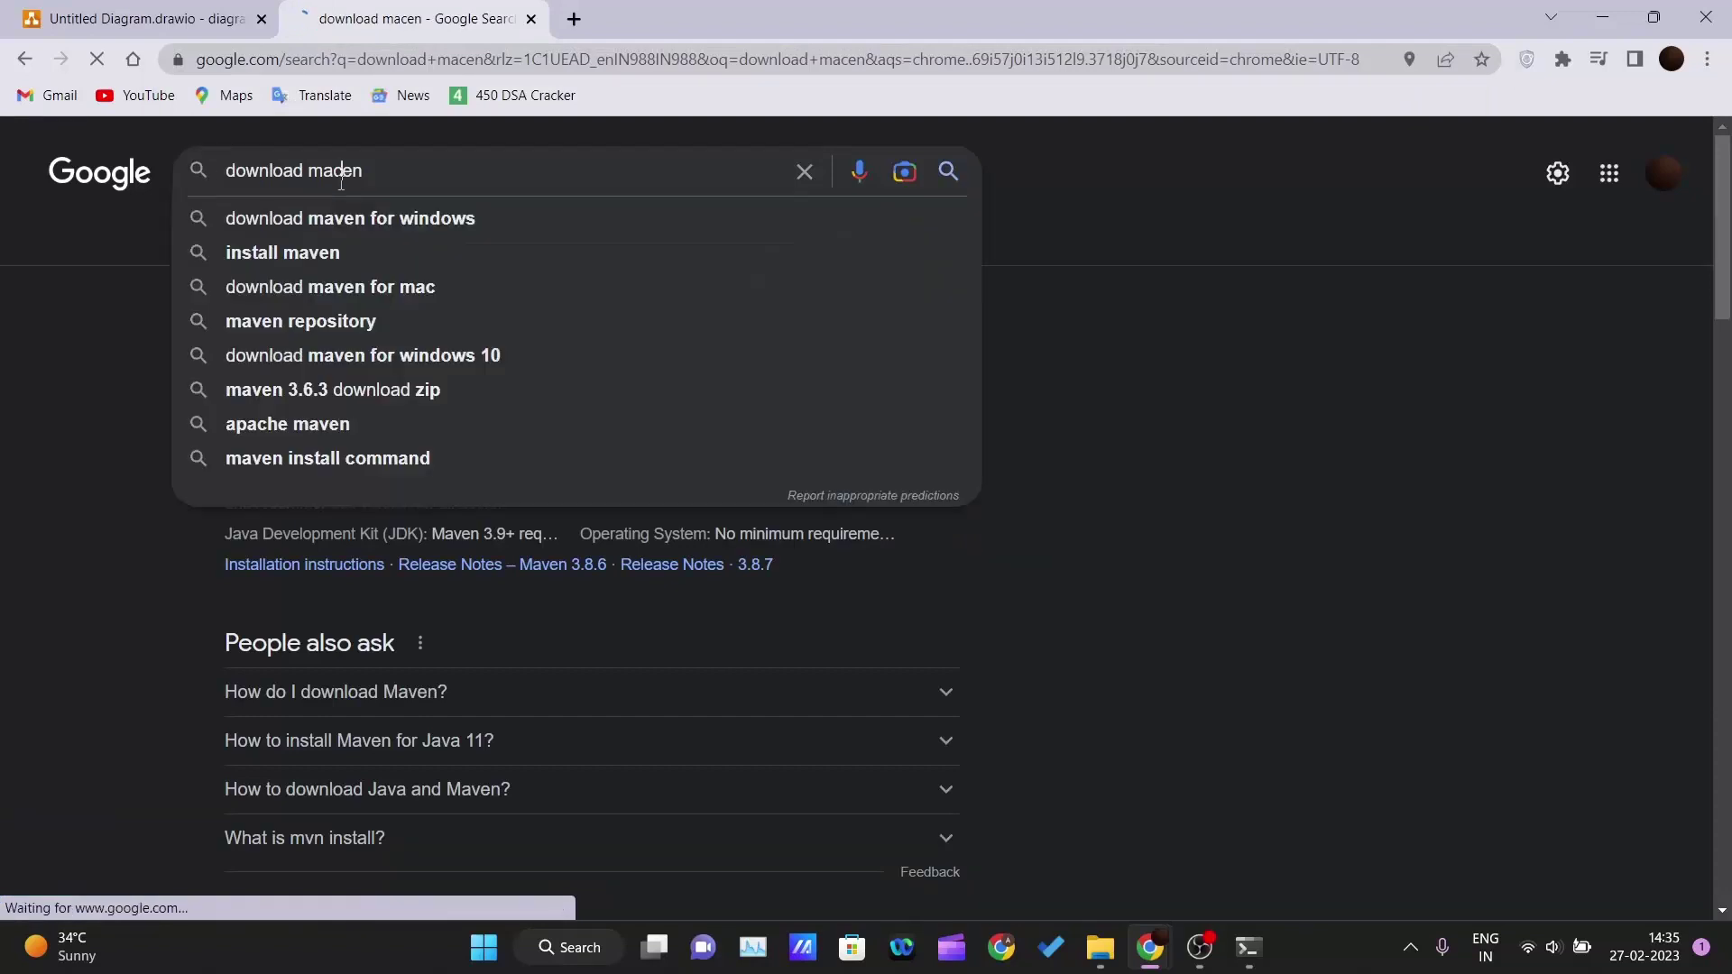
{"action": "left_click", "coordinate": [341, 171]}
{"action": "key", "text": "BackSpace"}
{"action": "type", "text": "v"}
{"action": "key", "text": "Return"}
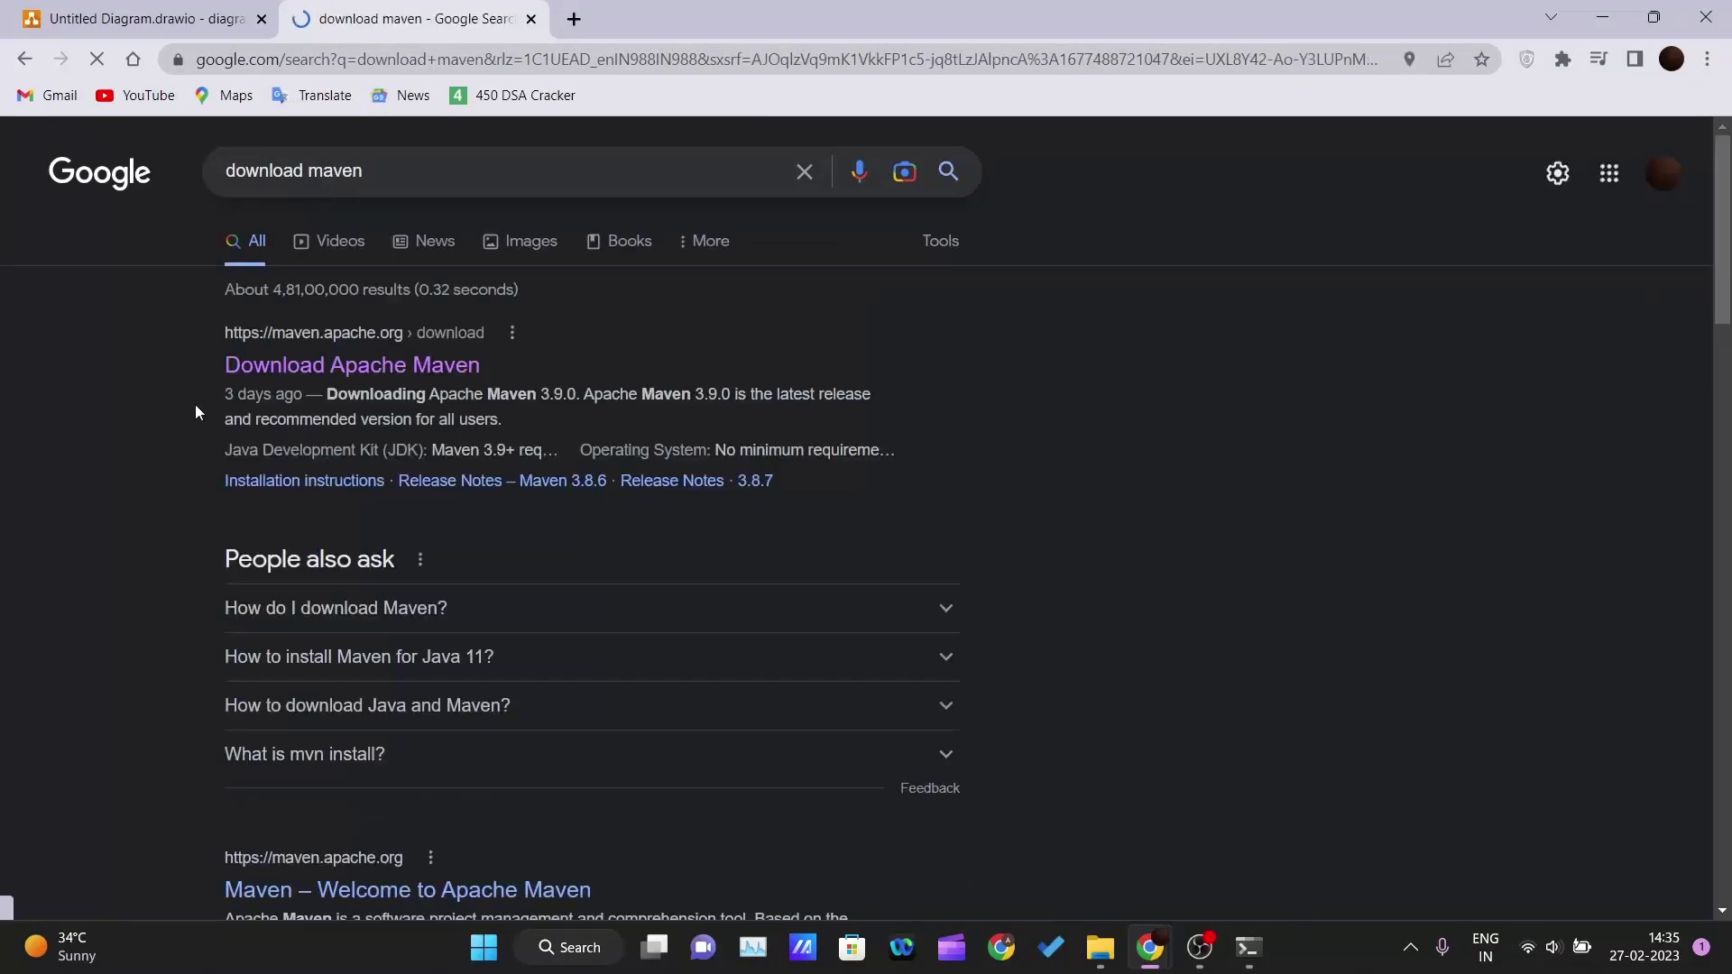
{"action": "left_click_drag", "start_coordinate": [198, 348], "coordinate": [506, 340]}
{"action": "left_click", "coordinate": [265, 371]}
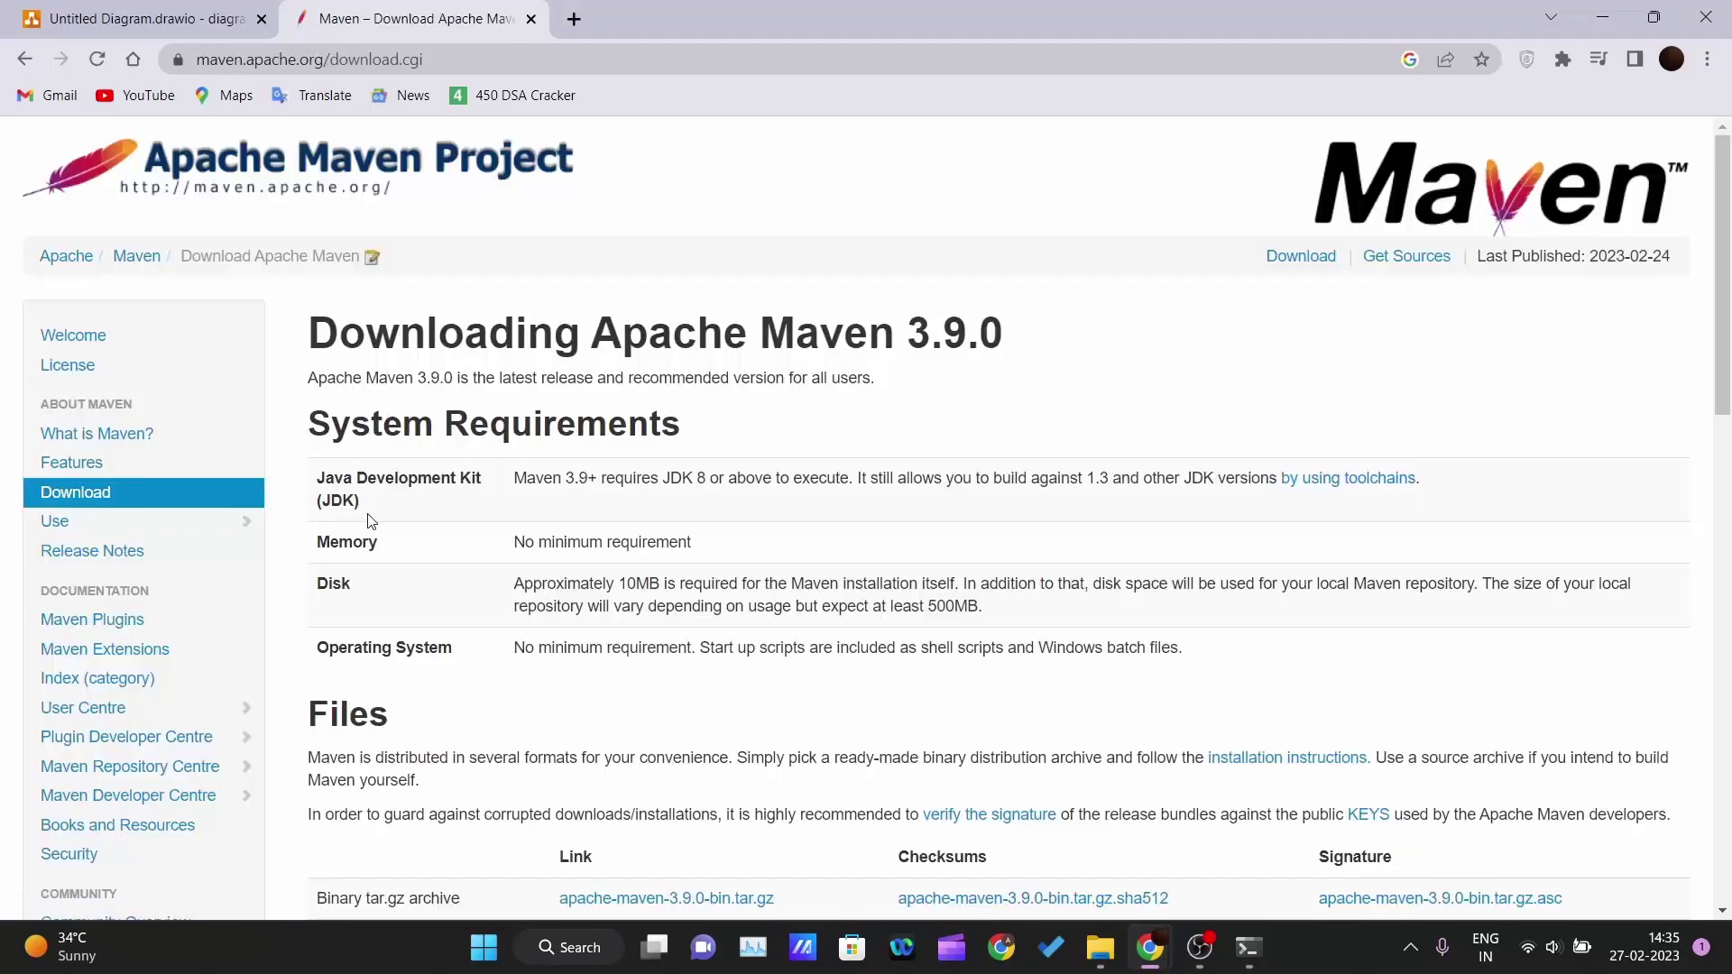
Examine the System Requirements on the Apache Maven 3.9.0 download page, especially the Java Development Kit (JDK) requirement.
{"action": "scroll", "coordinate": [381, 509], "scroll_direction": "down", "scroll_amount": 5}
{"action": "scroll", "coordinate": [380, 510], "scroll_direction": "up", "scroll_amount": 5}
{"action": "left_click_drag", "start_coordinate": [311, 424], "coordinate": [1363, 650]}
{"action": "left_click", "coordinate": [1296, 665]}
{"action": "left_click_drag", "start_coordinate": [317, 487], "coordinate": [361, 502]}
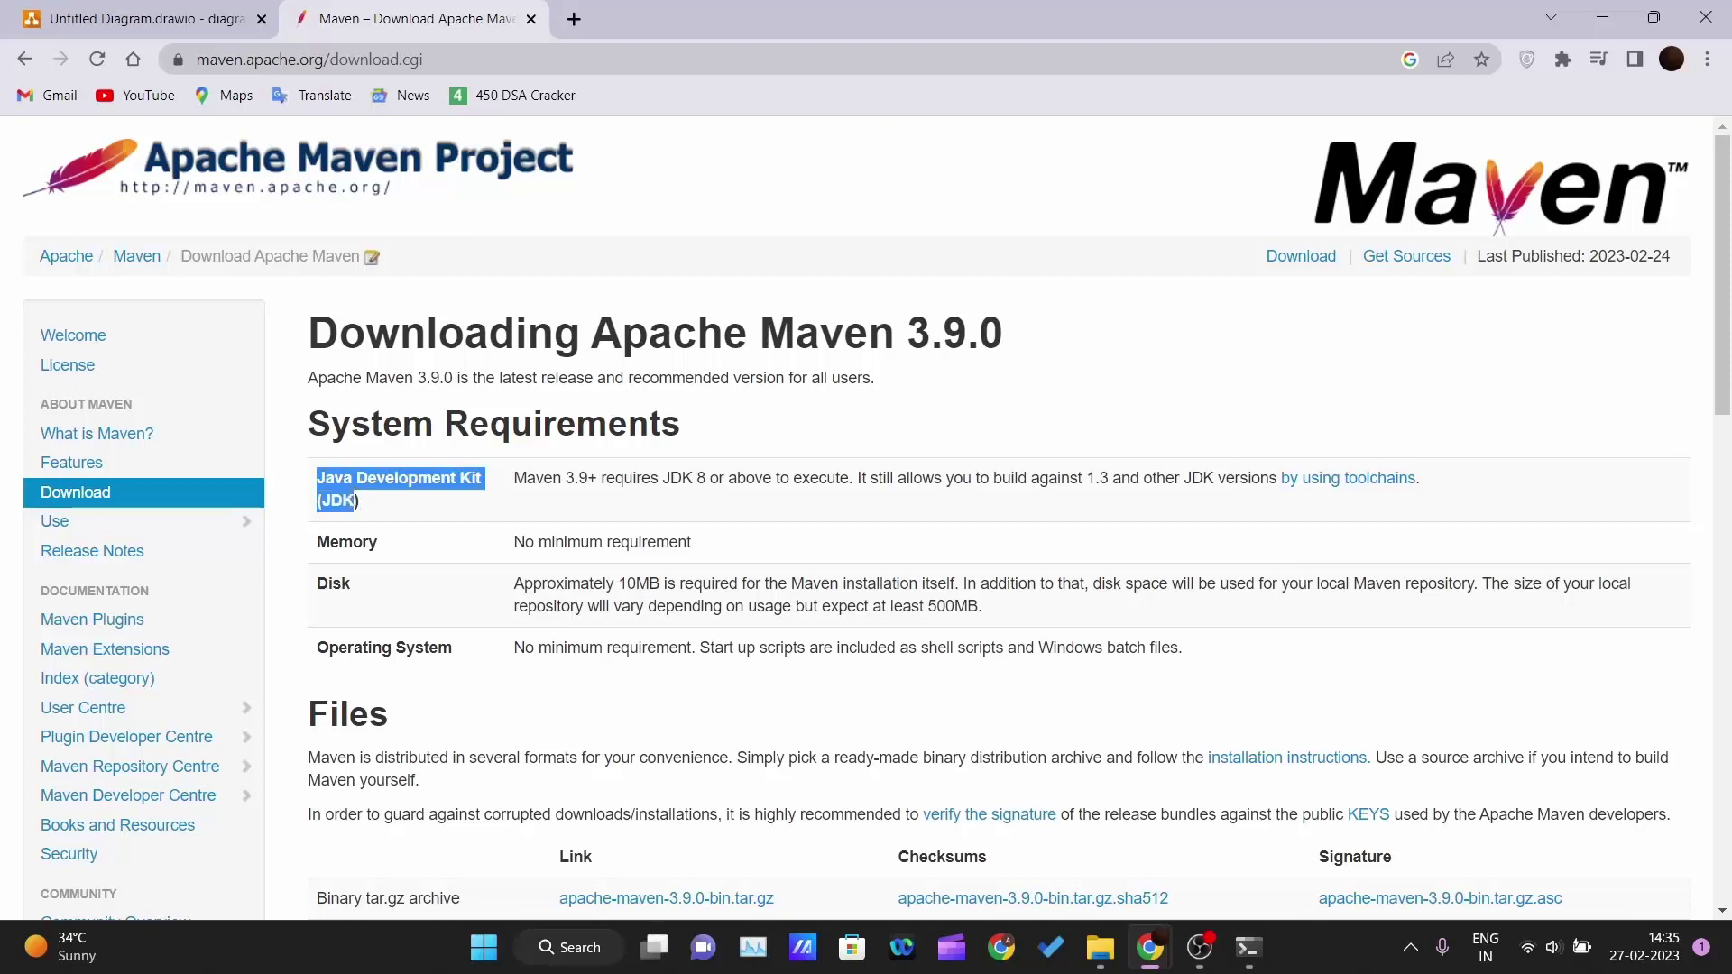
Compare the Tools Installation list in the diagram with the Java Development Kit (JDK) requirement on the Maven download page.
{"action": "left_click", "coordinate": [374, 507]}
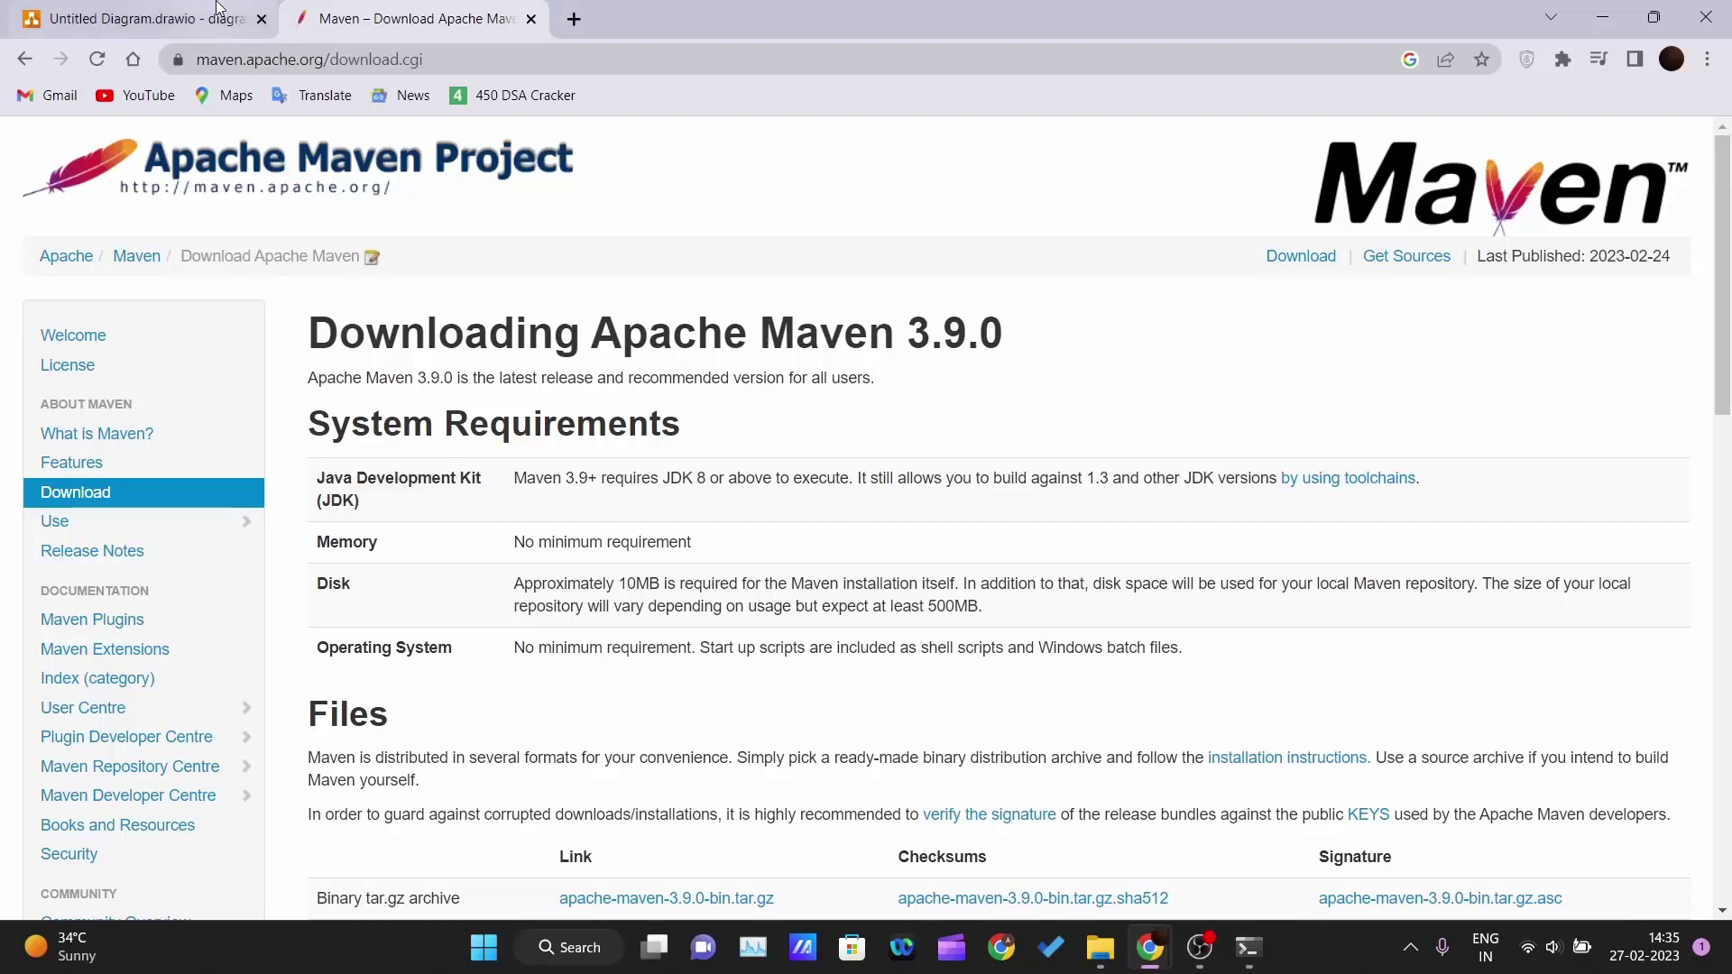
{"action": "key", "text": "ctrl+shift+Tab"}
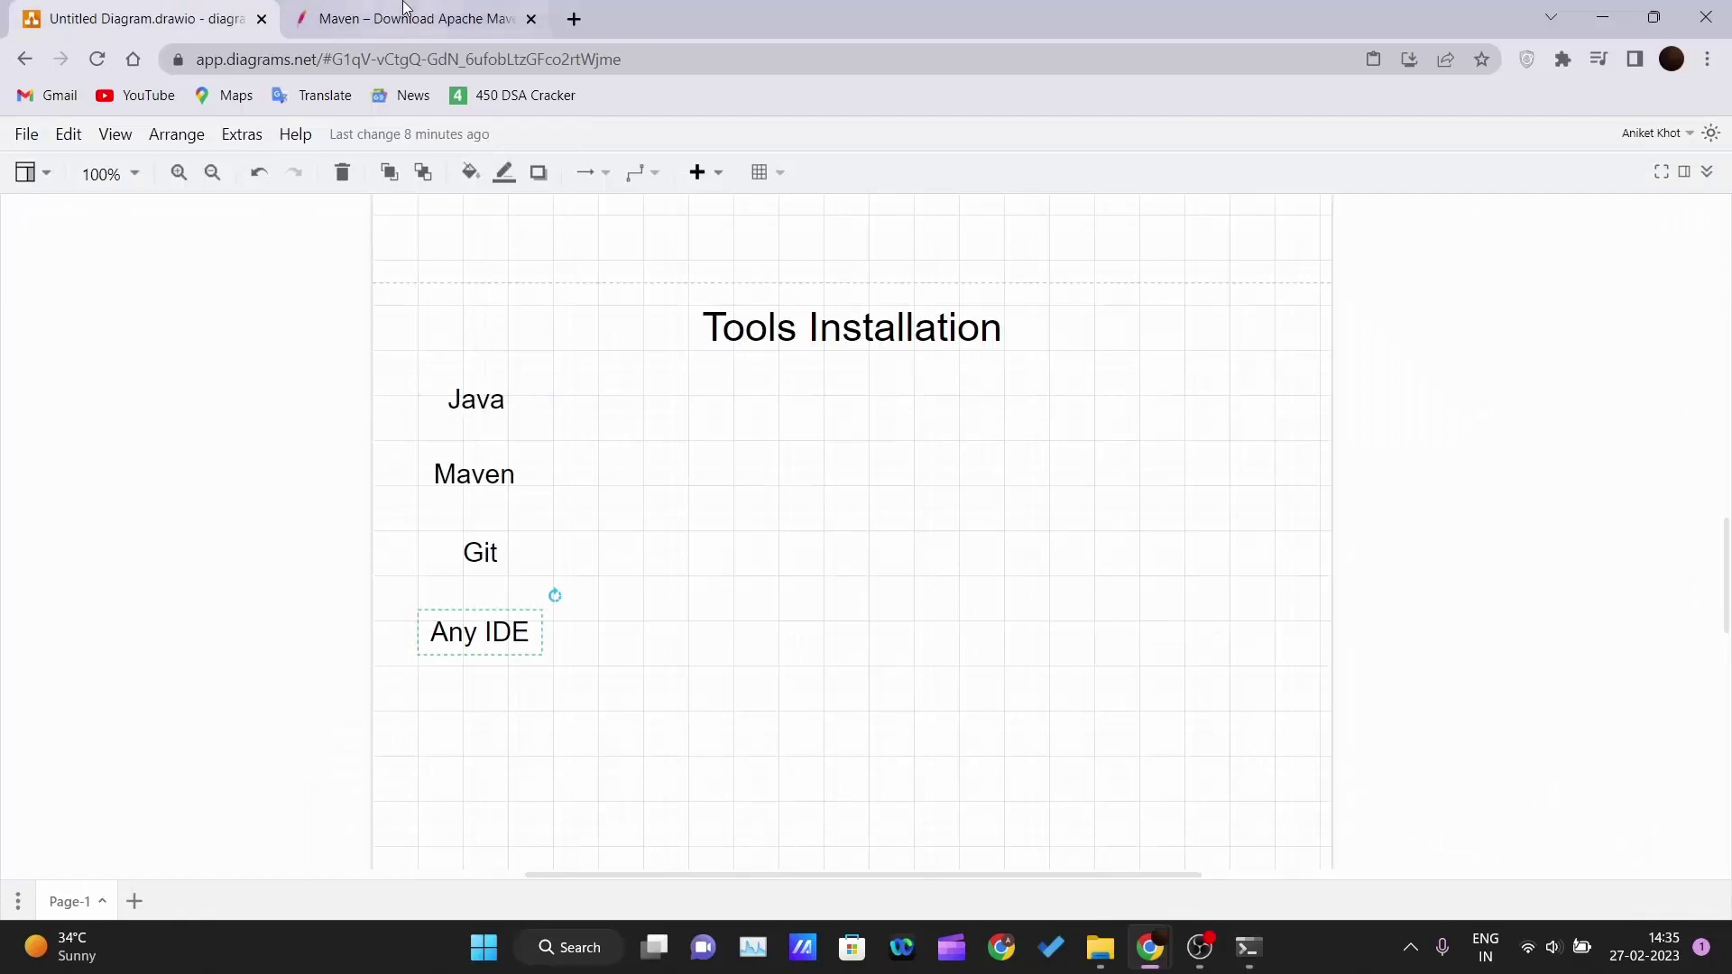
{"action": "left_click", "coordinate": [417, 18]}
{"action": "triple_click", "coordinate": [354, 503]}
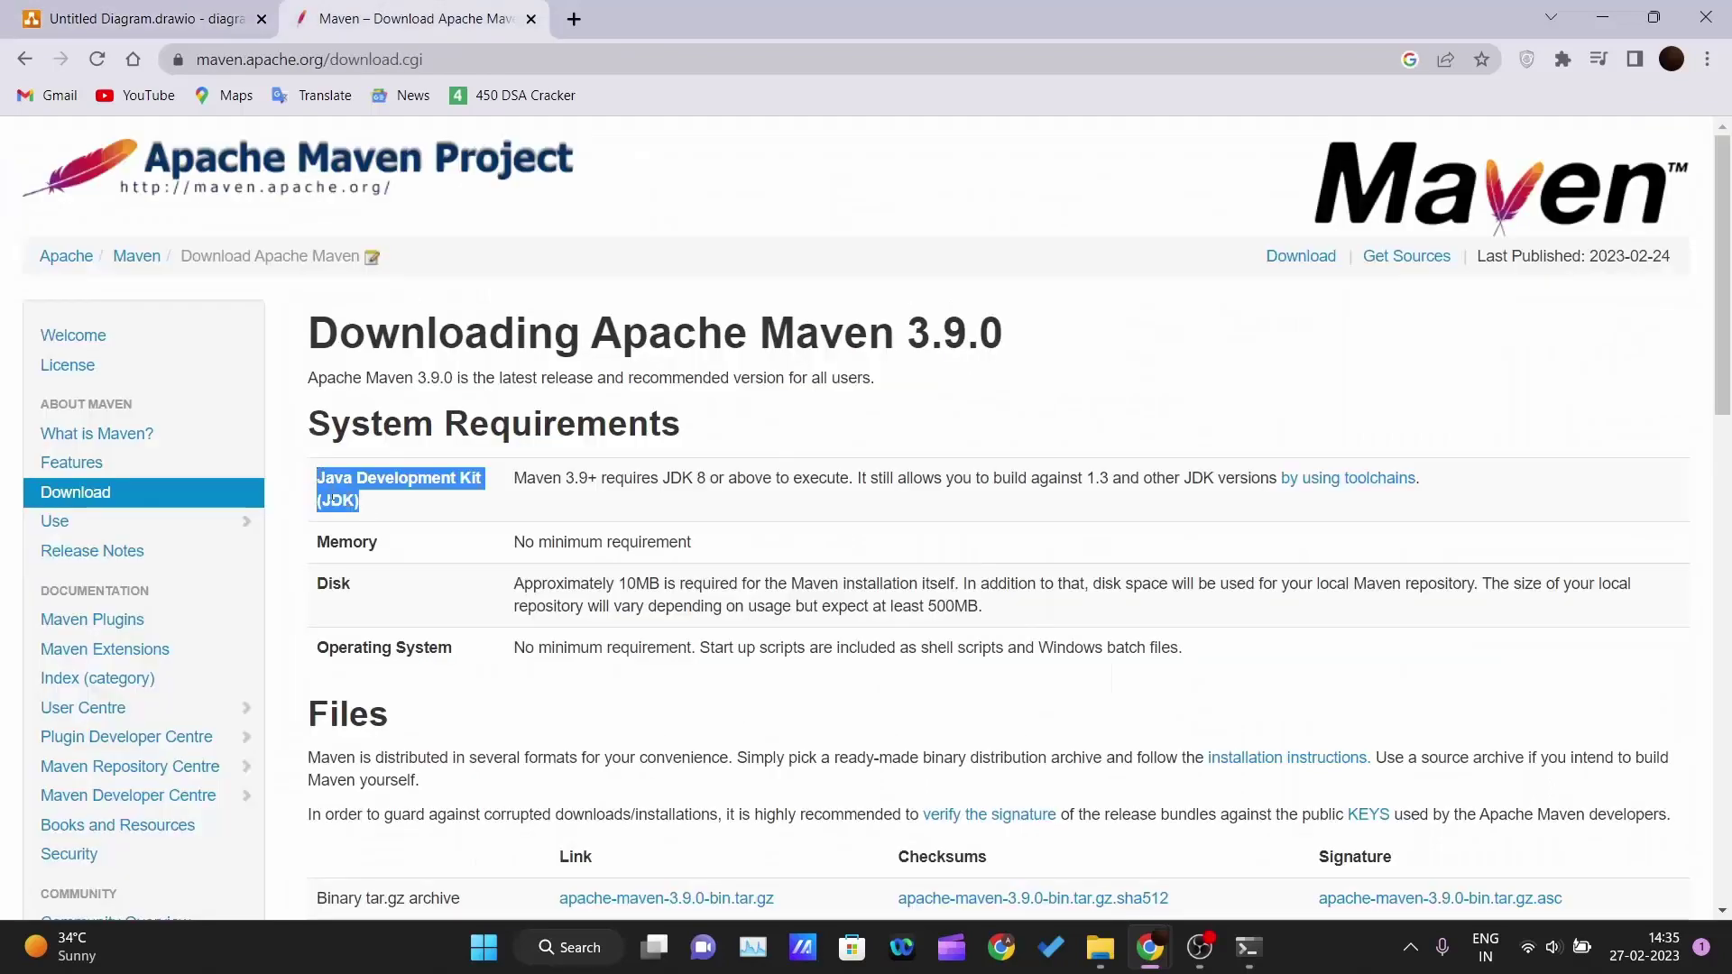
Examine the Memory, Disk and Operating System requirements for Apache Maven 3.9.0.
{"action": "left_click", "coordinate": [442, 559]}
{"action": "left_click_drag", "start_coordinate": [342, 559], "coordinate": [315, 558]}
{"action": "left_click", "coordinate": [393, 563]}
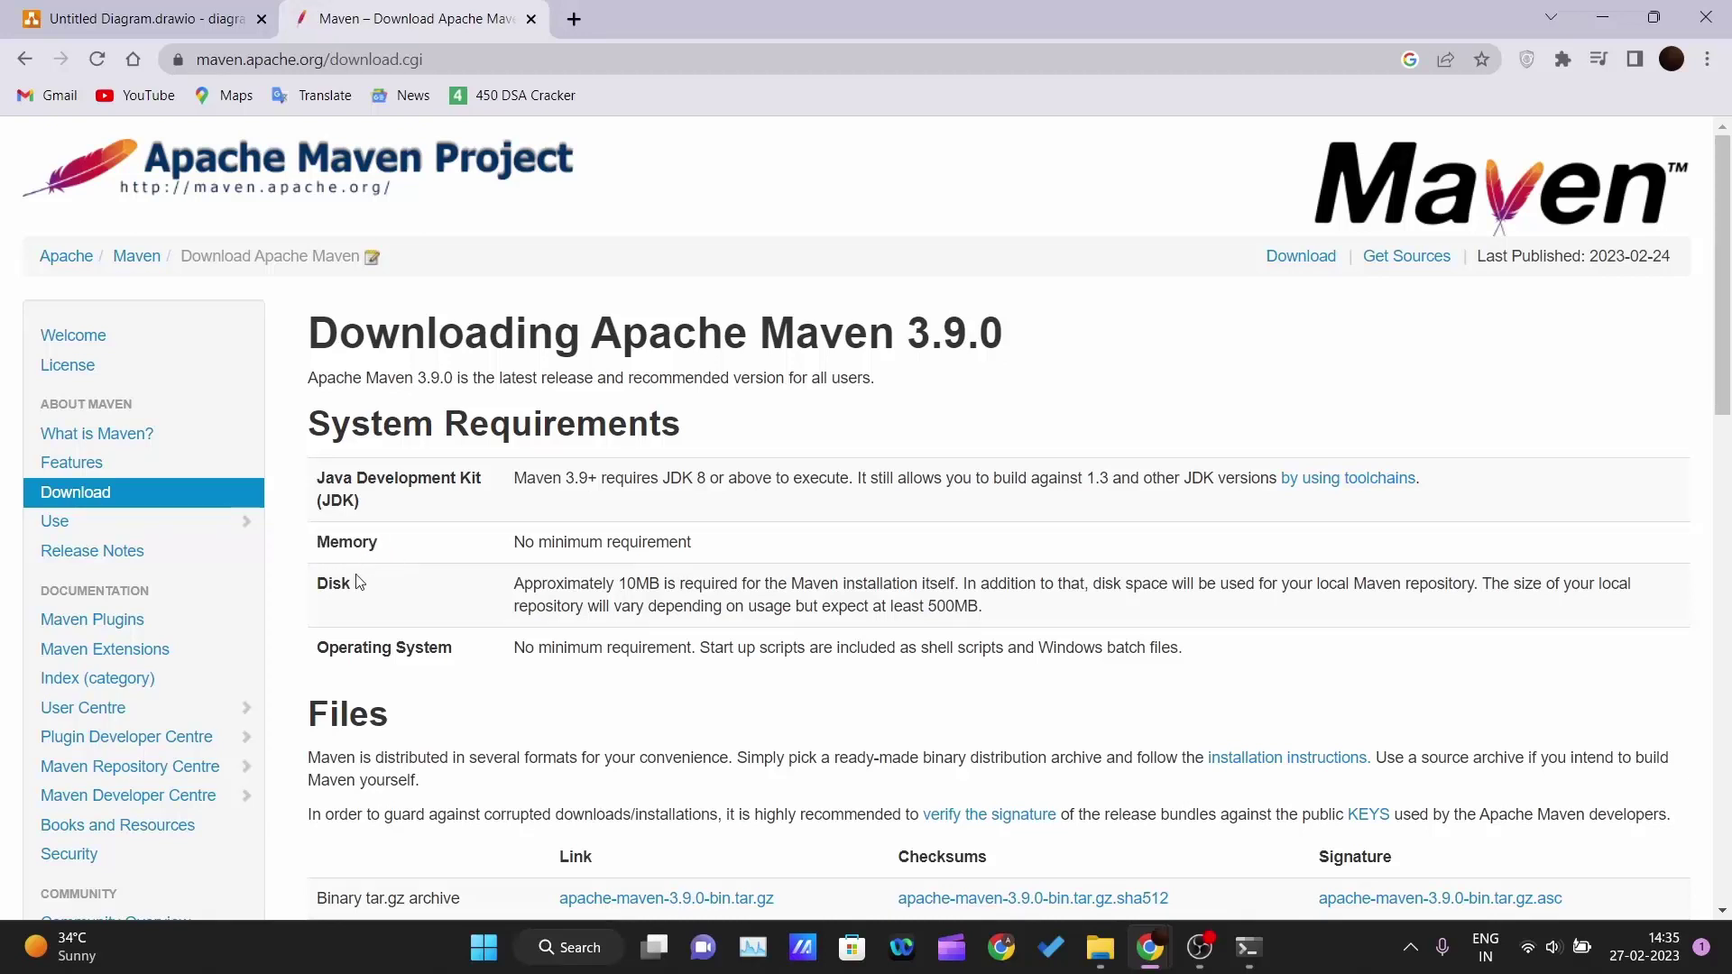
{"action": "left_click_drag", "start_coordinate": [360, 588], "coordinate": [322, 592]}
{"action": "left_click", "coordinate": [746, 588]}
{"action": "double_click", "coordinate": [745, 587]}
{"action": "left_click", "coordinate": [745, 588]}
{"action": "left_click_drag", "start_coordinate": [614, 584], "coordinate": [660, 585]}
{"action": "left_click", "coordinate": [382, 636]}
{"action": "left_click_drag", "start_coordinate": [322, 647], "coordinate": [544, 650]}
{"action": "left_click", "coordinate": [550, 652]}
Review the archives listed under Files and download the Binary zip archive, apache-maven-3.9.0-bin.zip.
{"action": "scroll", "coordinate": [510, 696], "scroll_direction": "down", "scroll_amount": 2}
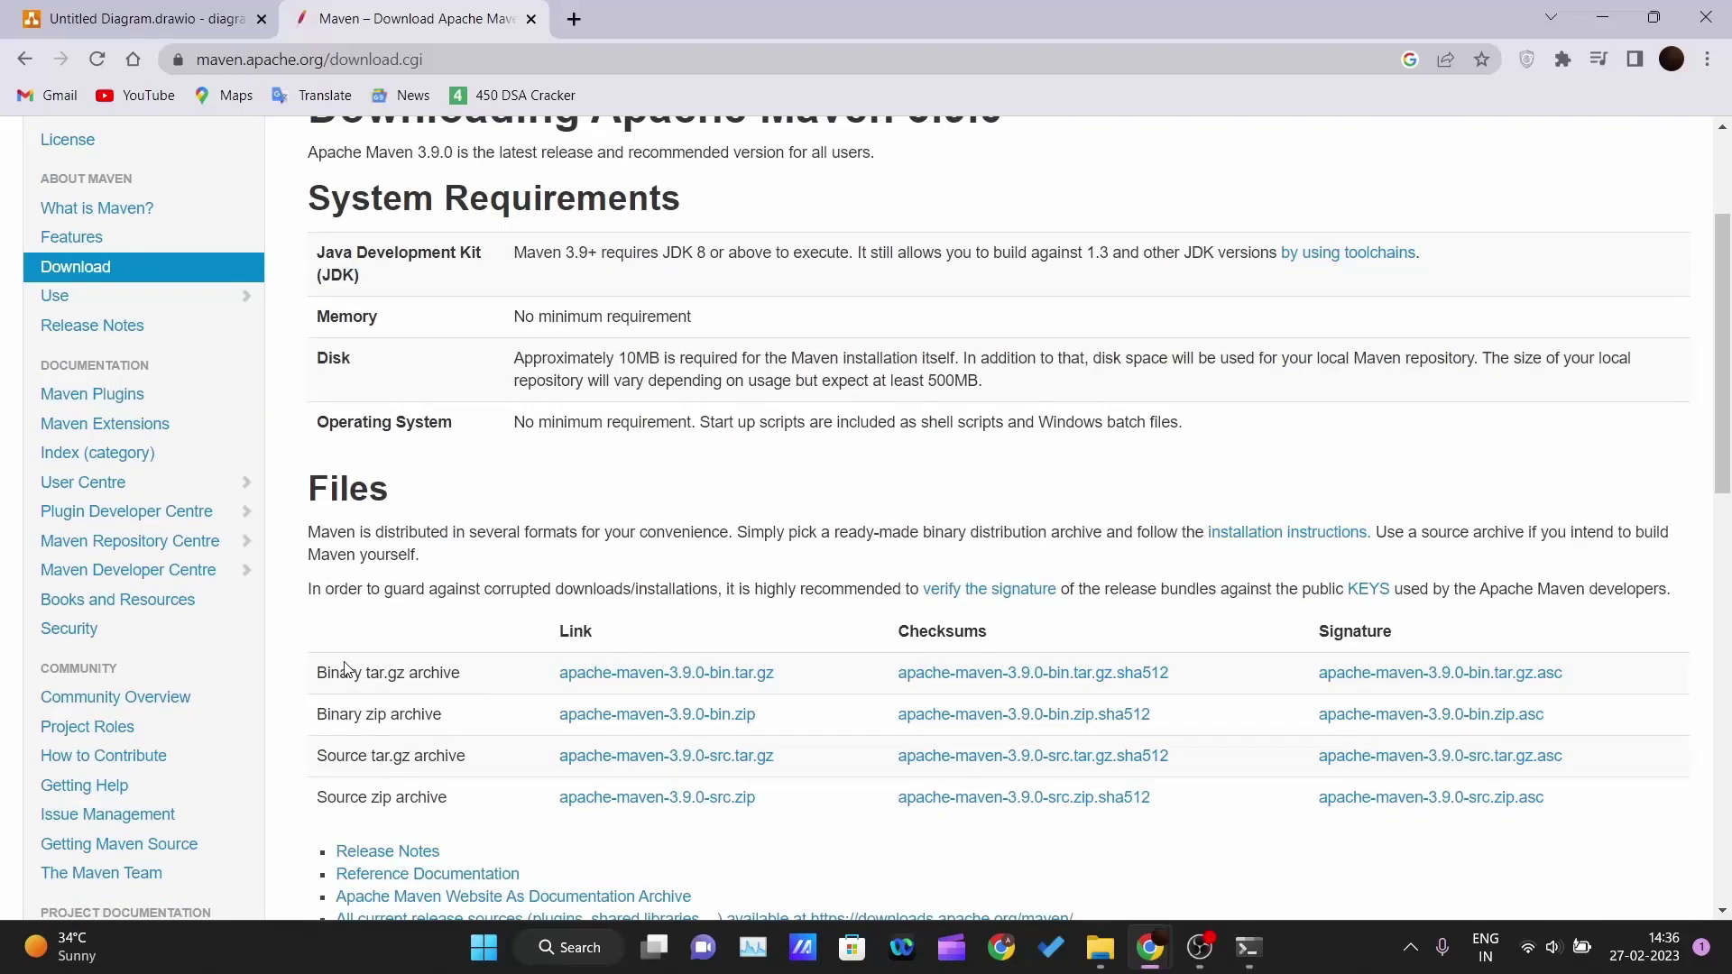
{"action": "left_click_drag", "start_coordinate": [318, 678], "coordinate": [457, 814]}
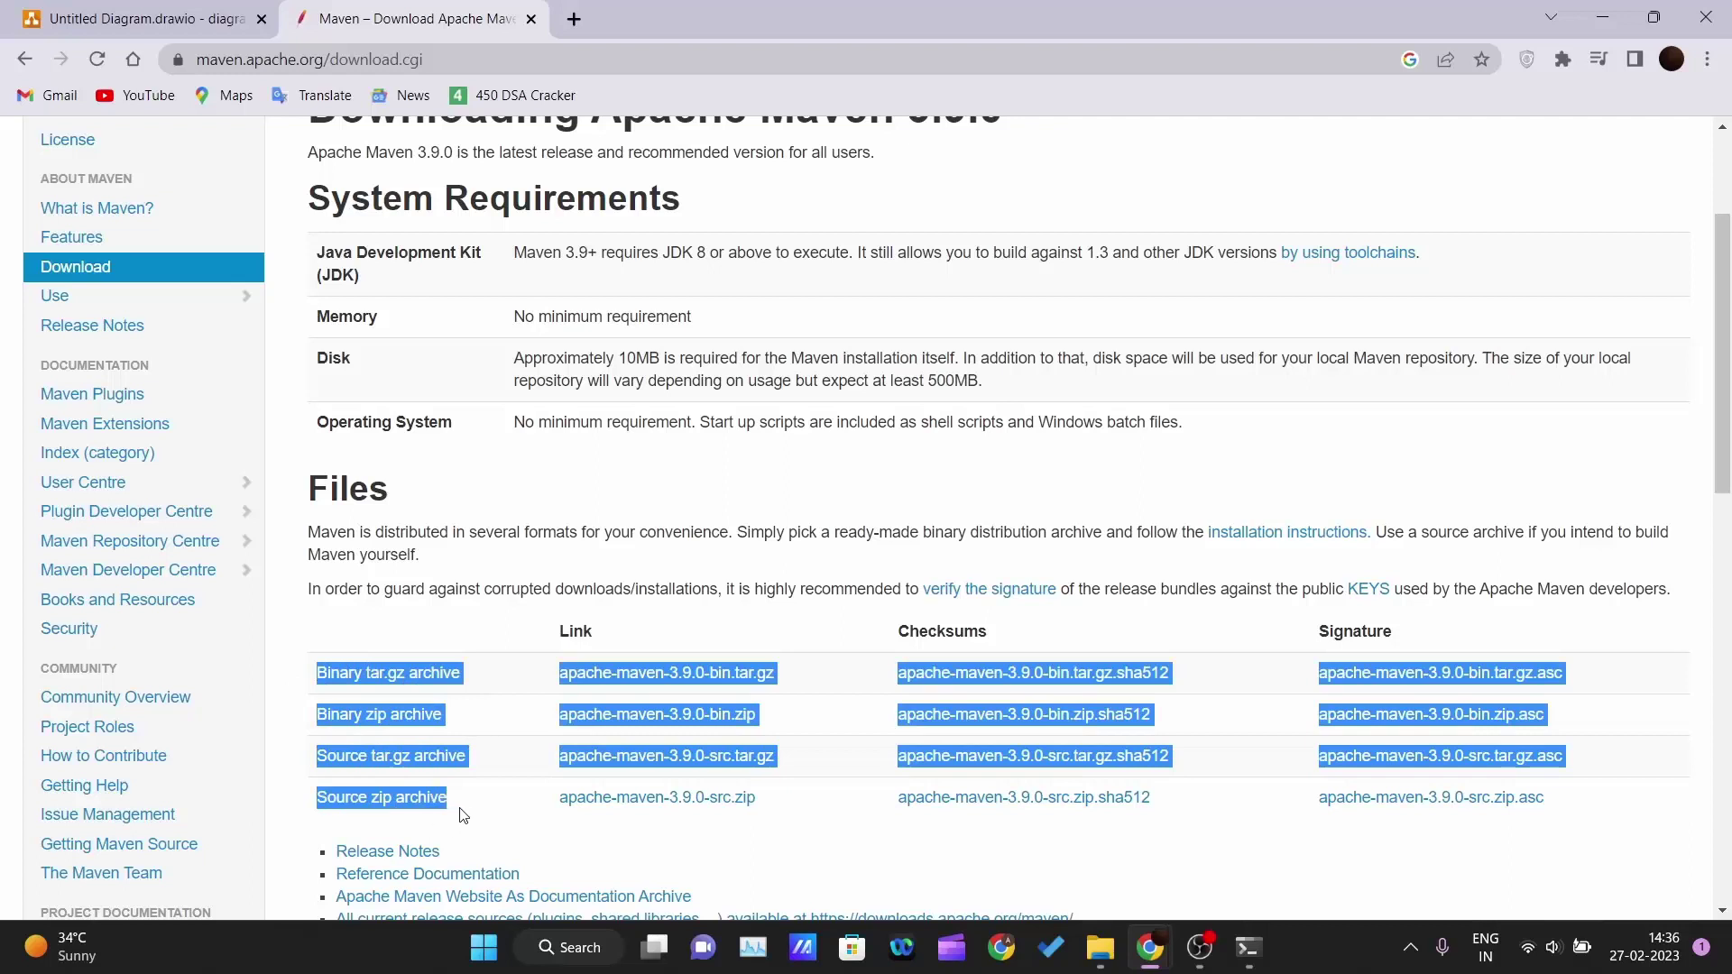
{"action": "left_click", "coordinate": [465, 812]}
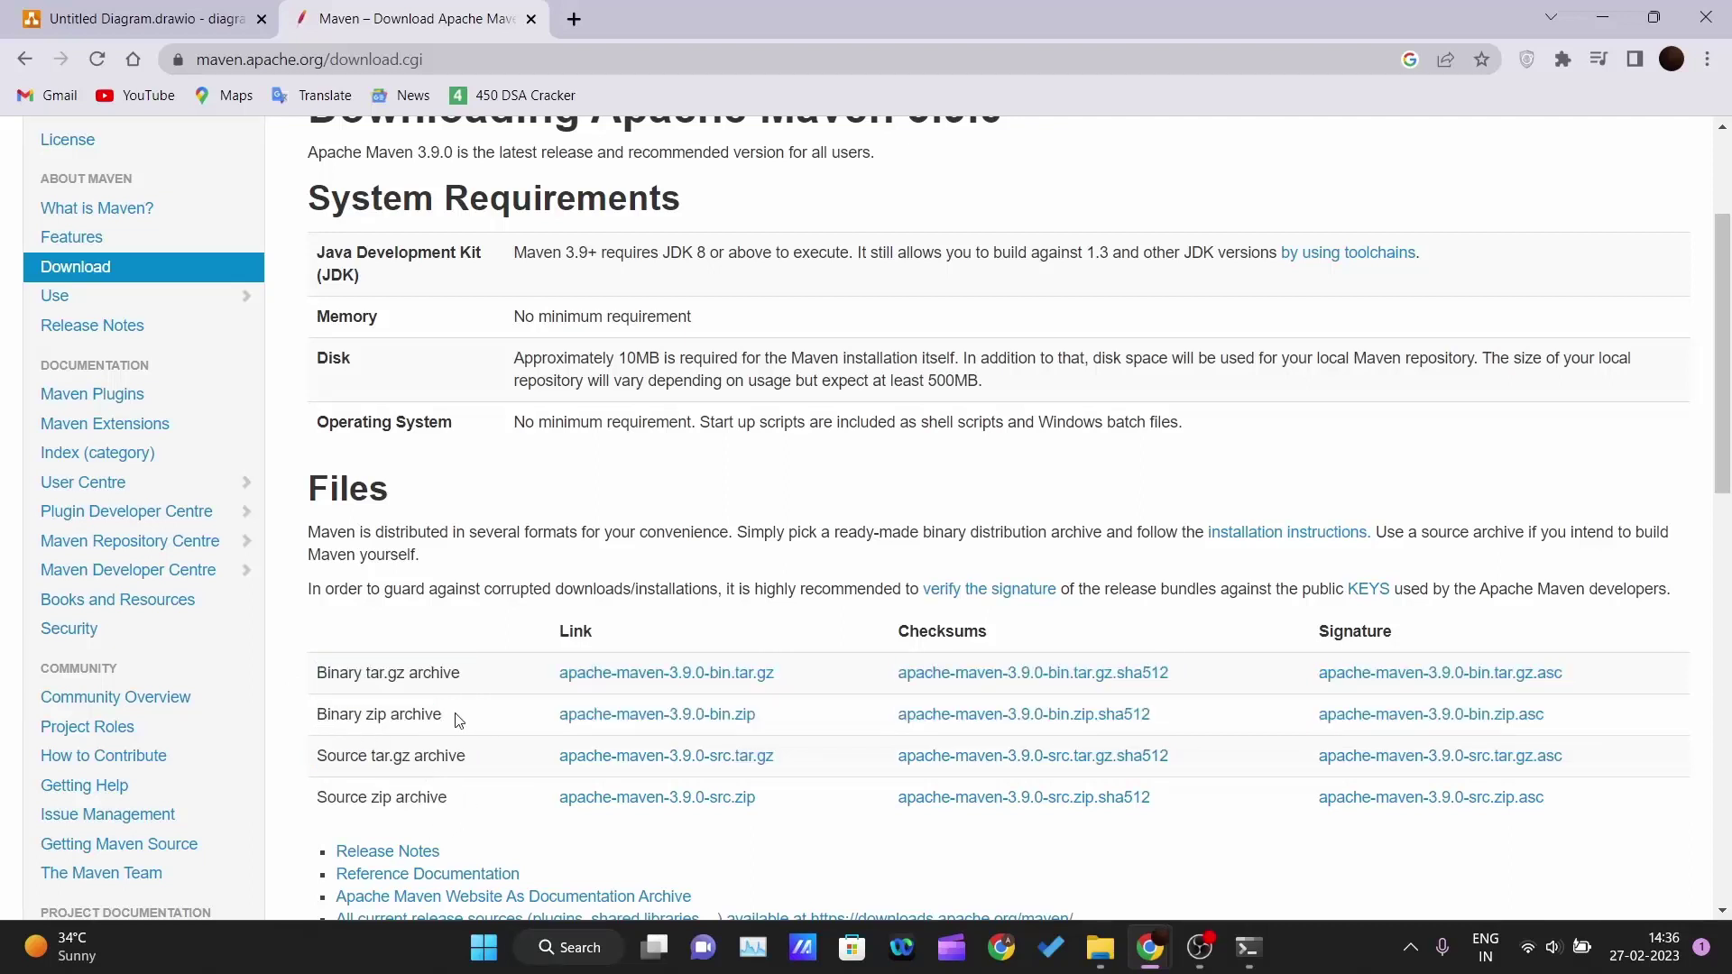
{"action": "left_click", "coordinate": [702, 717]}
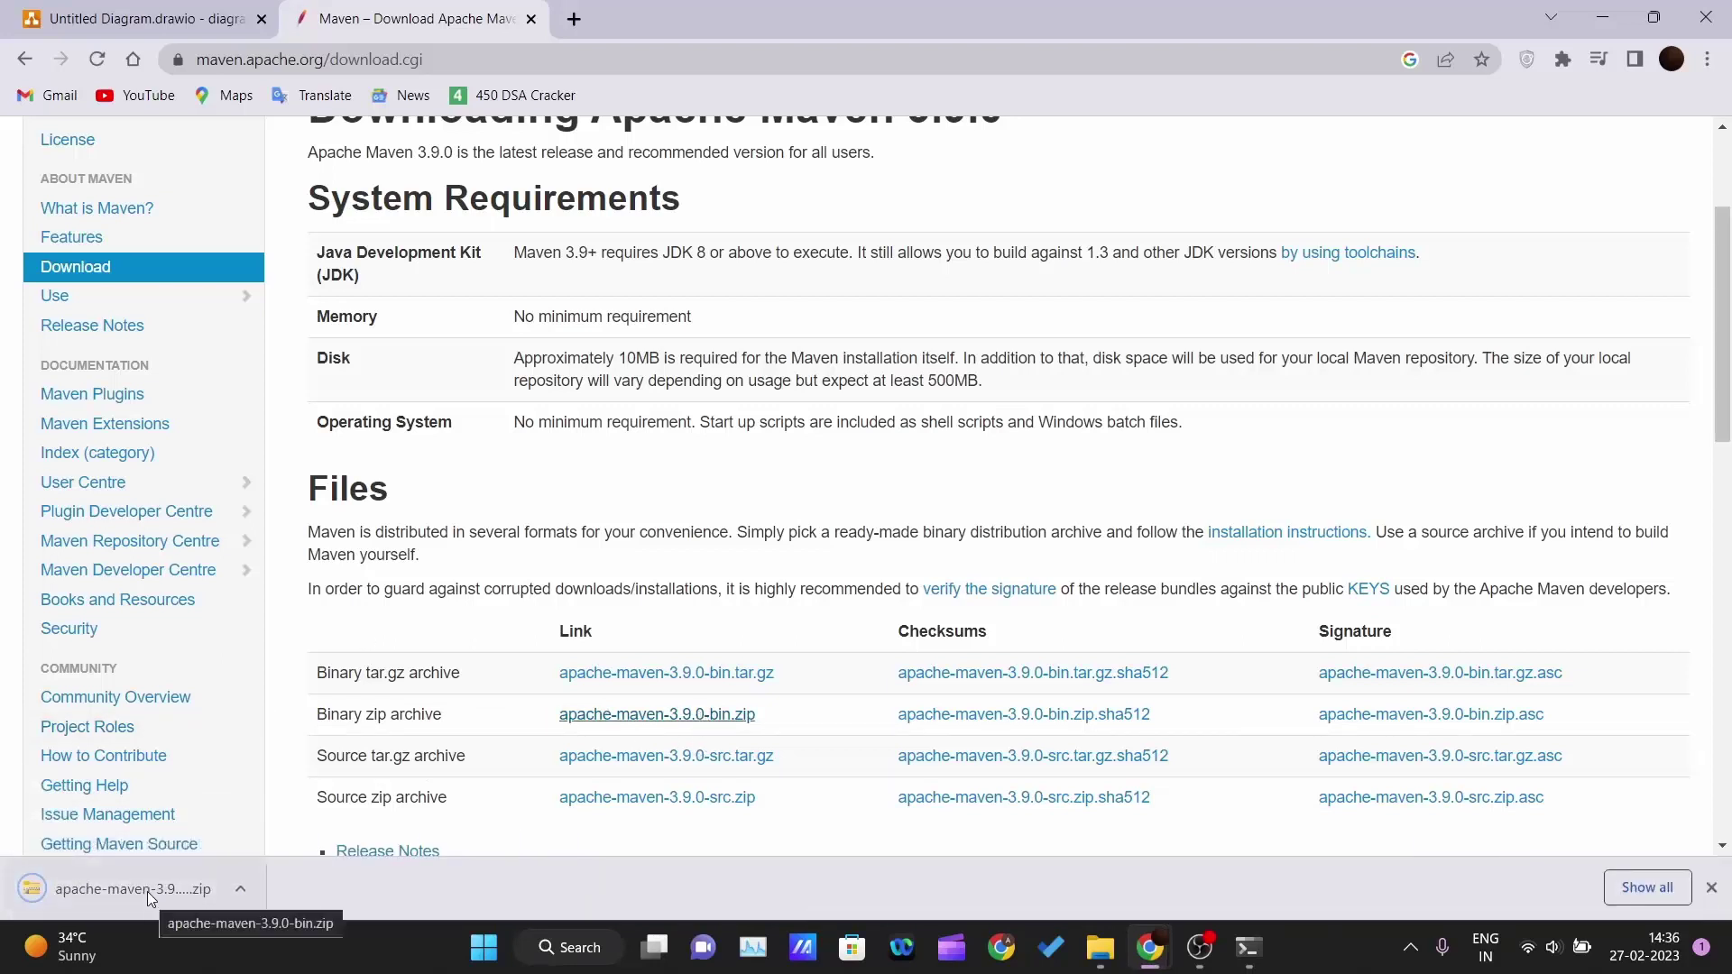
{"action": "left_click", "coordinate": [239, 891]}
{"action": "left_click", "coordinate": [295, 720]}
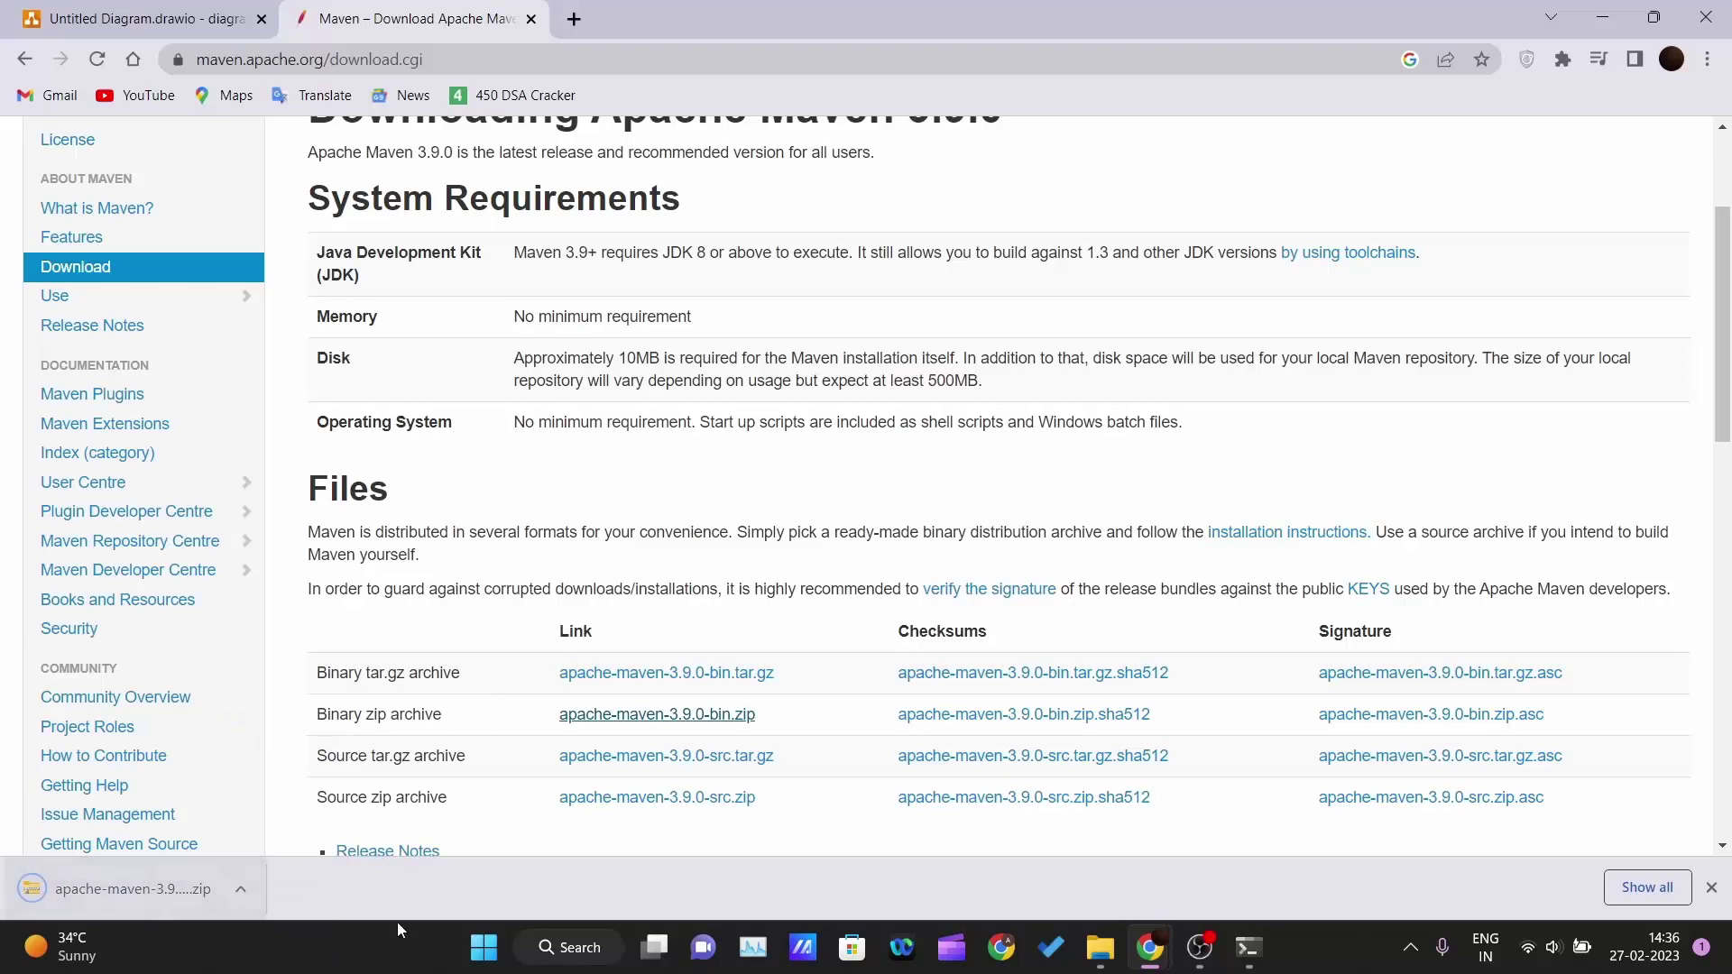
Switch to File Explorer, check the contents of apache-maven-3.9.0-bin.zip in the Downloads folder and return to Downloads.
{"action": "left_click", "coordinate": [1100, 947]}
{"action": "left_click", "coordinate": [75, 303]}
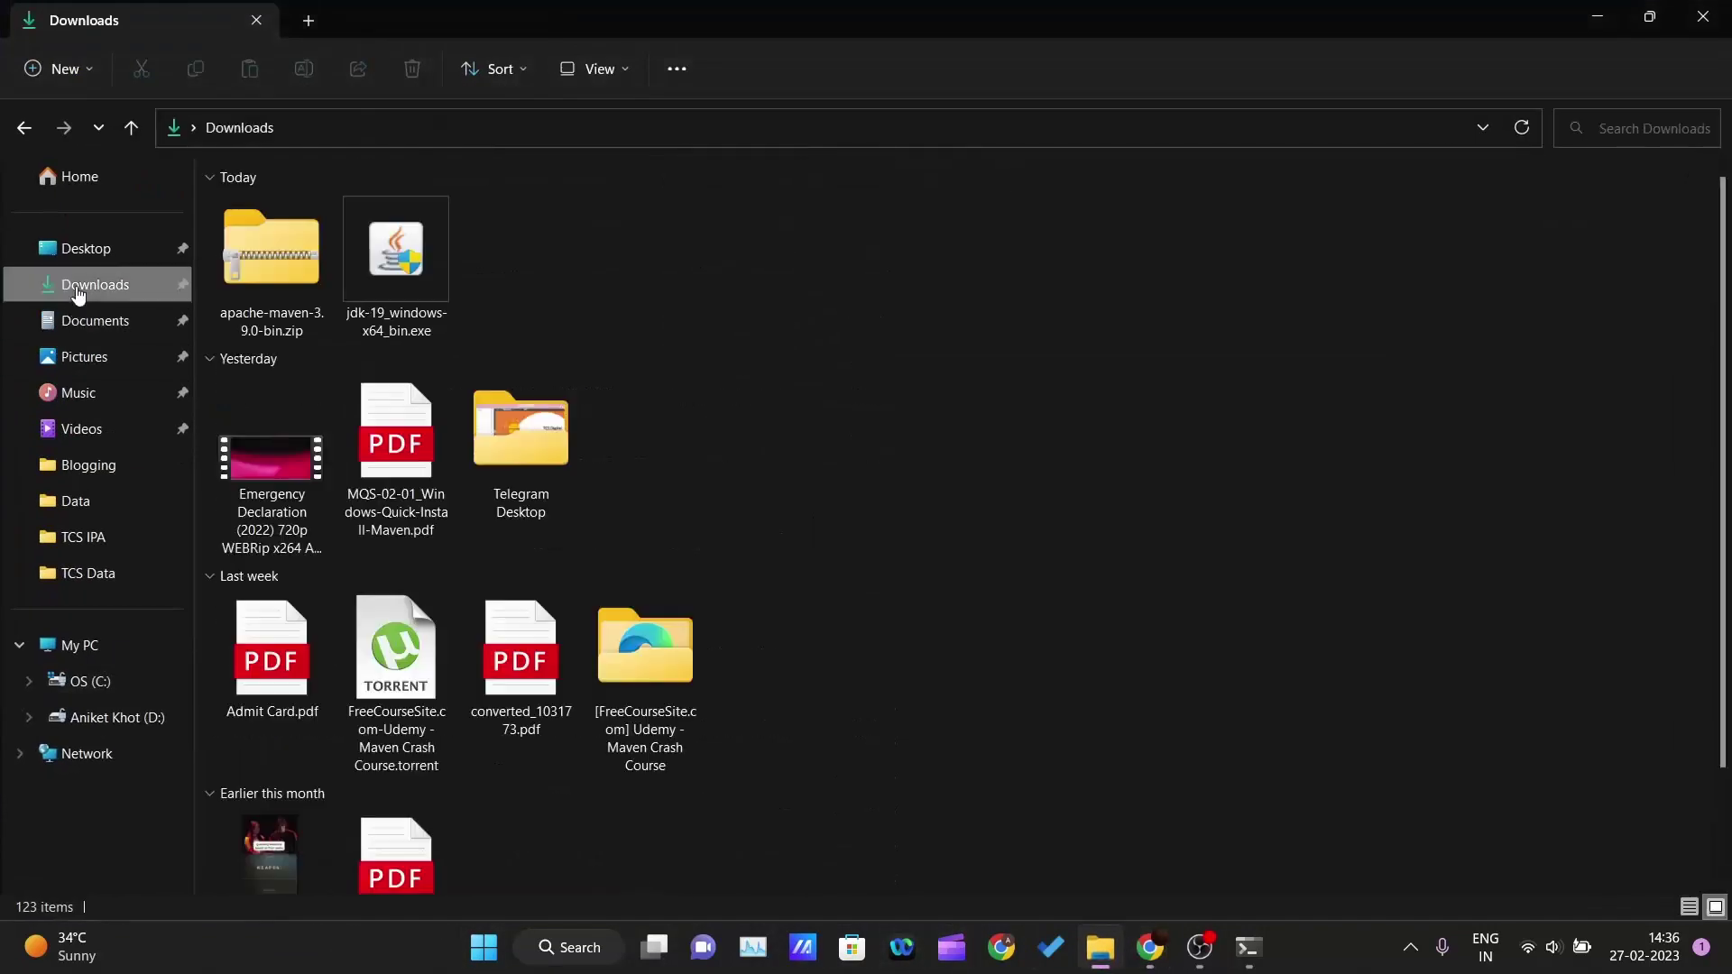
{"action": "double_click", "coordinate": [271, 267]}
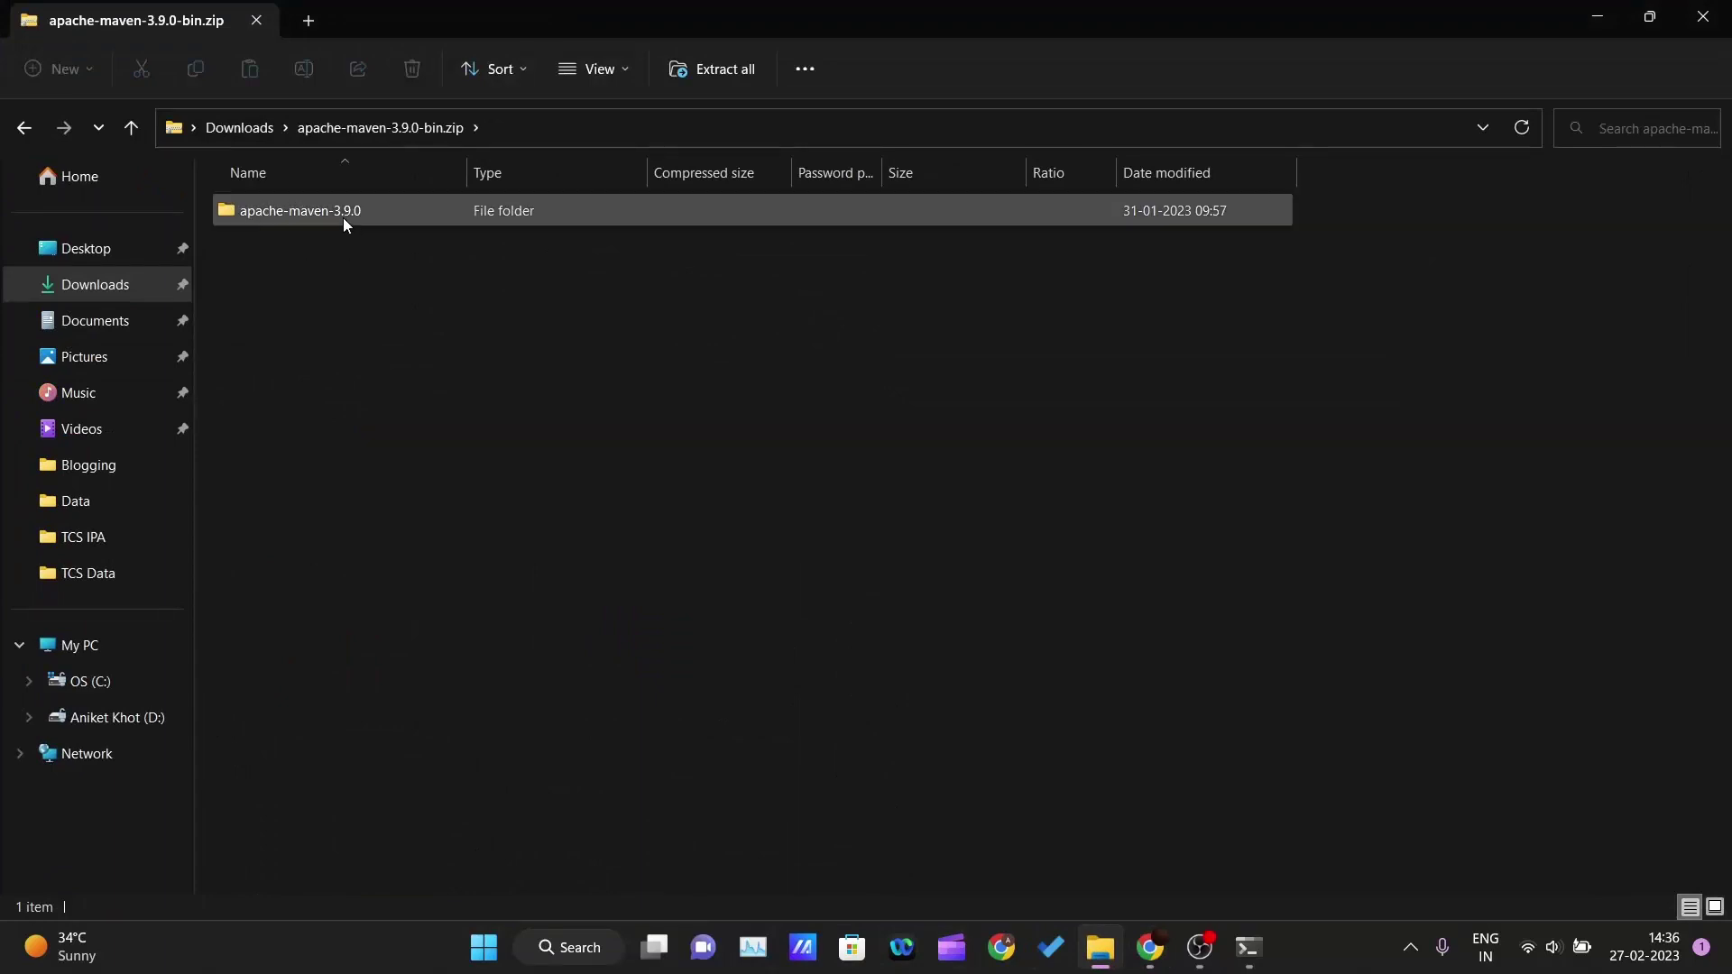
{"action": "left_click", "coordinate": [263, 133]}
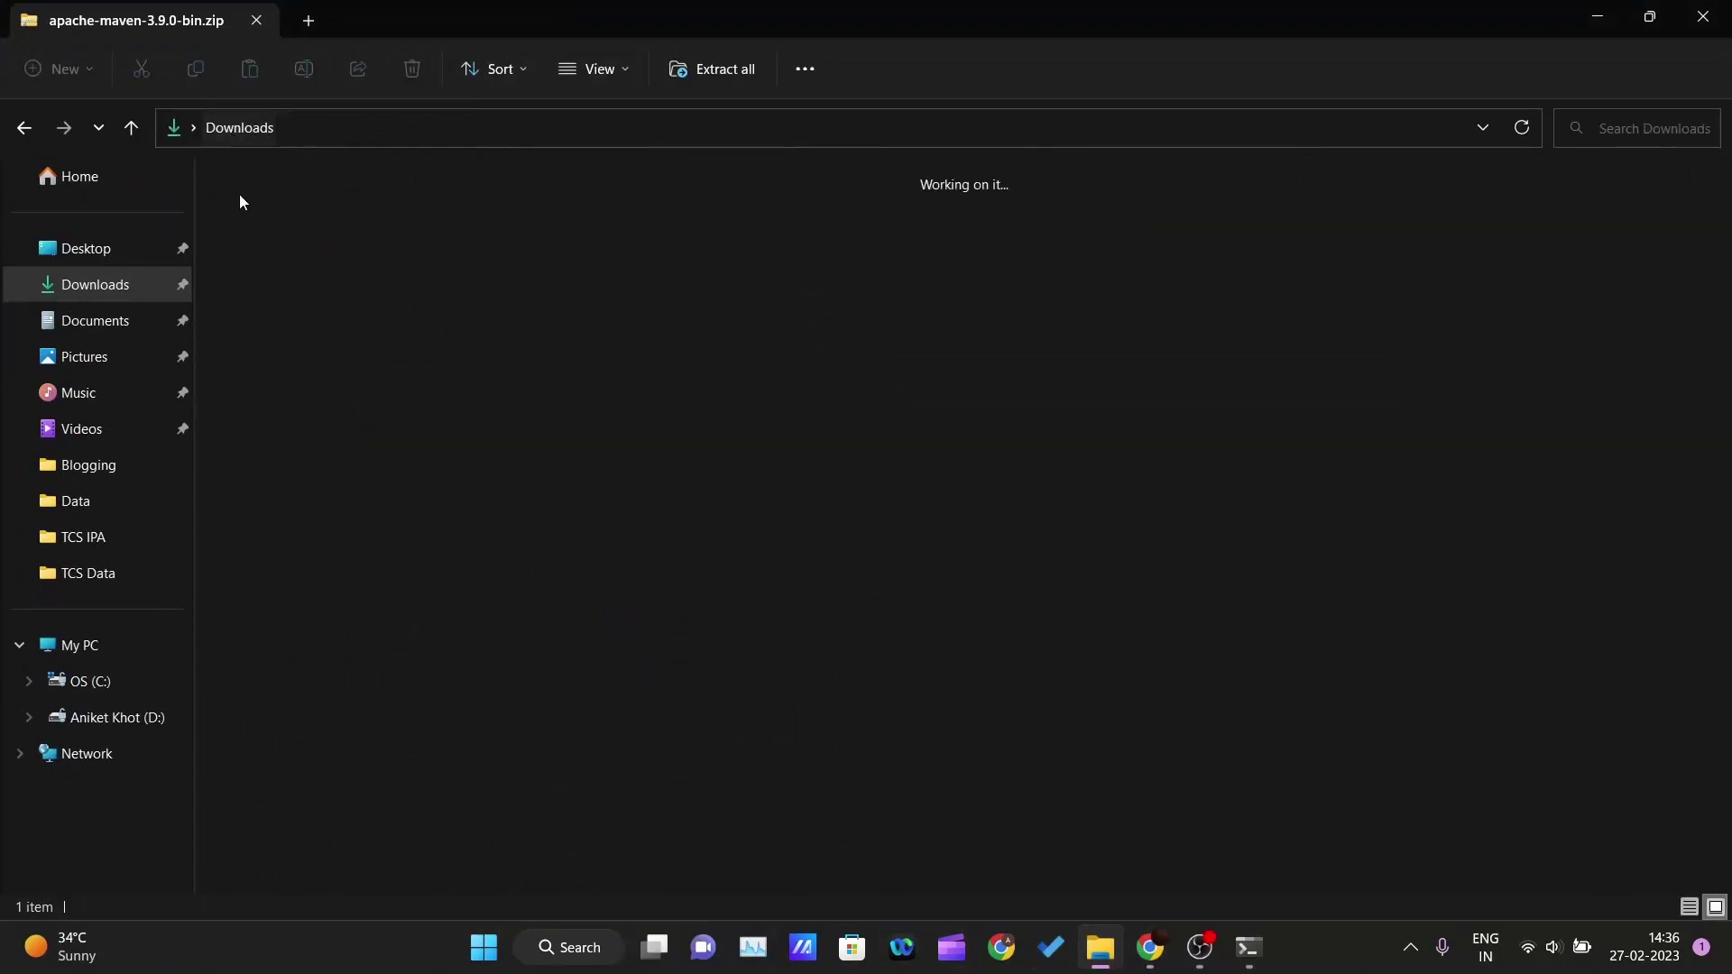
Extract apache-maven-3.9.0-bin.zip to the Desktop.
{"action": "right_click", "coordinate": [274, 267]}
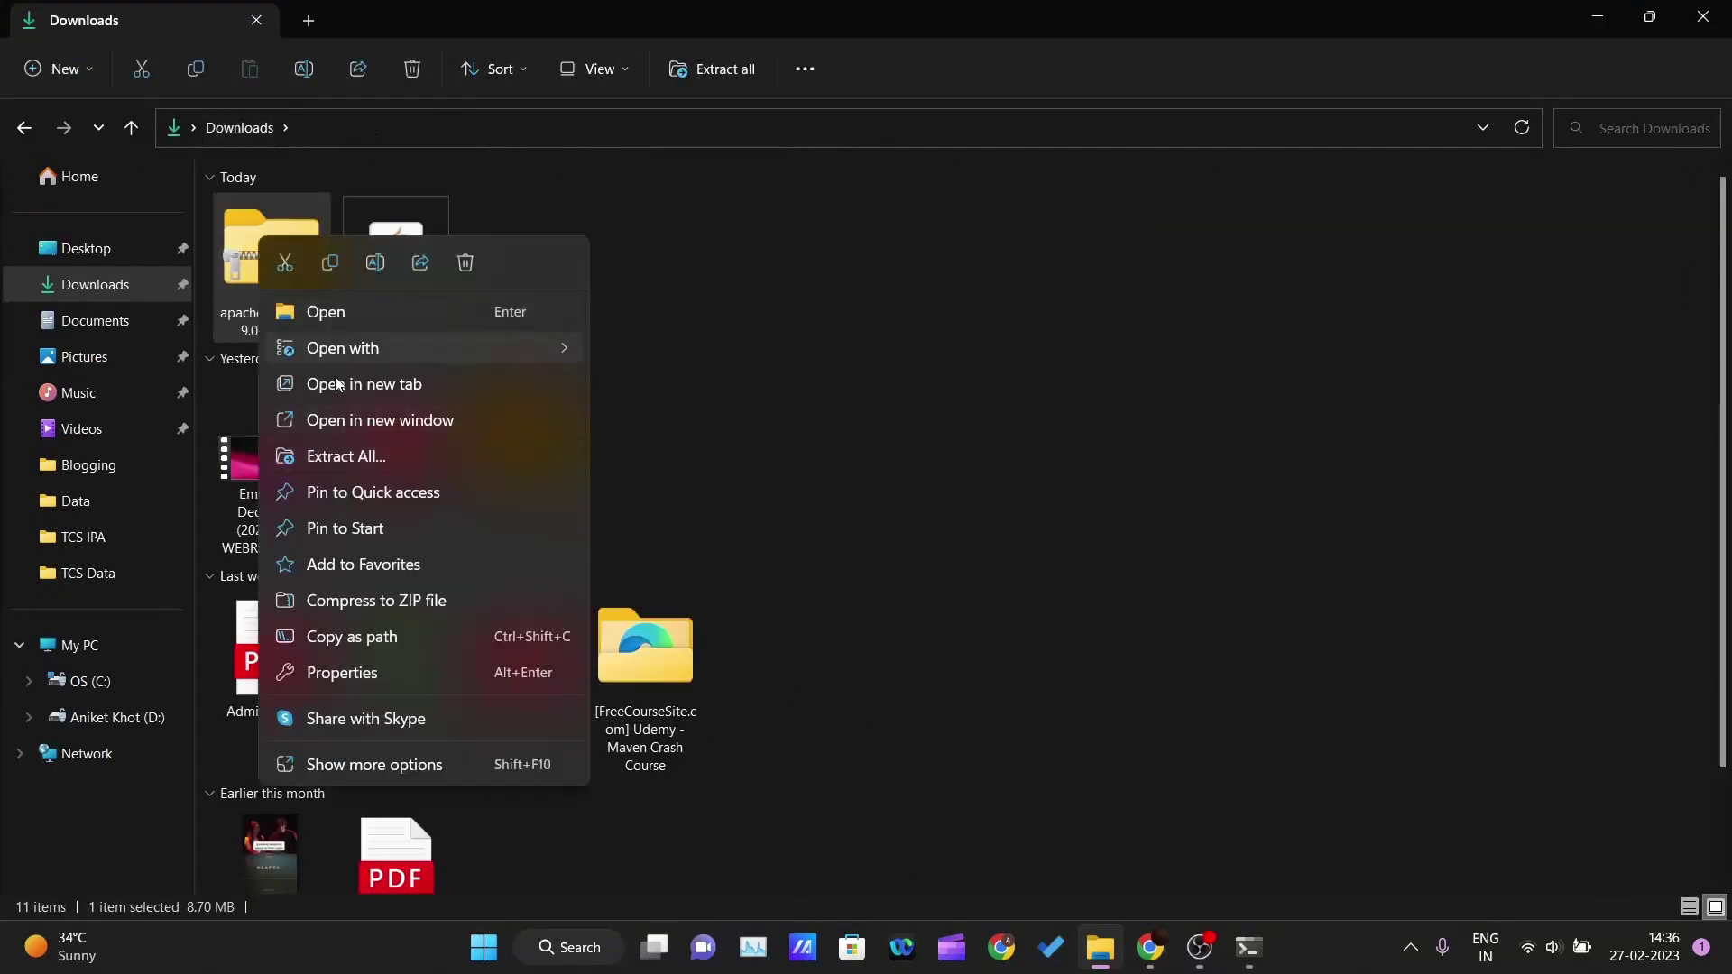
{"action": "left_click", "coordinate": [327, 457]}
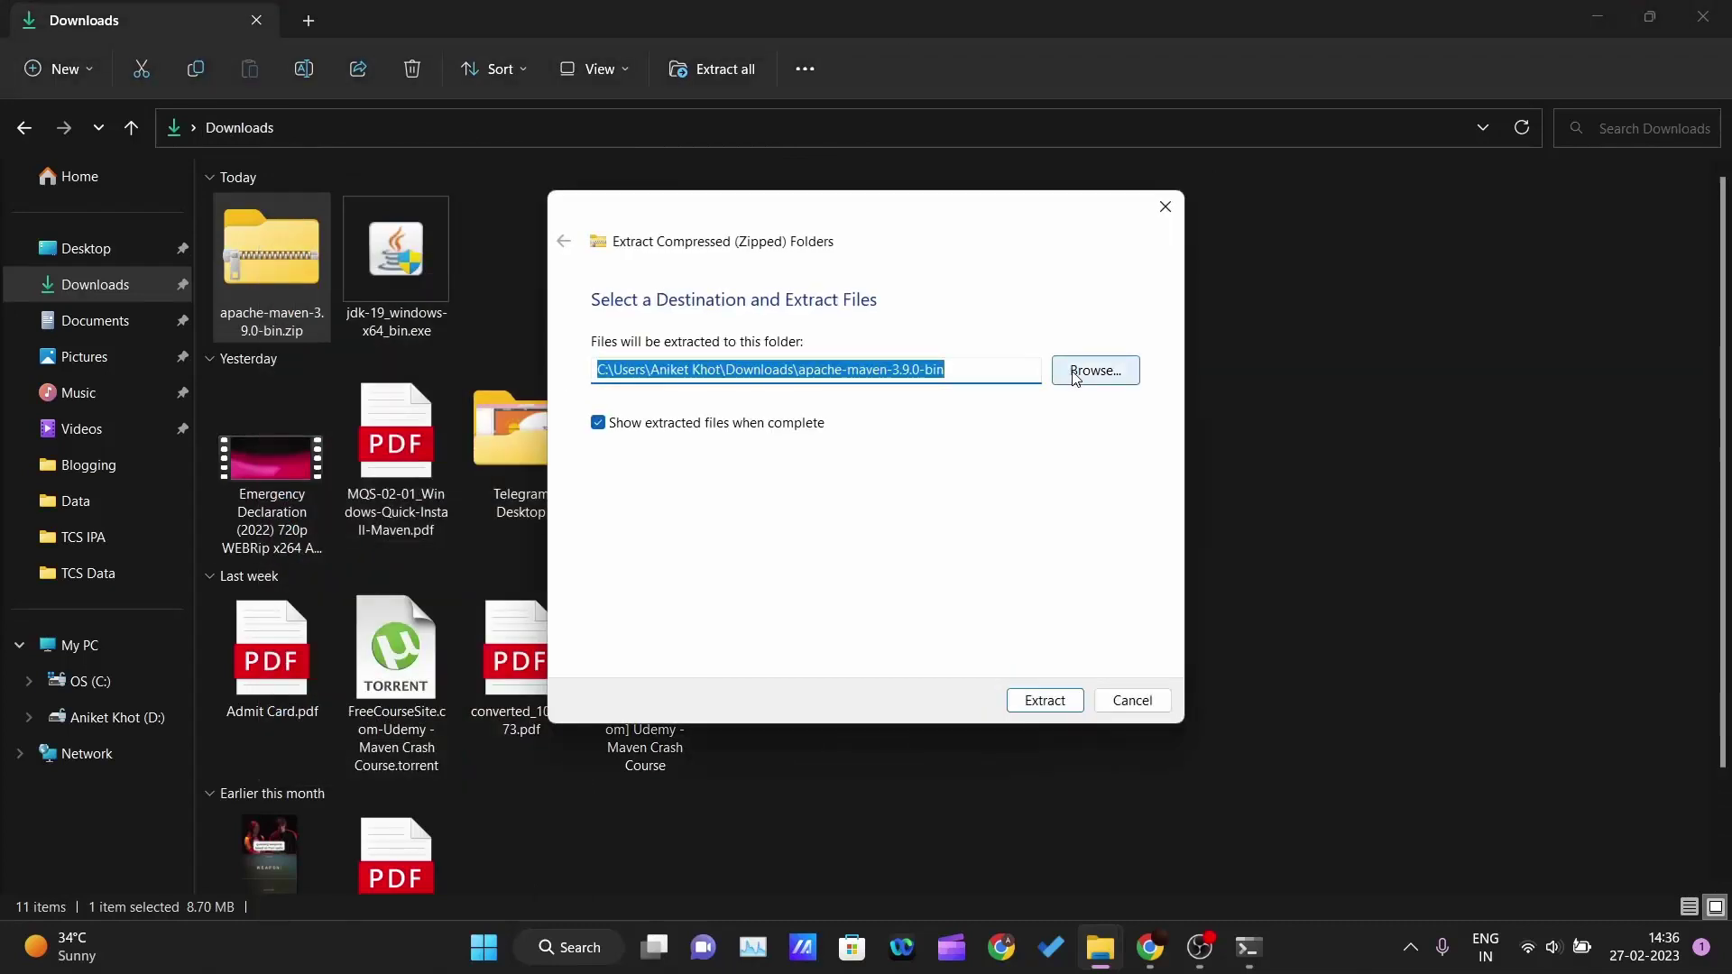
{"action": "left_click", "coordinate": [1074, 386]}
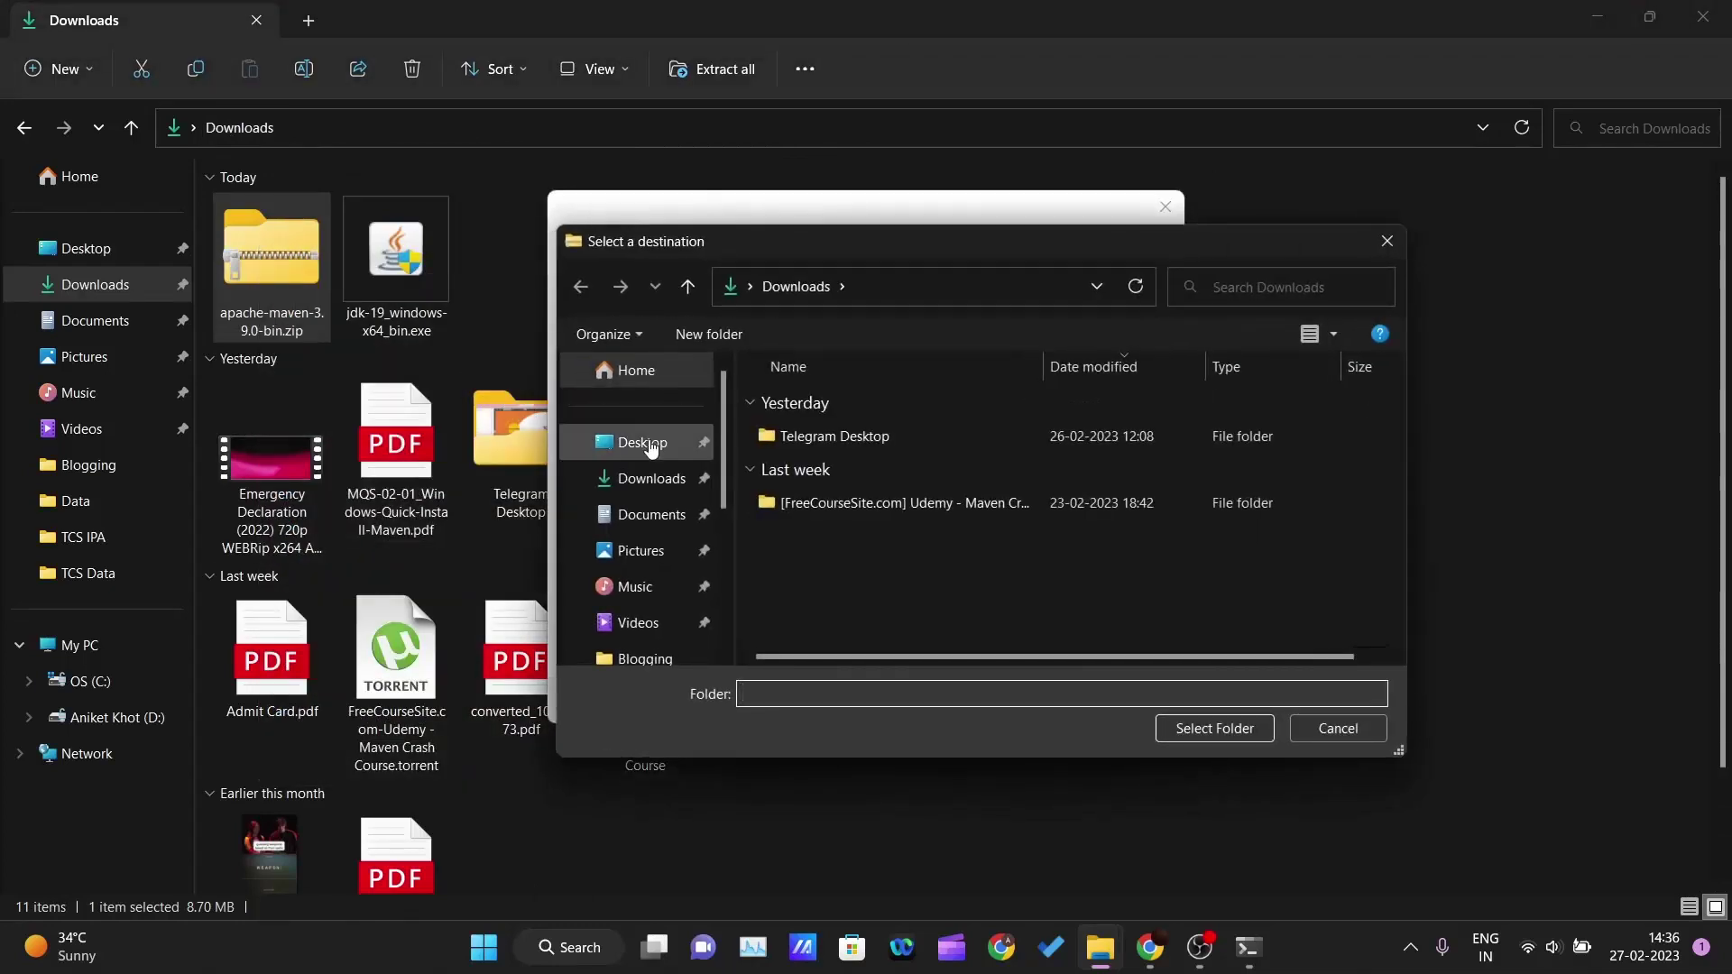
{"action": "left_click", "coordinate": [666, 451]}
{"action": "left_click", "coordinate": [1182, 727]}
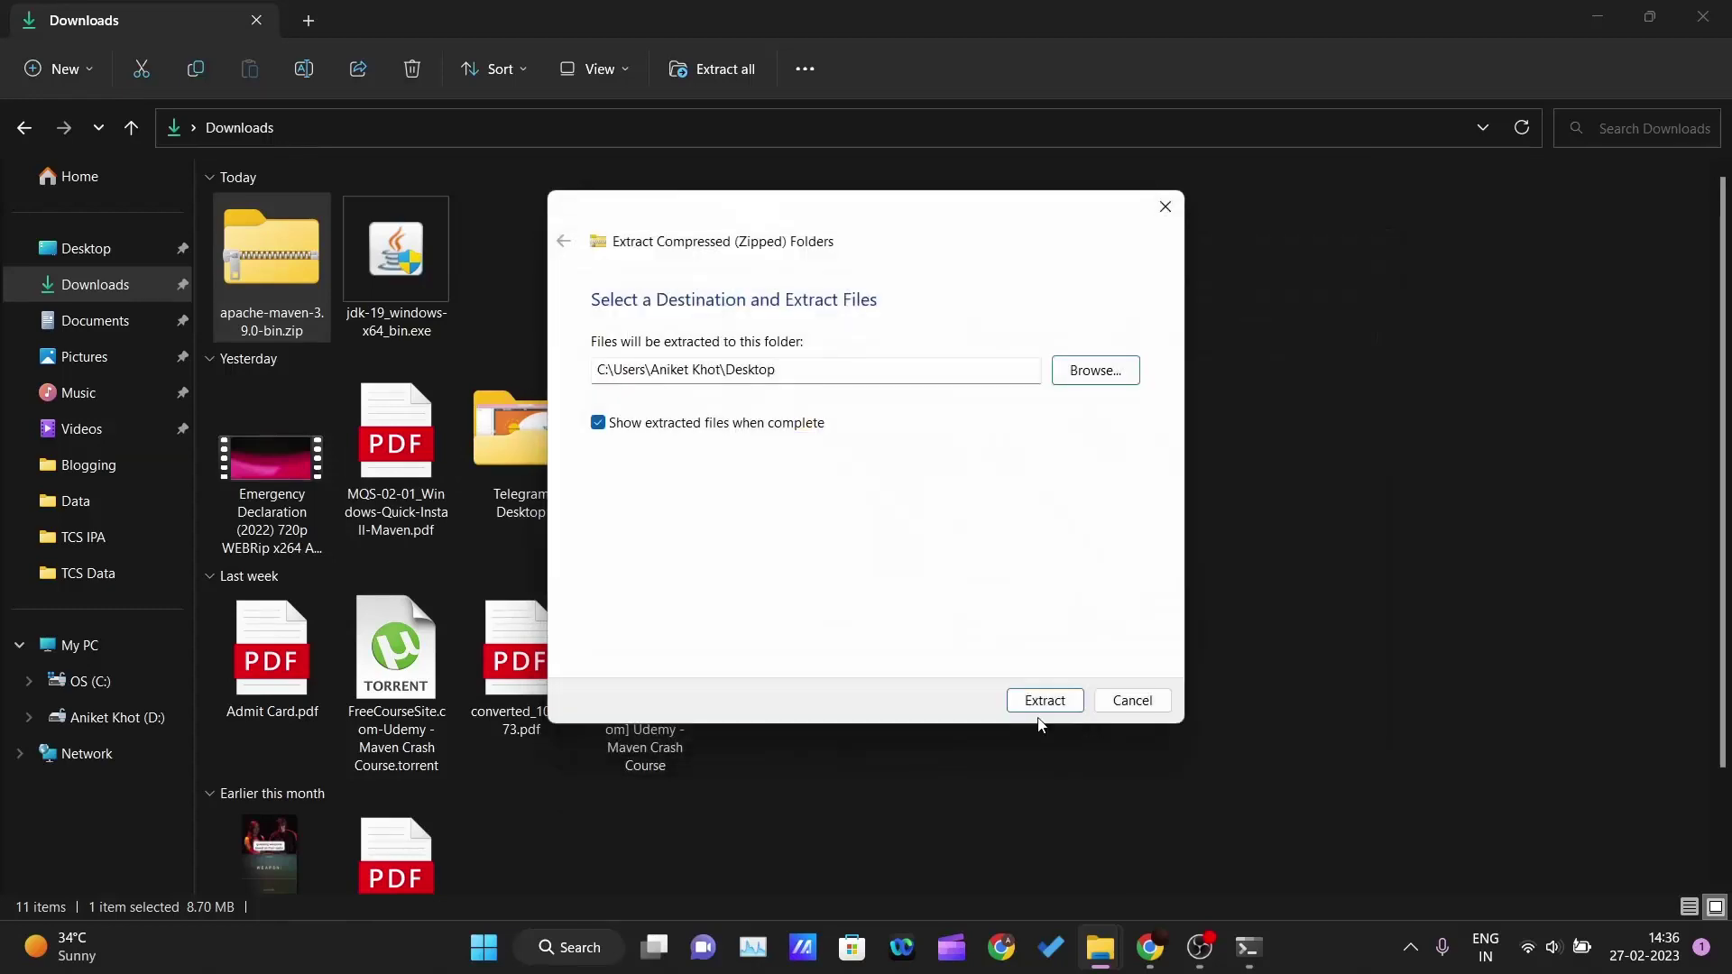
{"action": "left_click", "coordinate": [1047, 701]}
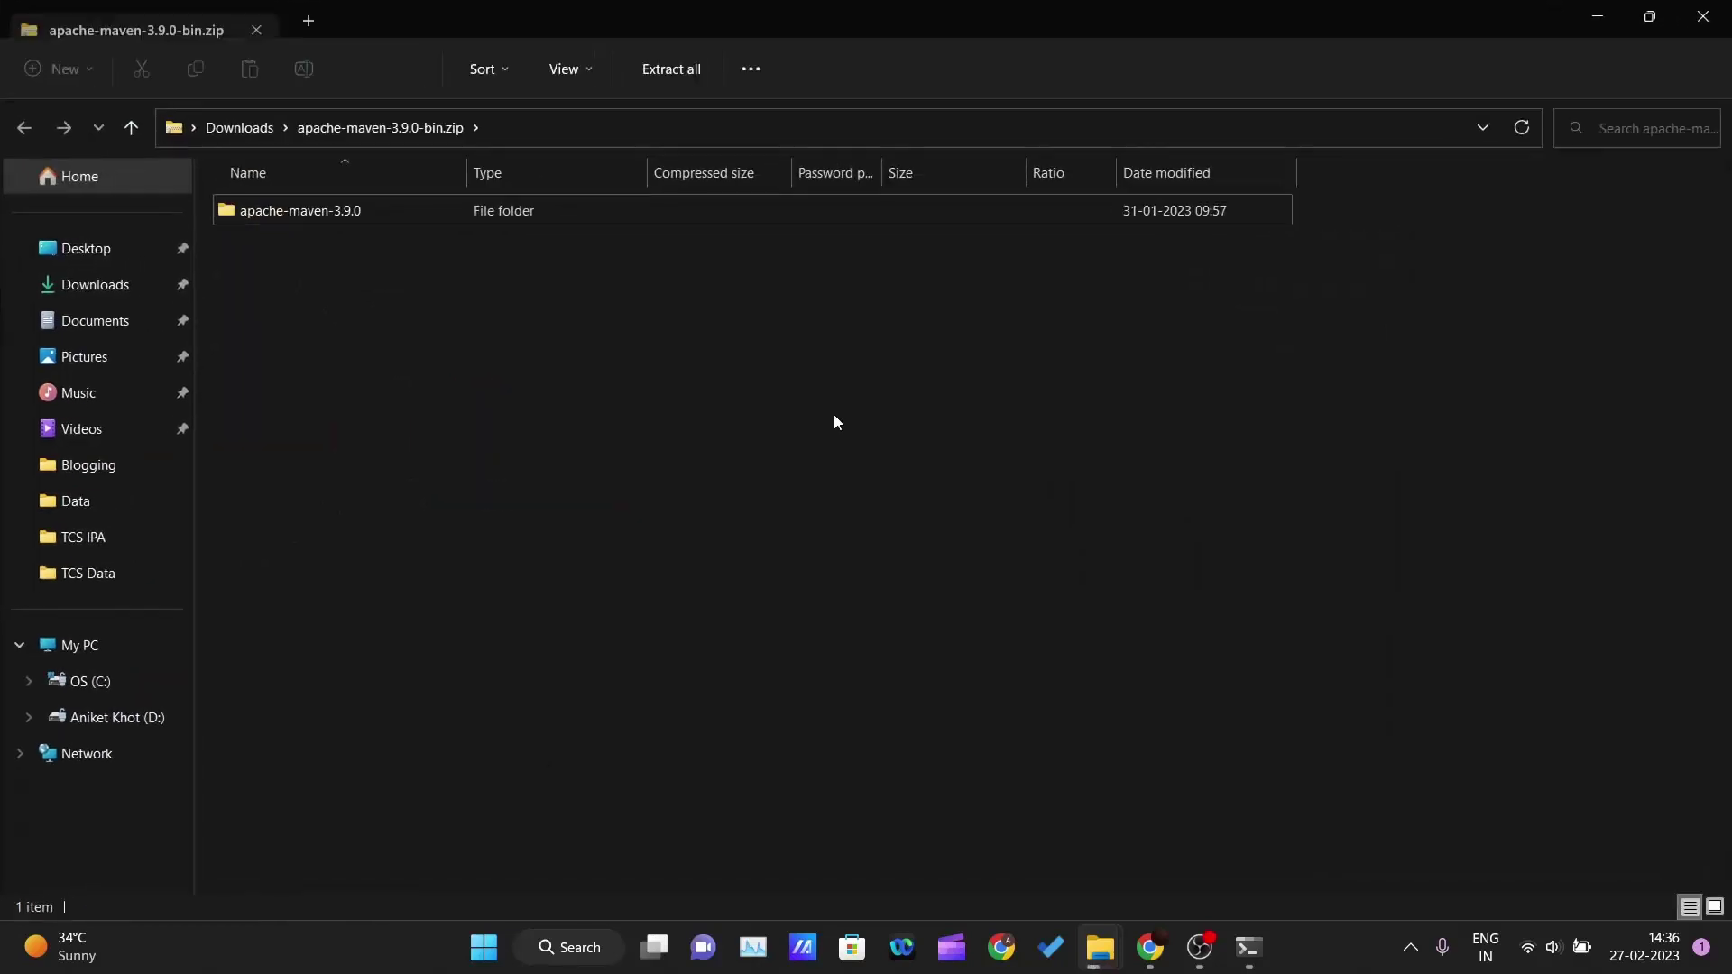
Check the contents of the extracted apache-maven-3.9.0 folder and return to the Desktop folder.
{"action": "left_click", "coordinate": [308, 217]}
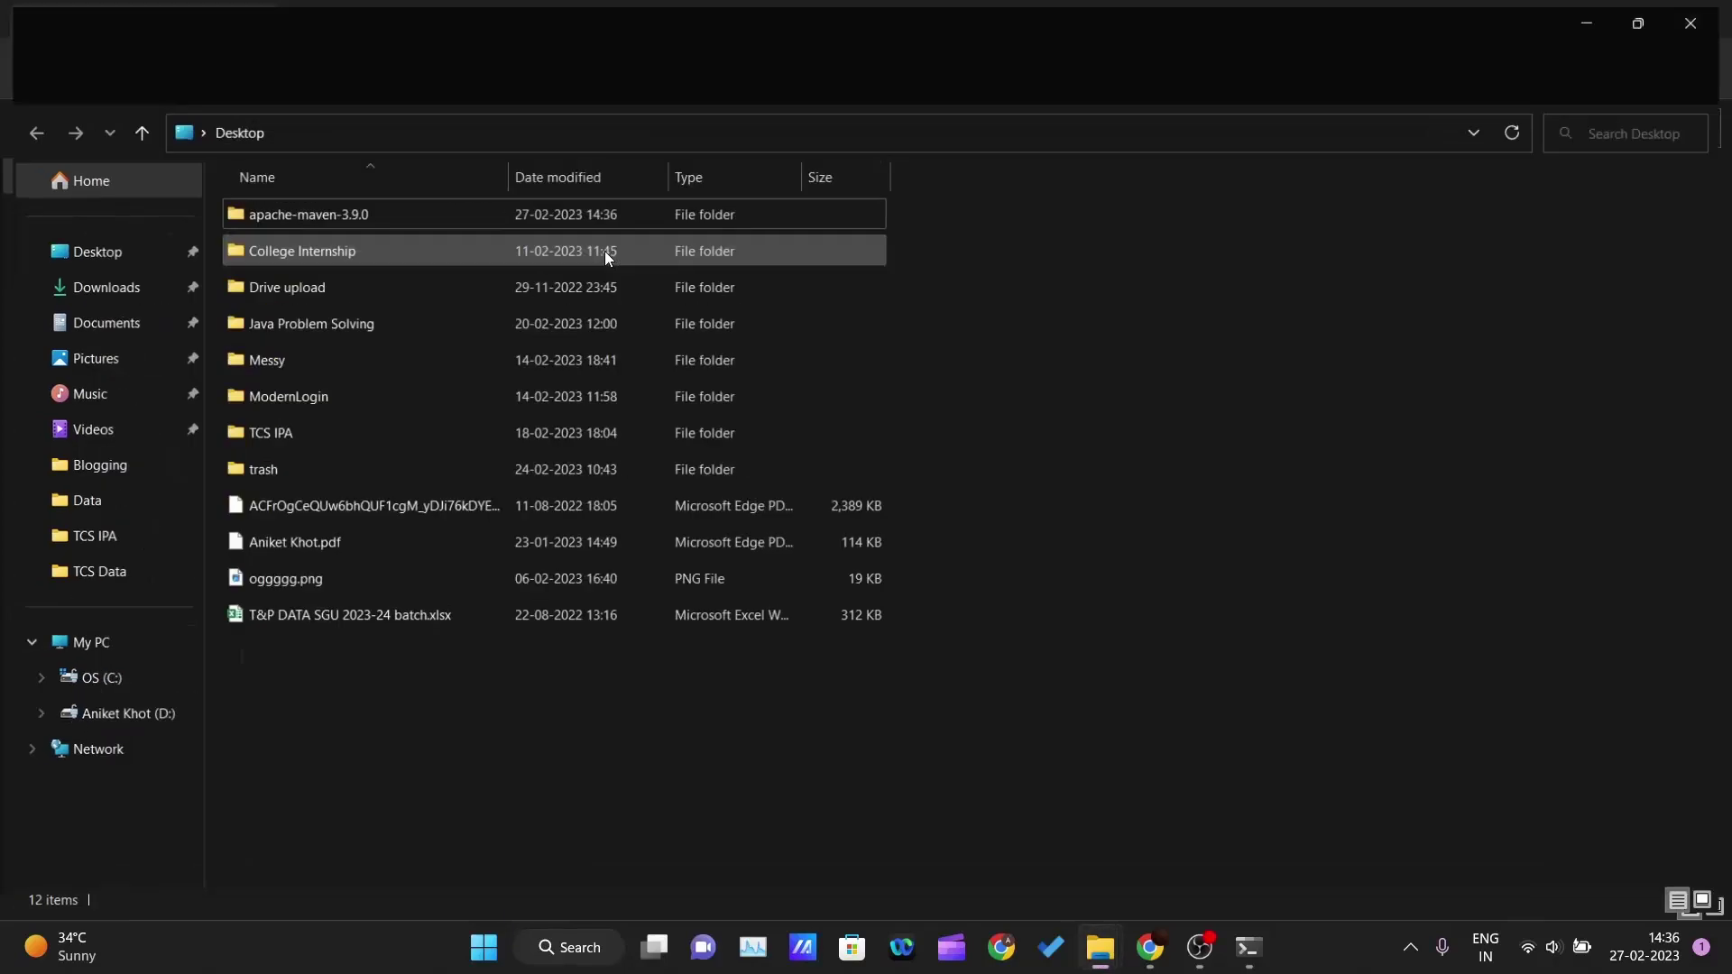
{"action": "double_click", "coordinate": [292, 213]}
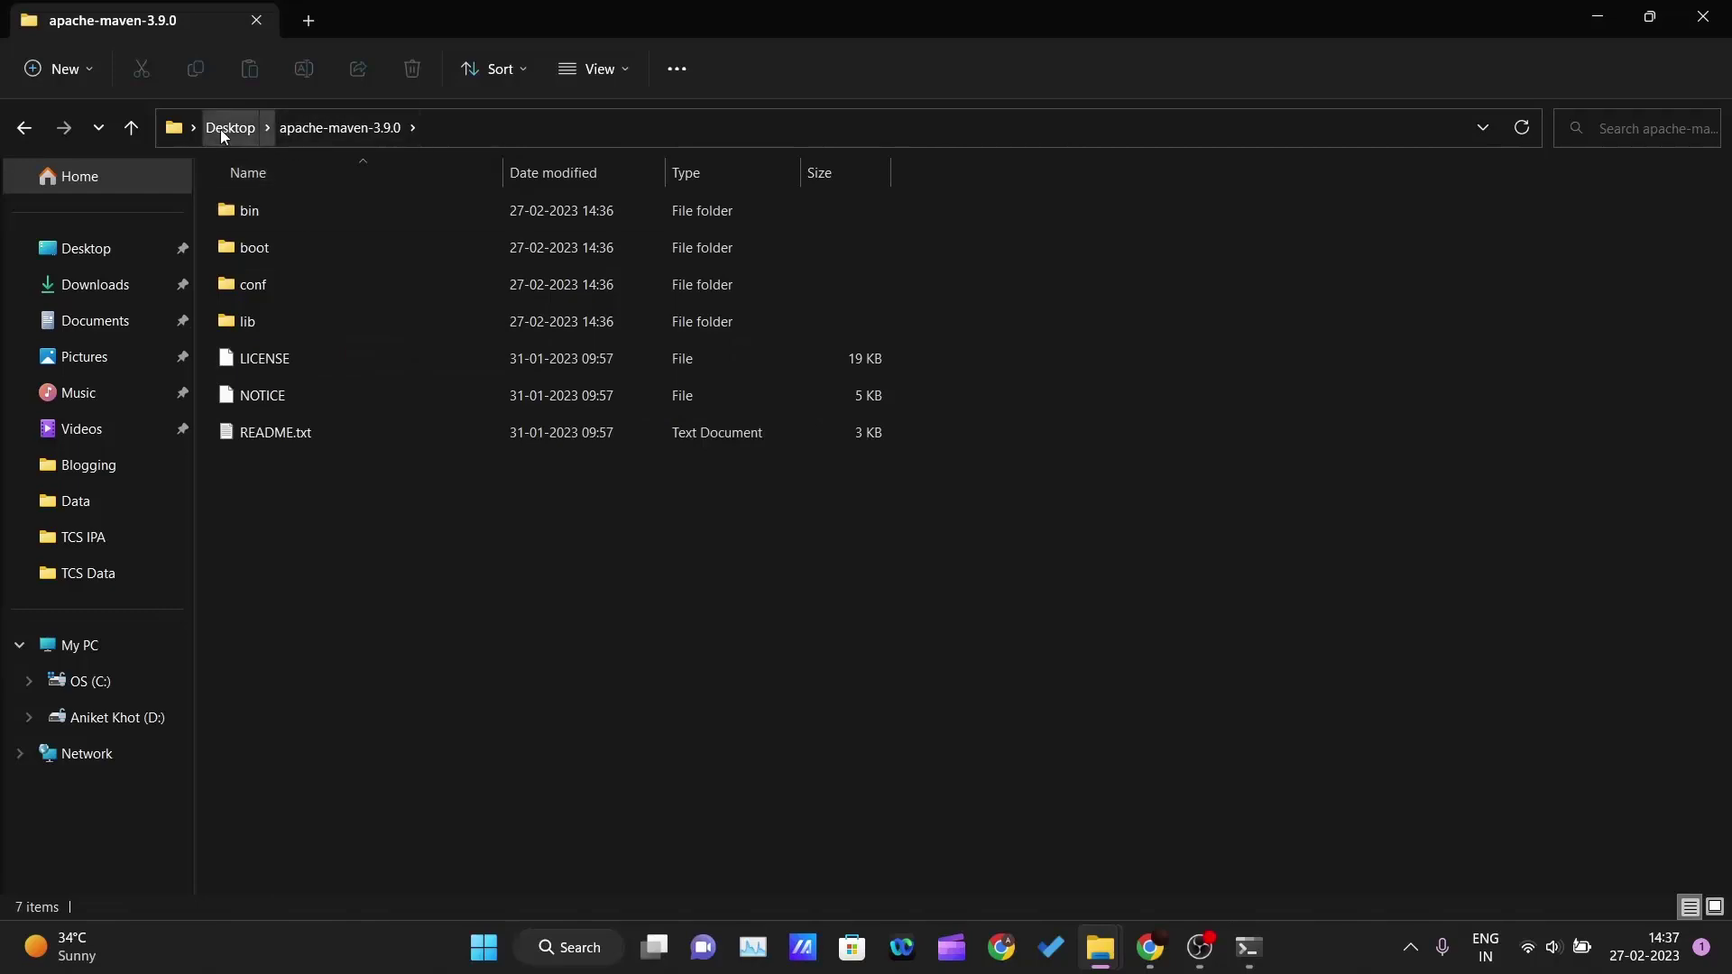
{"action": "left_click", "coordinate": [223, 133]}
Move the apache-maven-3.9.0 folder from the Desktop into C:\Program Files\Java, granting administrator permission.
{"action": "right_click", "coordinate": [294, 213]}
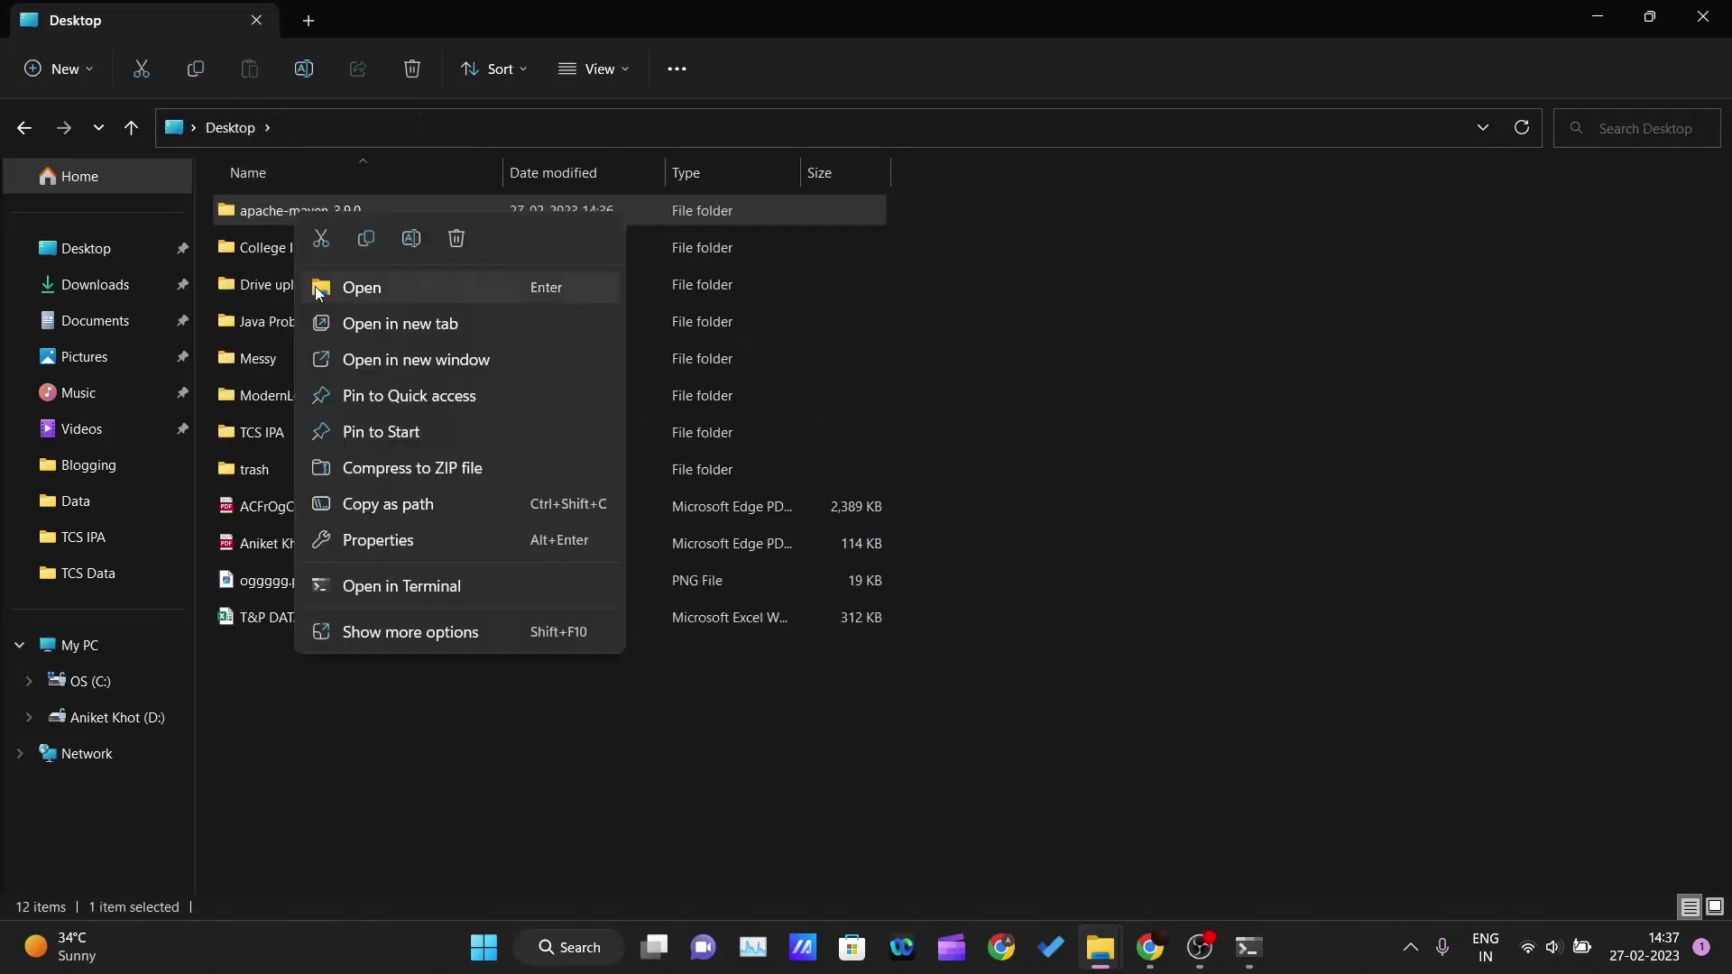
{"action": "left_click", "coordinate": [321, 240]}
{"action": "left_click", "coordinate": [145, 681]}
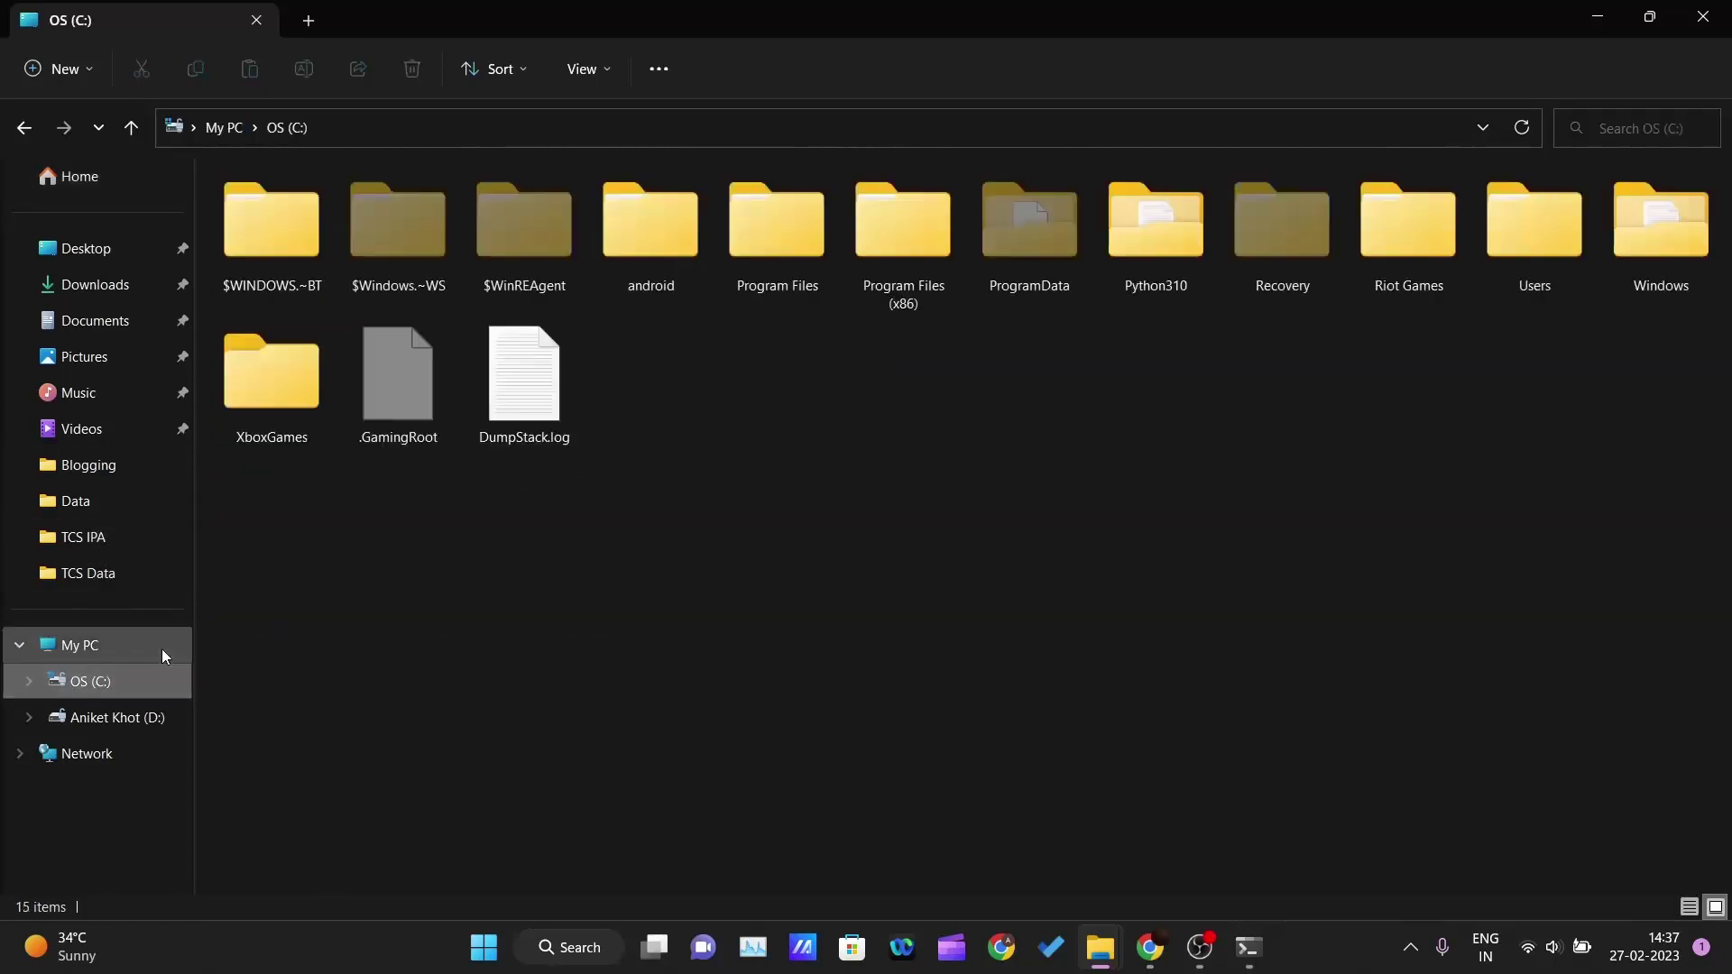
{"action": "double_click", "coordinate": [898, 273]}
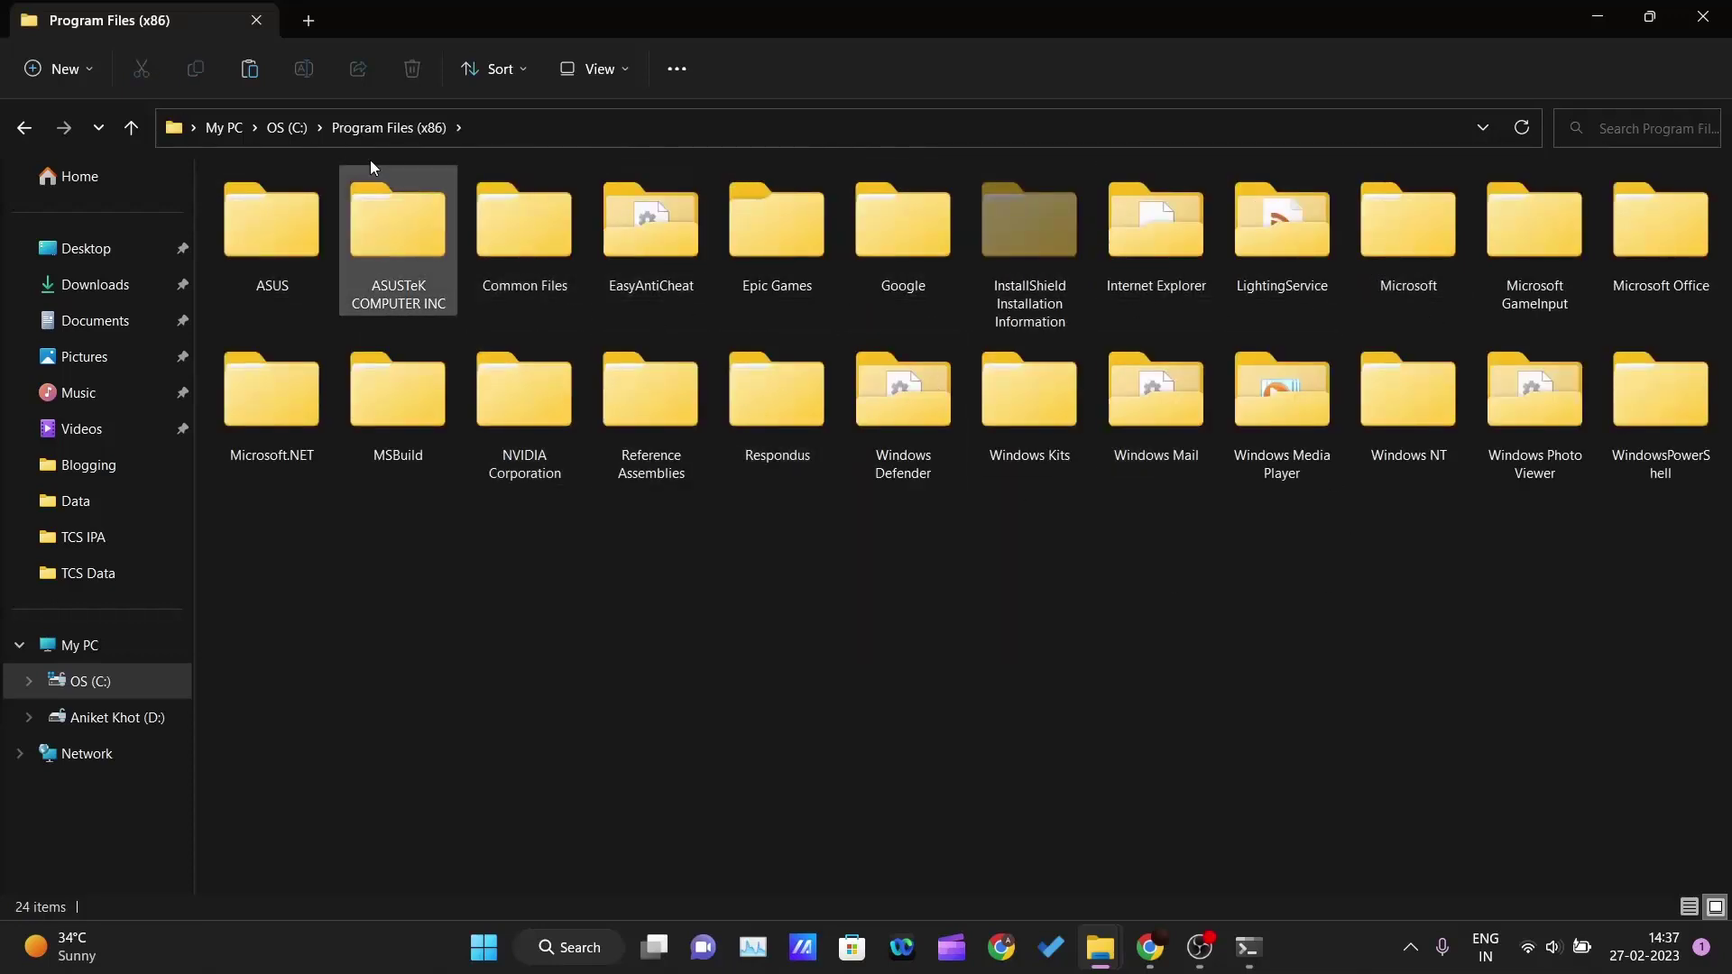
{"action": "left_click", "coordinate": [287, 127]}
{"action": "left_click", "coordinate": [806, 285]}
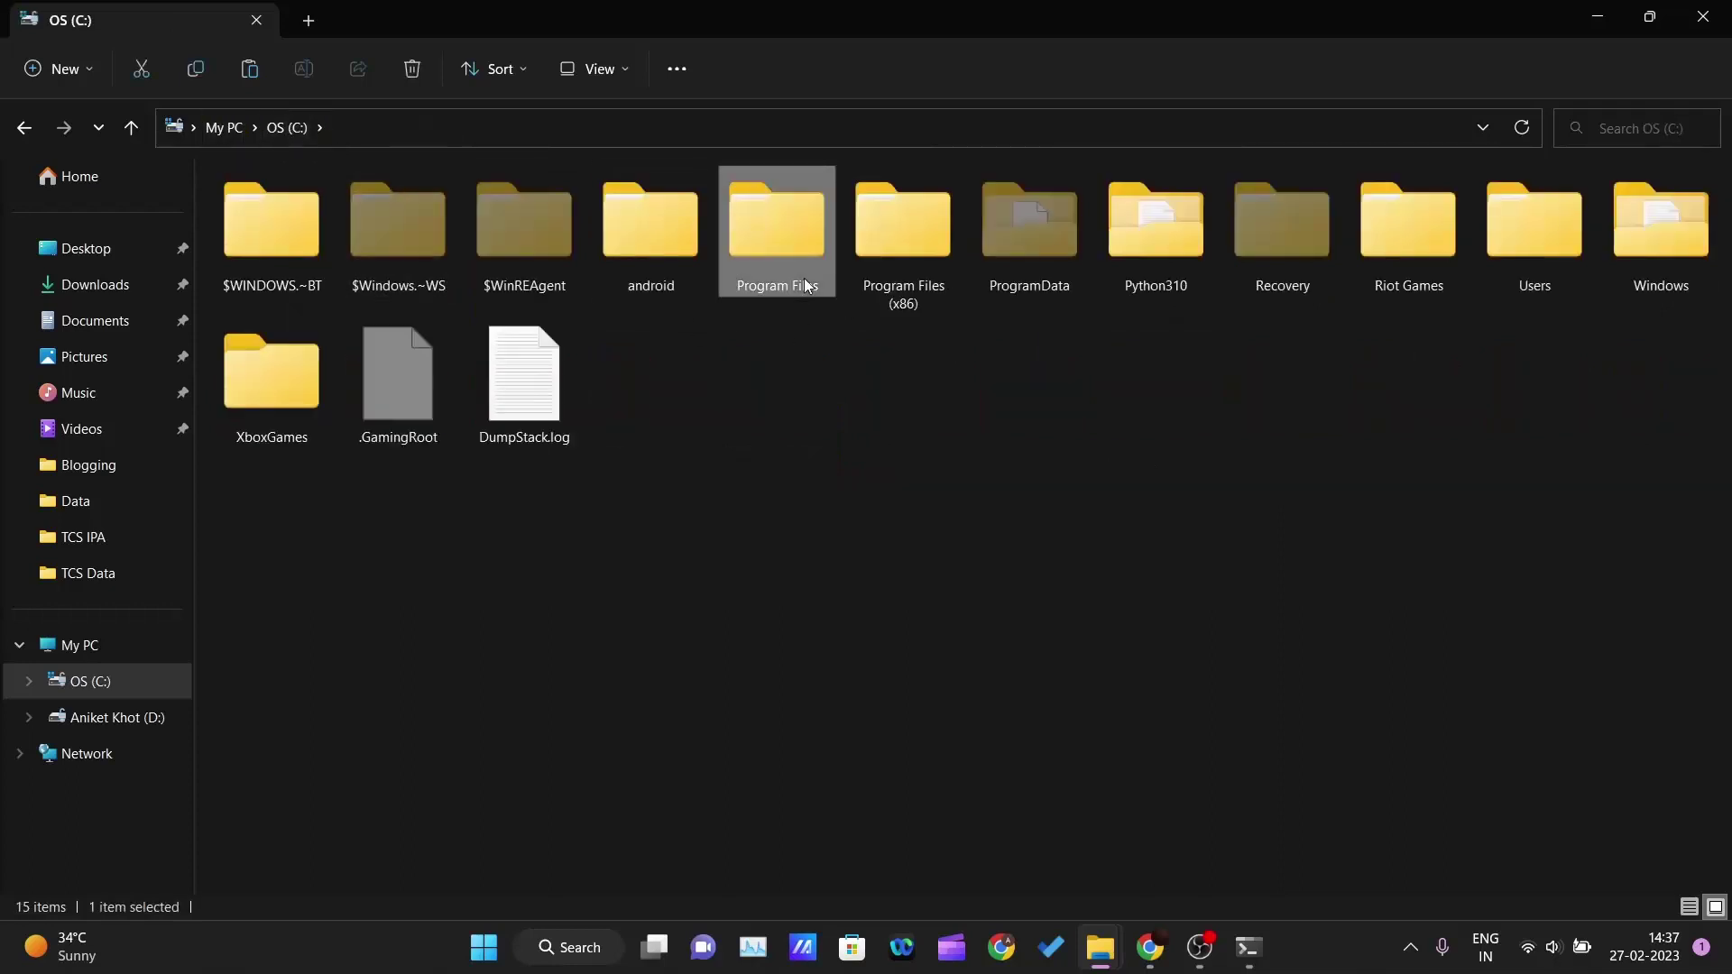
{"action": "double_click", "coordinate": [806, 285]}
{"action": "double_click", "coordinate": [1412, 260]}
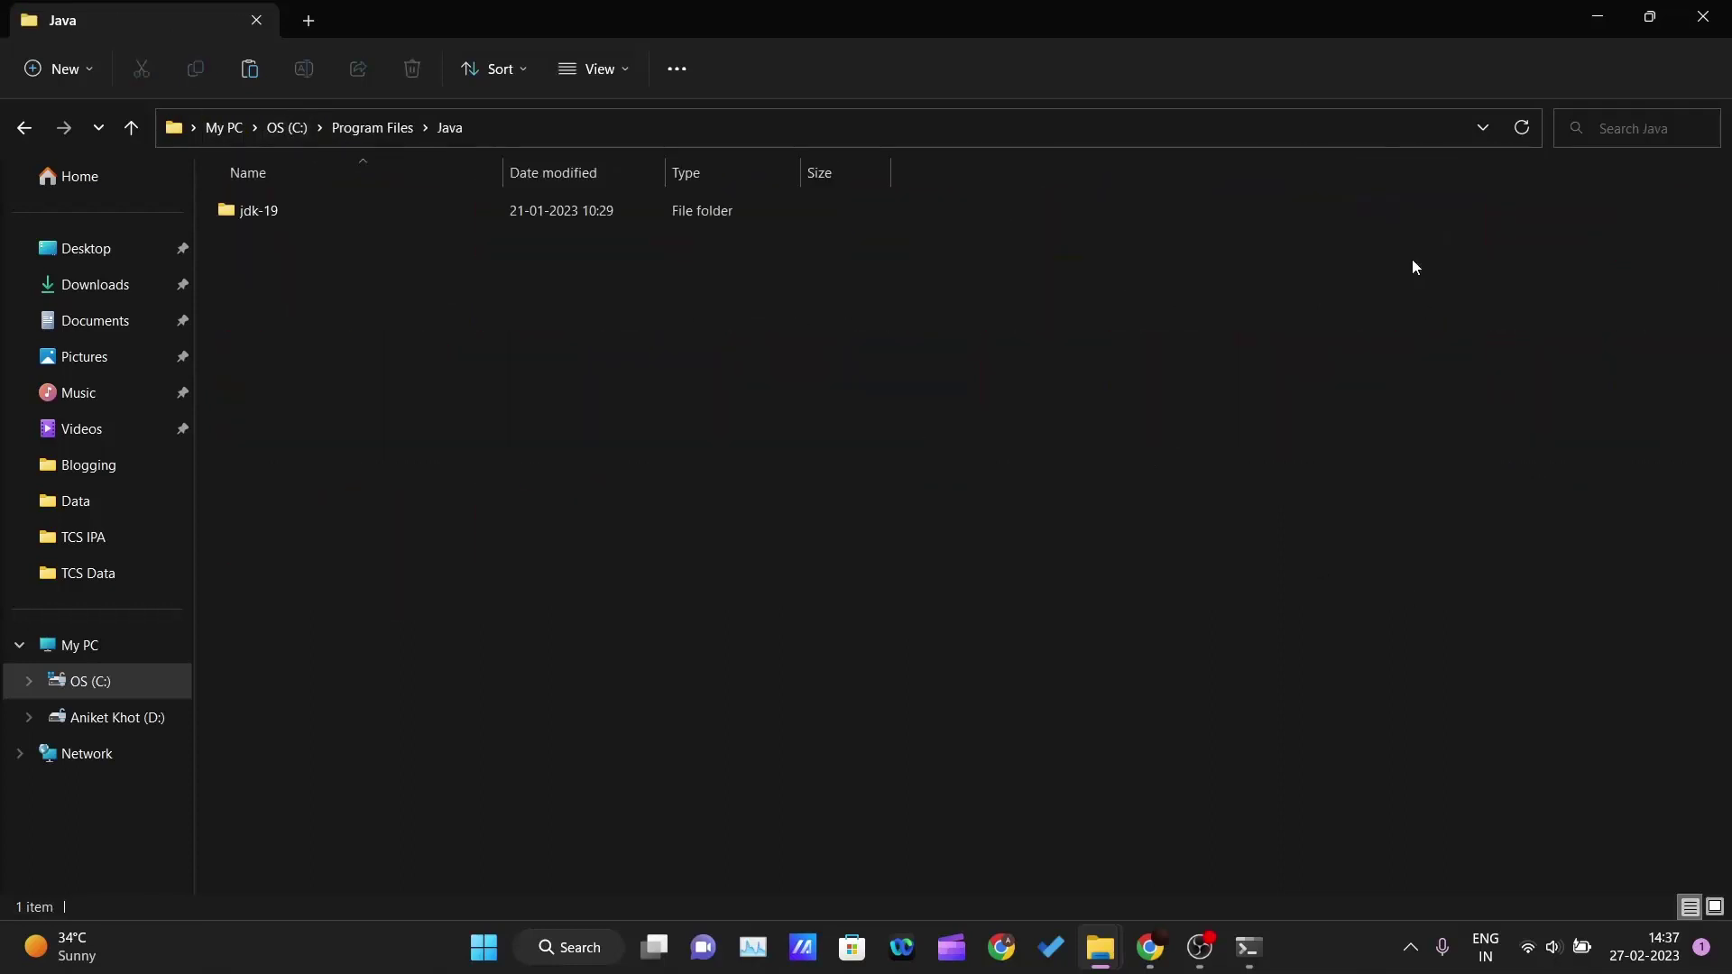
{"action": "key", "text": "ctrl+v"}
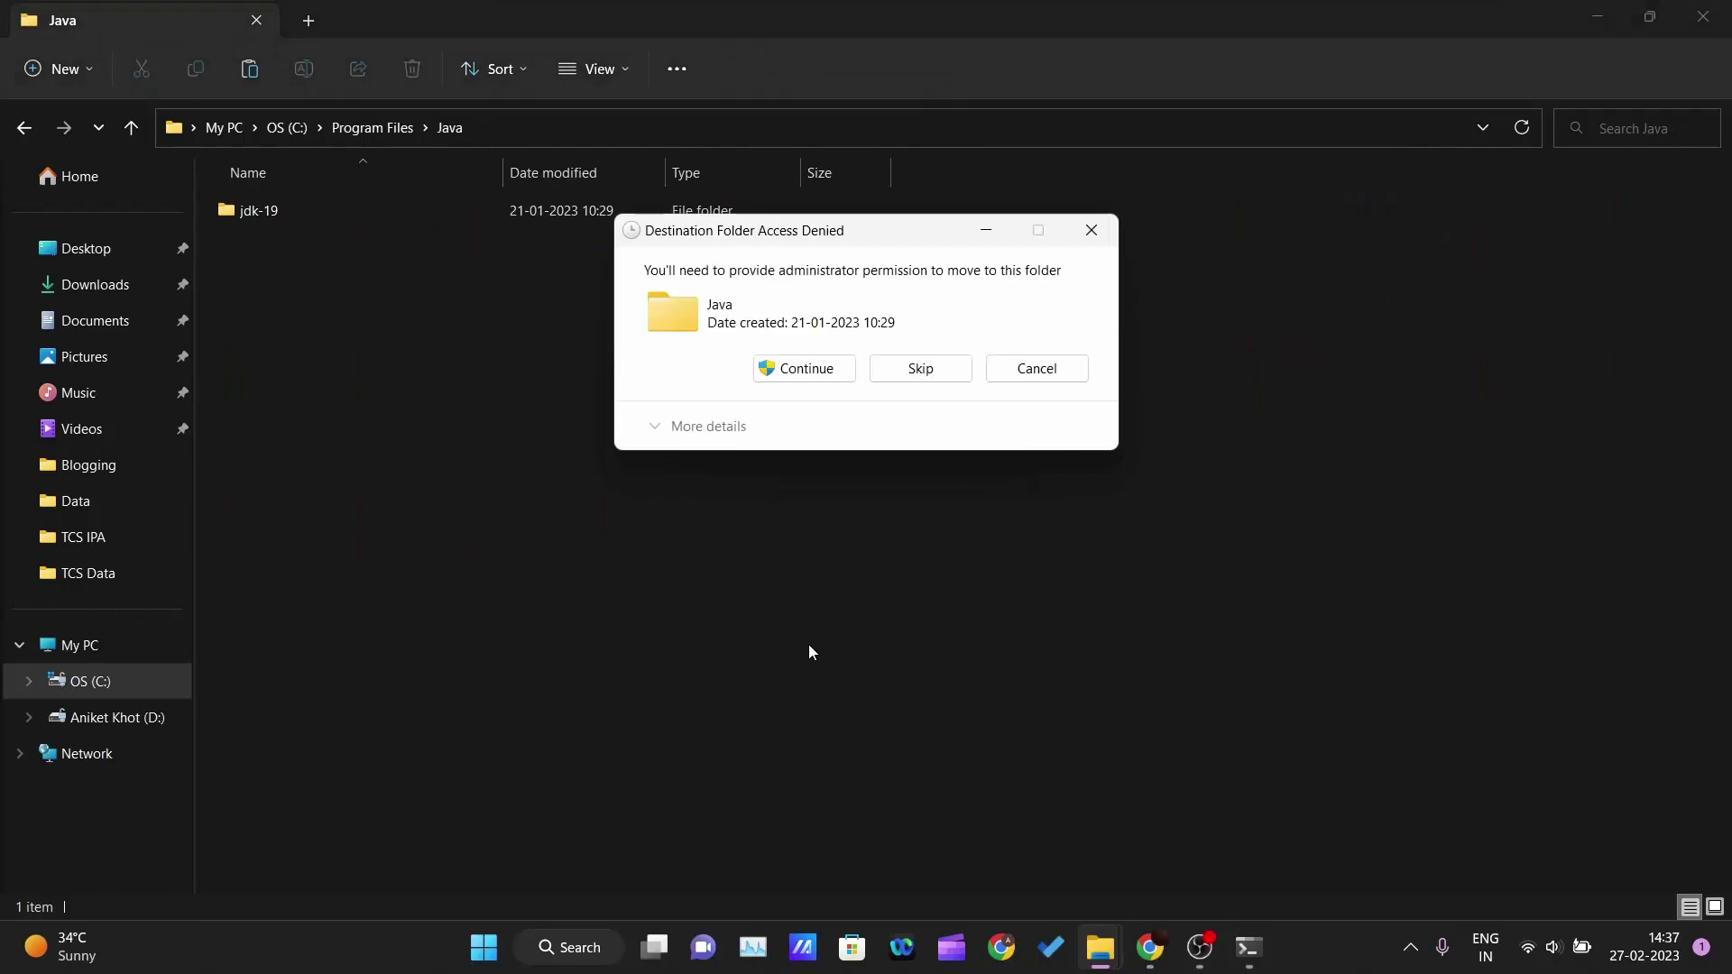
{"action": "left_click", "coordinate": [806, 368]}
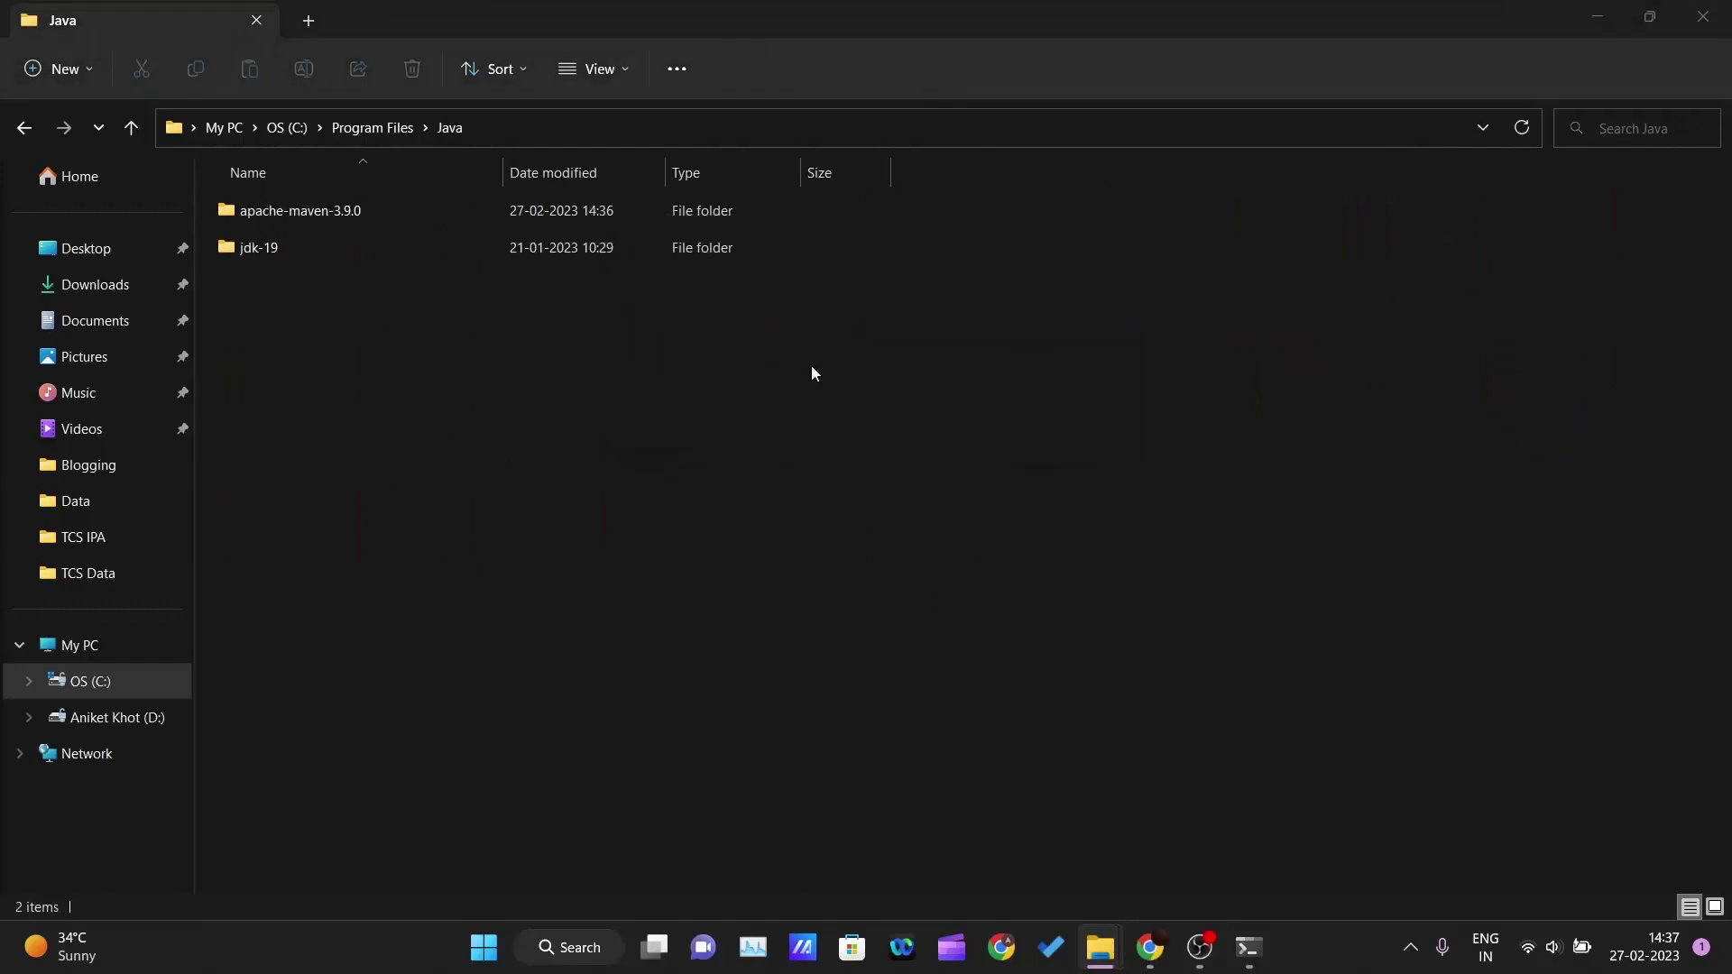
{"action": "left_click", "coordinate": [717, 388]}
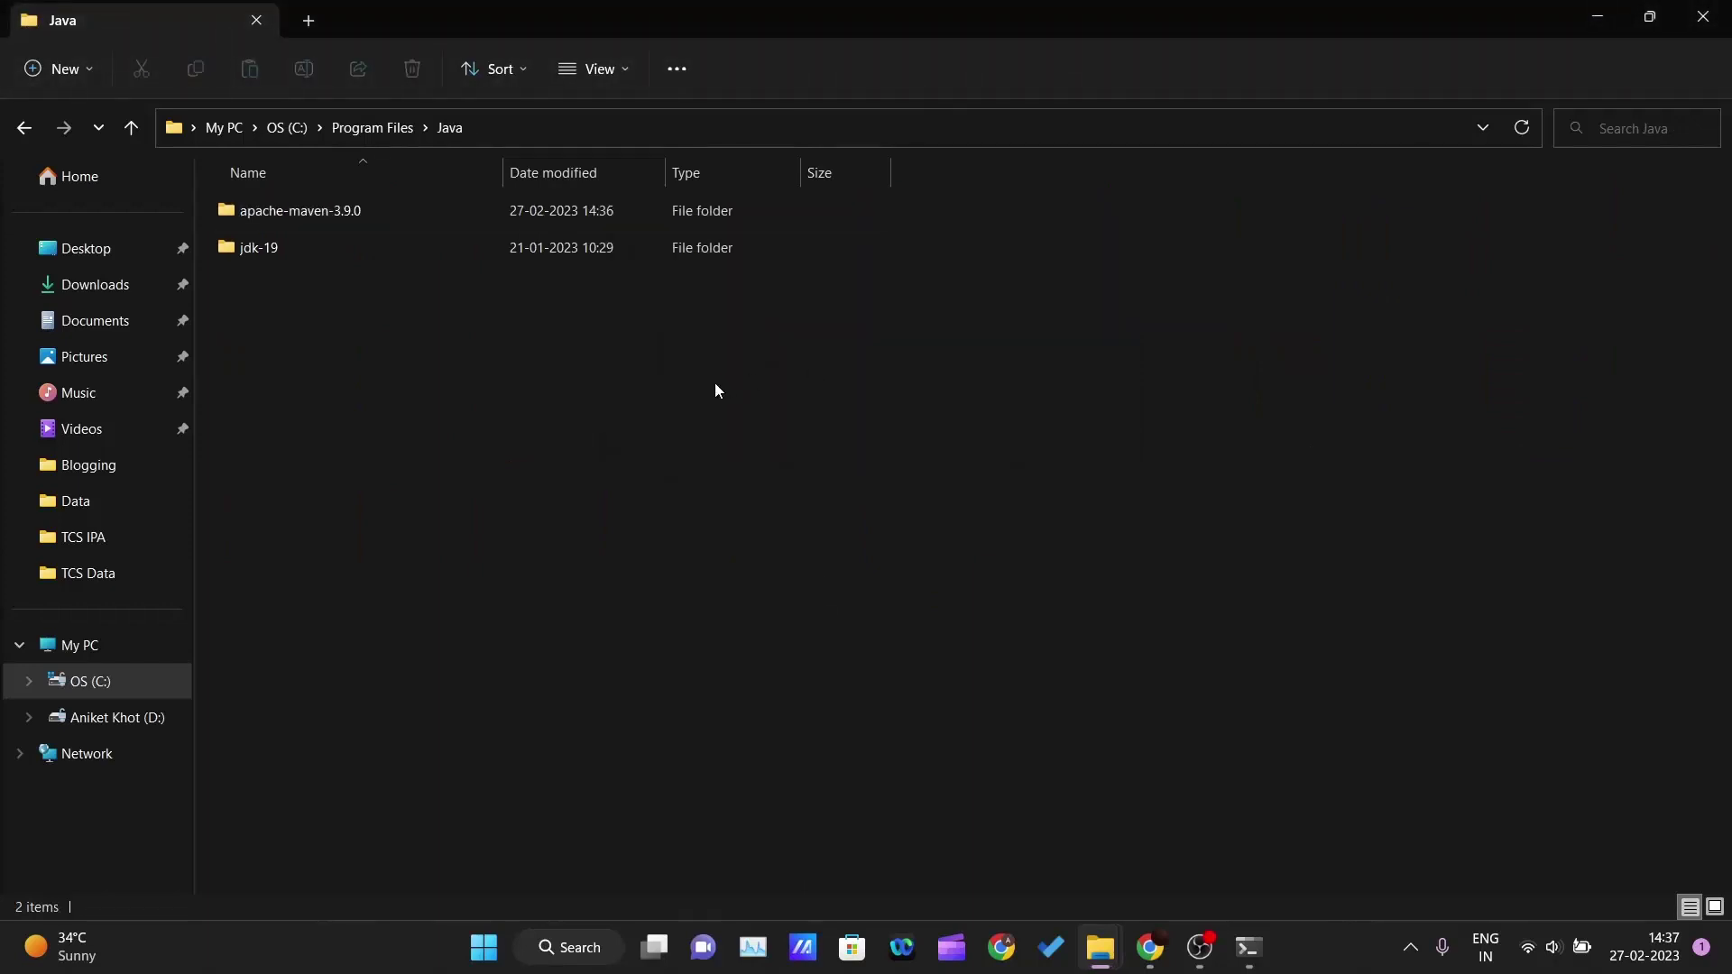
Open the bin folder inside apache-maven-3.9.0.
{"action": "double_click", "coordinate": [395, 212]}
{"action": "left_click", "coordinate": [23, 127]}
{"action": "double_click", "coordinate": [326, 220]}
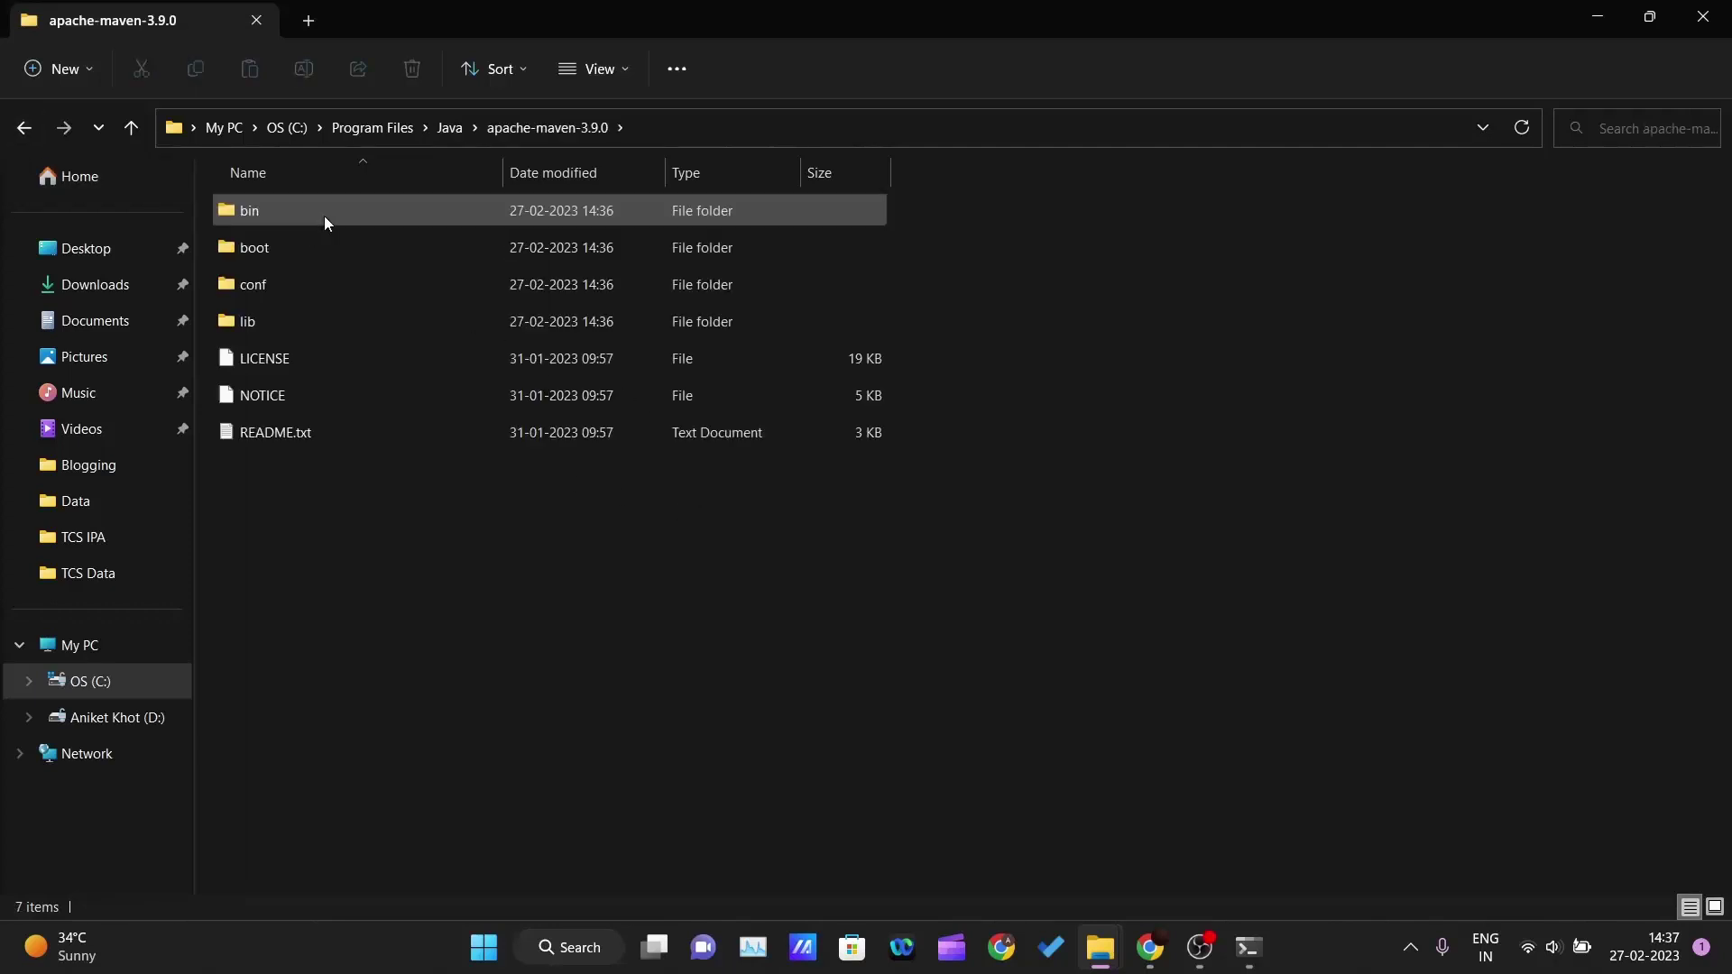
{"action": "double_click", "coordinate": [323, 215]}
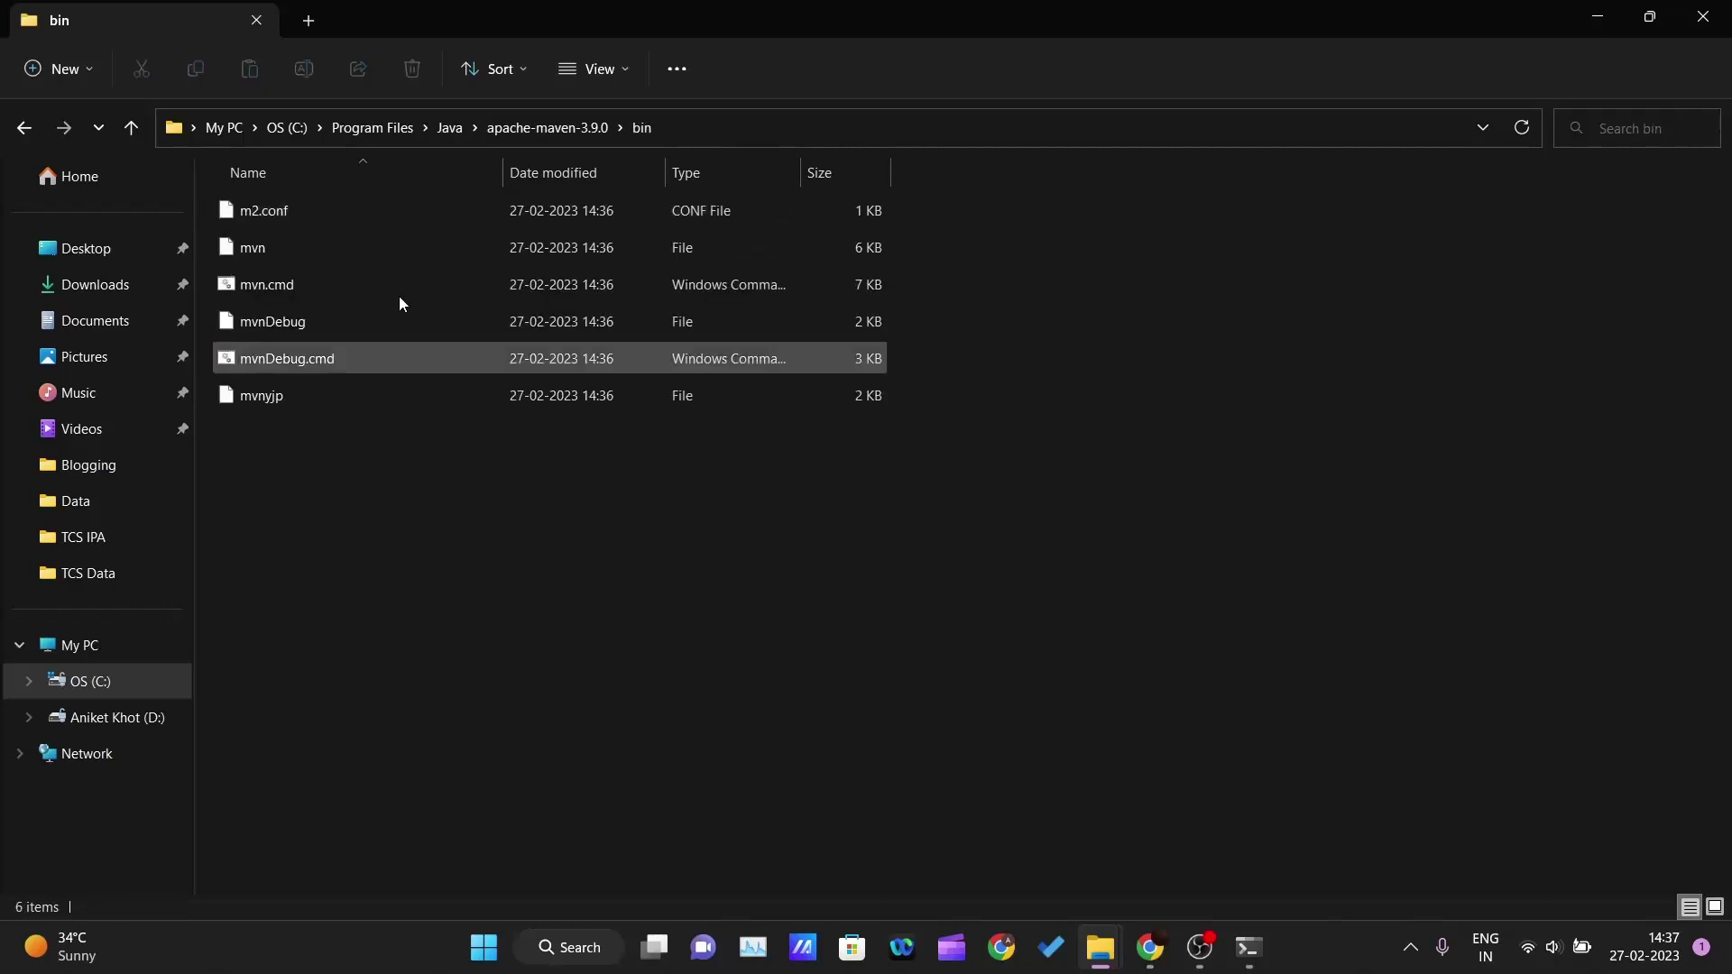
Copy the folder path C:\Program Files\Java\apache-maven-3.9.0\bin.
{"action": "left_click", "coordinate": [729, 124]}
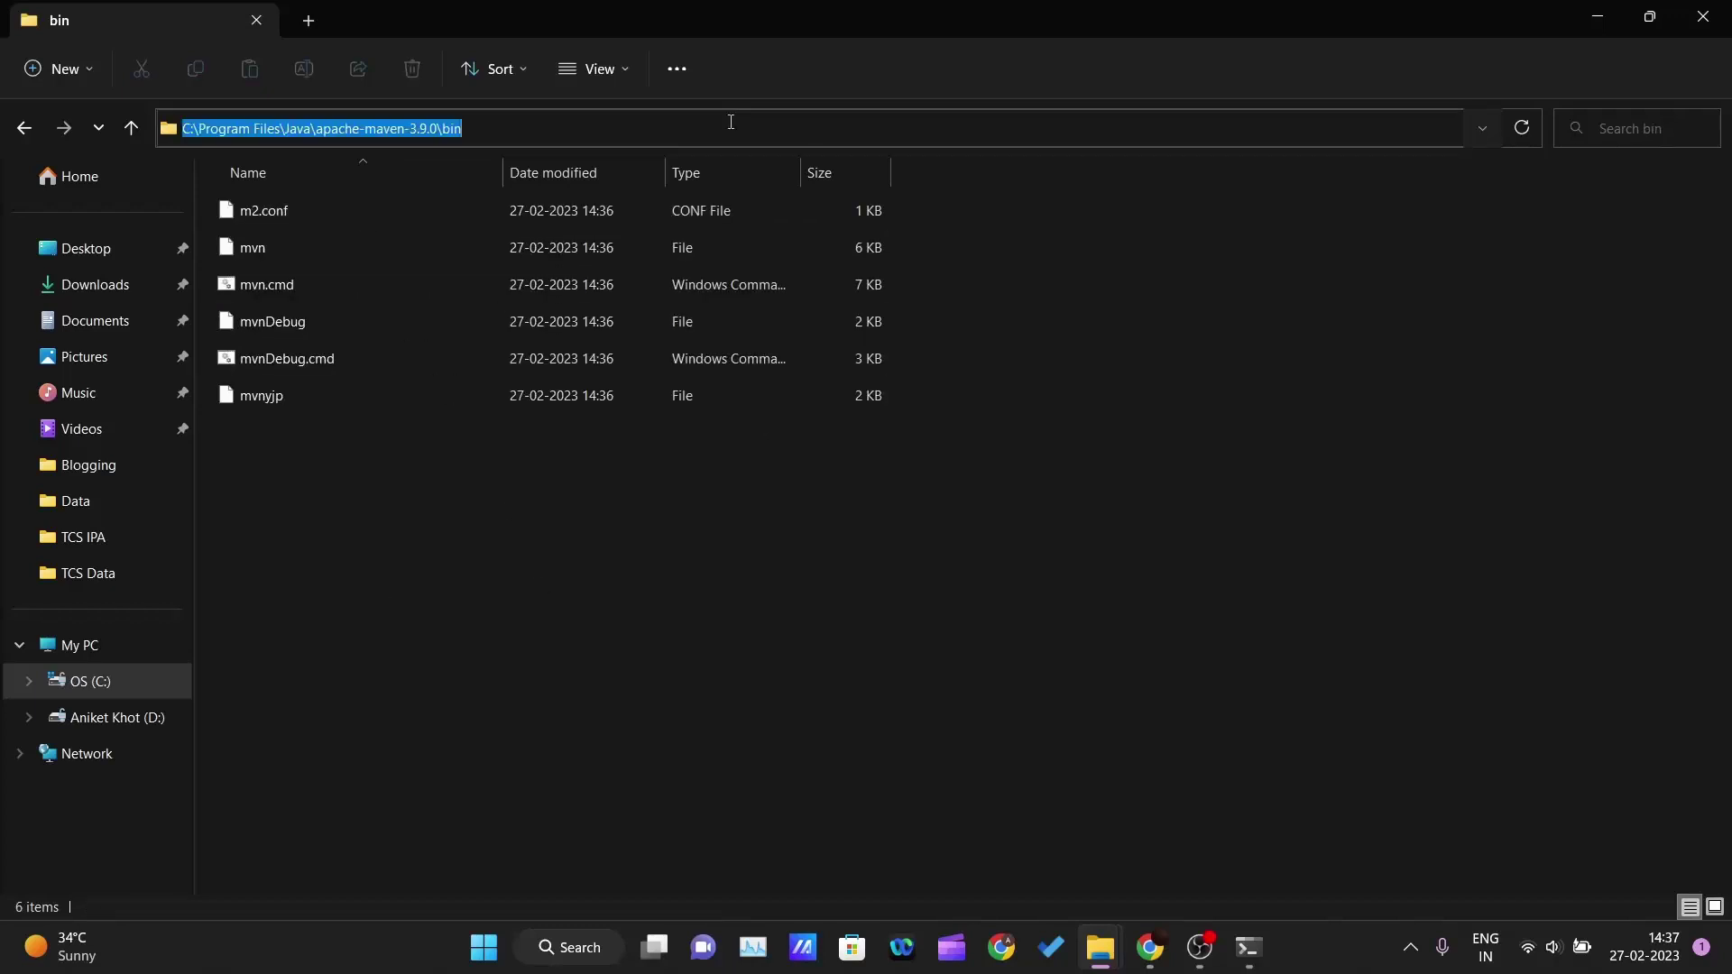
{"action": "type", "text": "c"}
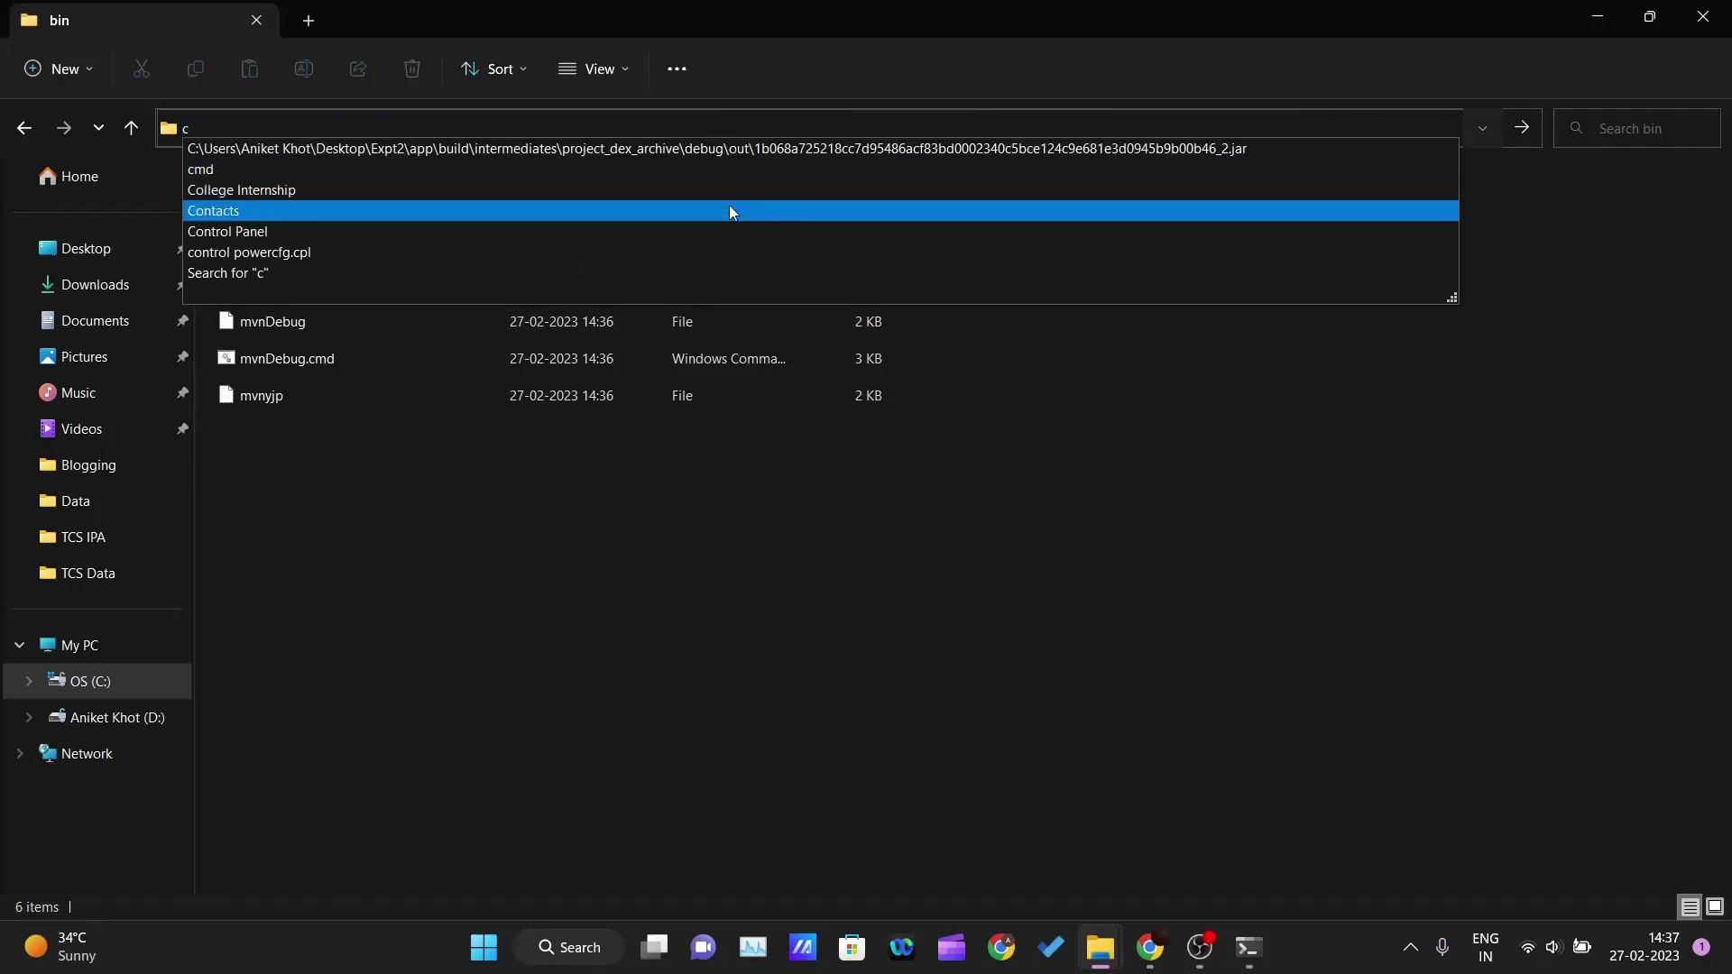
{"action": "left_click", "coordinate": [1053, 743]}
{"action": "left_click", "coordinate": [864, 126]}
{"action": "key", "text": "ctrl+c"}
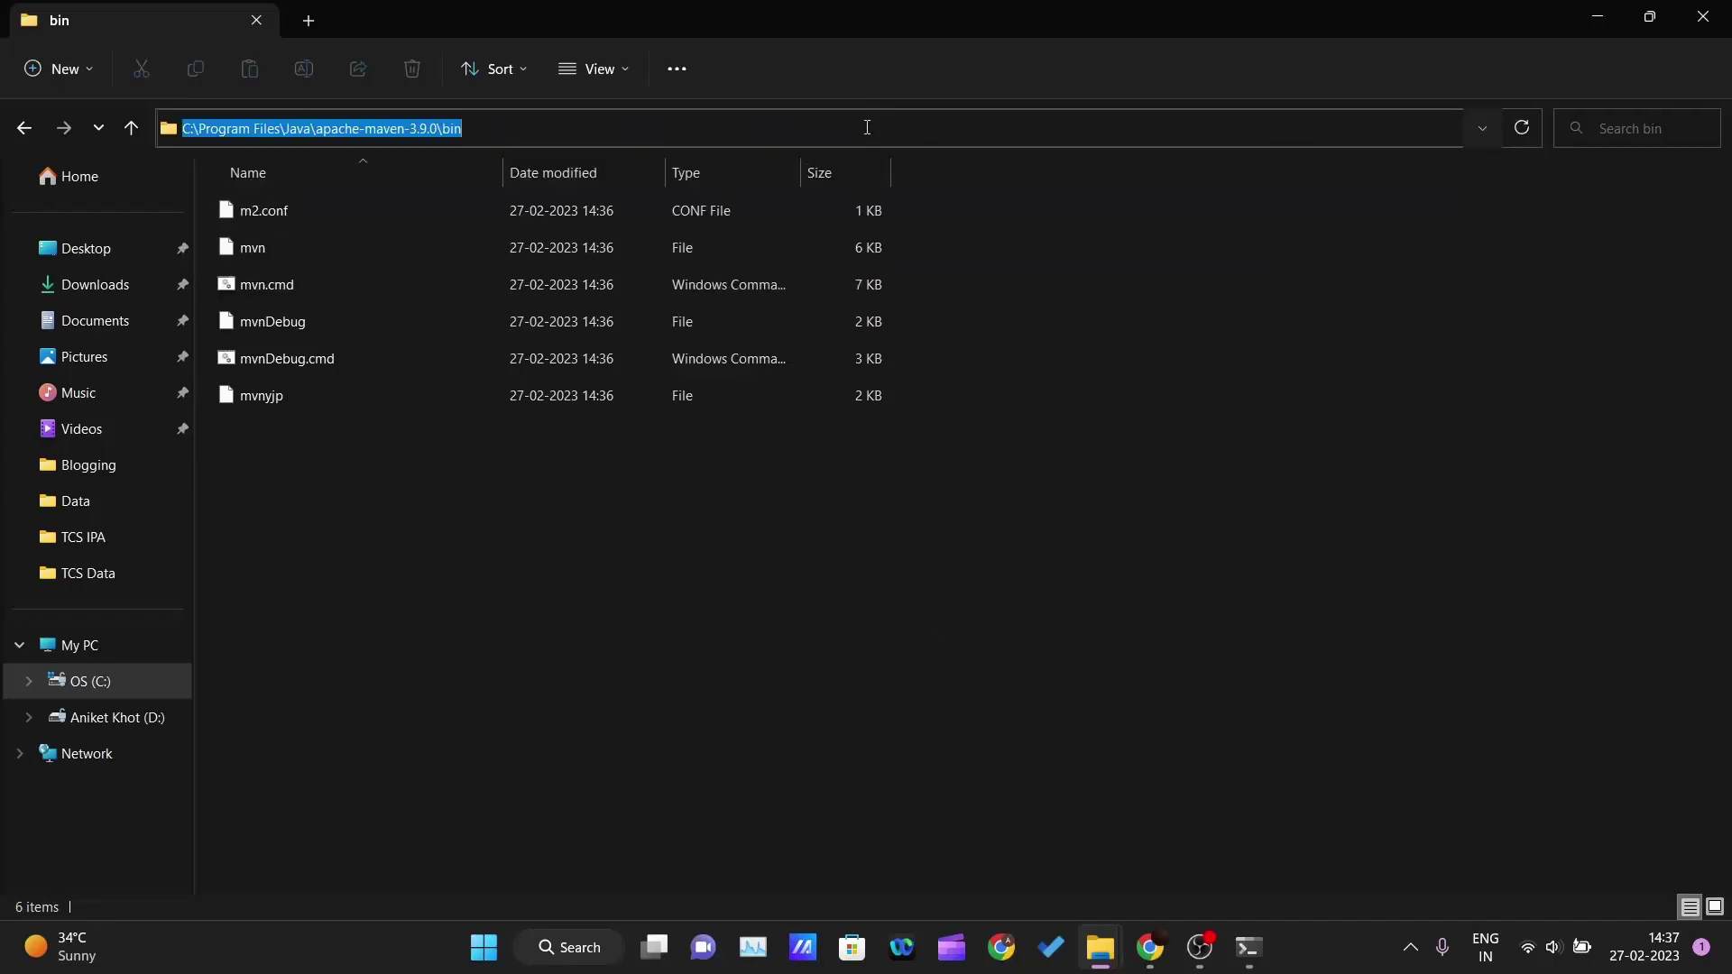
{"action": "left_click", "coordinate": [1075, 727]}
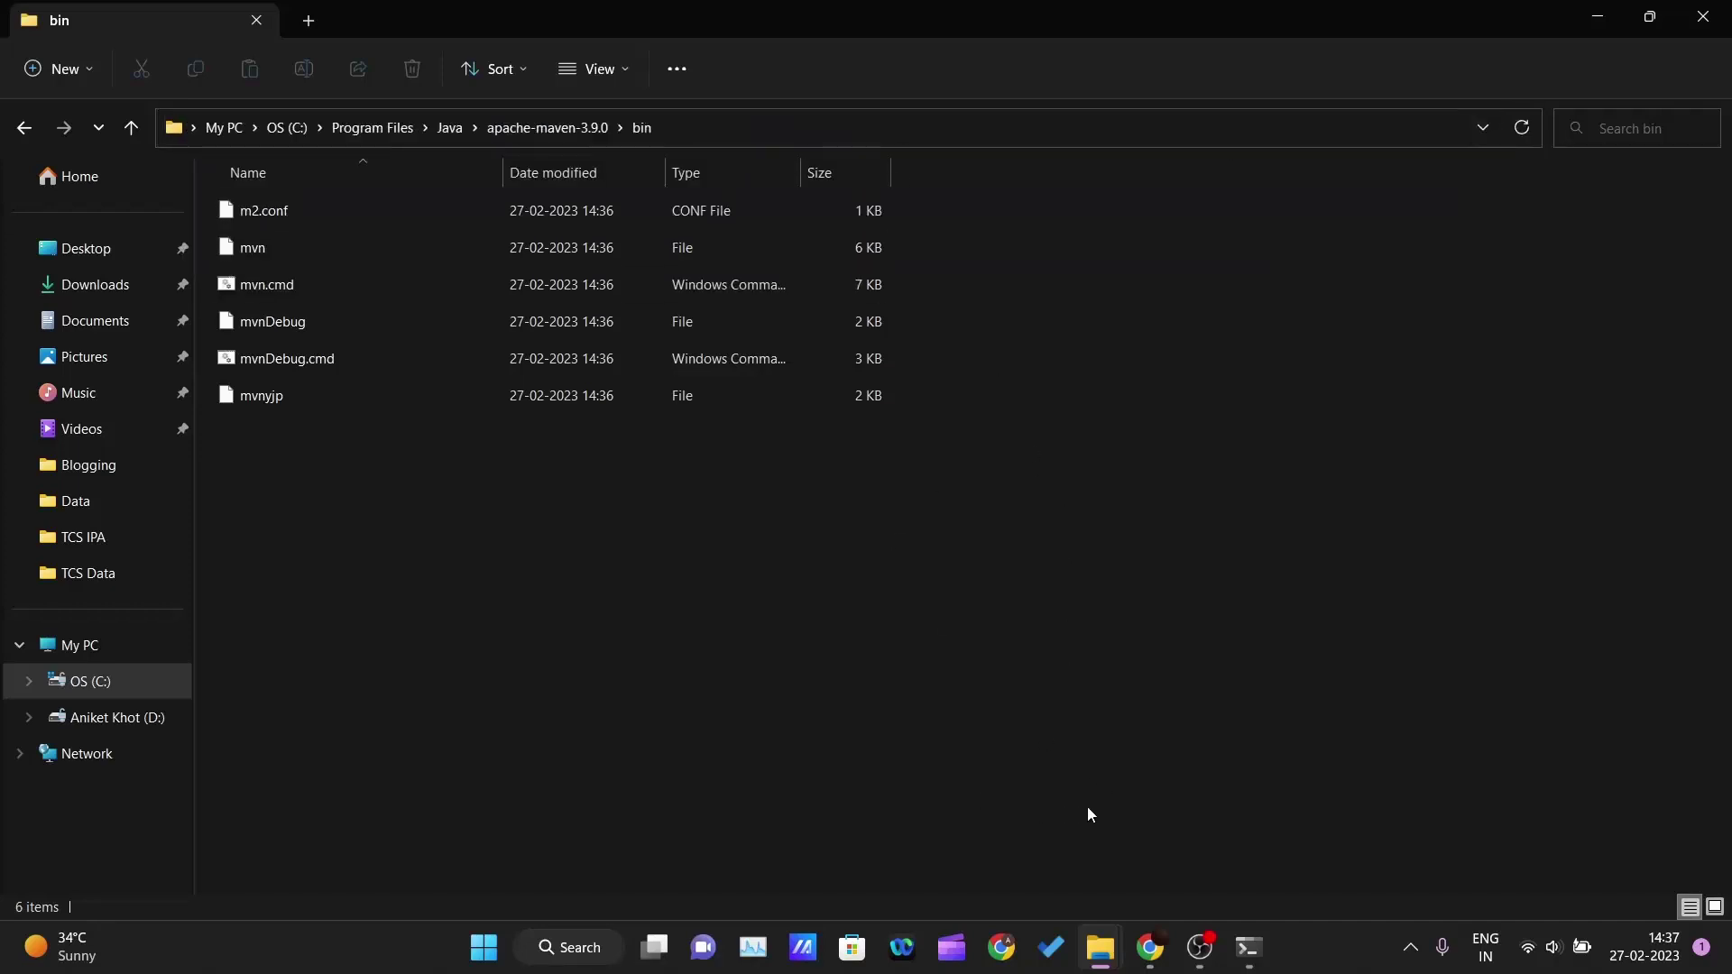
Find the system environment variables setting in Windows search and open the Environment Variables dialog.
{"action": "left_click", "coordinate": [484, 949]}
{"action": "type", "text": "esi"}
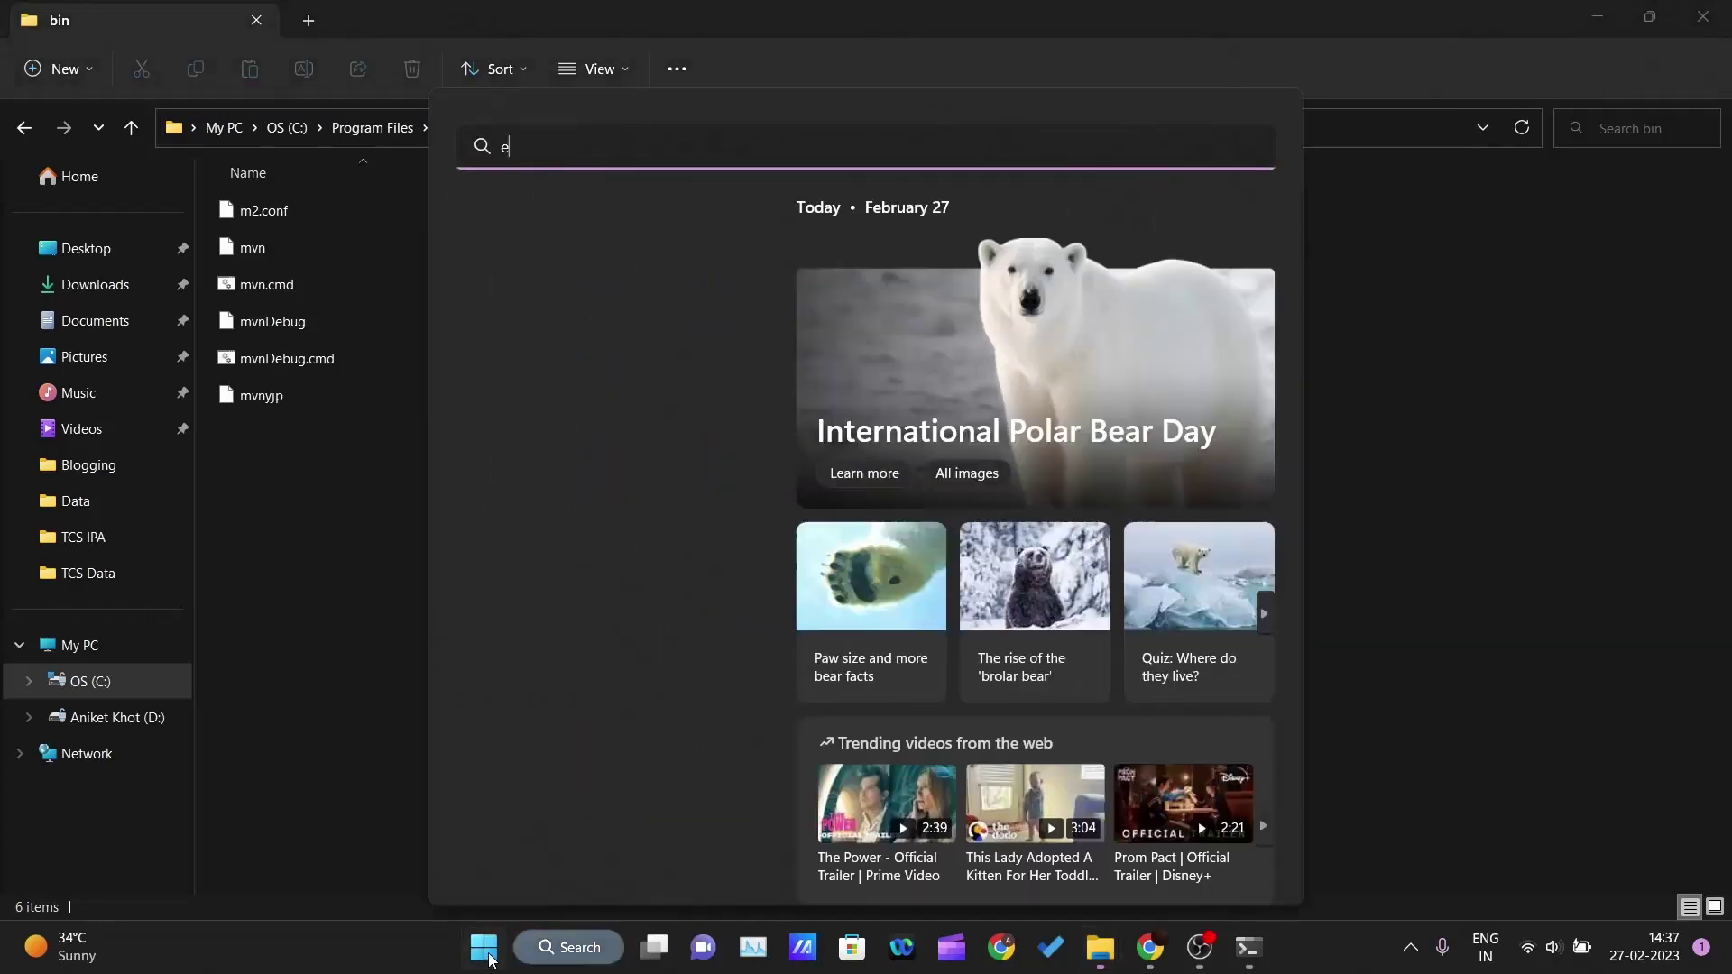
{"action": "key", "text": "BackSpace"}
{"action": "key", "text": "BackSpace"}
{"action": "type", "text": "dit"}
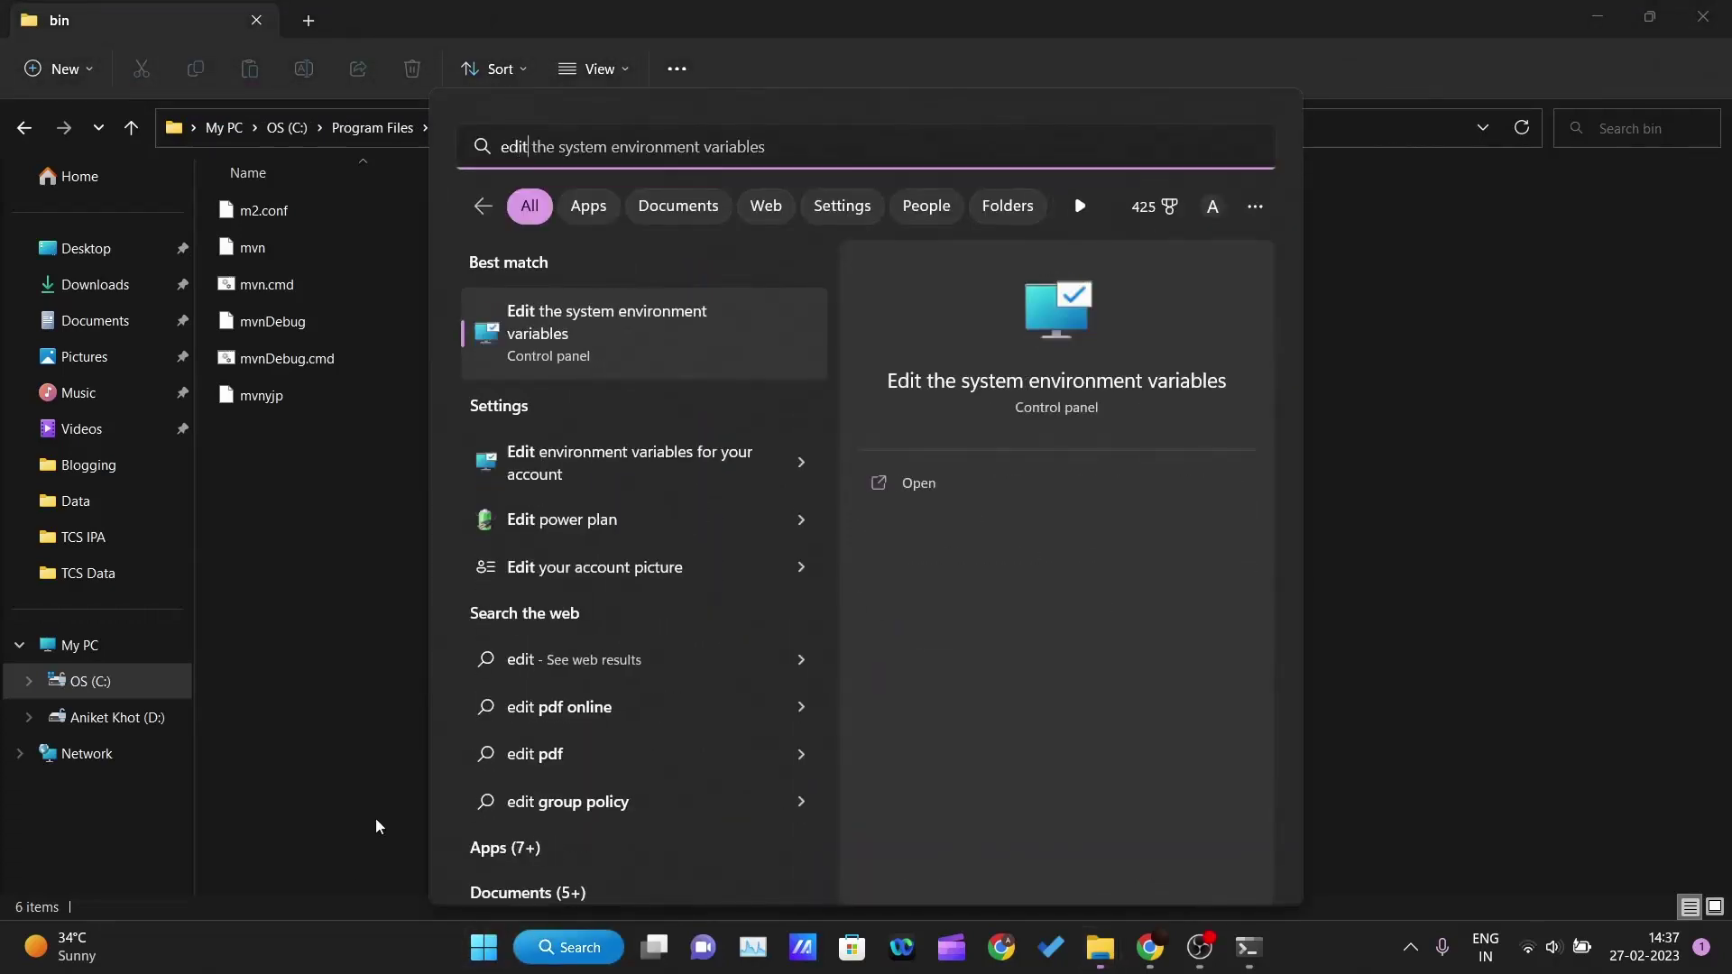
{"action": "left_click", "coordinate": [606, 354]}
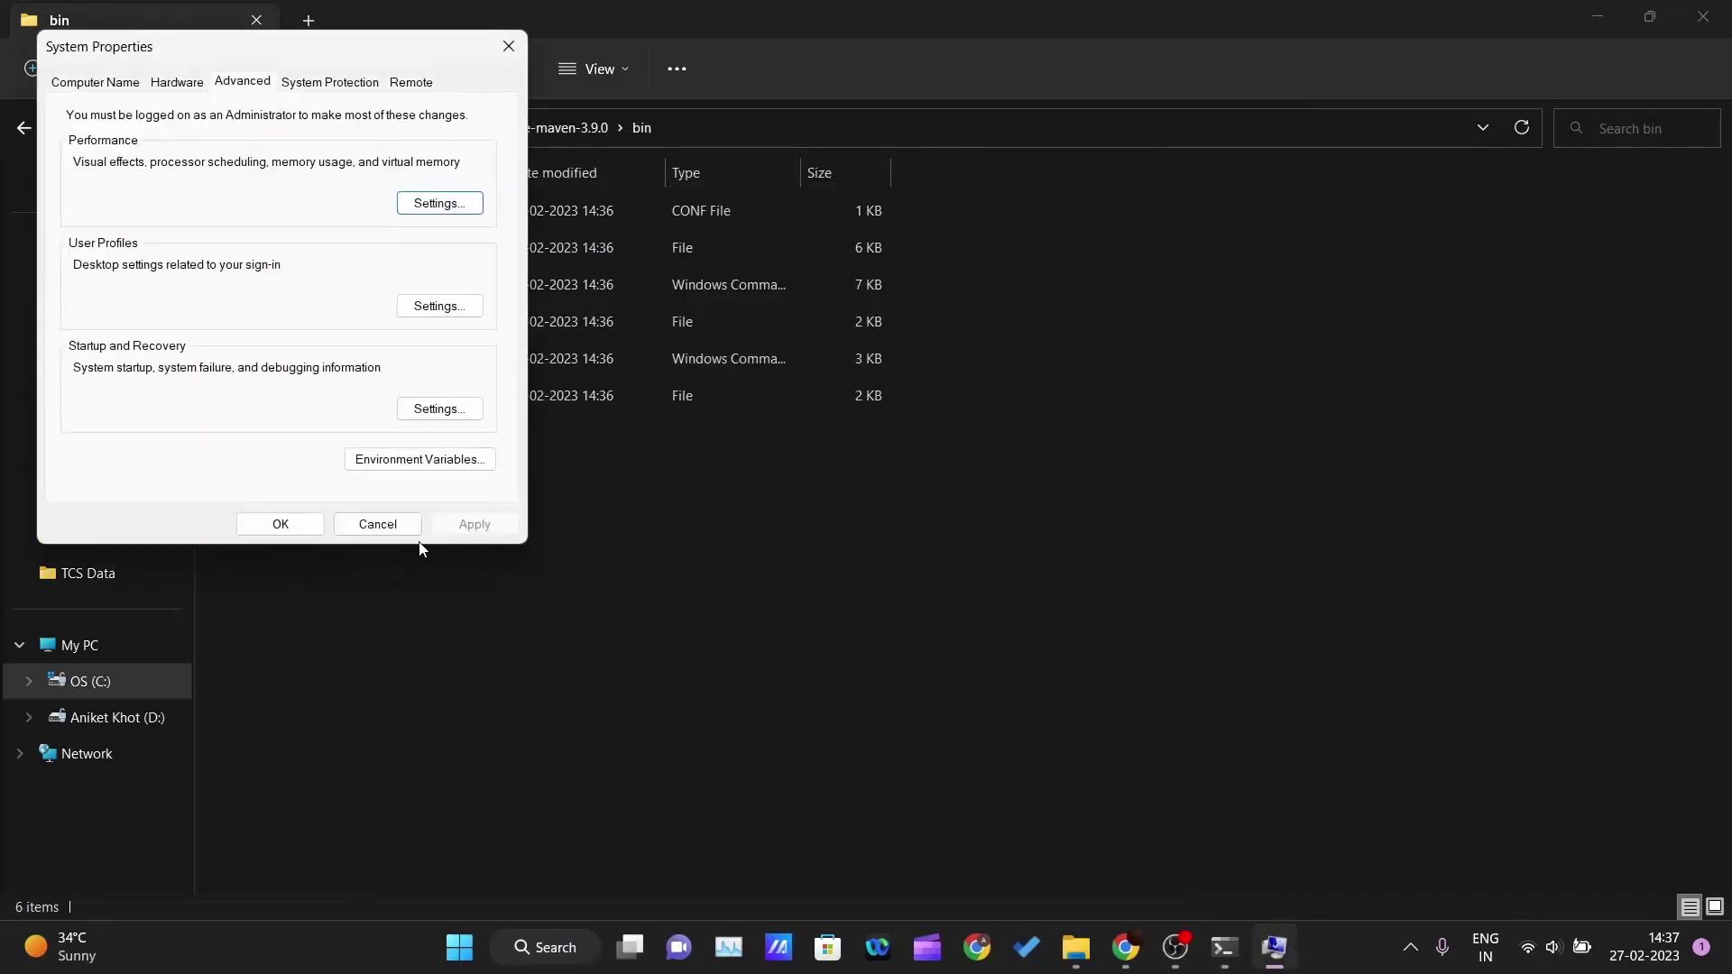
{"action": "left_click", "coordinate": [418, 460]}
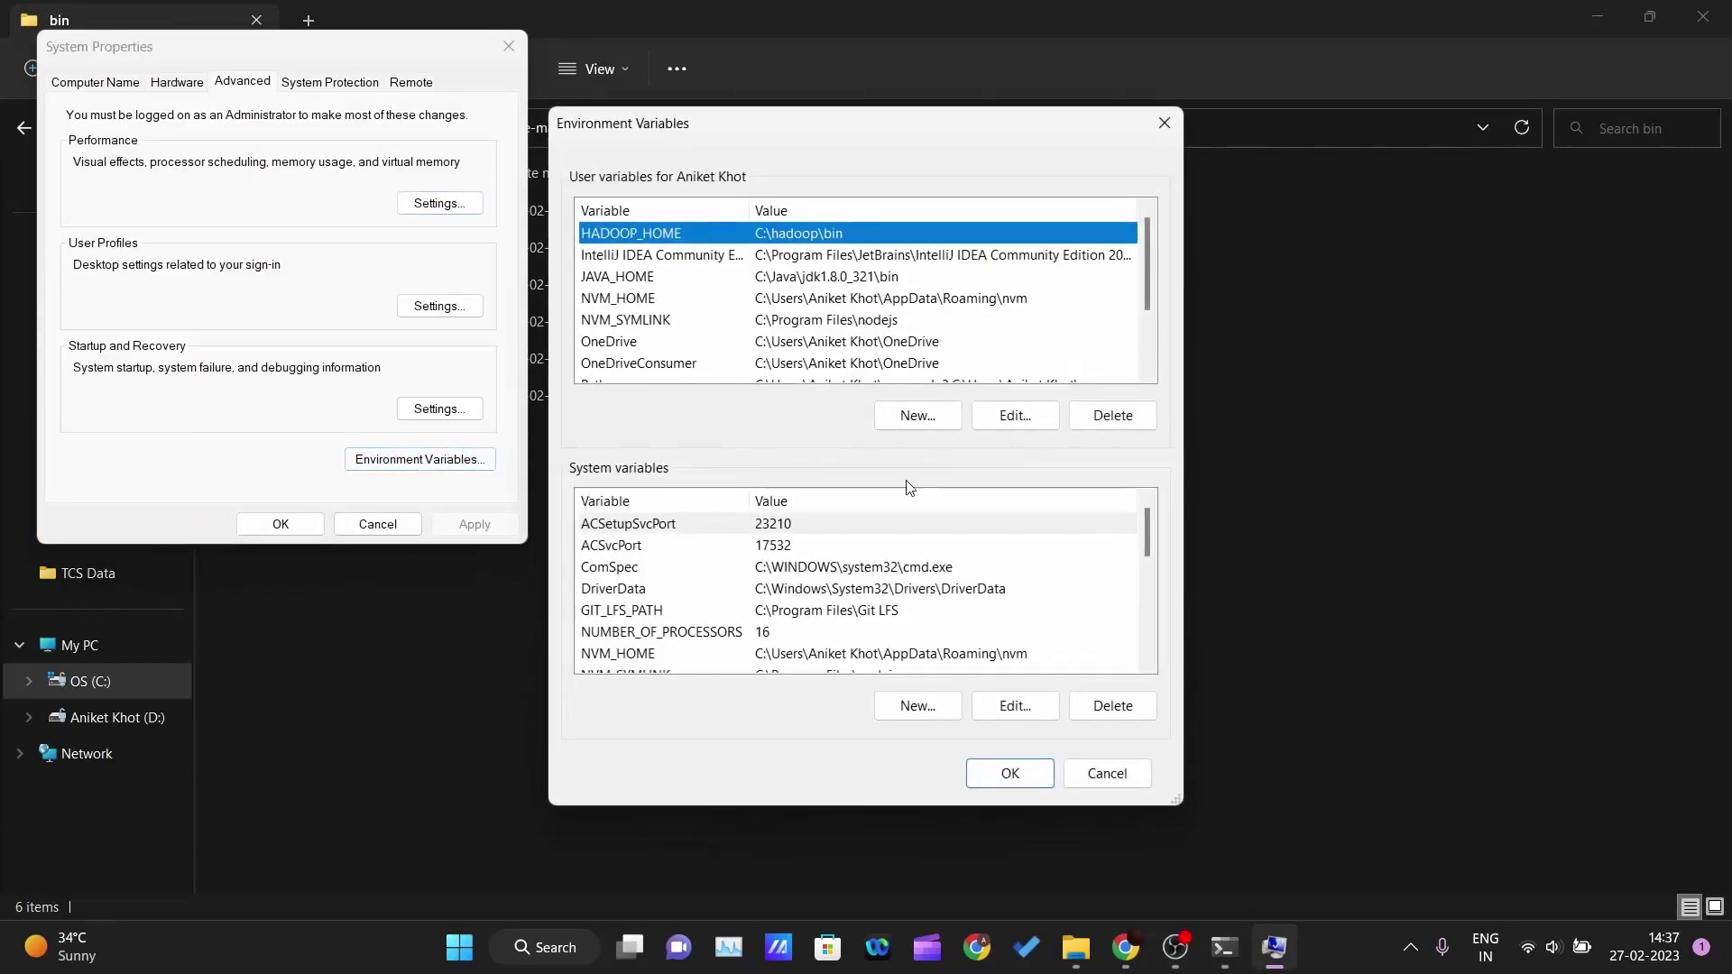
Add C:\Program Files\Java\apache-maven-3.9.0\bin as a new entry in the user Path variable.
{"action": "scroll", "coordinate": [979, 331], "scroll_direction": "down", "scroll_amount": 2}
{"action": "left_click", "coordinate": [631, 300]}
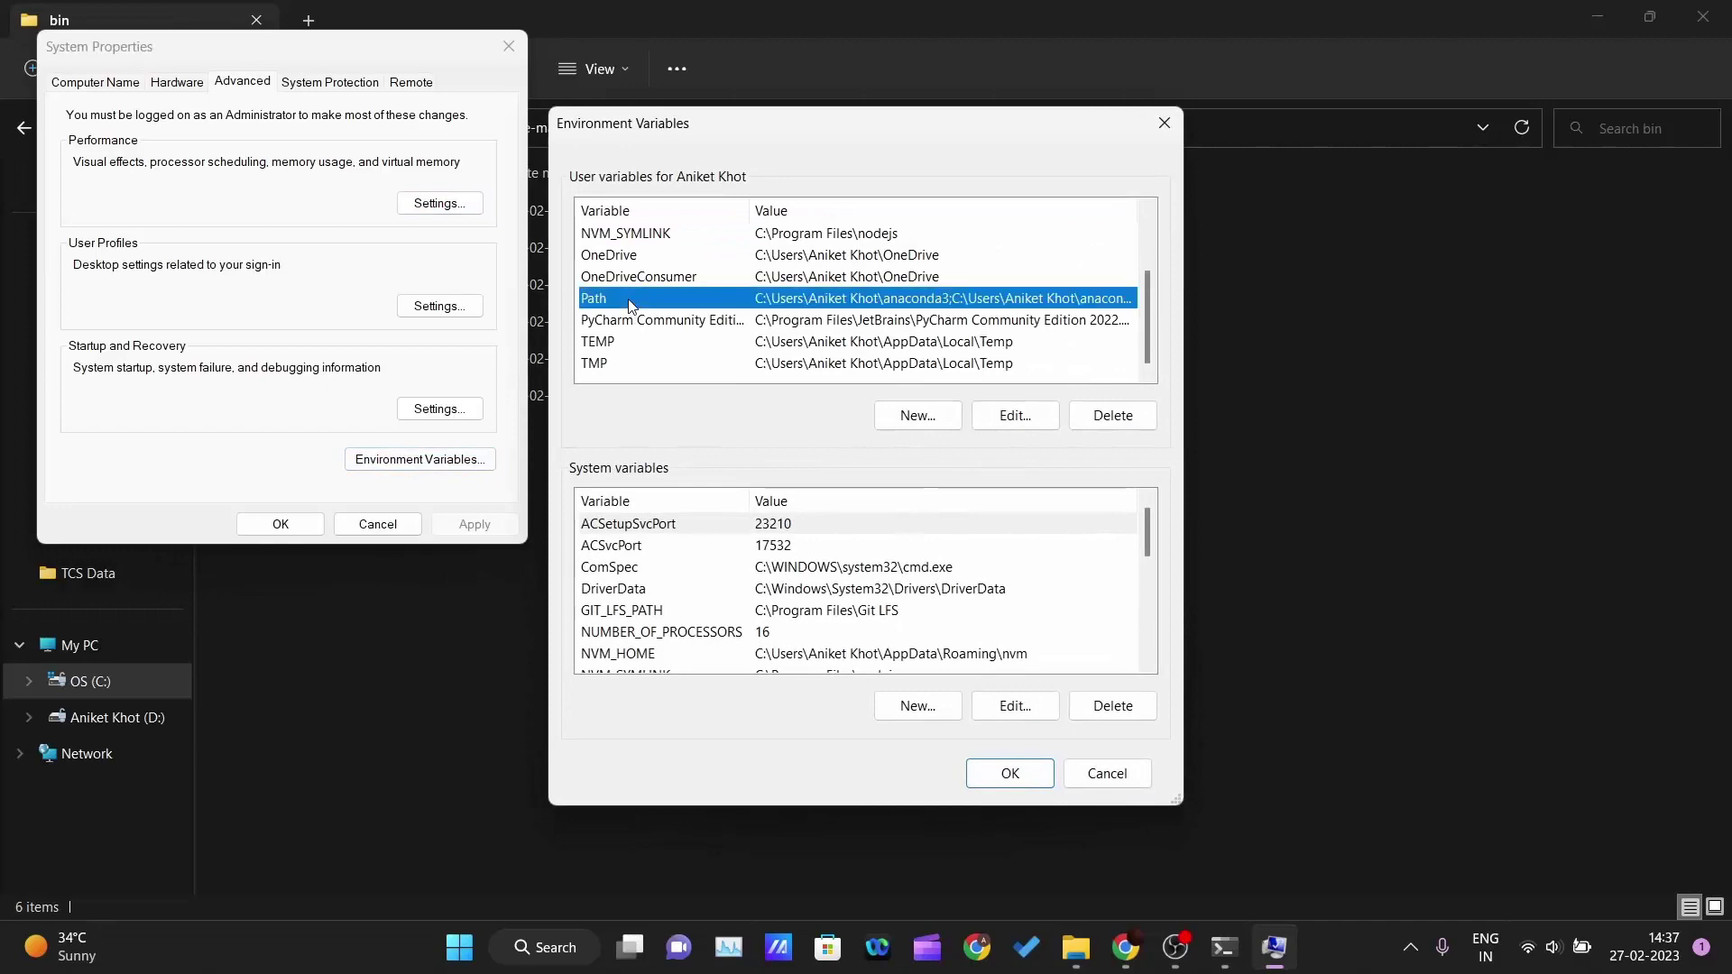
{"action": "left_click", "coordinate": [1013, 417]}
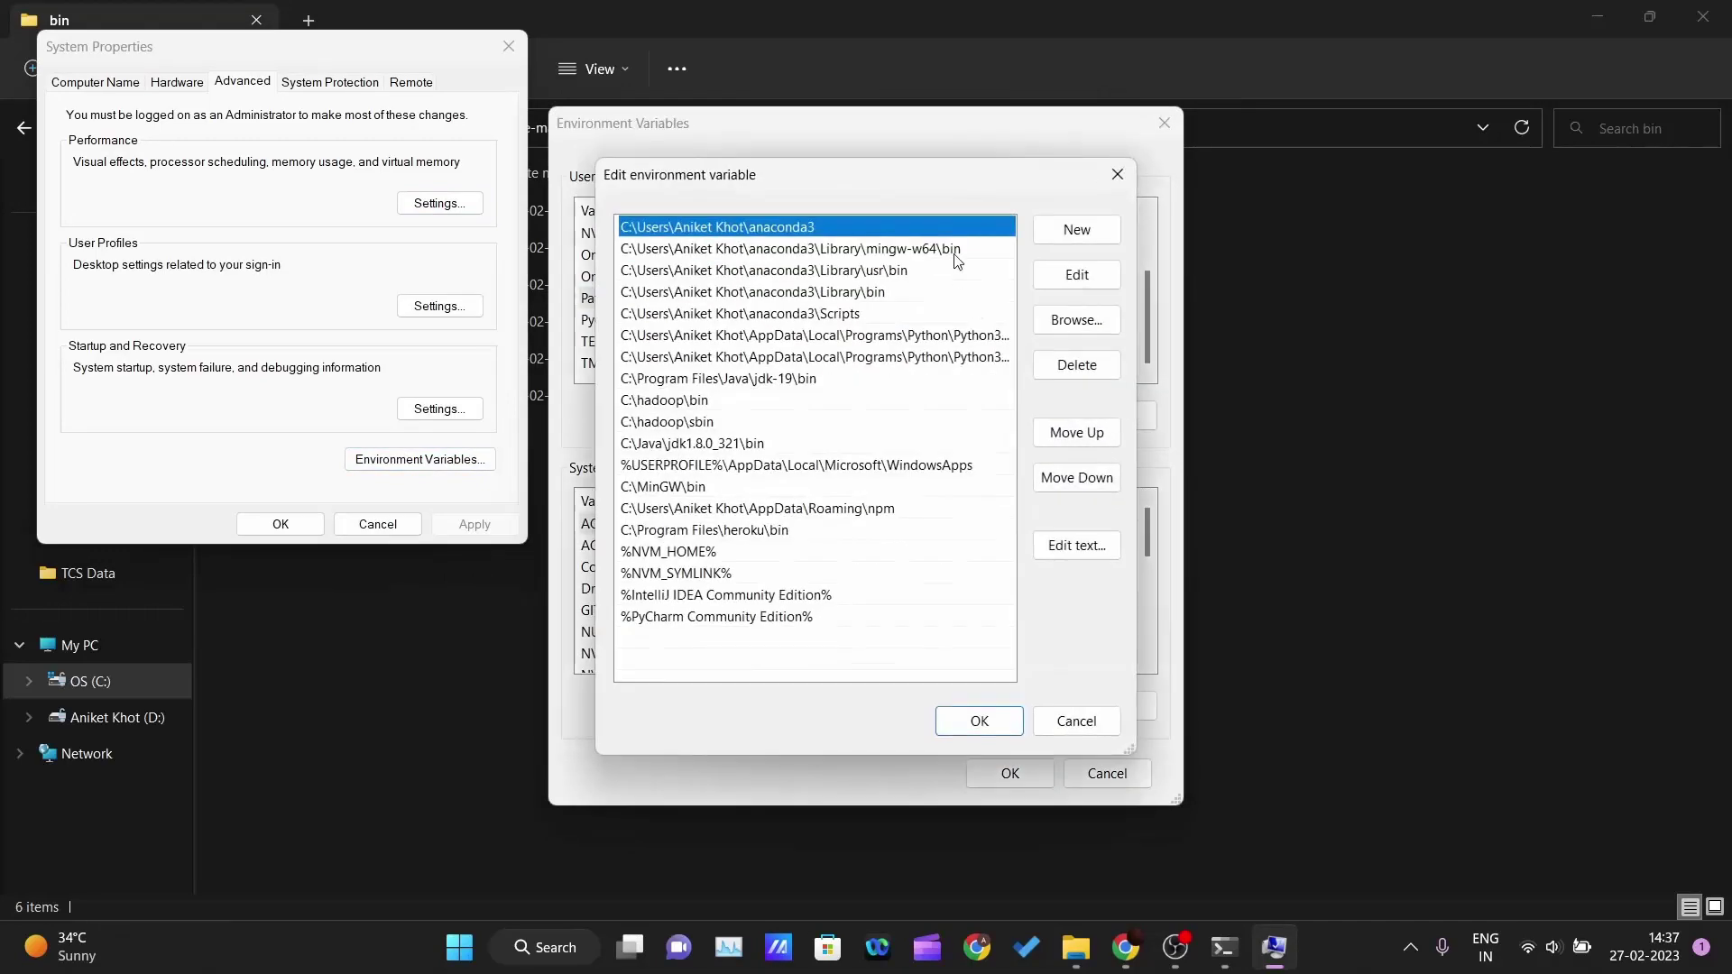
{"action": "left_click", "coordinate": [1090, 230]}
{"action": "key", "text": "ctrl+v"}
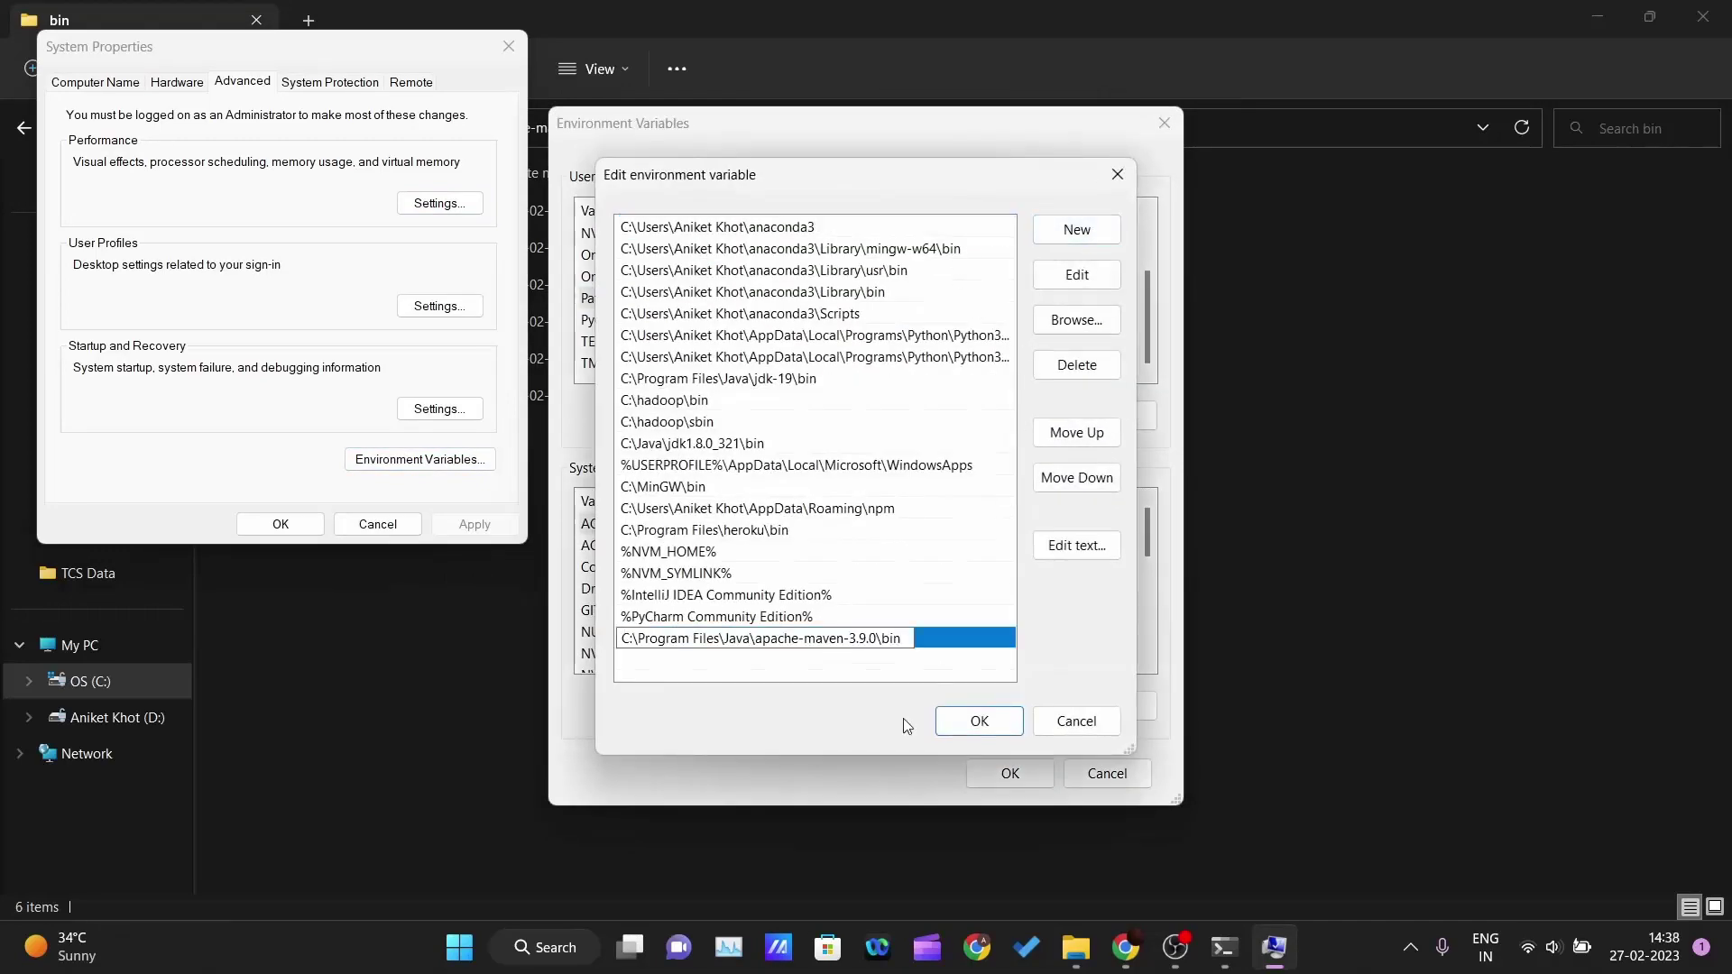
{"action": "left_click", "coordinate": [929, 669]}
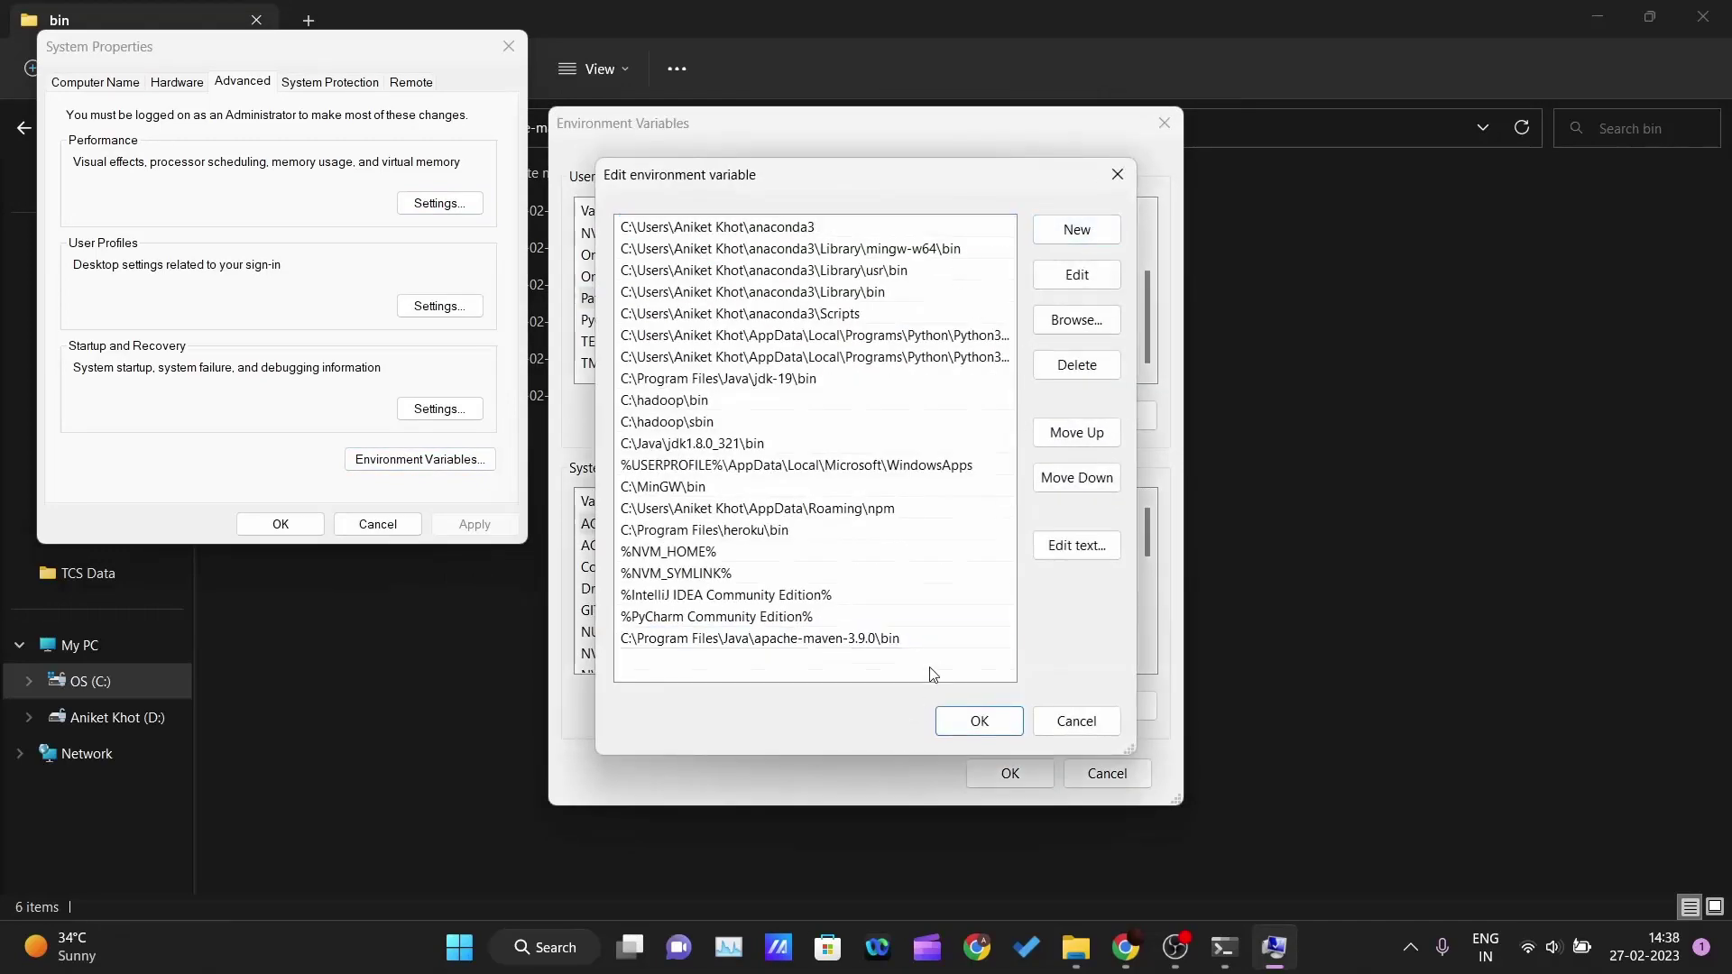
{"action": "left_click", "coordinate": [967, 733]}
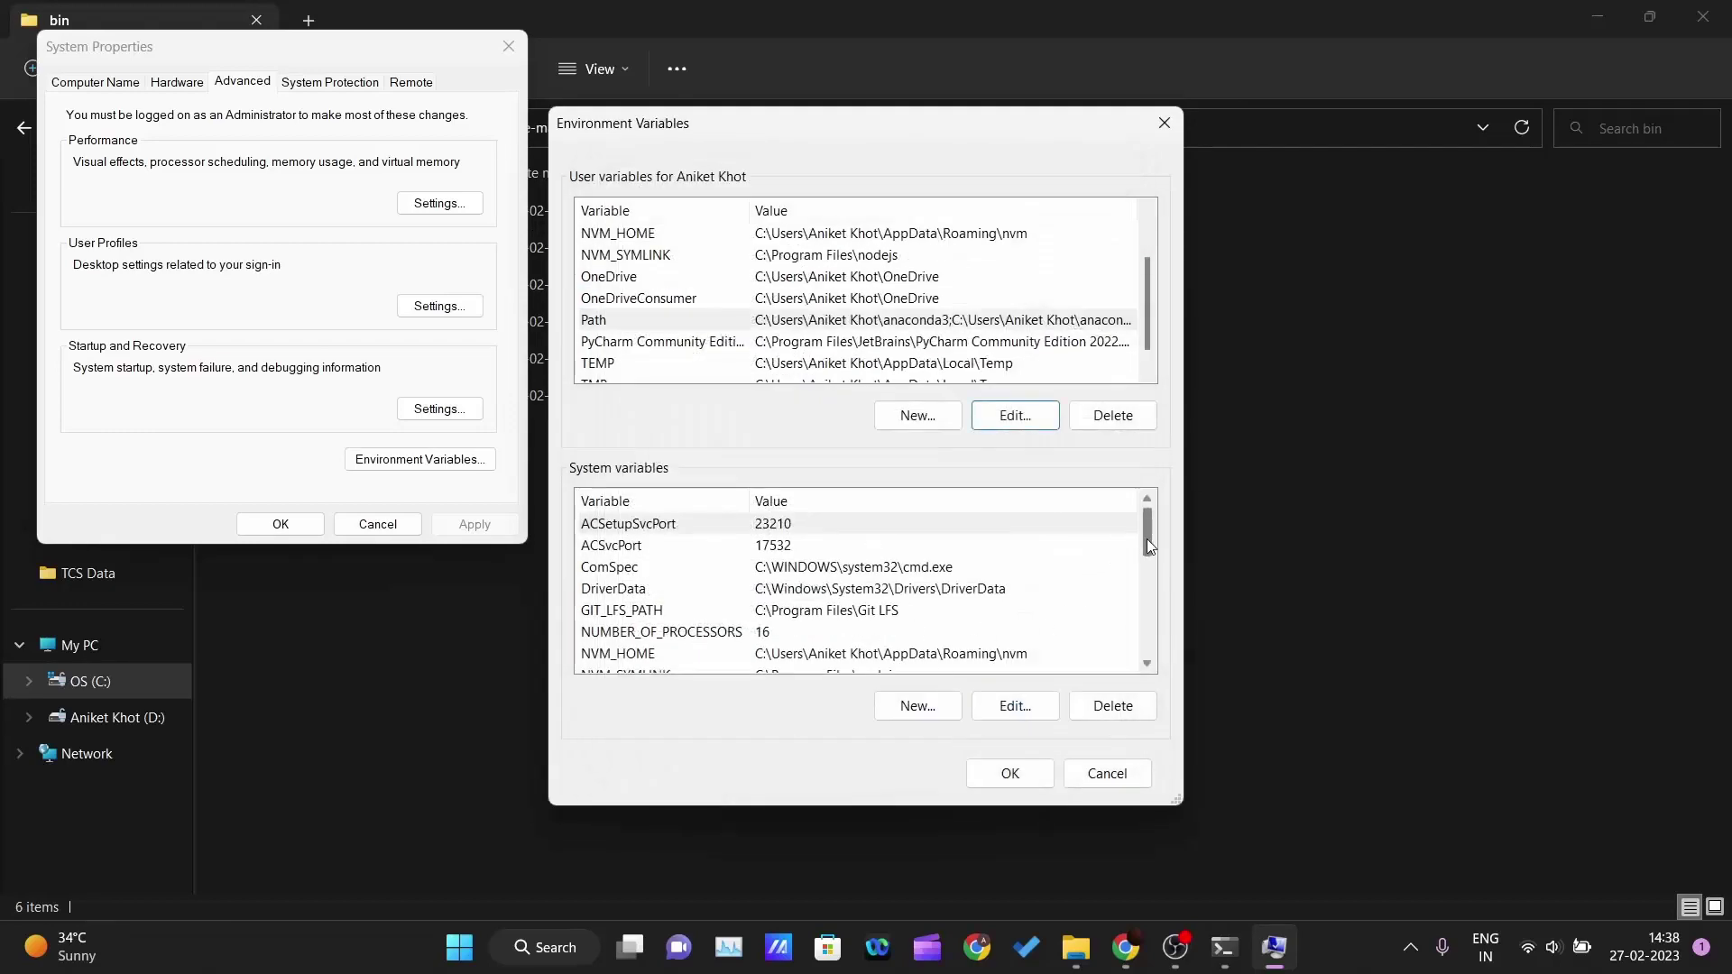
Add C:\Program Files\Java\apache-maven-3.9.0\bin as a new entry in the system Path variable and save all environment variable changes.
{"action": "left_click_drag", "start_coordinate": [1148, 546], "coordinate": [1146, 584]}
{"action": "left_click", "coordinate": [850, 569]}
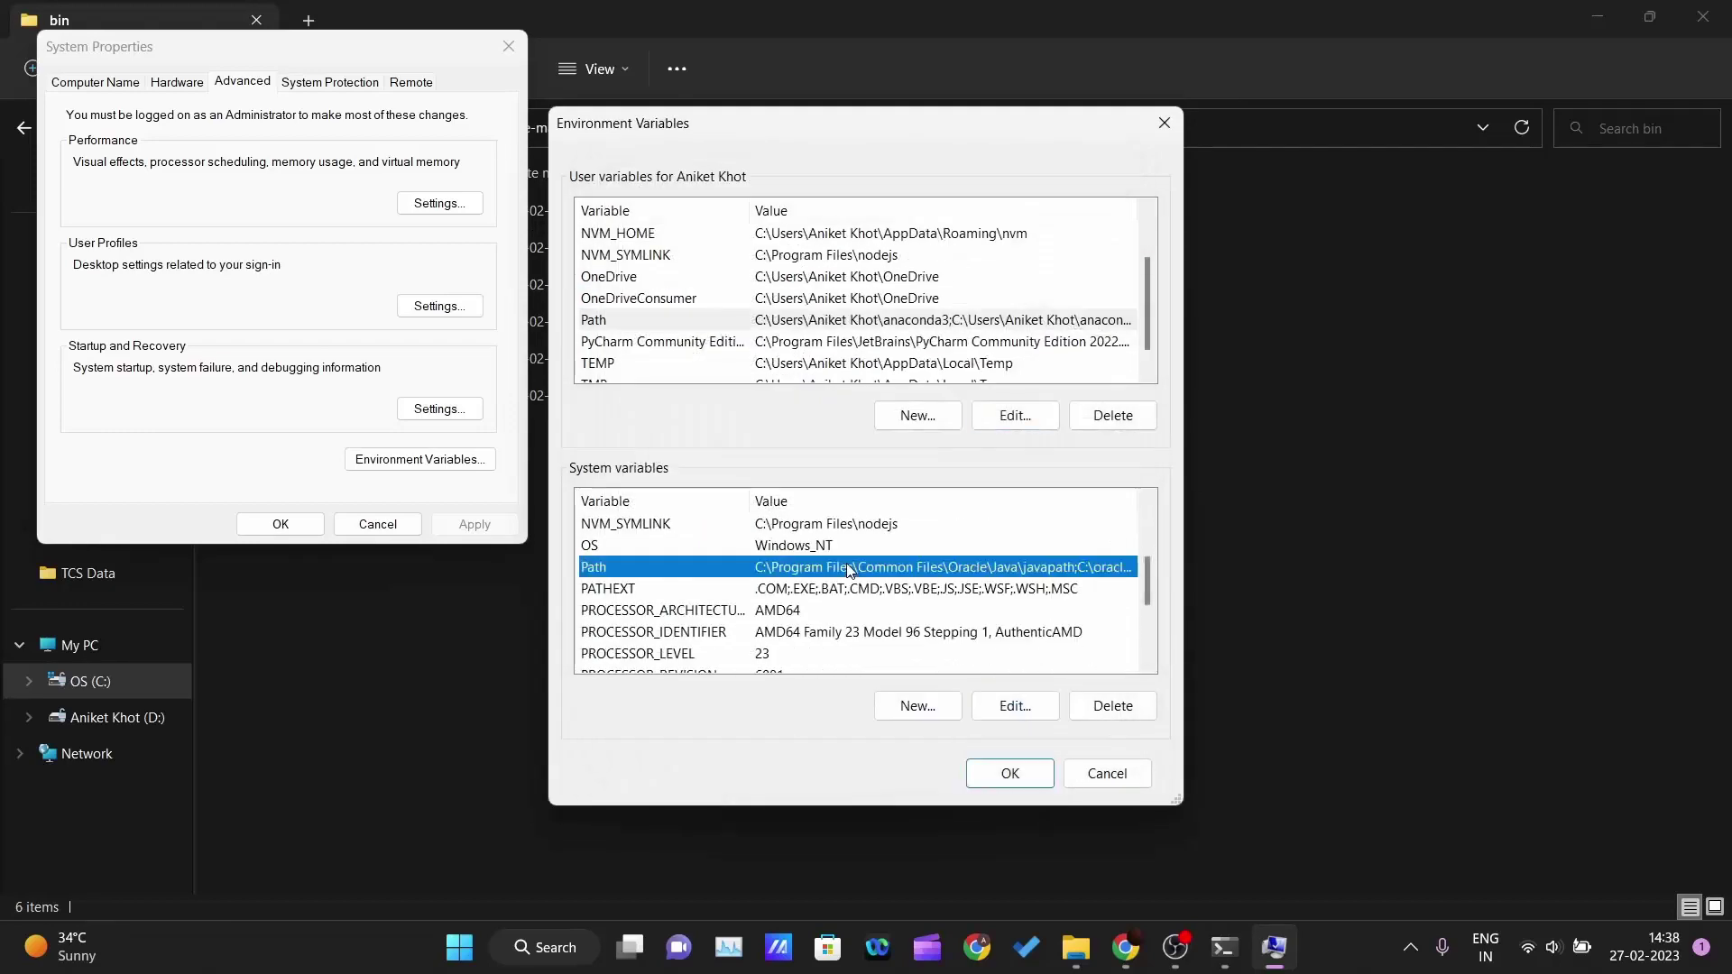
{"action": "left_click", "coordinate": [1001, 707]}
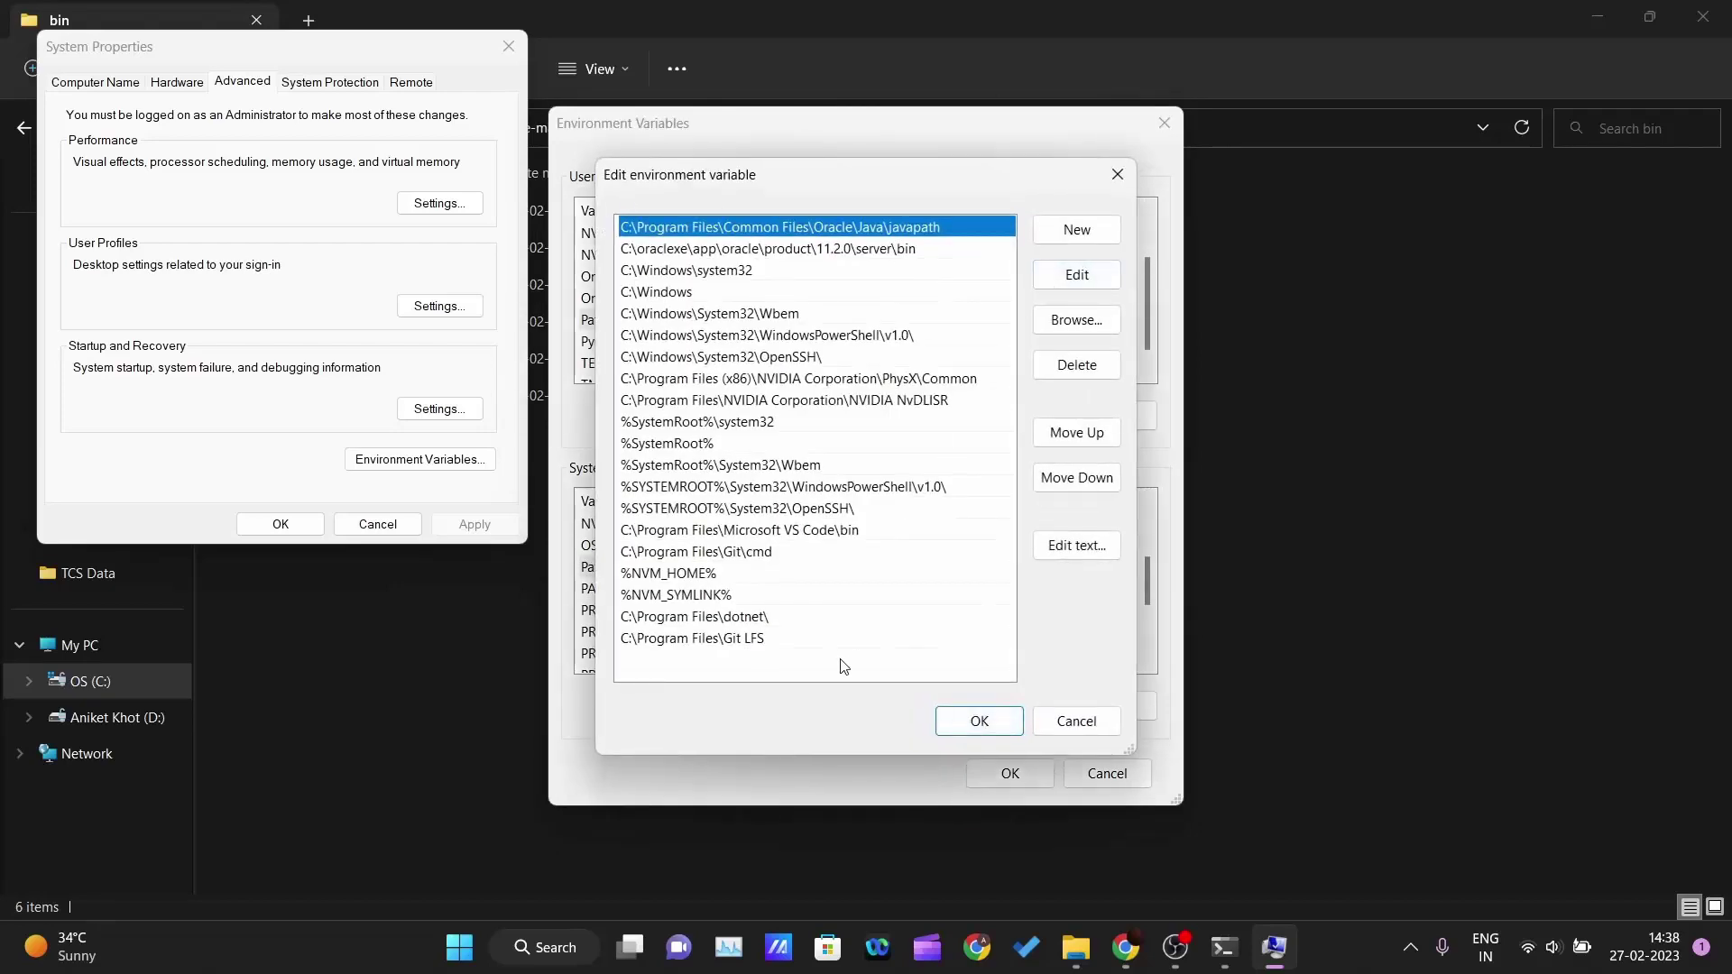
{"action": "left_click", "coordinate": [1054, 237]}
{"action": "key", "text": "ctrl+v"}
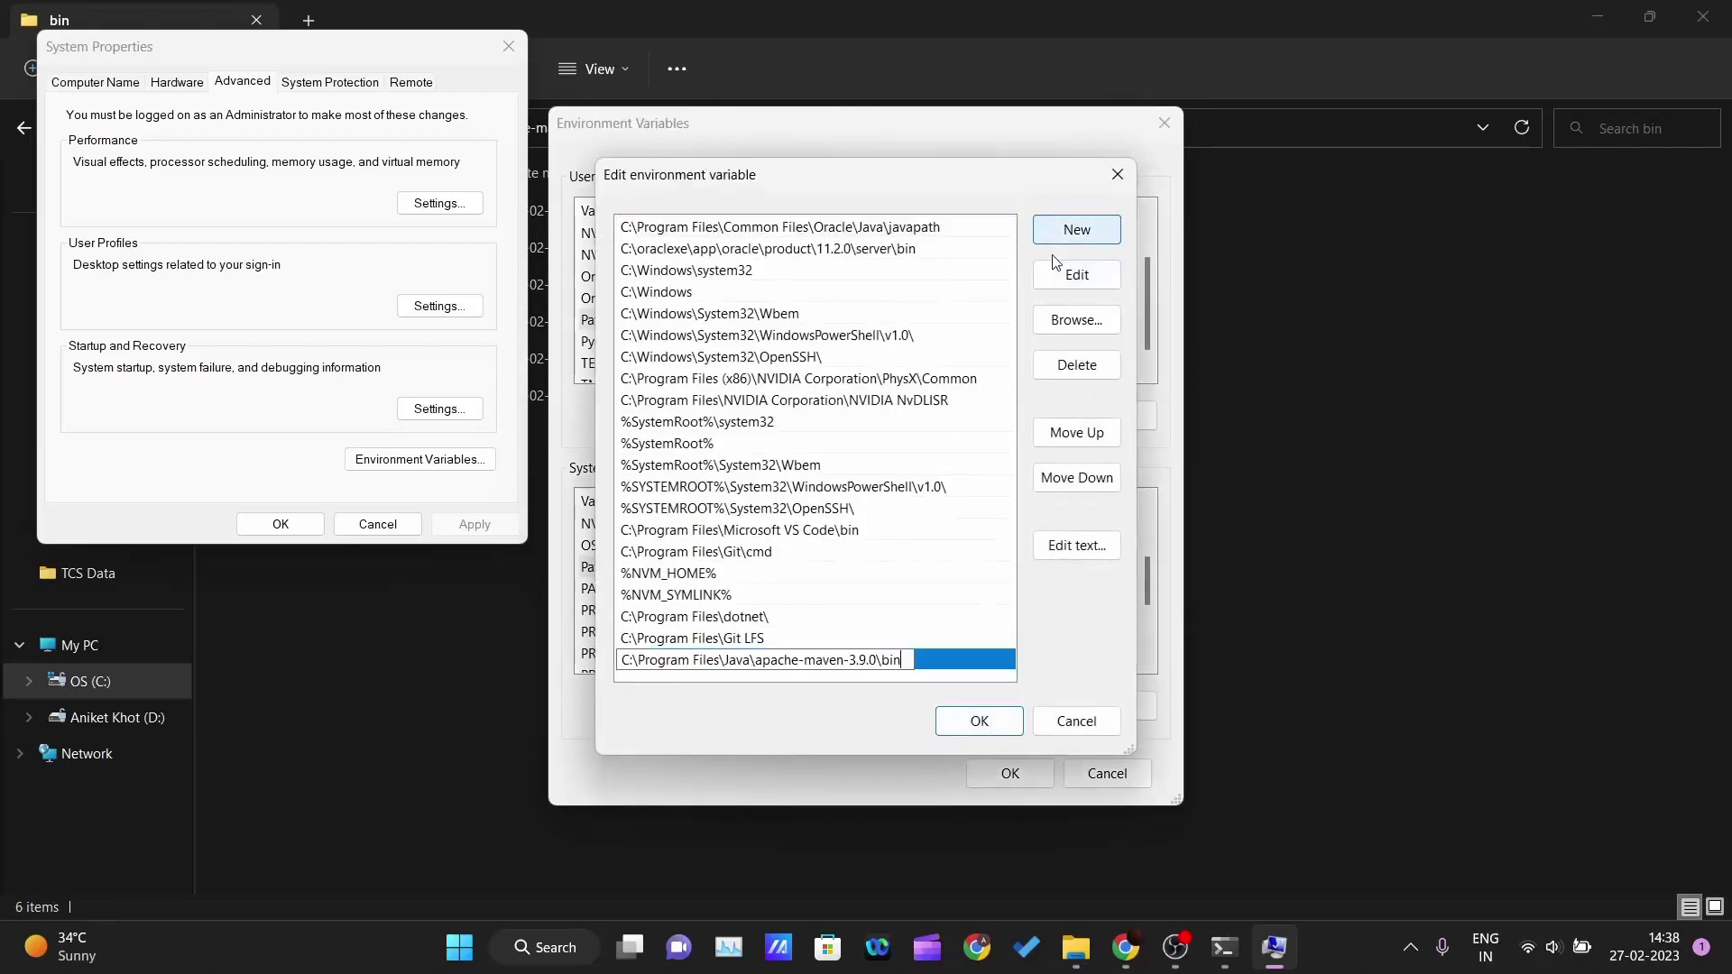
{"action": "left_click", "coordinate": [982, 657]}
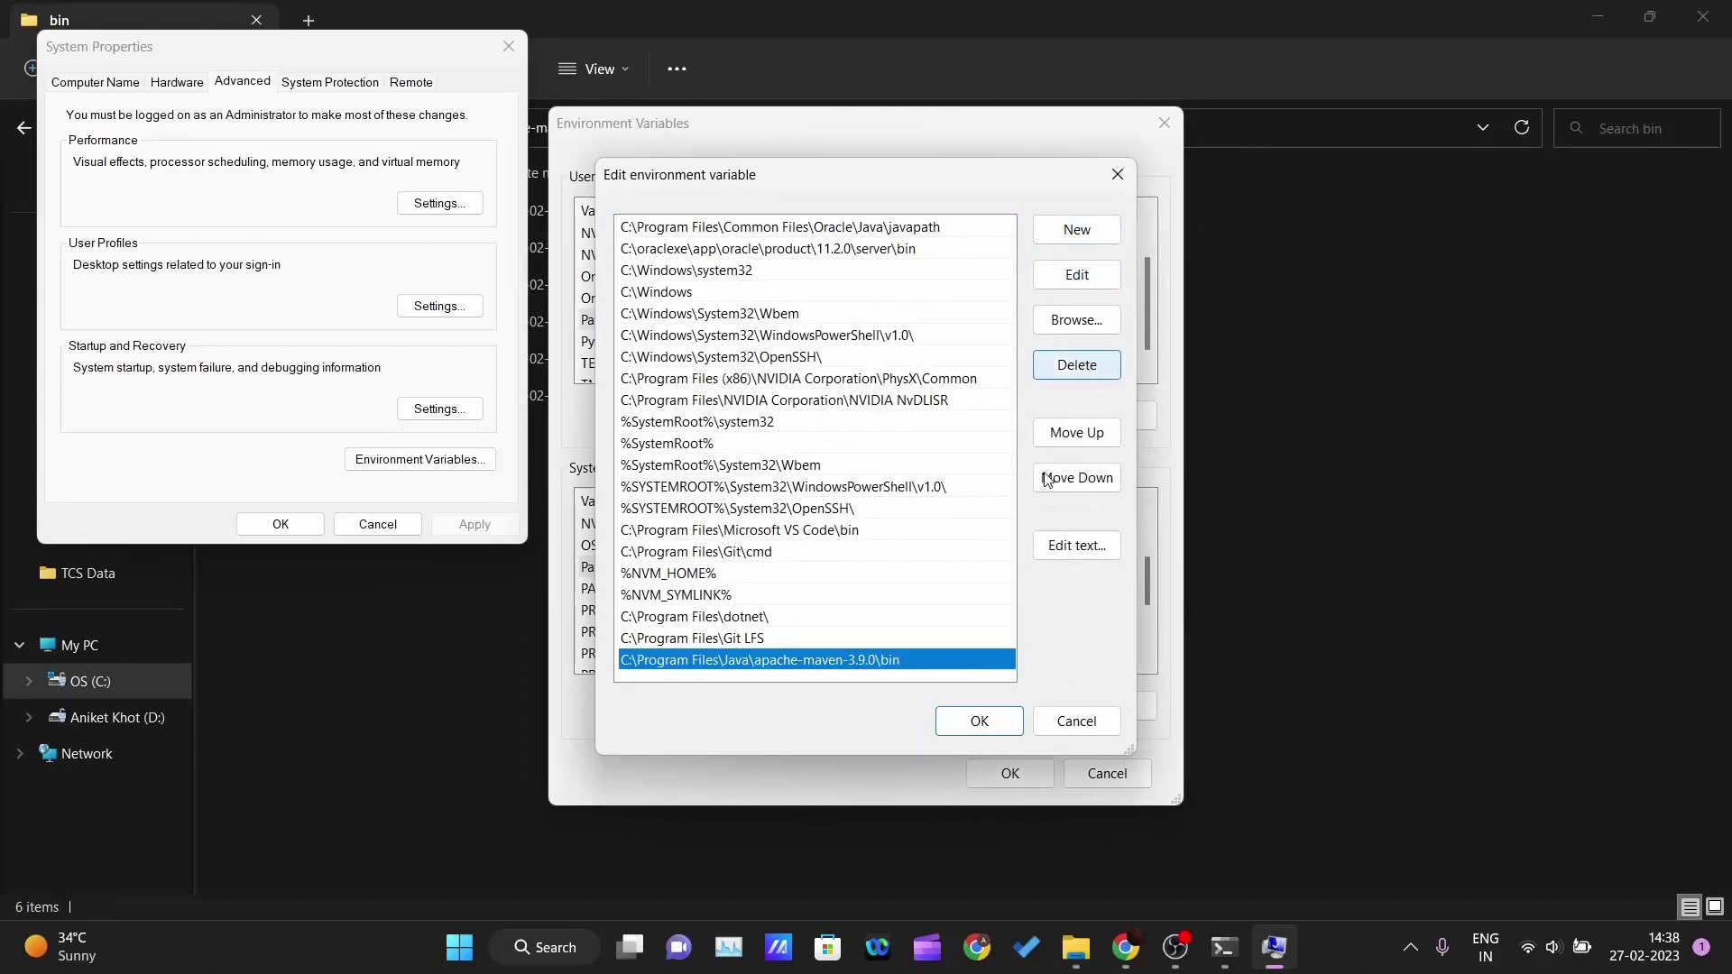
{"action": "left_click", "coordinate": [978, 721]}
{"action": "left_click", "coordinate": [1010, 771]}
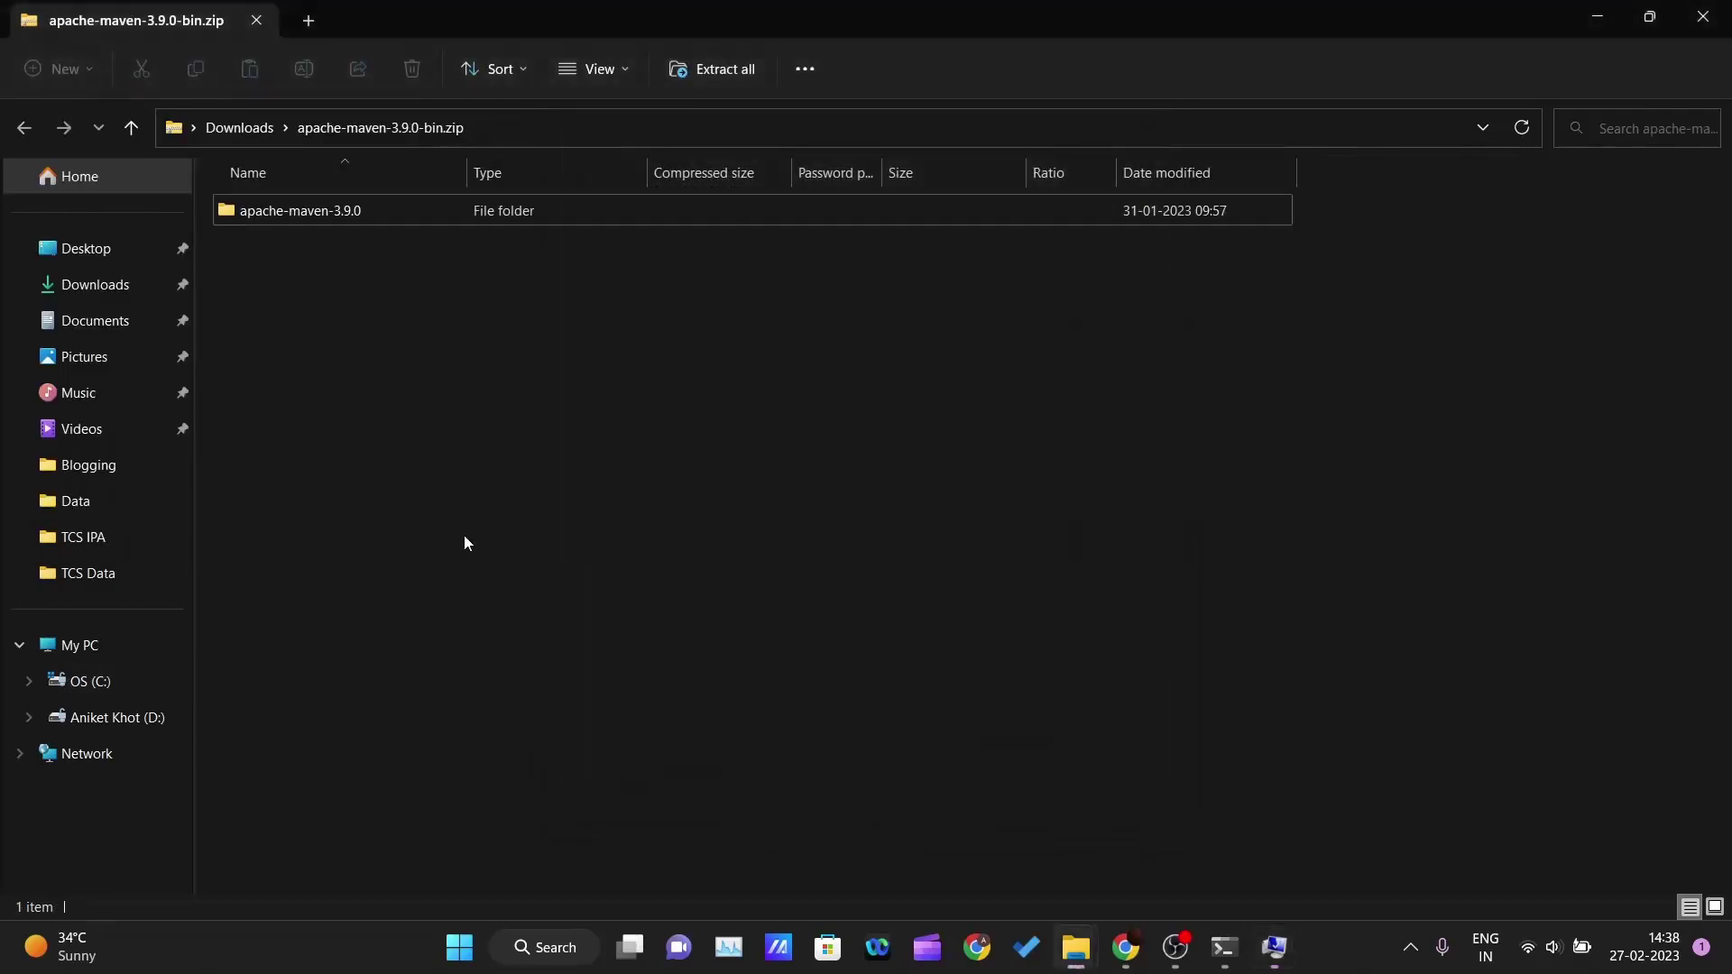
{"action": "left_click", "coordinate": [1273, 947]}
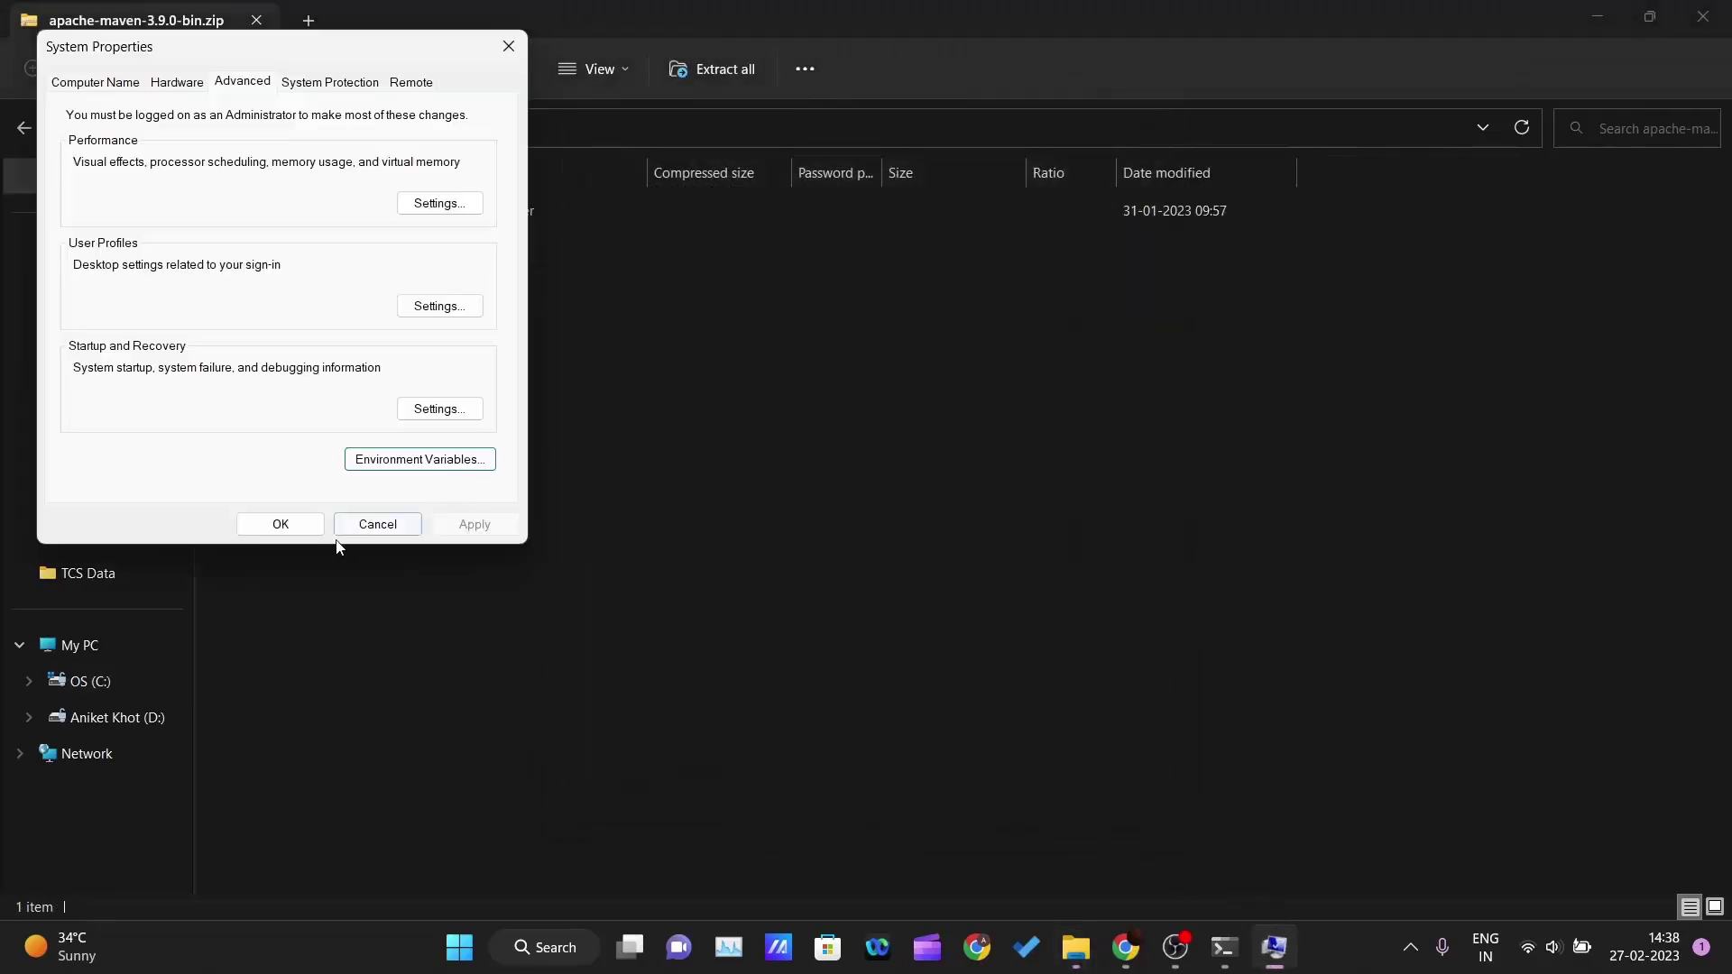
{"action": "left_click", "coordinate": [275, 523]}
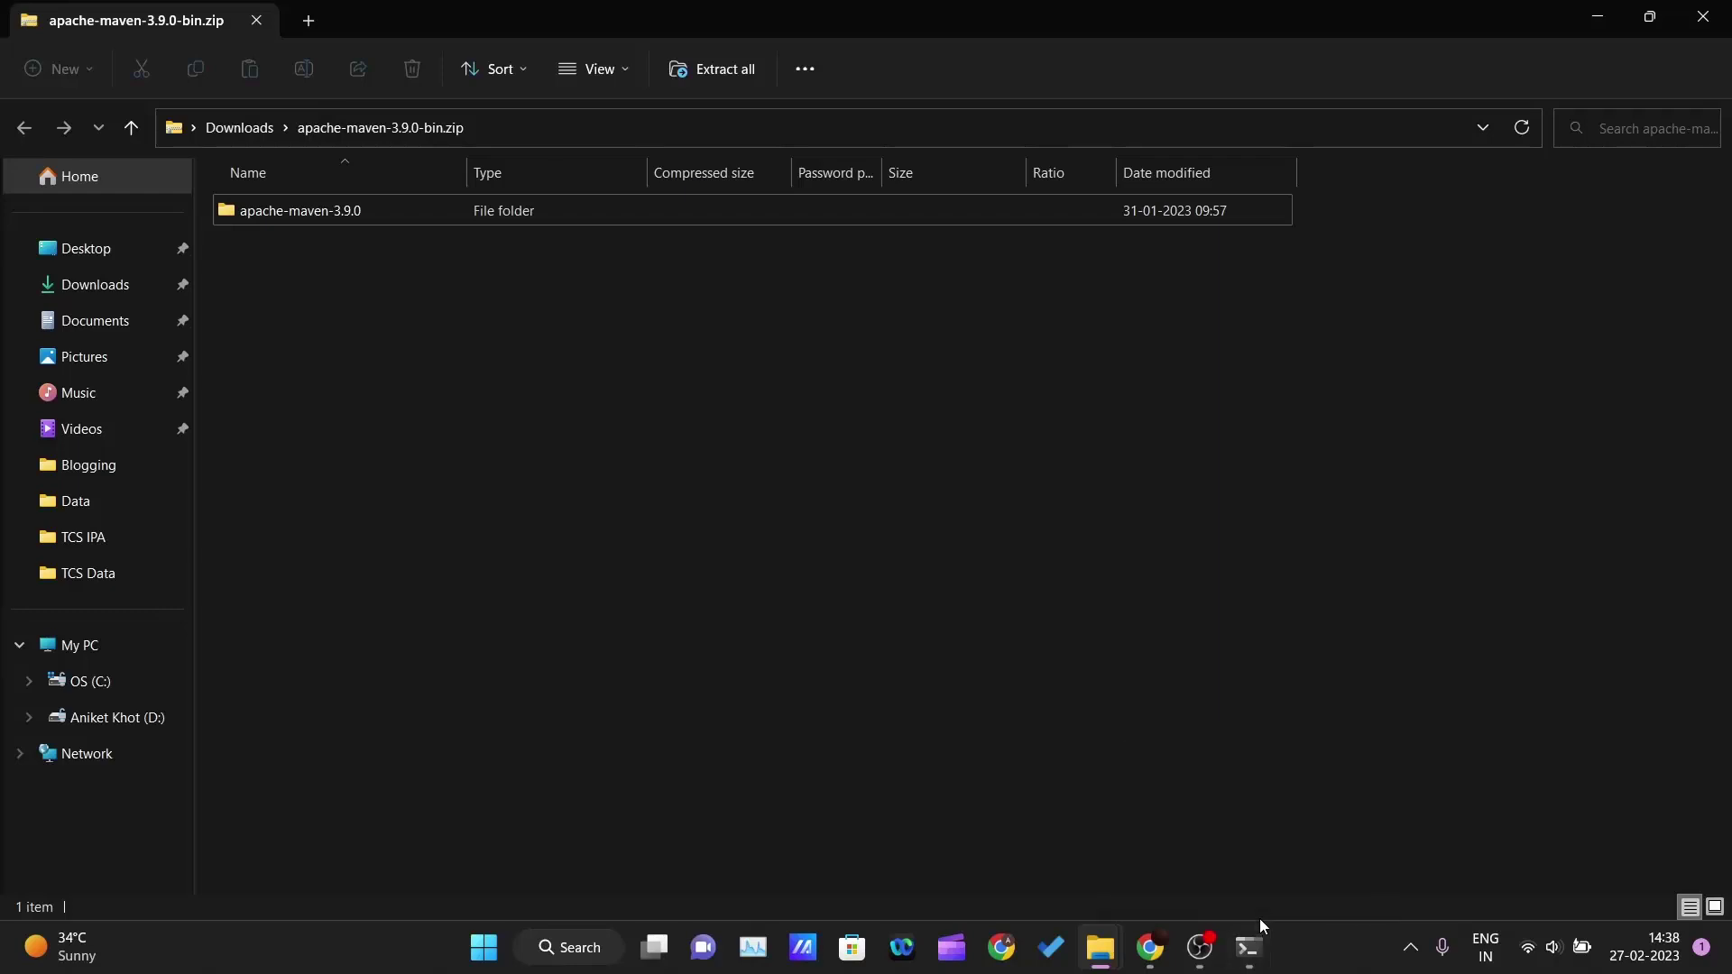
Close the old PowerShell window, open a new terminal and run mvn --version.
{"action": "left_click", "coordinate": [1254, 946]}
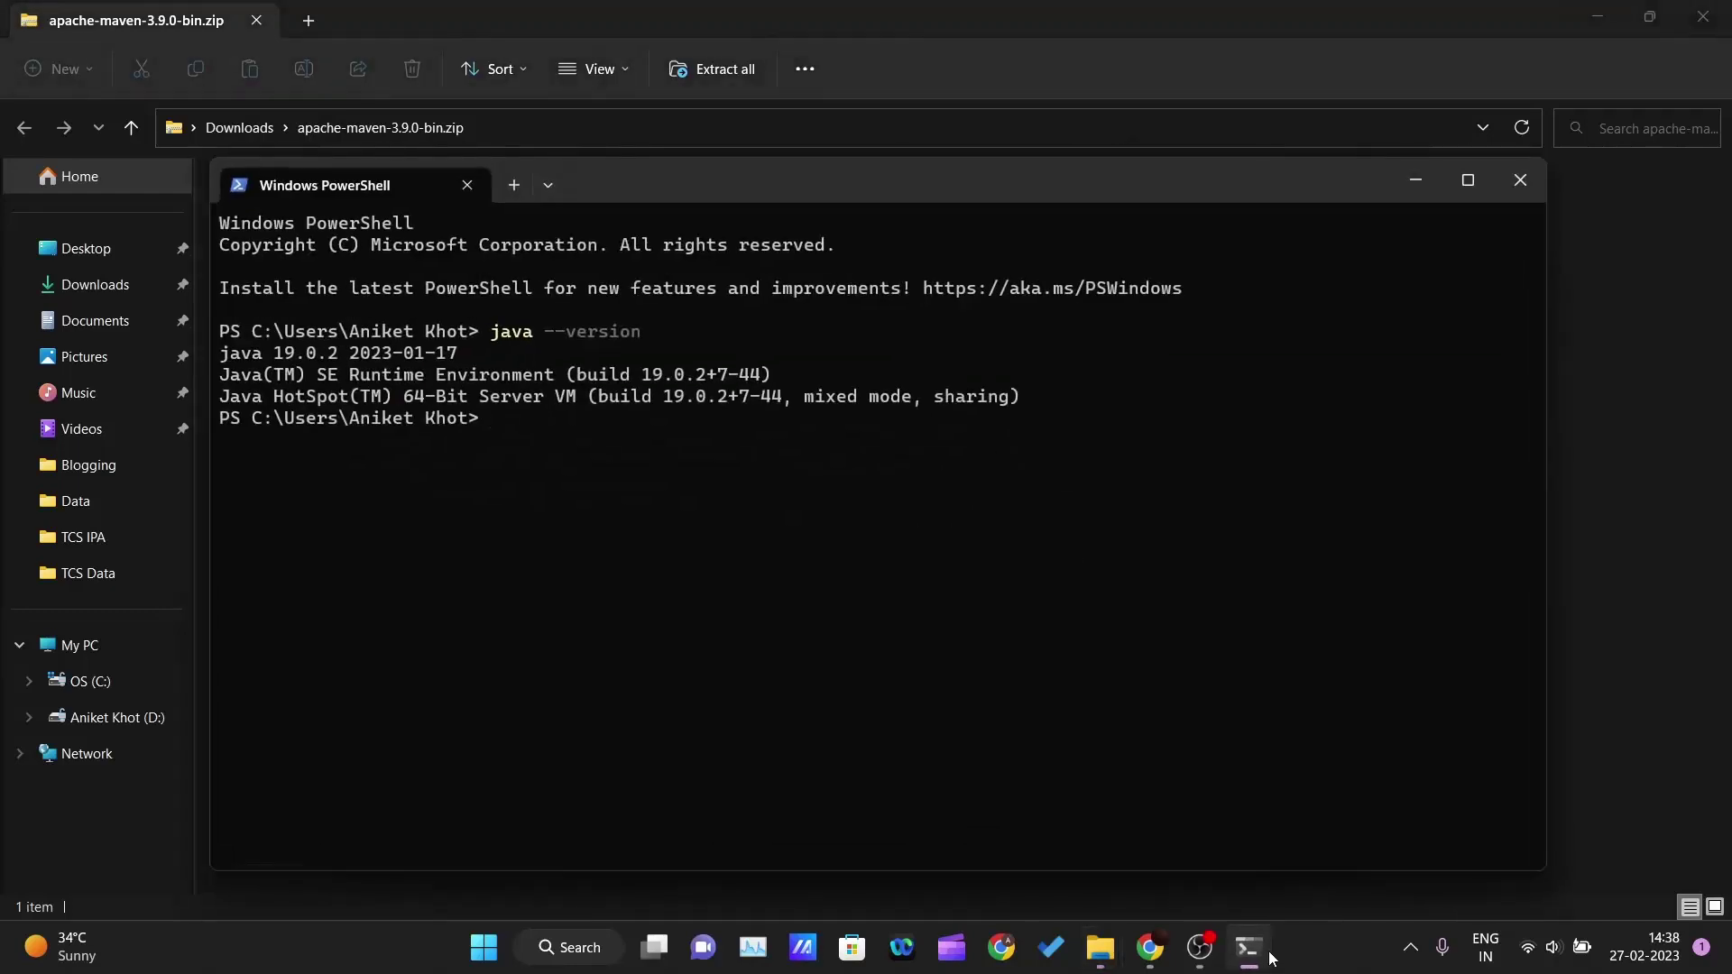
{"action": "left_click", "coordinate": [1525, 187]}
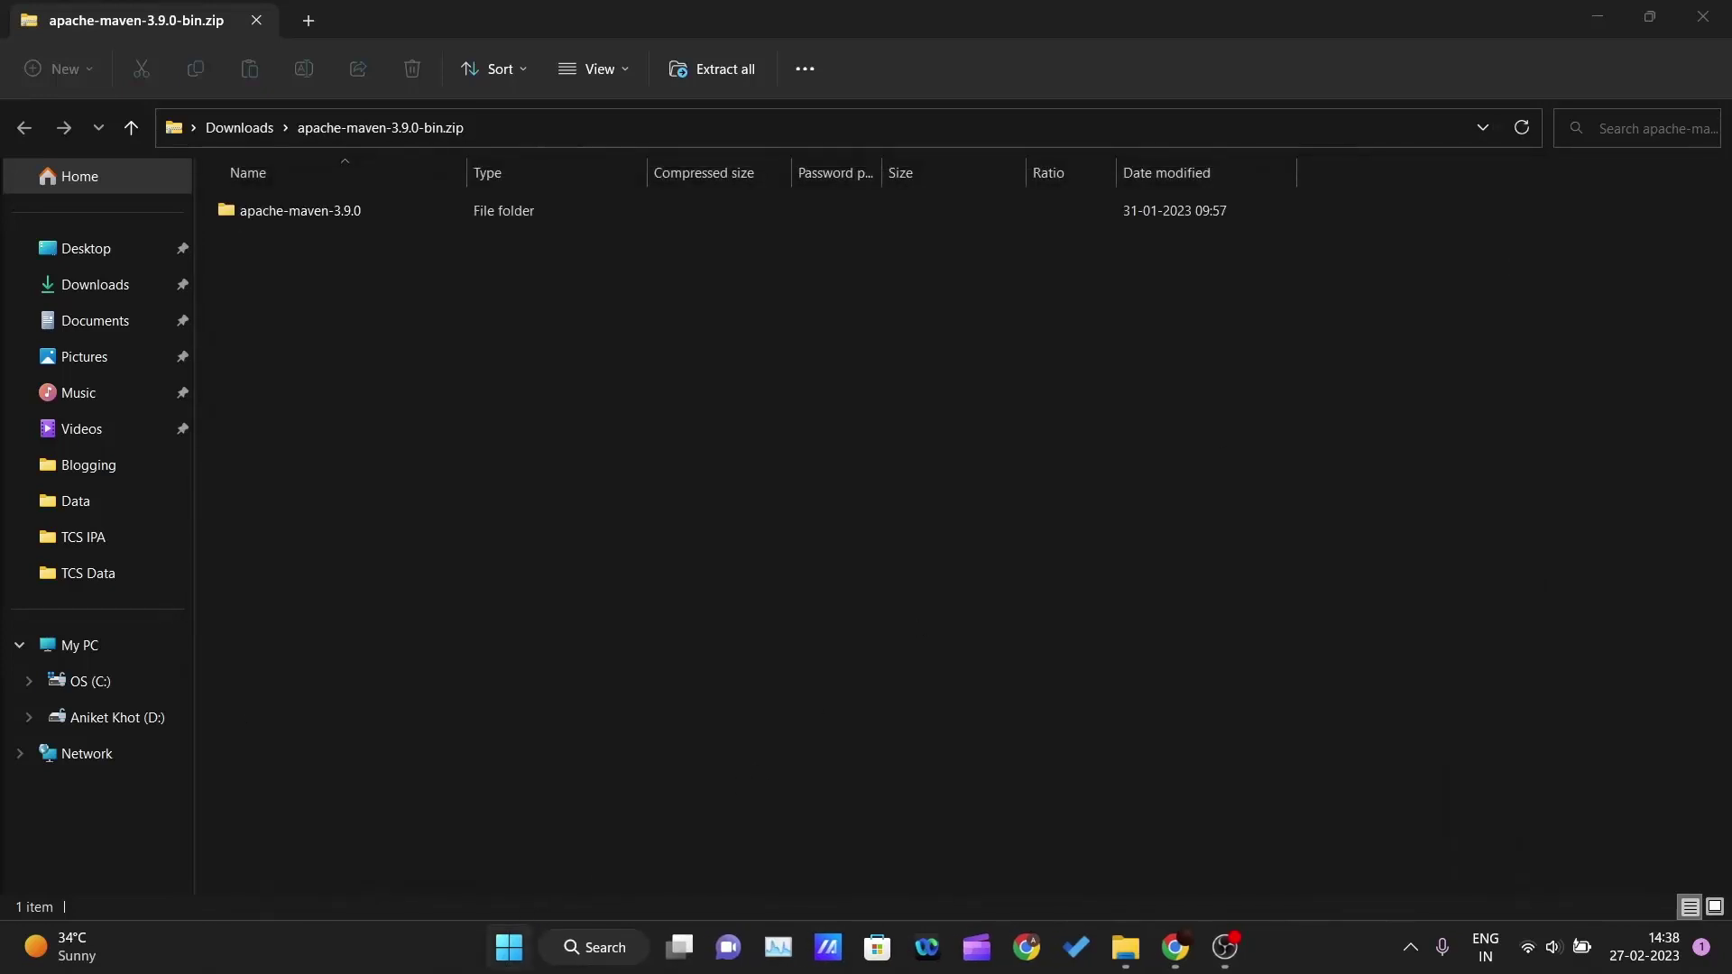
{"action": "right_click", "coordinate": [509, 947]}
{"action": "left_click", "coordinate": [505, 601]}
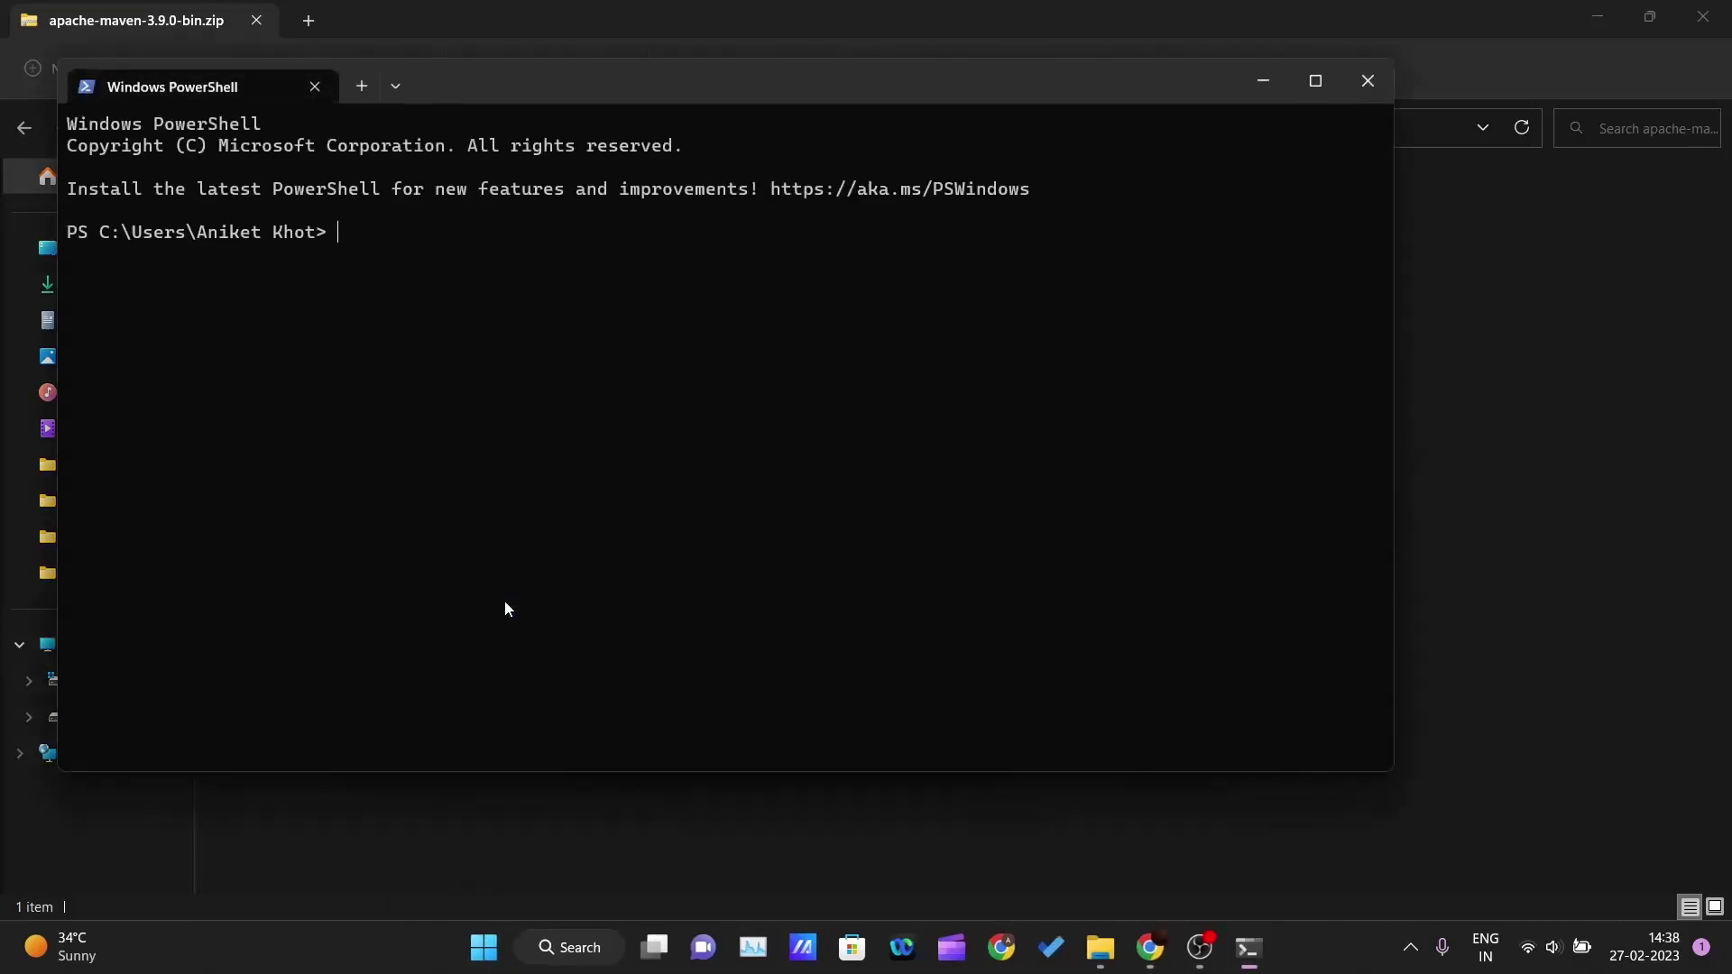
{"action": "left_click_drag", "start_coordinate": [748, 94], "coordinate": [965, 185]}
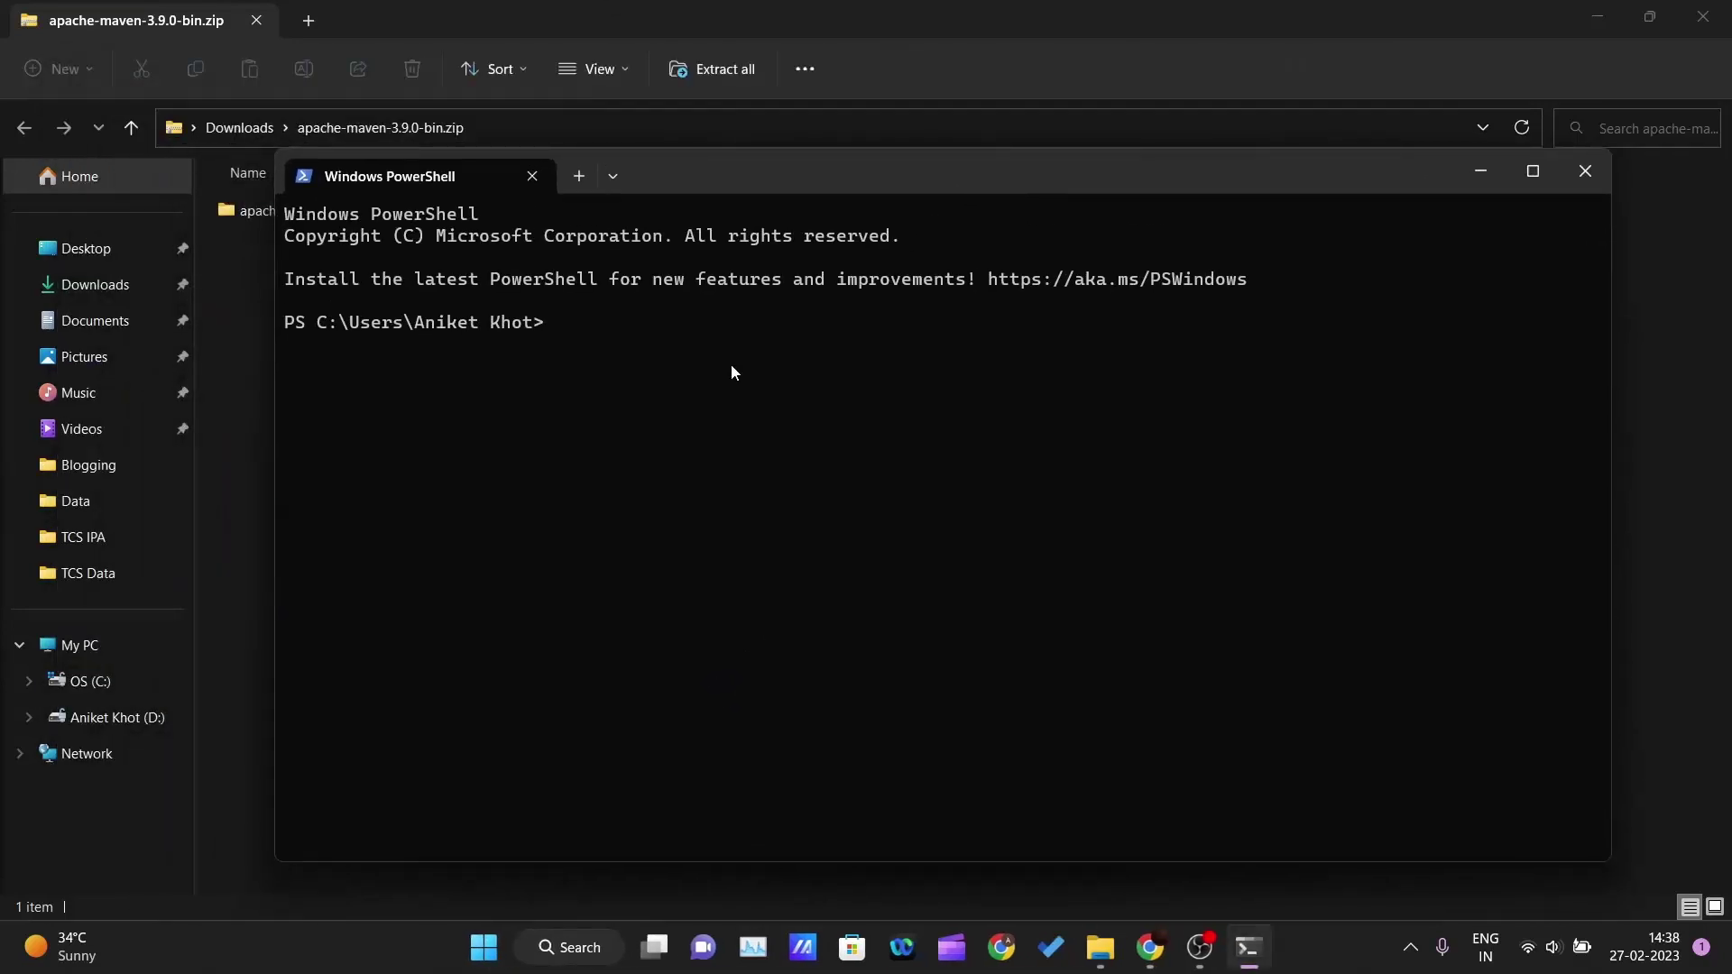
{"action": "type", "text": "mvn --version"}
{"action": "key", "text": "Return"}
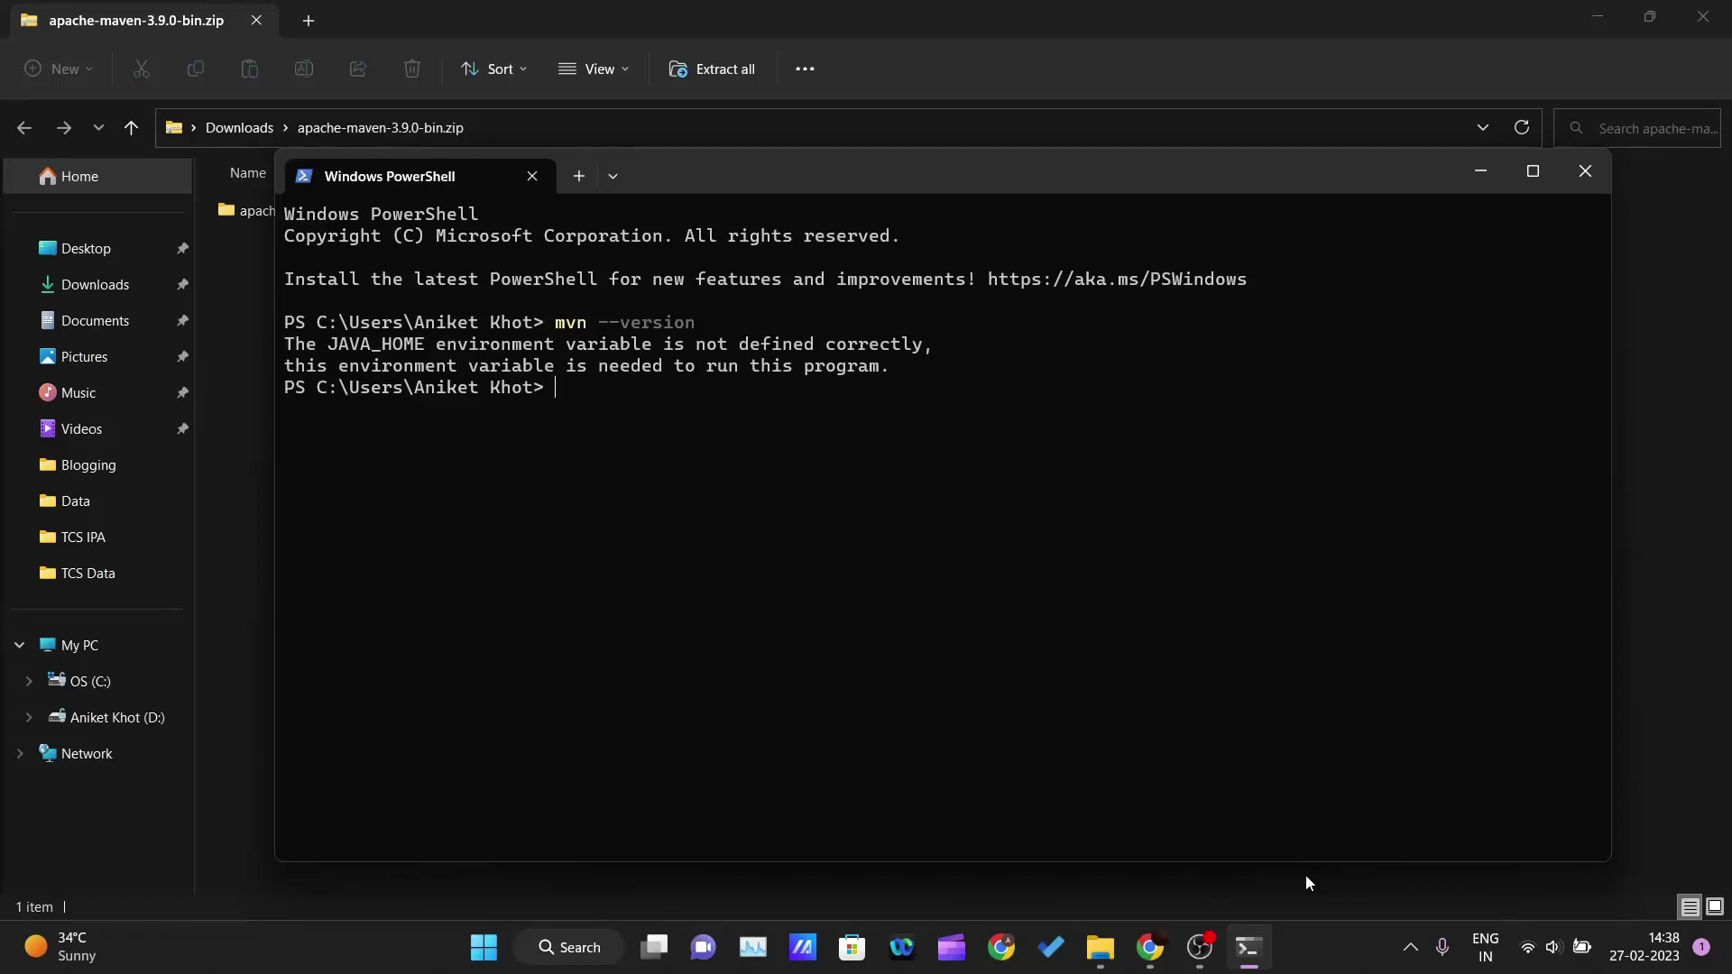
{"action": "left_click", "coordinate": [1200, 947]}
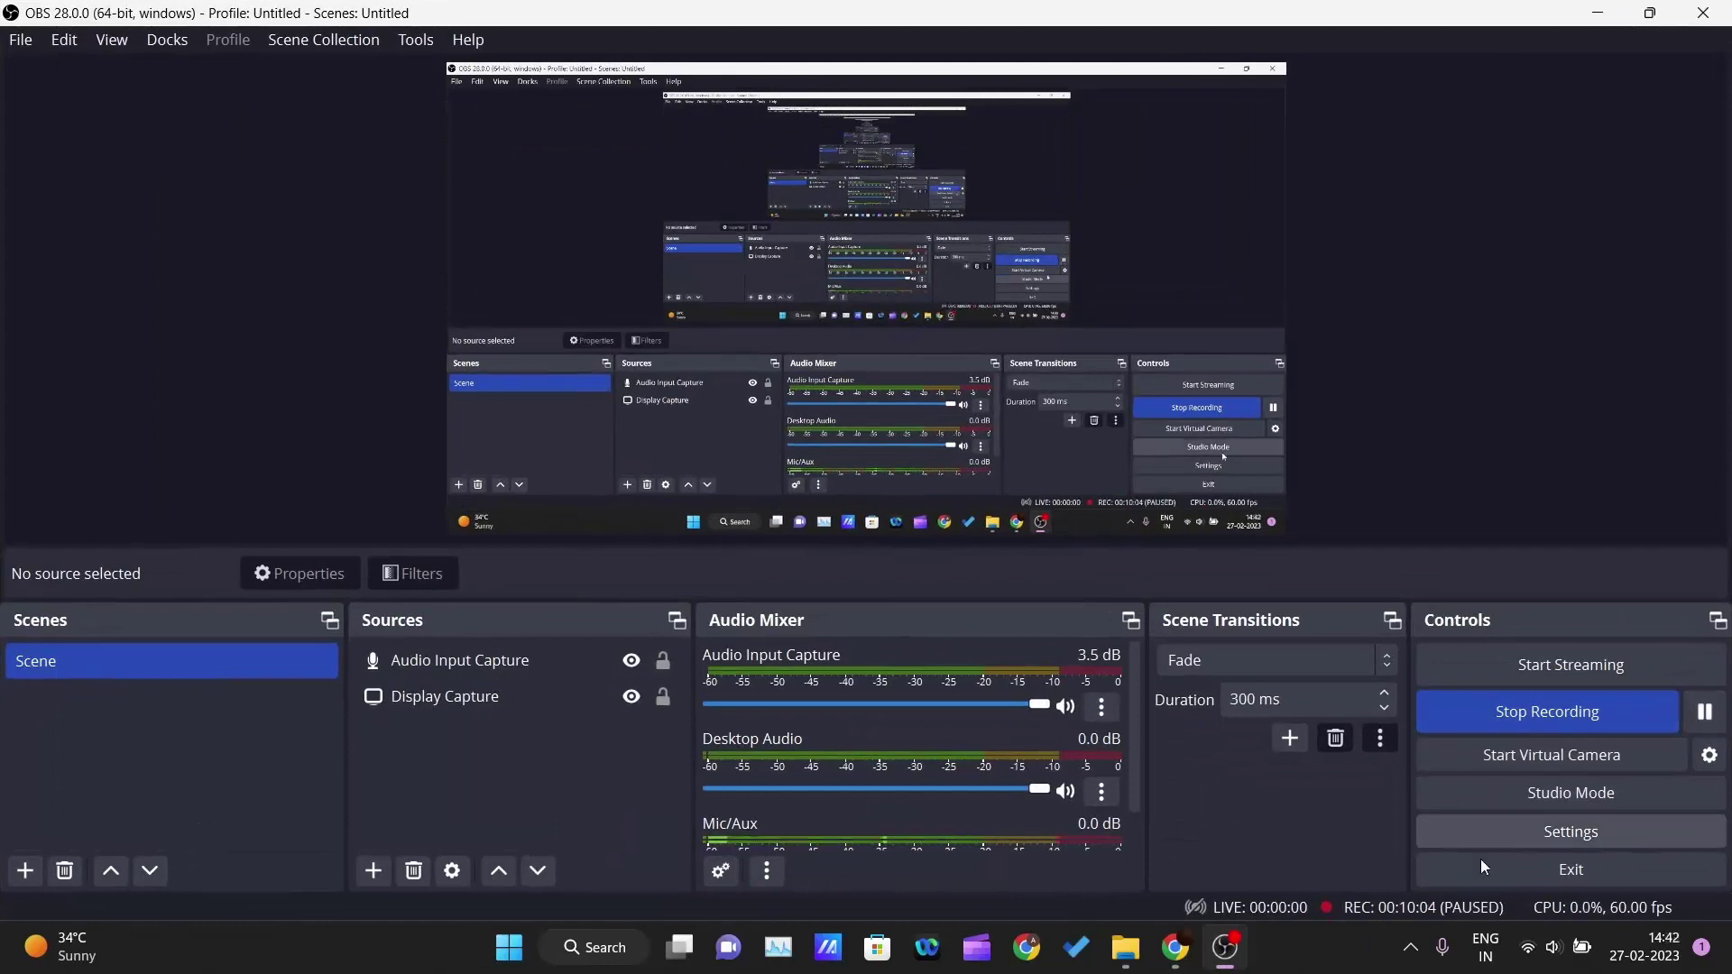
{"action": "left_click", "coordinate": [1189, 963]}
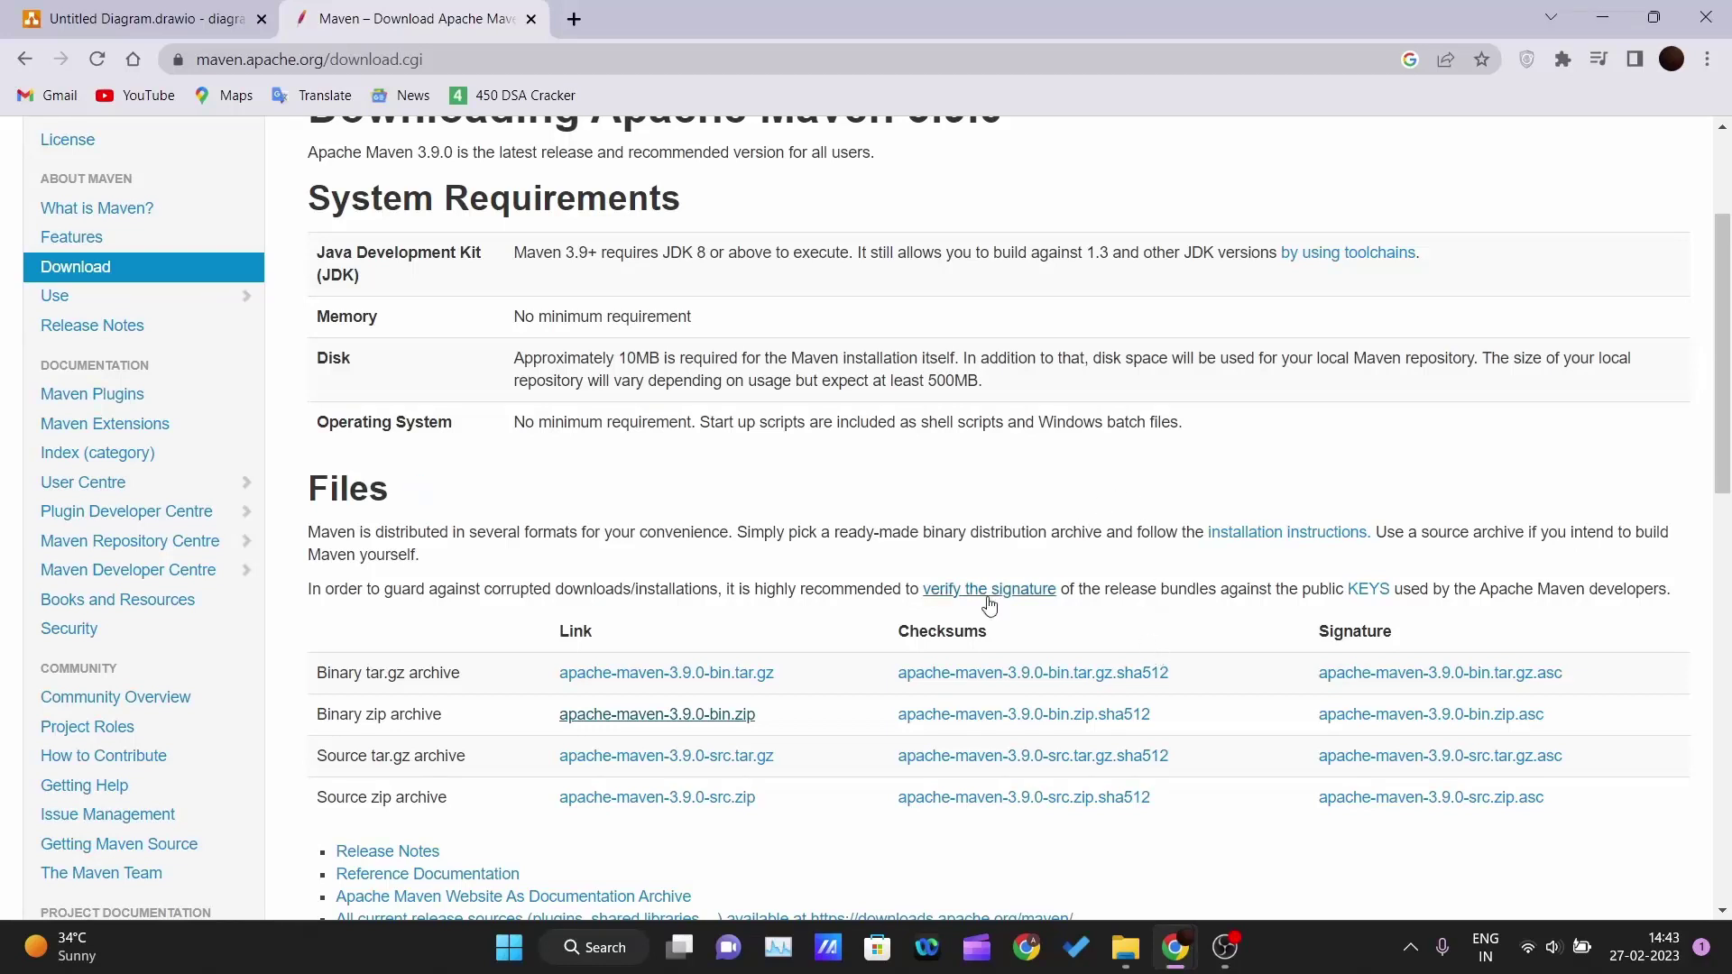
Reopen the Environment Variables dialog and check the user Path variable for the Maven bin entry, leaving the list unedited.
{"action": "key", "text": "super"}
{"action": "type", "text": "edit"}
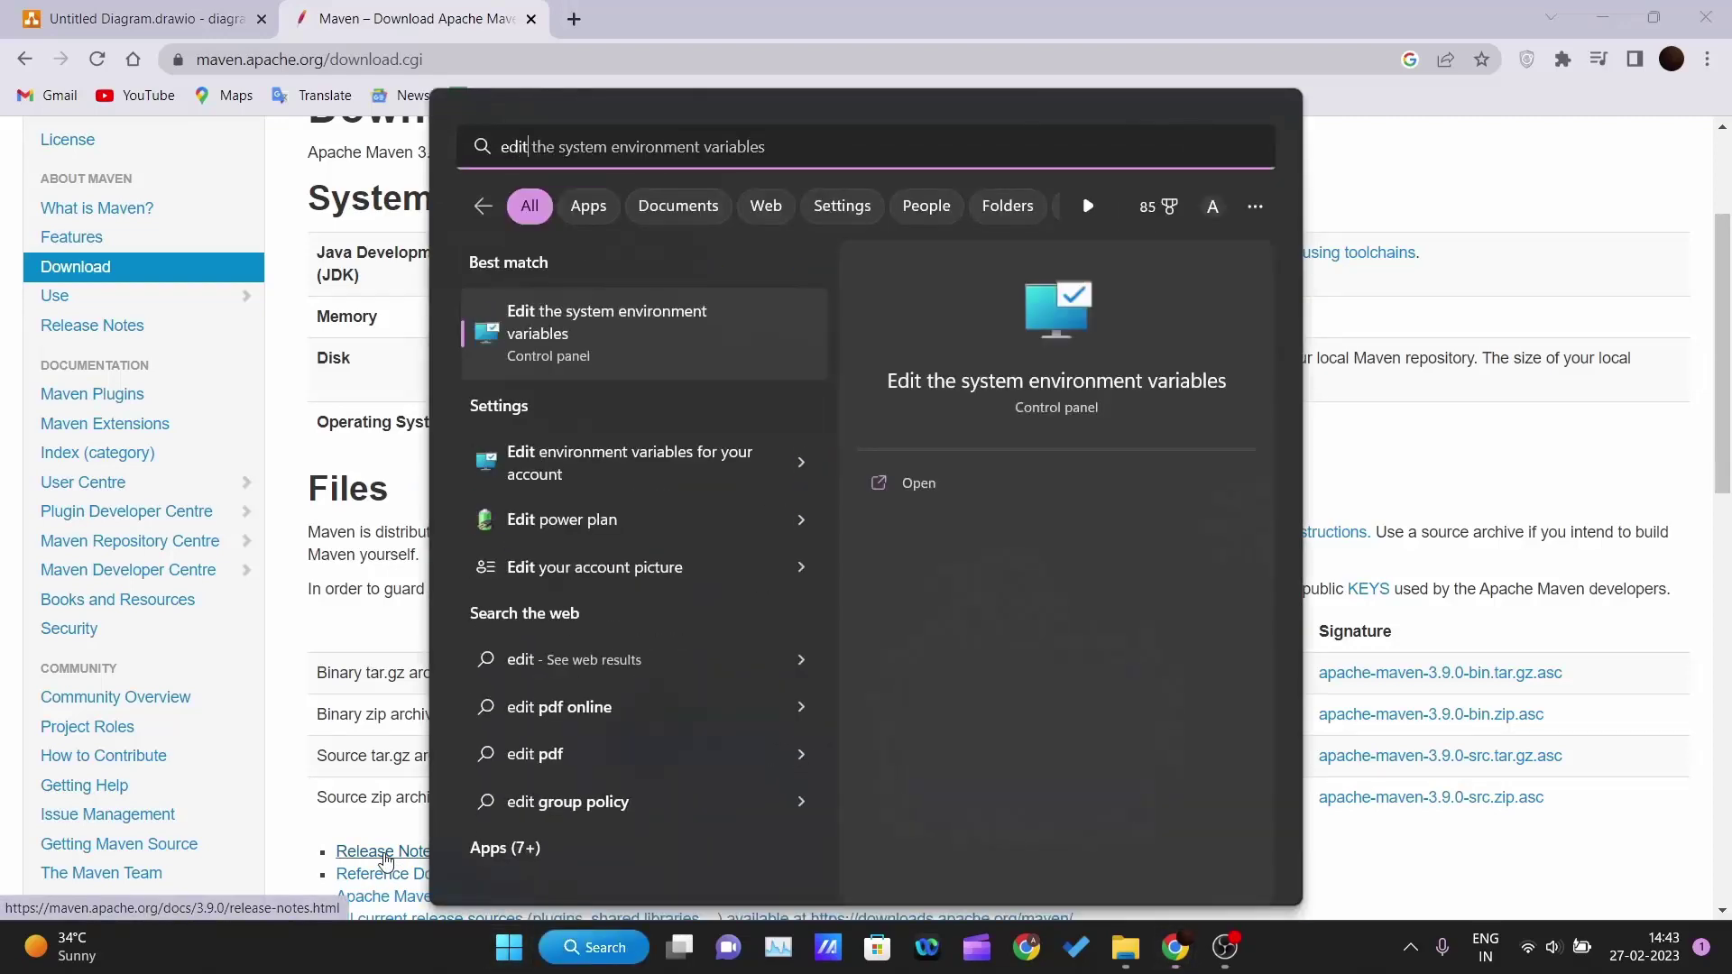
{"action": "key", "text": "Return"}
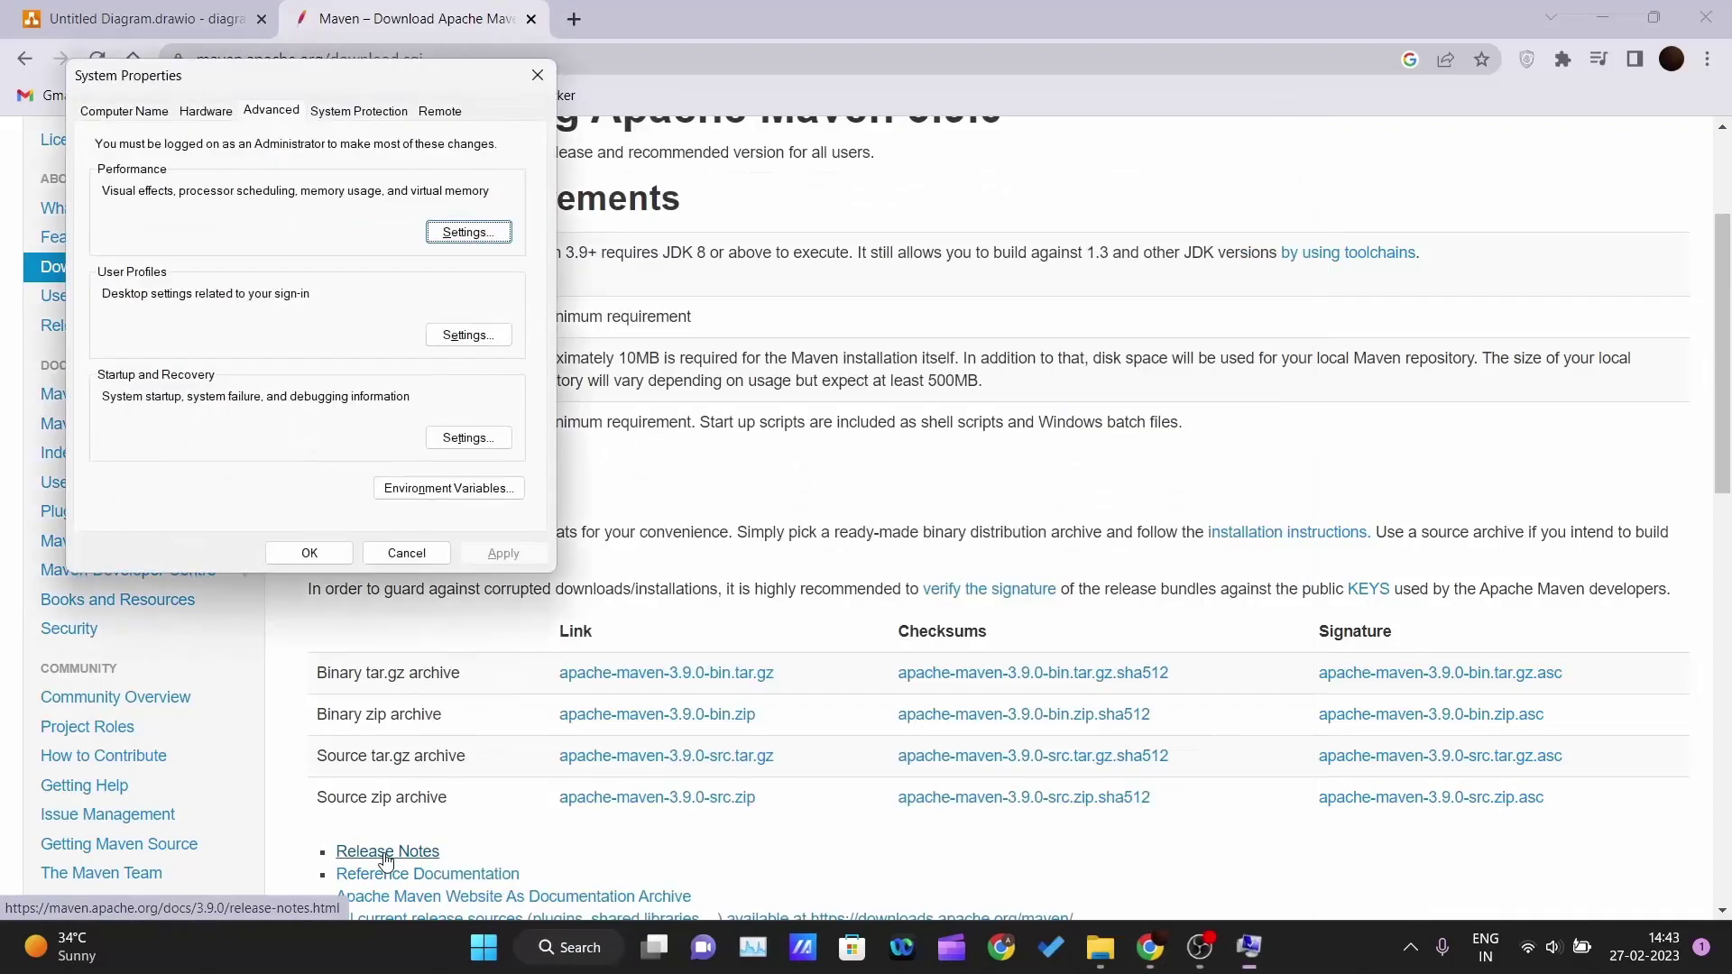
{"action": "left_click", "coordinate": [496, 490]}
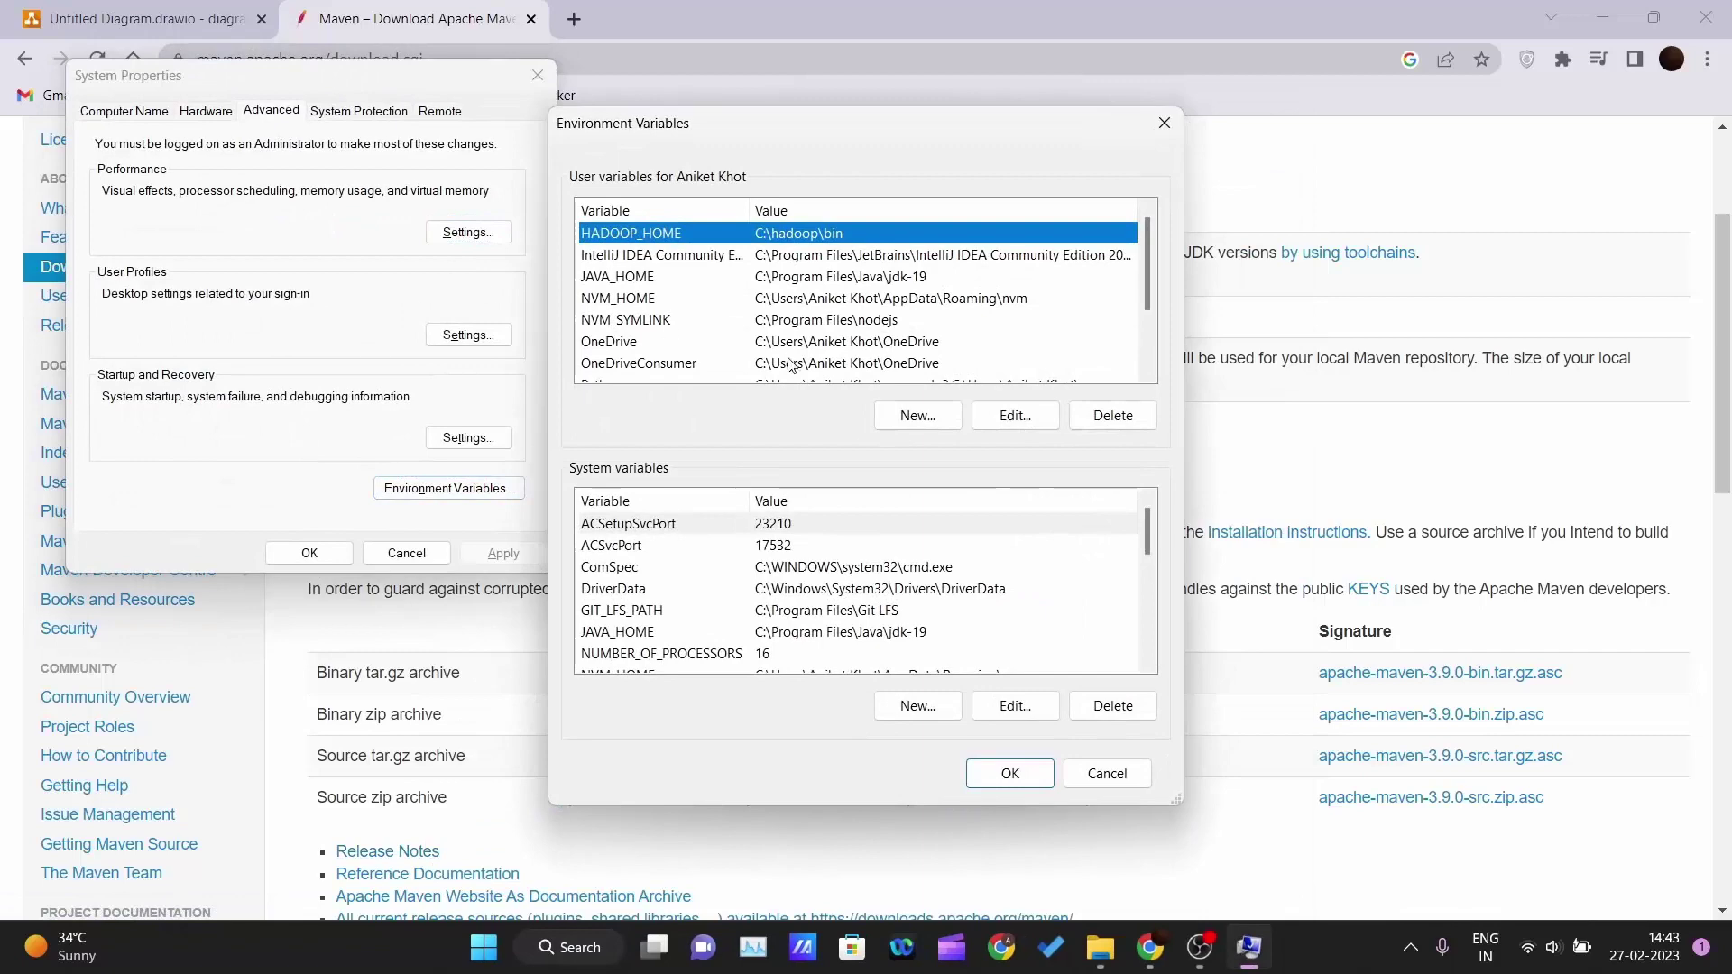
{"action": "scroll", "coordinate": [791, 336], "scroll_direction": "down", "scroll_amount": 2}
{"action": "left_click", "coordinate": [866, 300]}
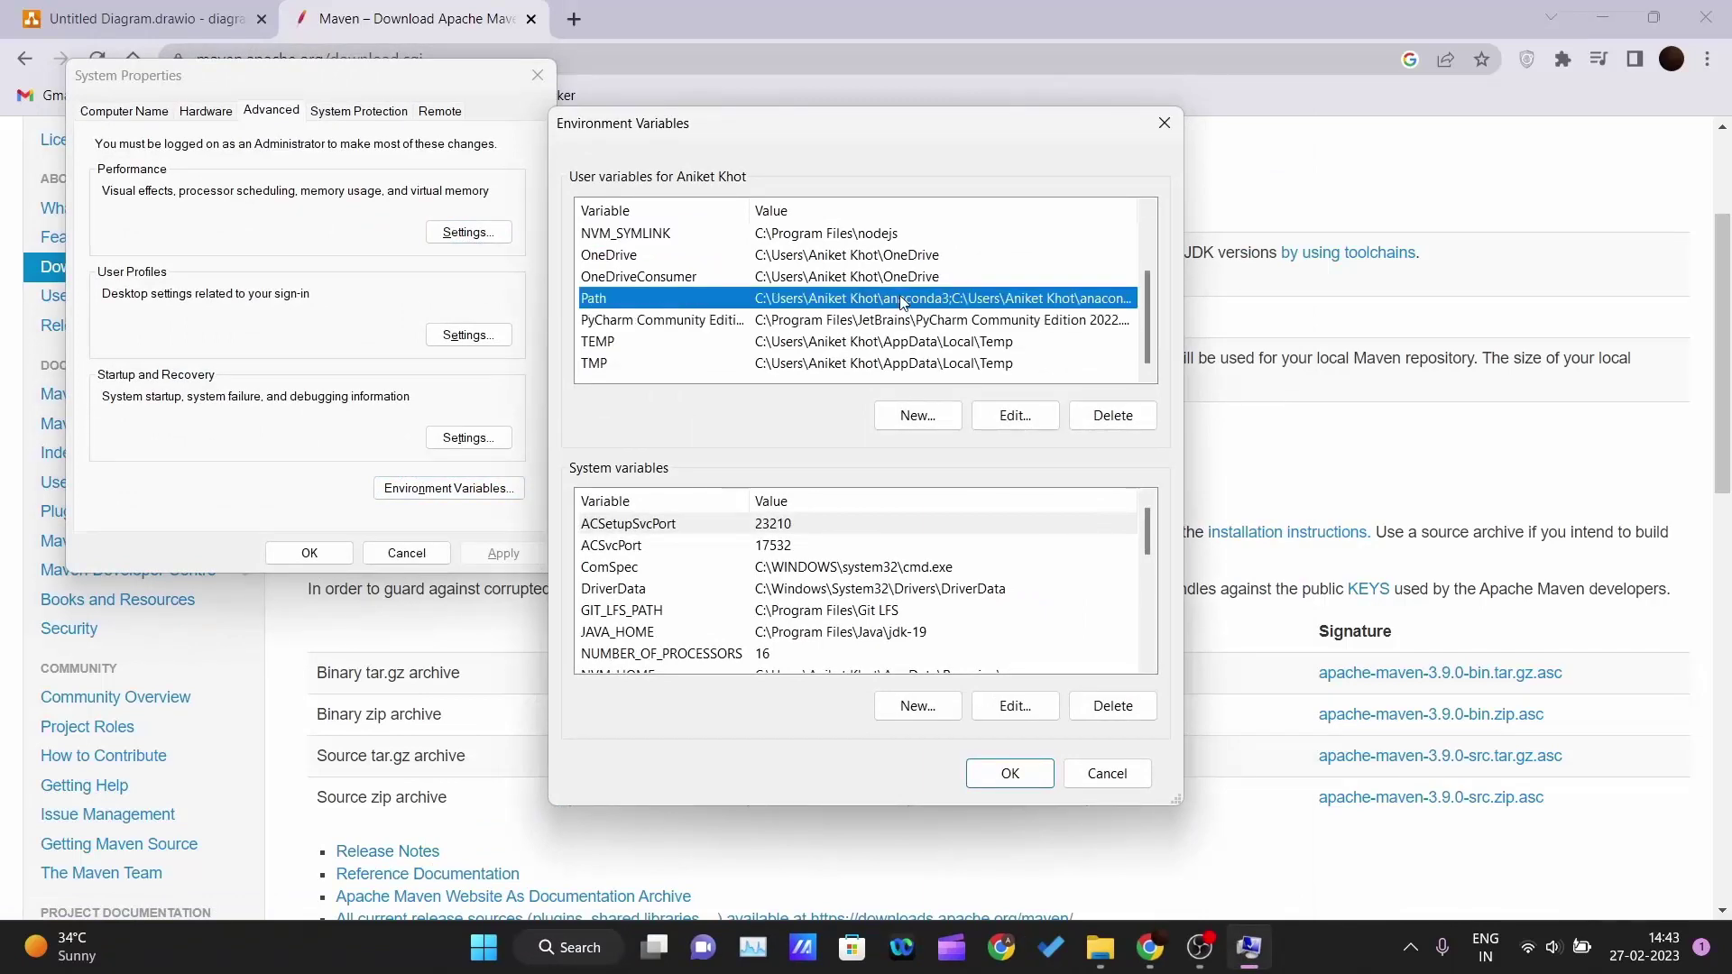
{"action": "left_click", "coordinate": [1014, 418]}
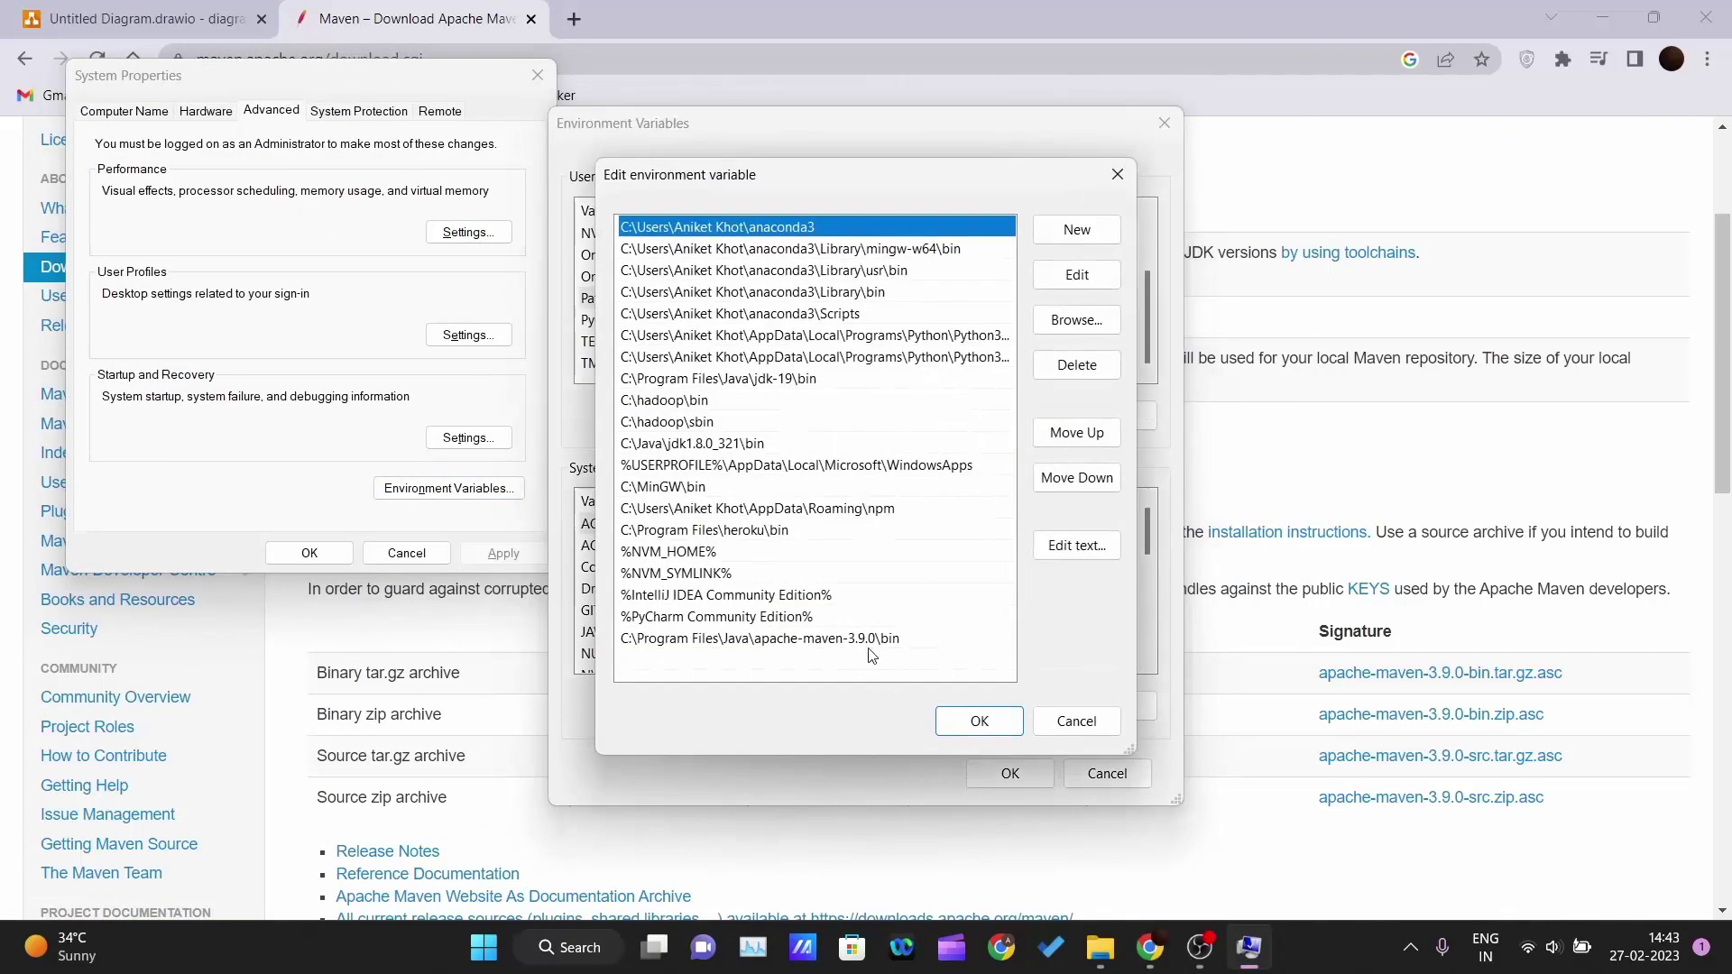
{"action": "left_click", "coordinate": [1076, 720]}
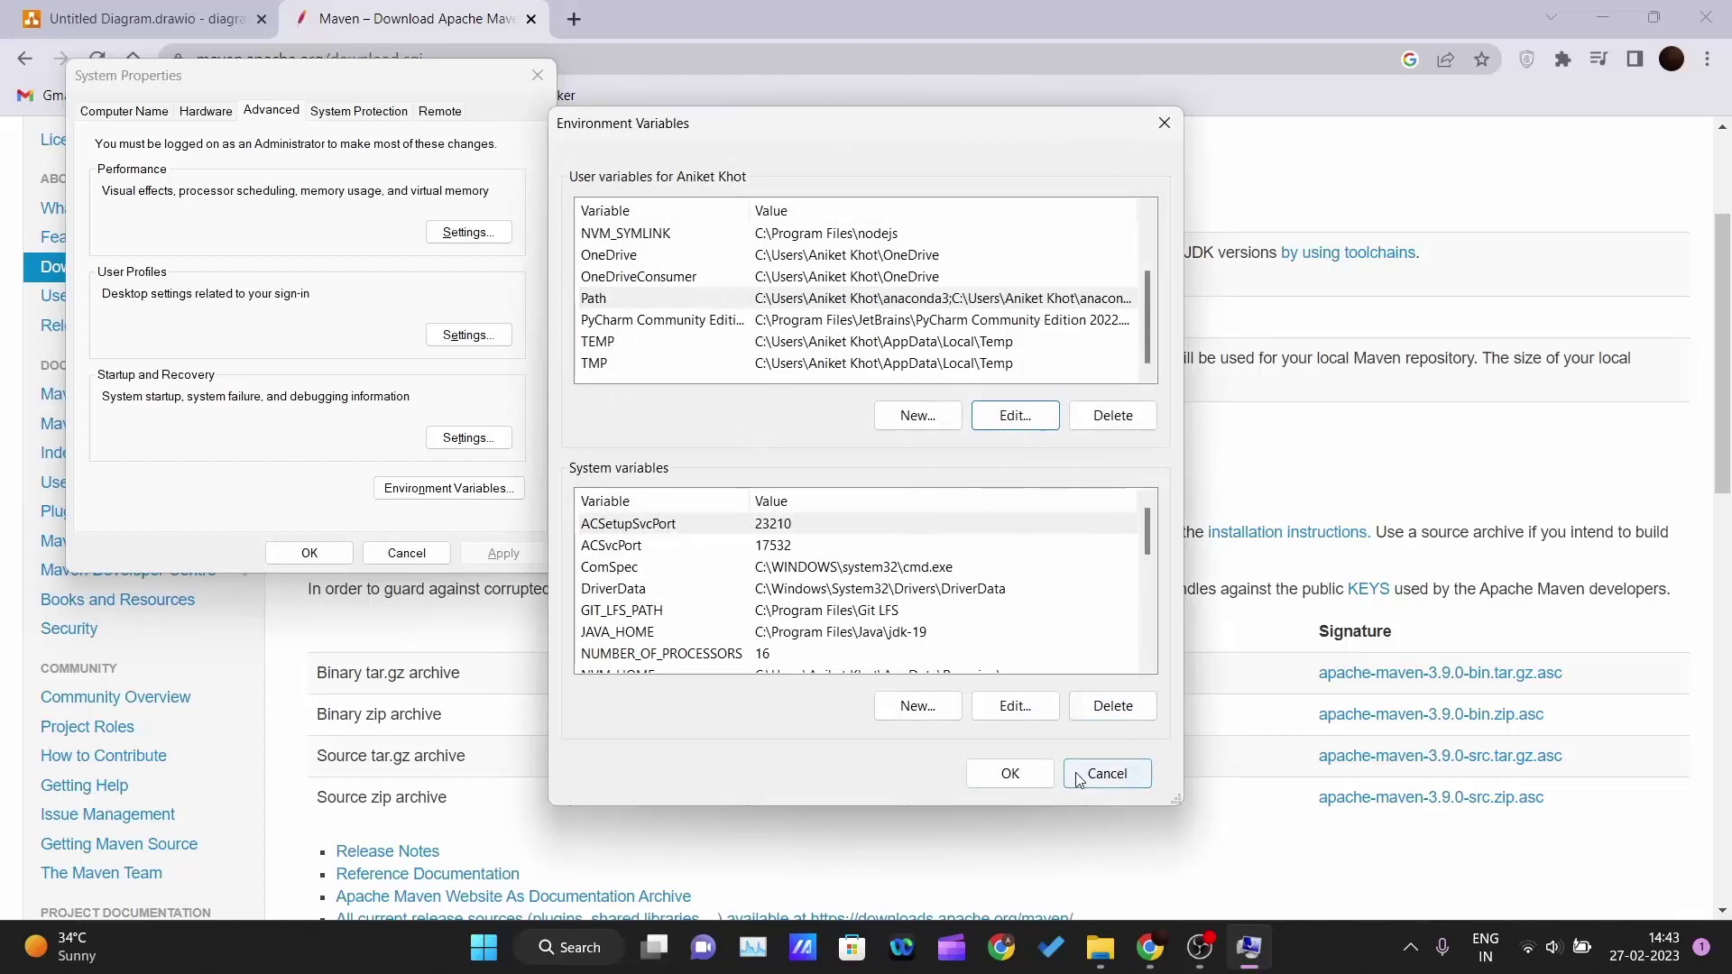
Open a new PowerShell terminal and check the Maven installation with mvn --version.
{"action": "right_click", "coordinate": [496, 932]}
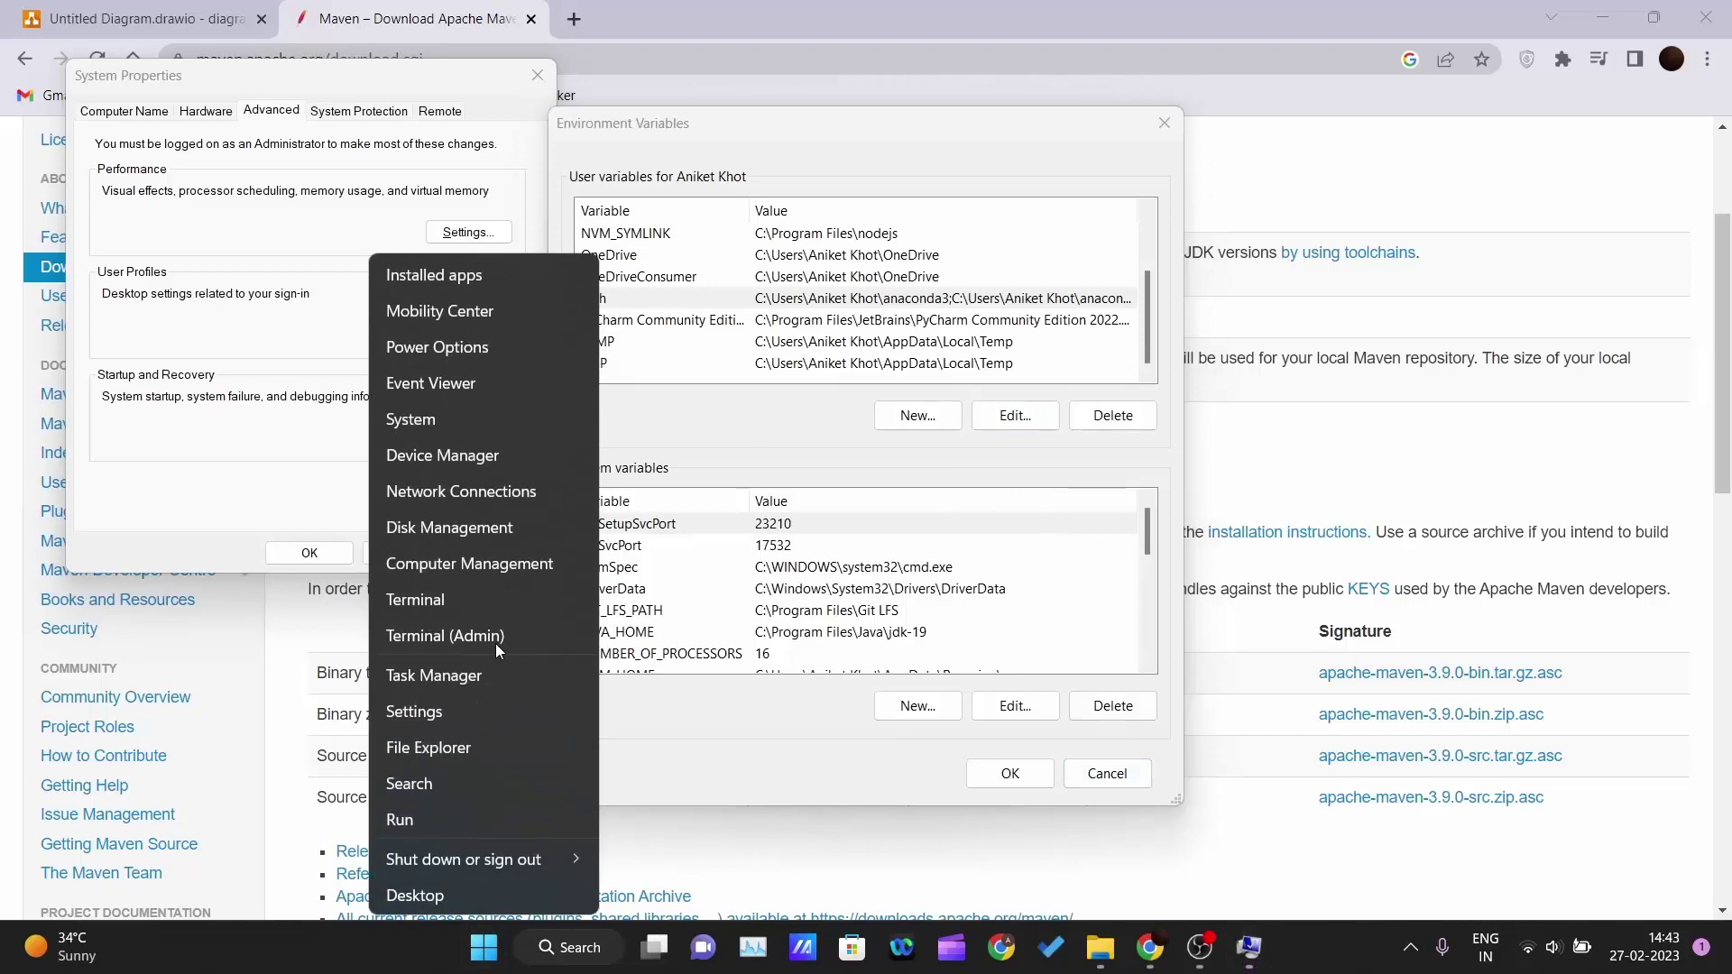
{"action": "left_click", "coordinate": [473, 603]}
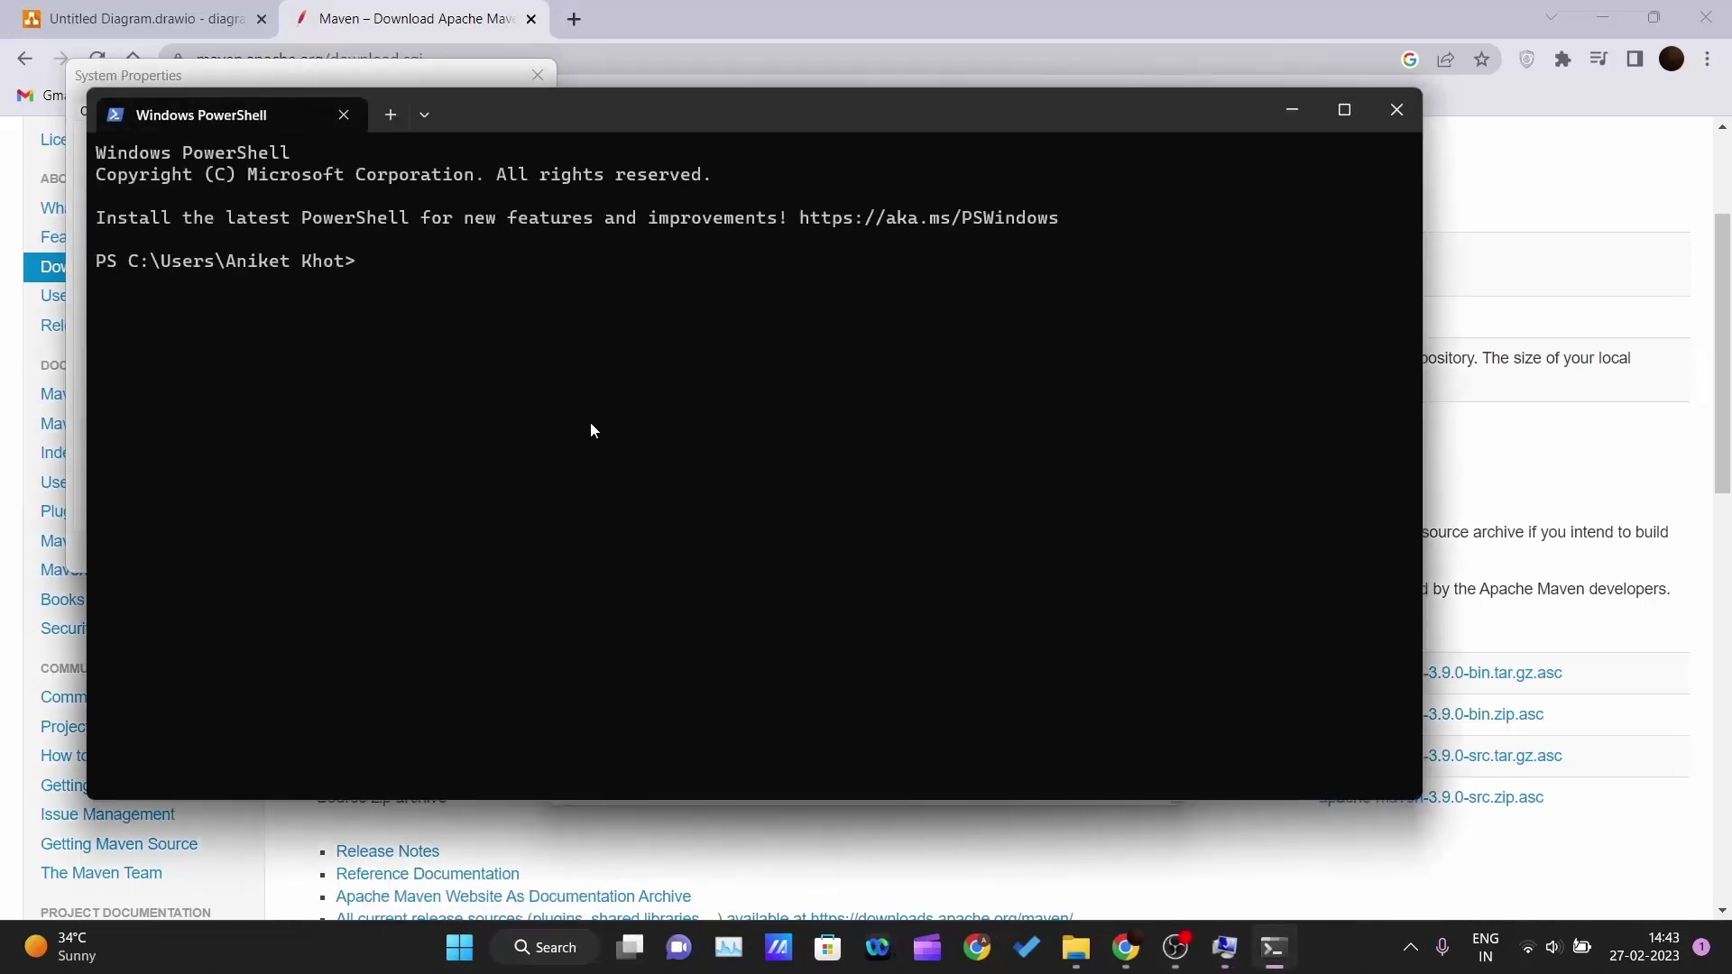
{"action": "type", "text": "mvn --version"}
{"action": "left_click", "coordinate": [1397, 109]}
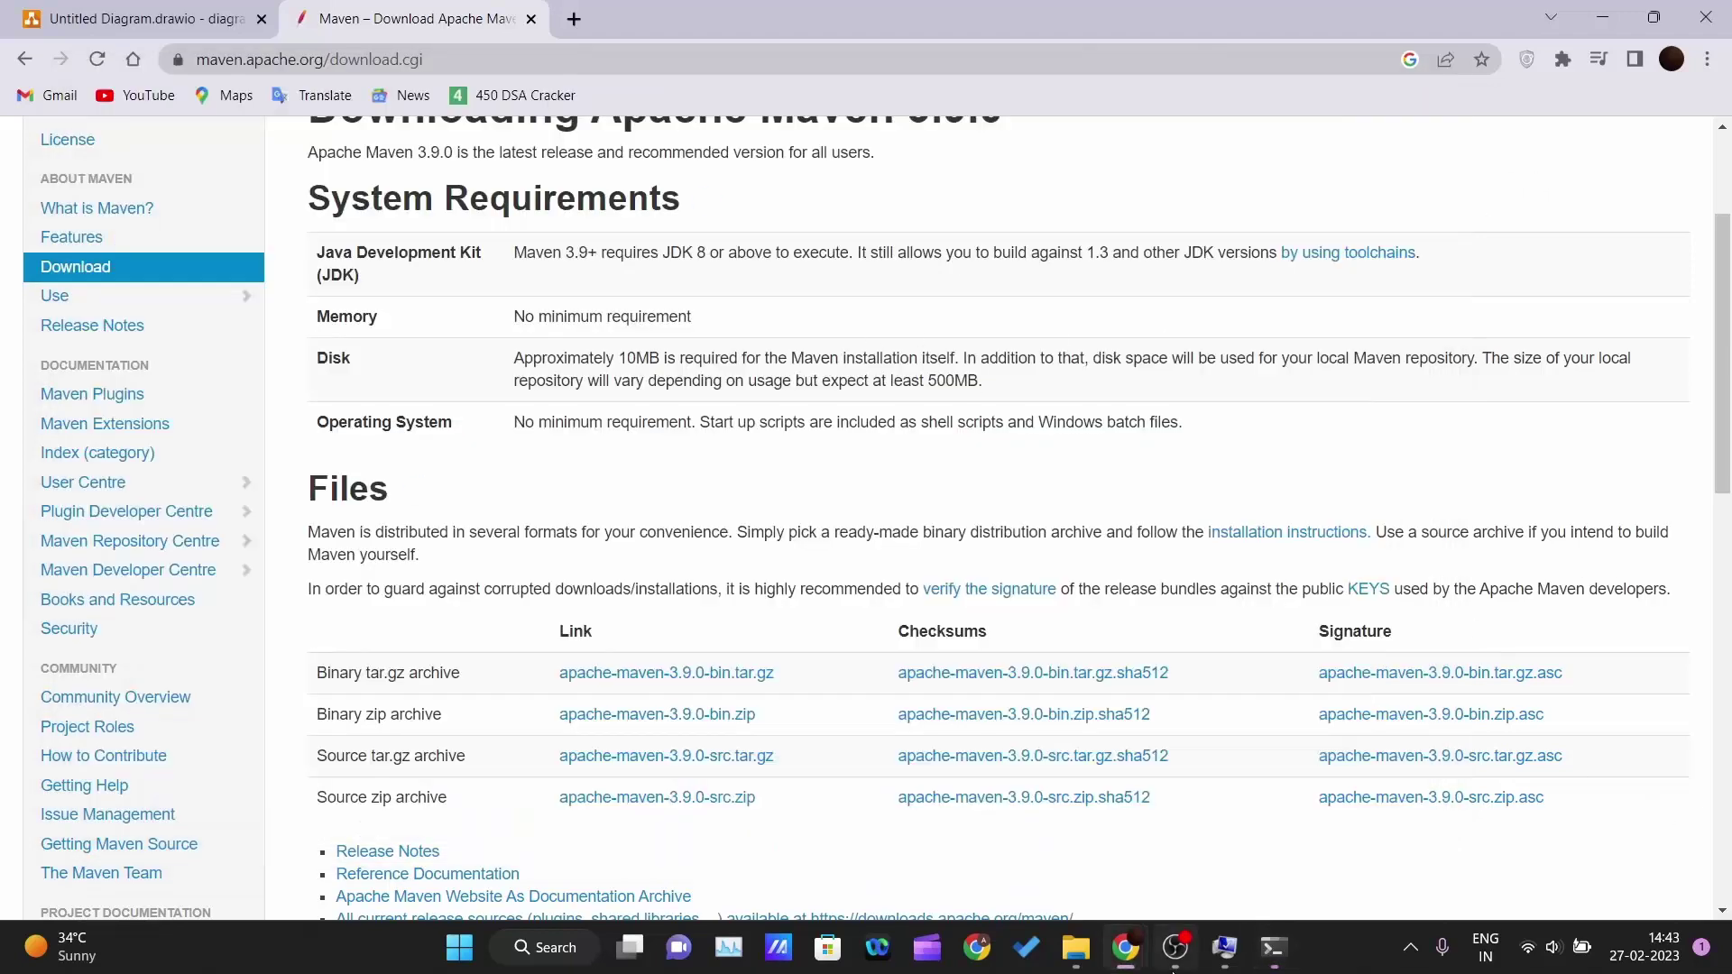
Return to the Environment Variables dialog and select the existing JAVA_HOME entry among the user variables.
{"action": "left_click", "coordinate": [1224, 947]}
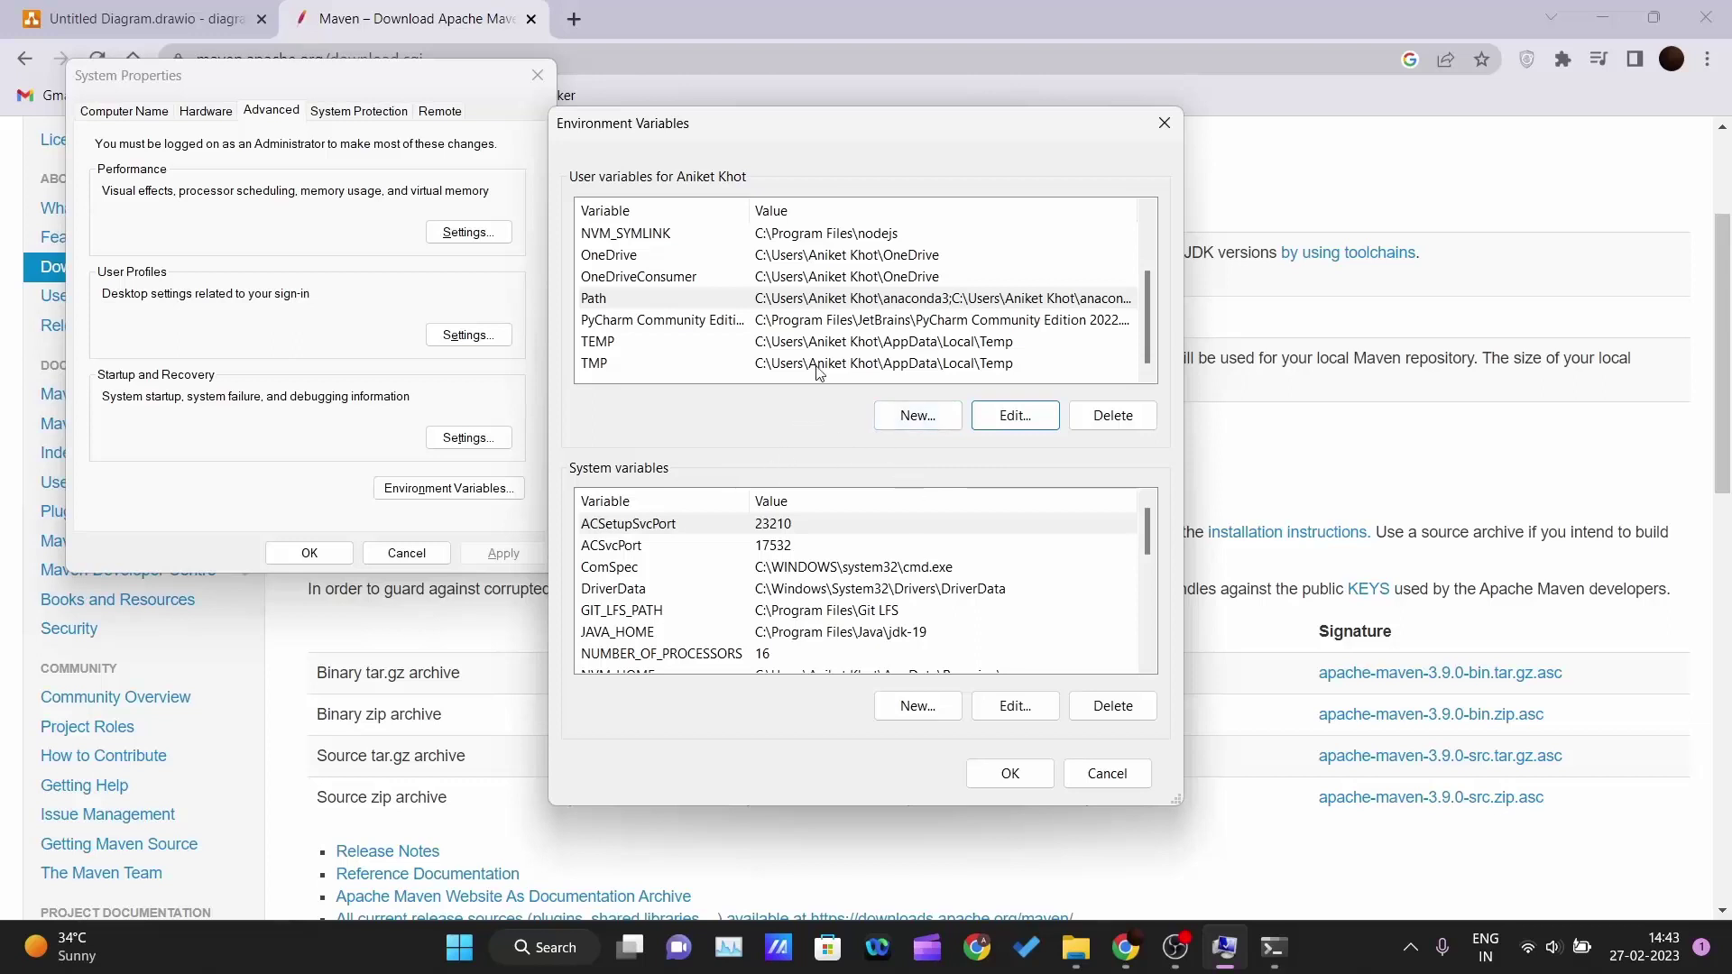
{"action": "left_click_drag", "start_coordinate": [616, 135], "coordinate": [671, 137]}
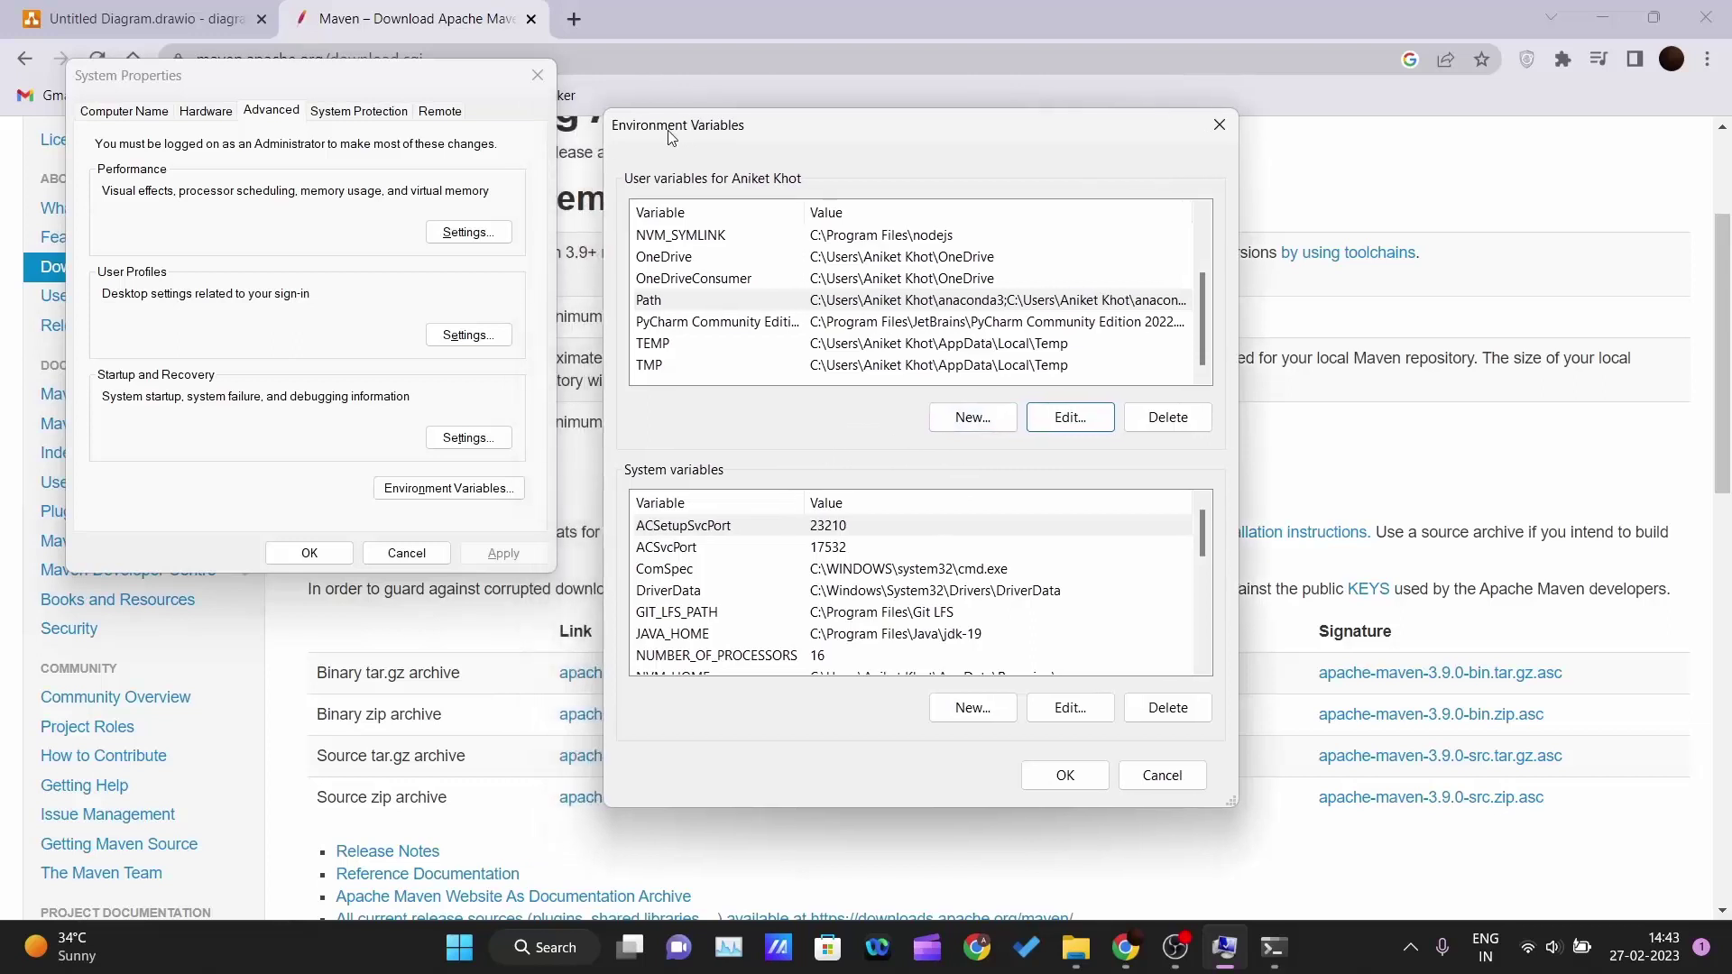
{"action": "scroll", "coordinate": [756, 353], "scroll_direction": "up", "scroll_amount": 2}
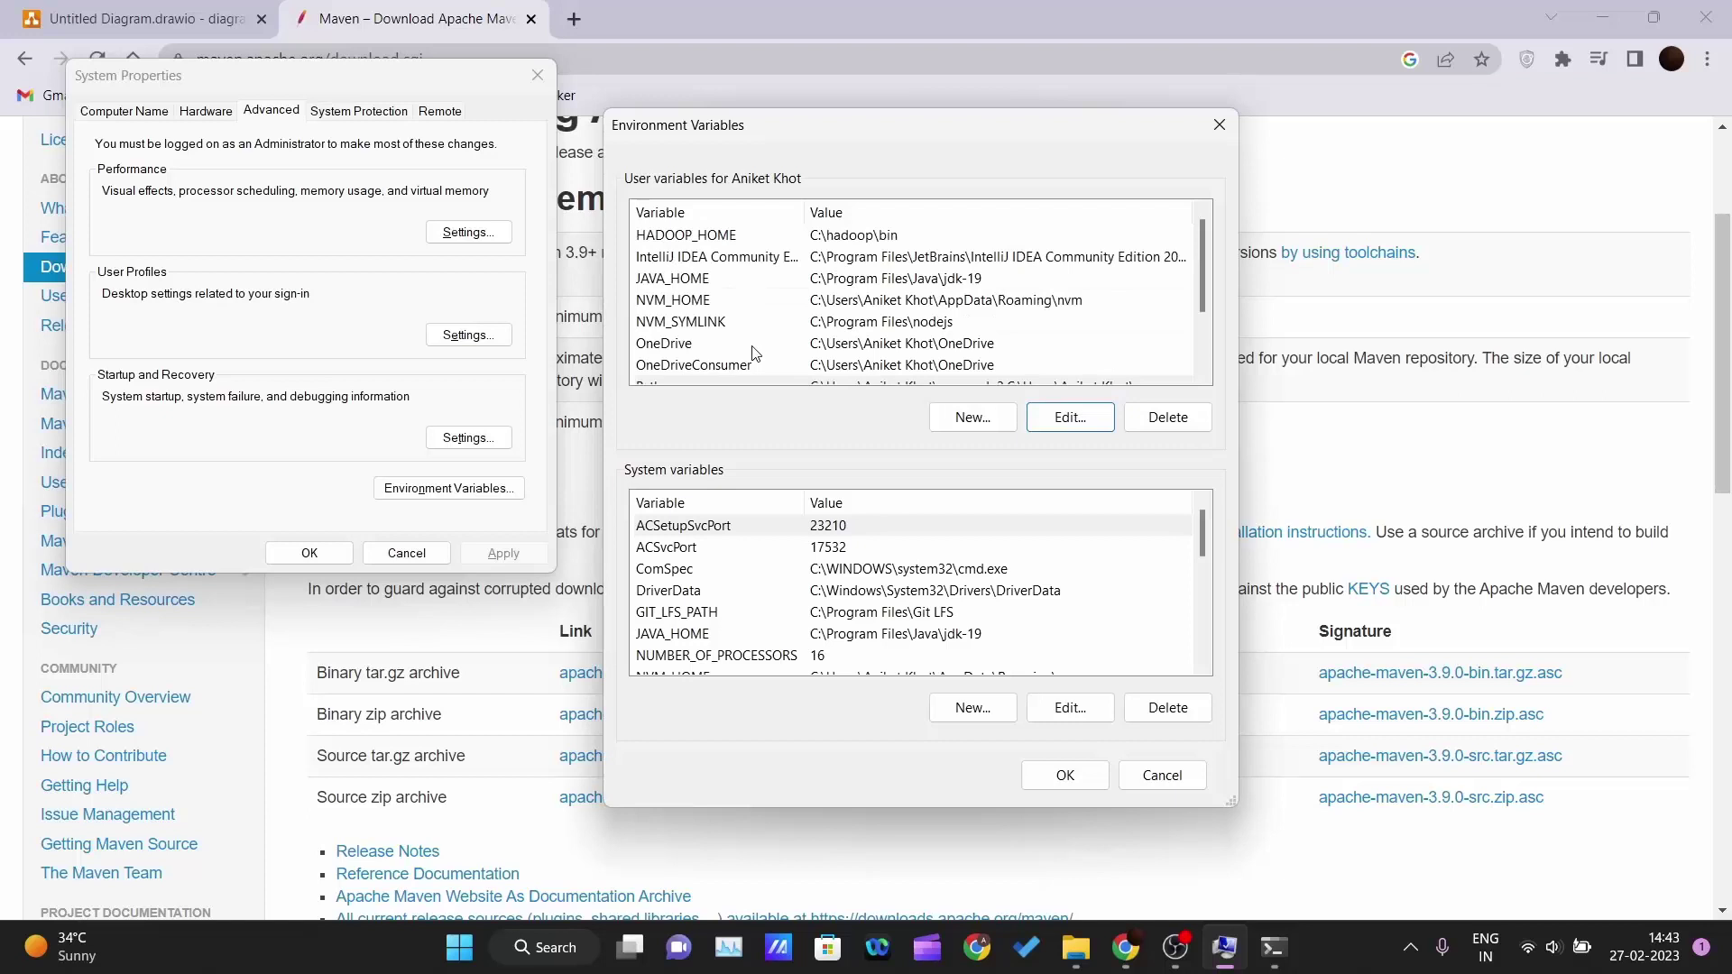
{"action": "left_click", "coordinate": [691, 287]}
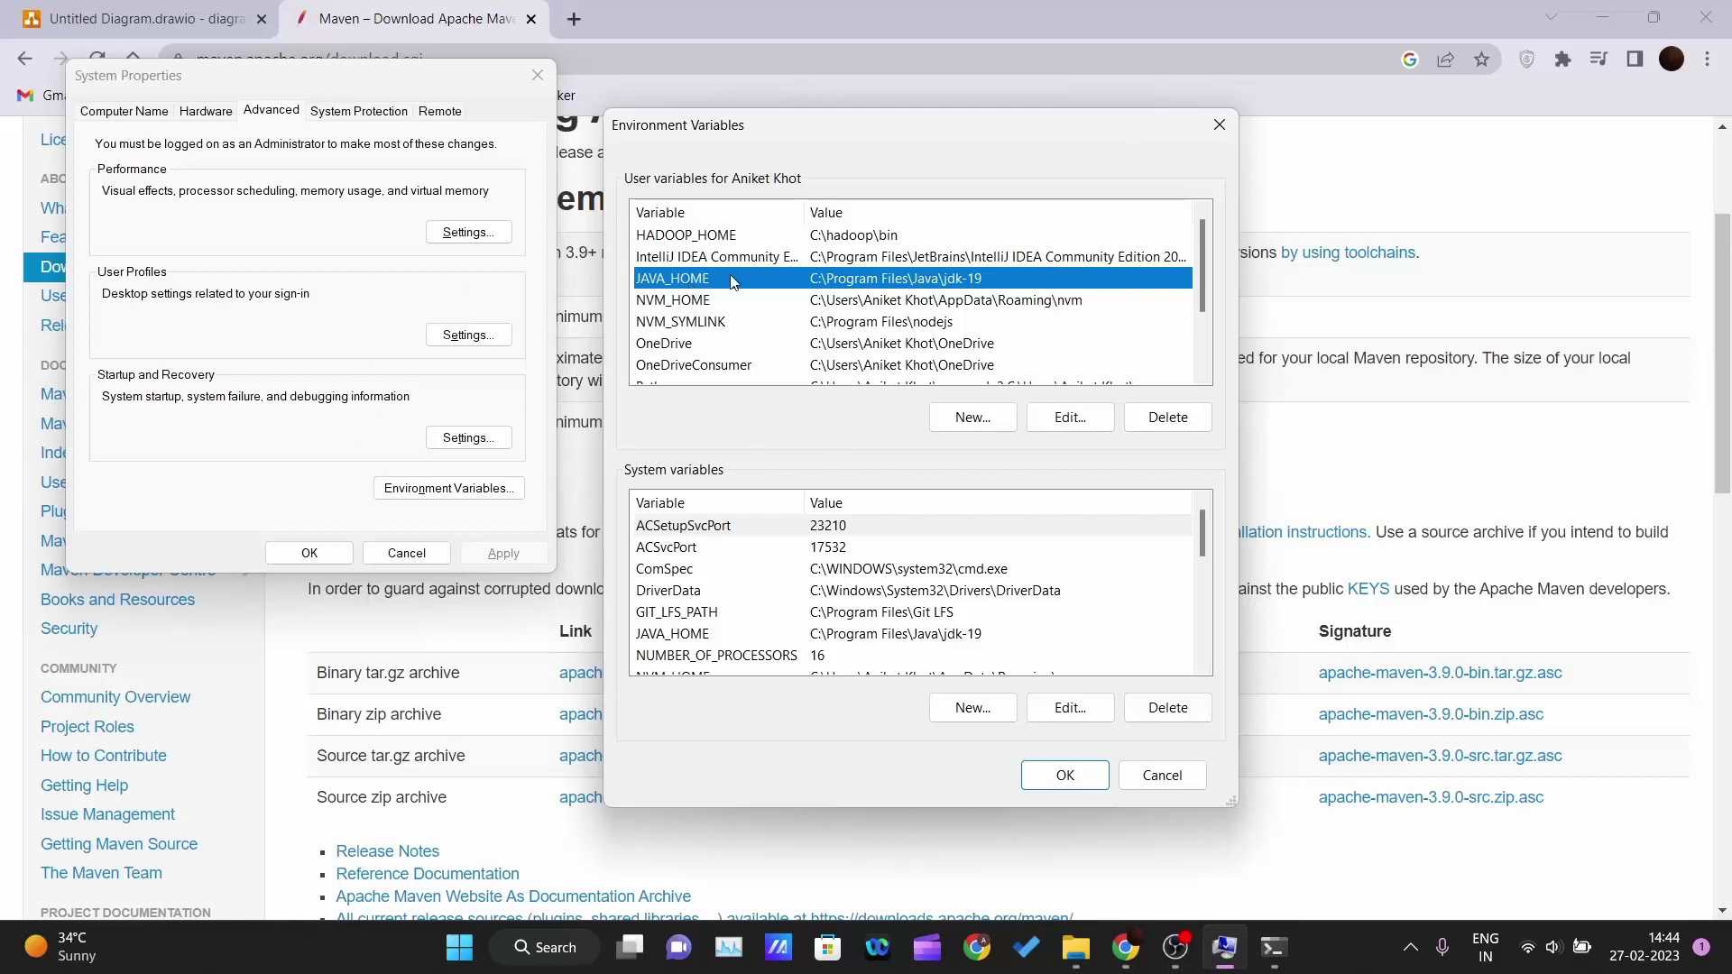
Start a new user variable with the name JAVA_HOME.
{"action": "left_click", "coordinate": [989, 422]}
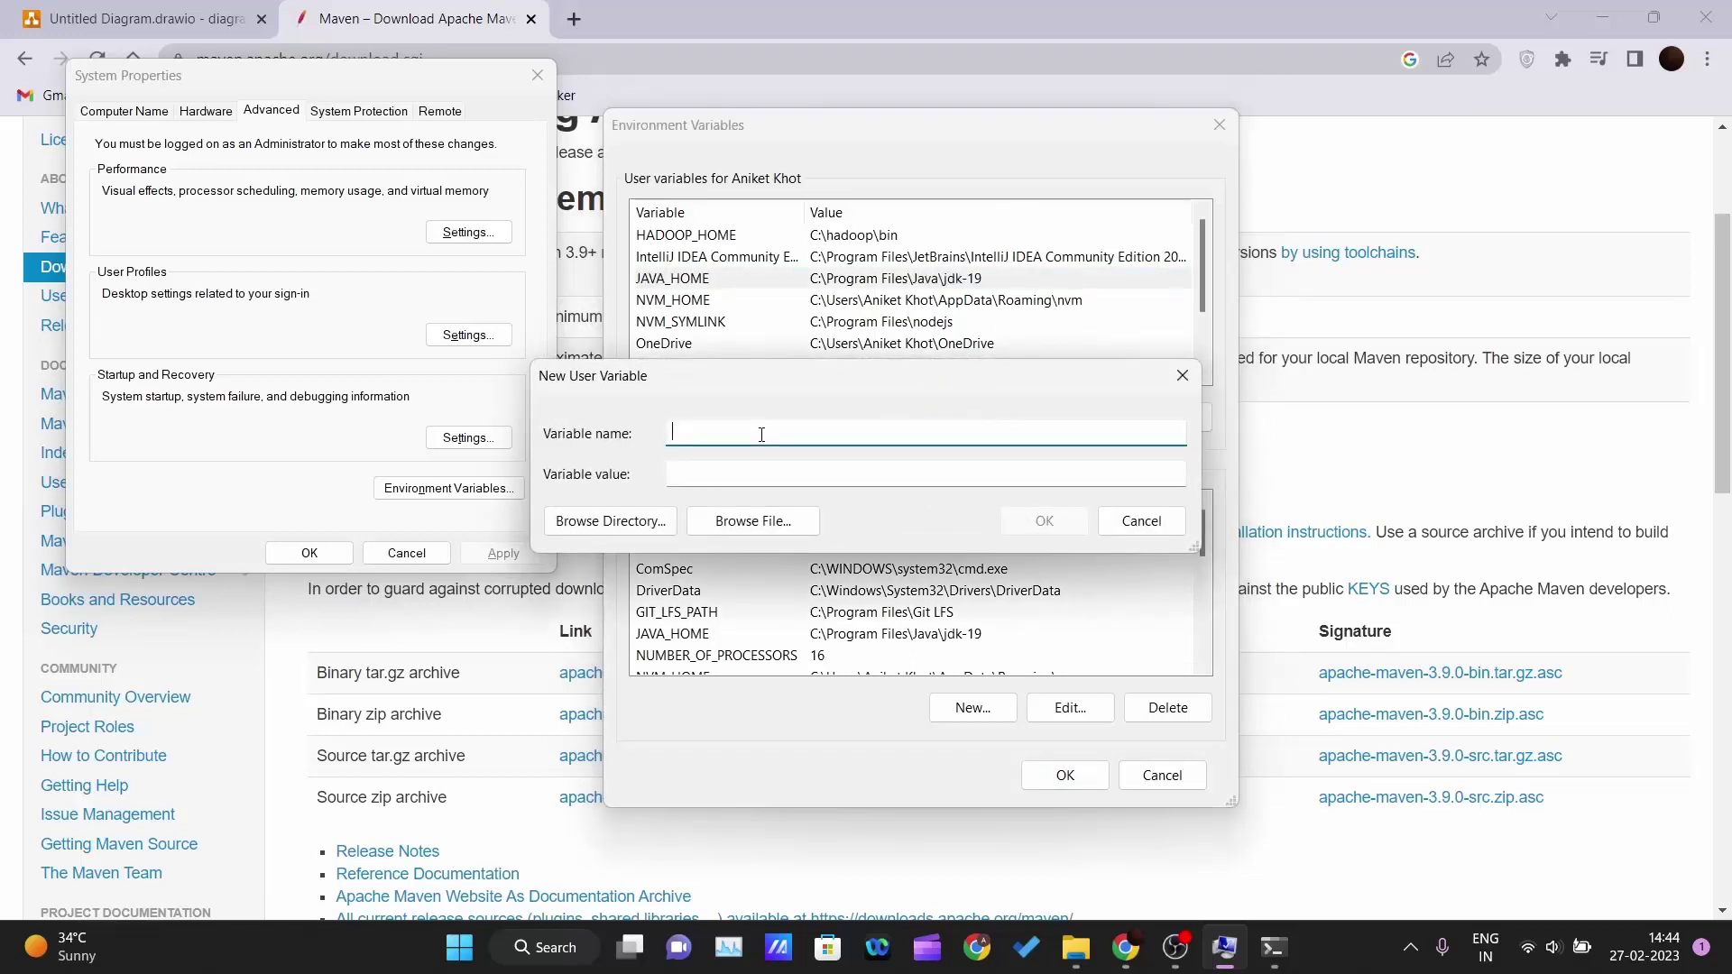
{"action": "type", "text": "JAVA_HOM"}
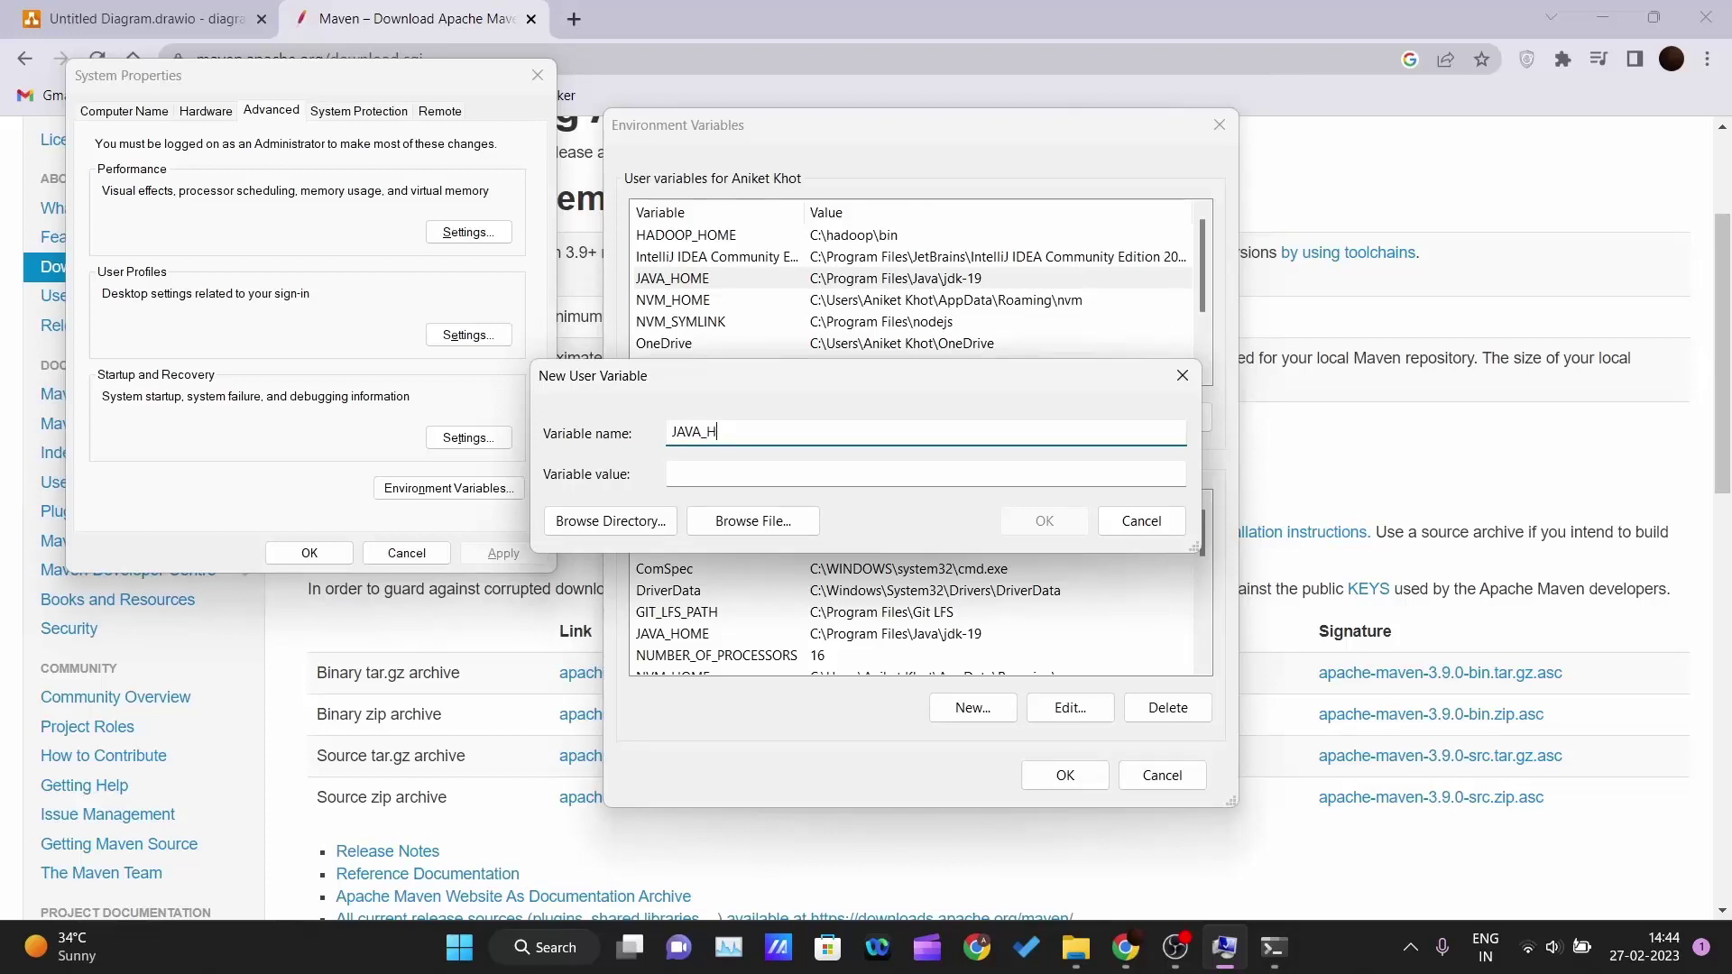
{"action": "type", "text": "OME"}
{"action": "left_click", "coordinate": [774, 466]}
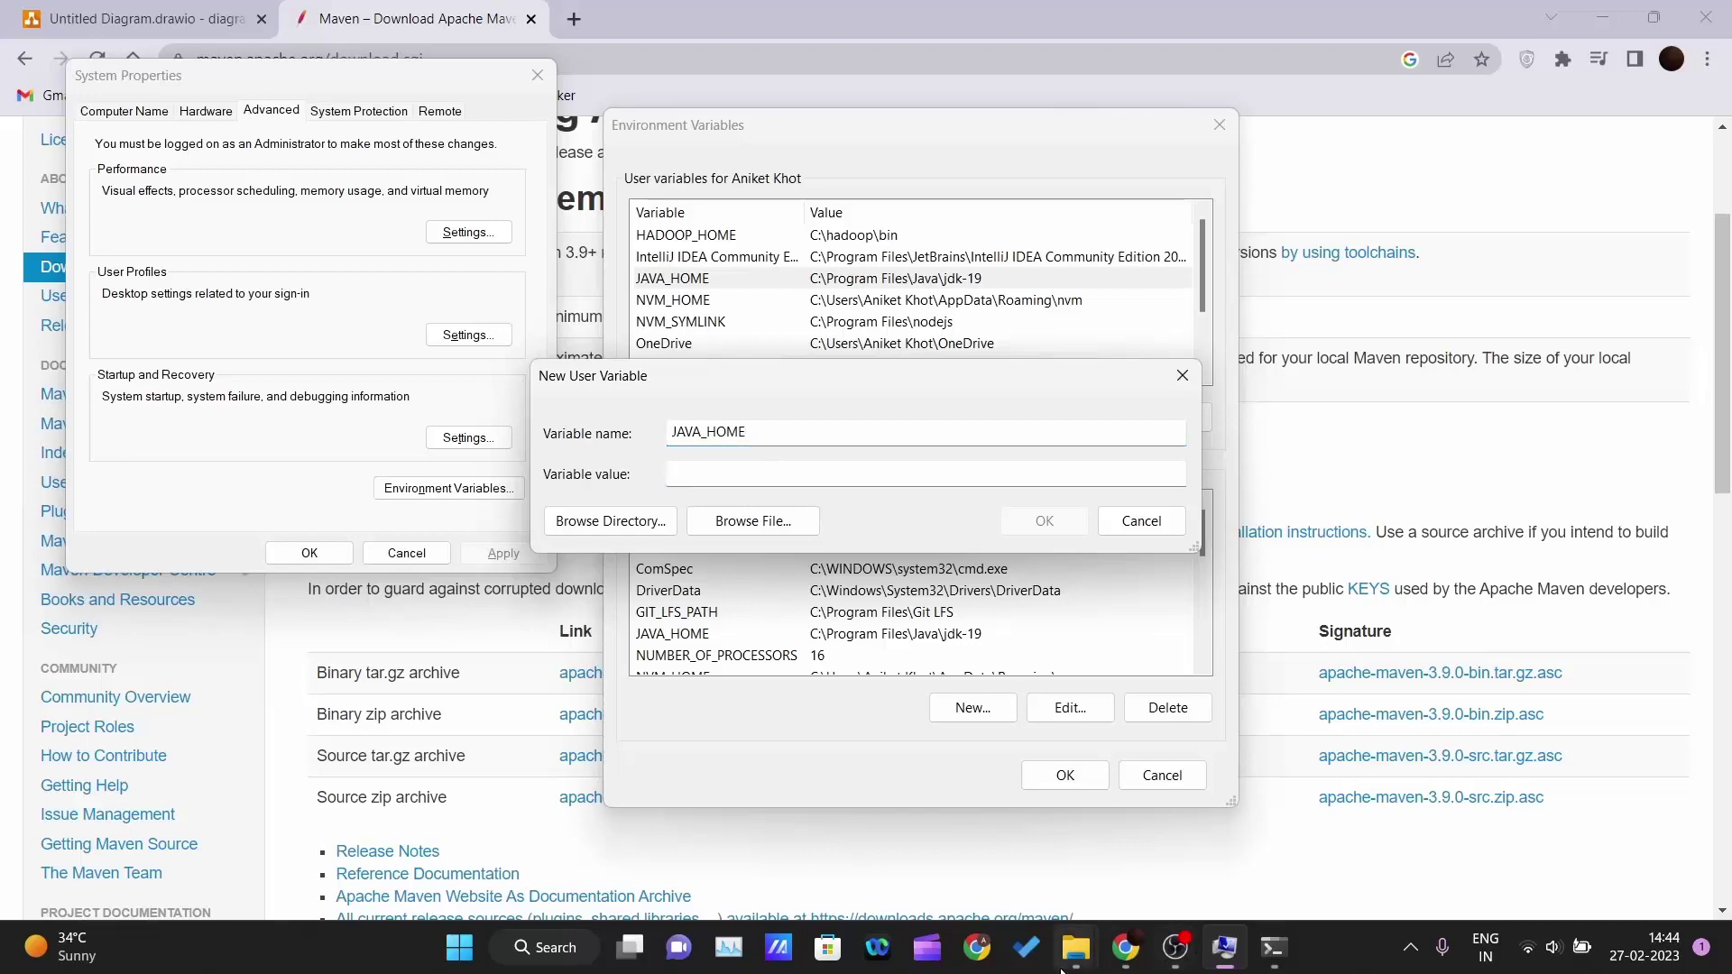
Find the jdk-19 folder under C:\Program Files\Java in File Explorer, check its bin subfolder and copy the jdk-19 folder path.
{"action": "left_click", "coordinate": [1076, 949]}
{"action": "left_click", "coordinate": [1145, 884]}
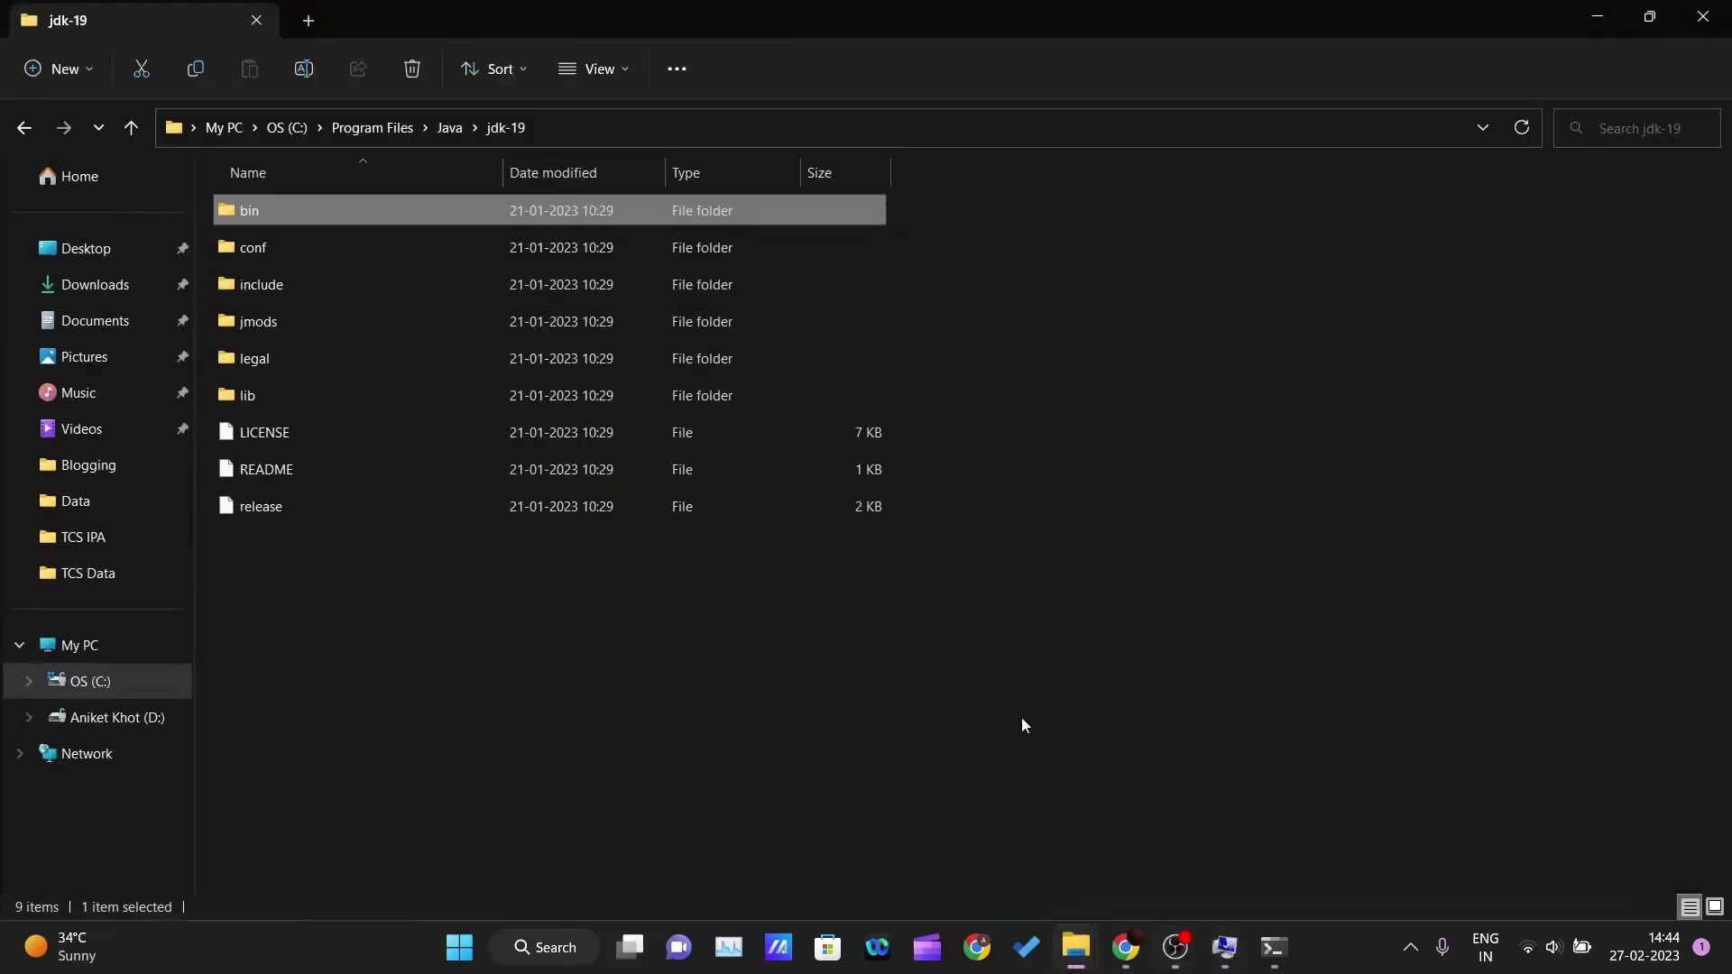
{"action": "left_click", "coordinate": [444, 130]}
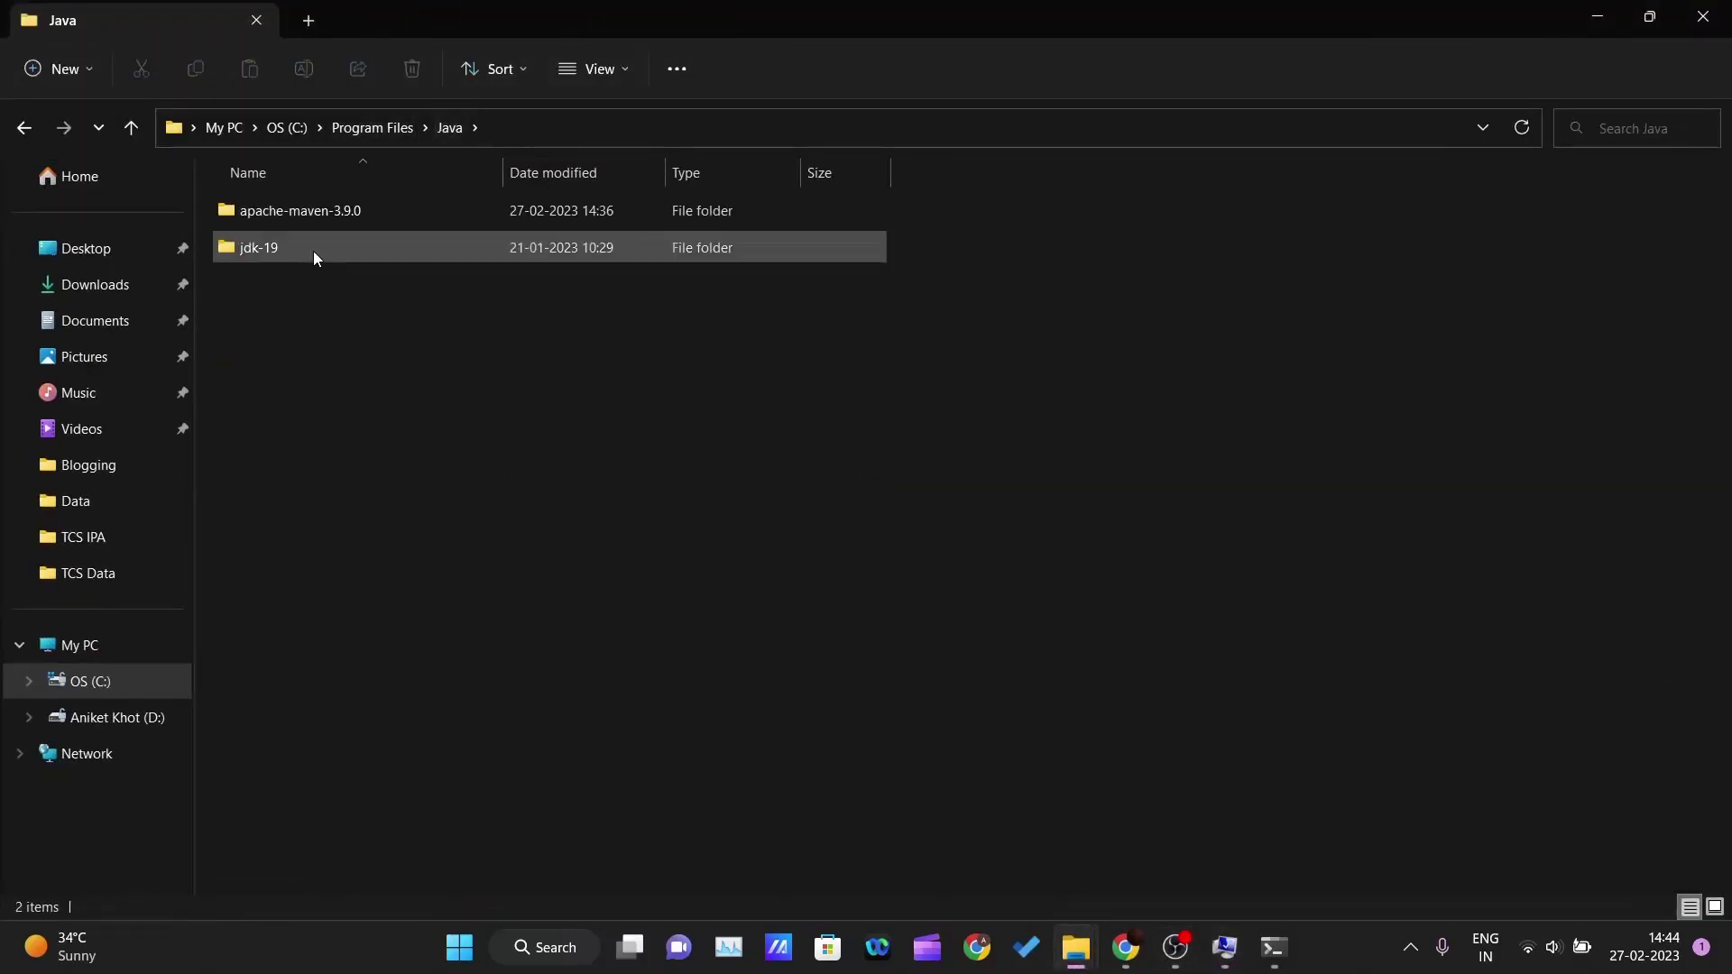
{"action": "double_click", "coordinate": [314, 251]}
{"action": "double_click", "coordinate": [375, 213]}
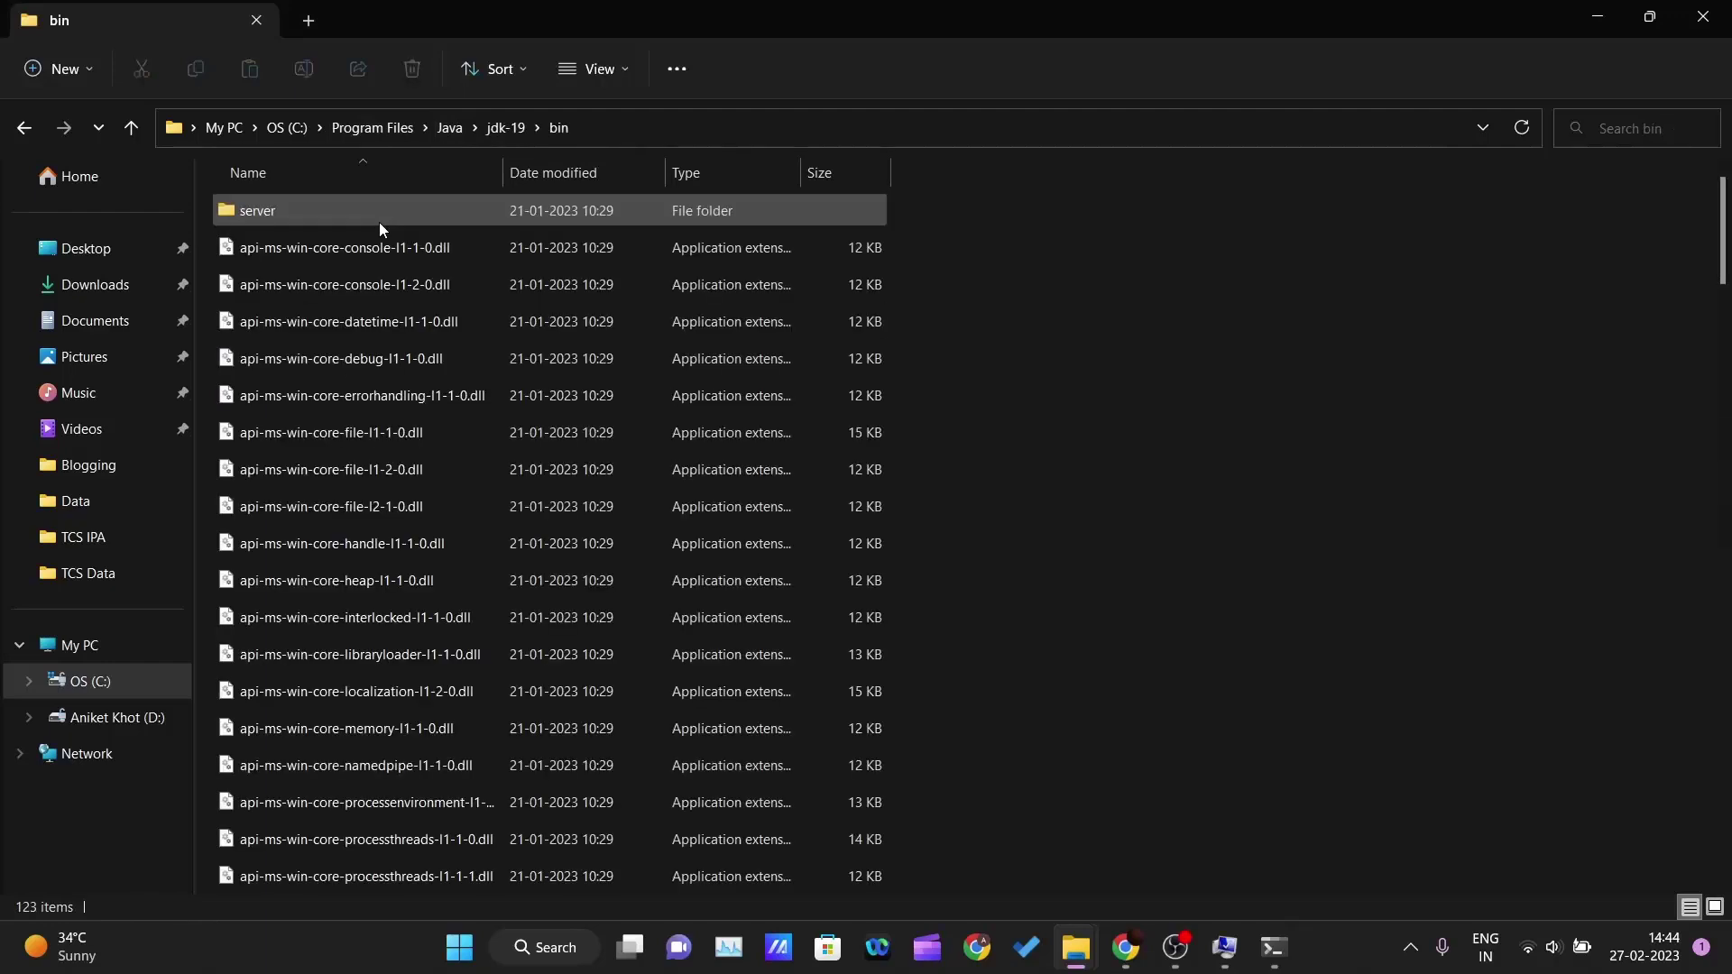
{"action": "key", "text": "BackSpace"}
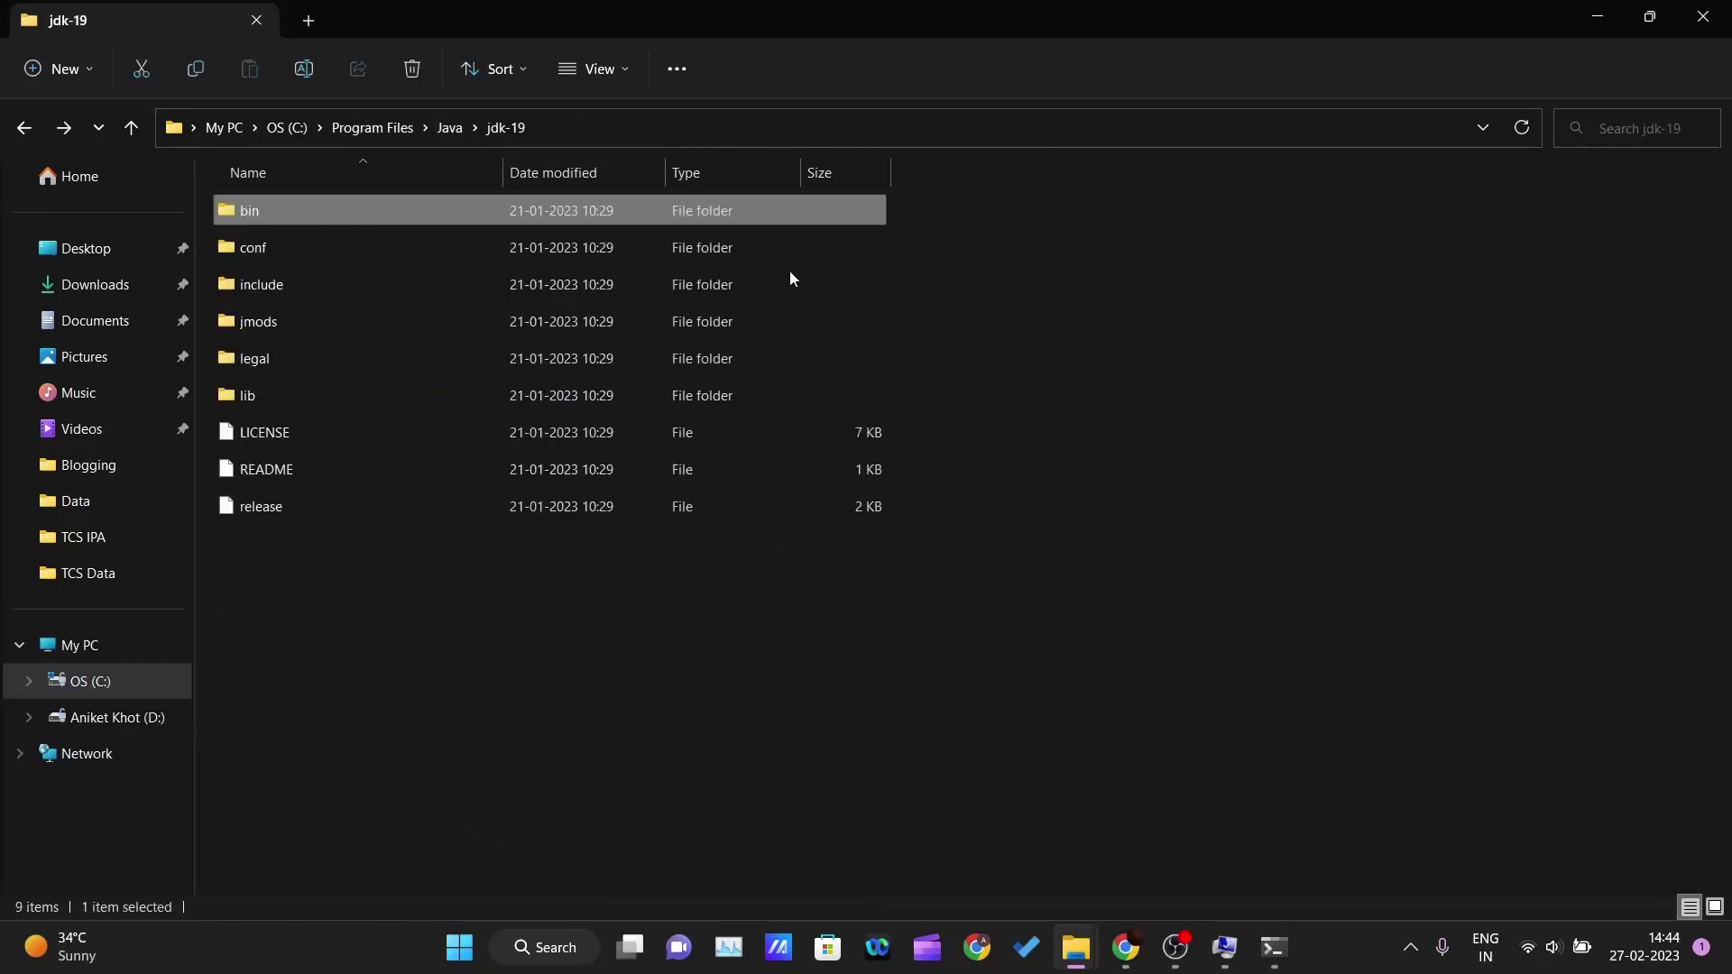
{"action": "left_click", "coordinate": [662, 132]}
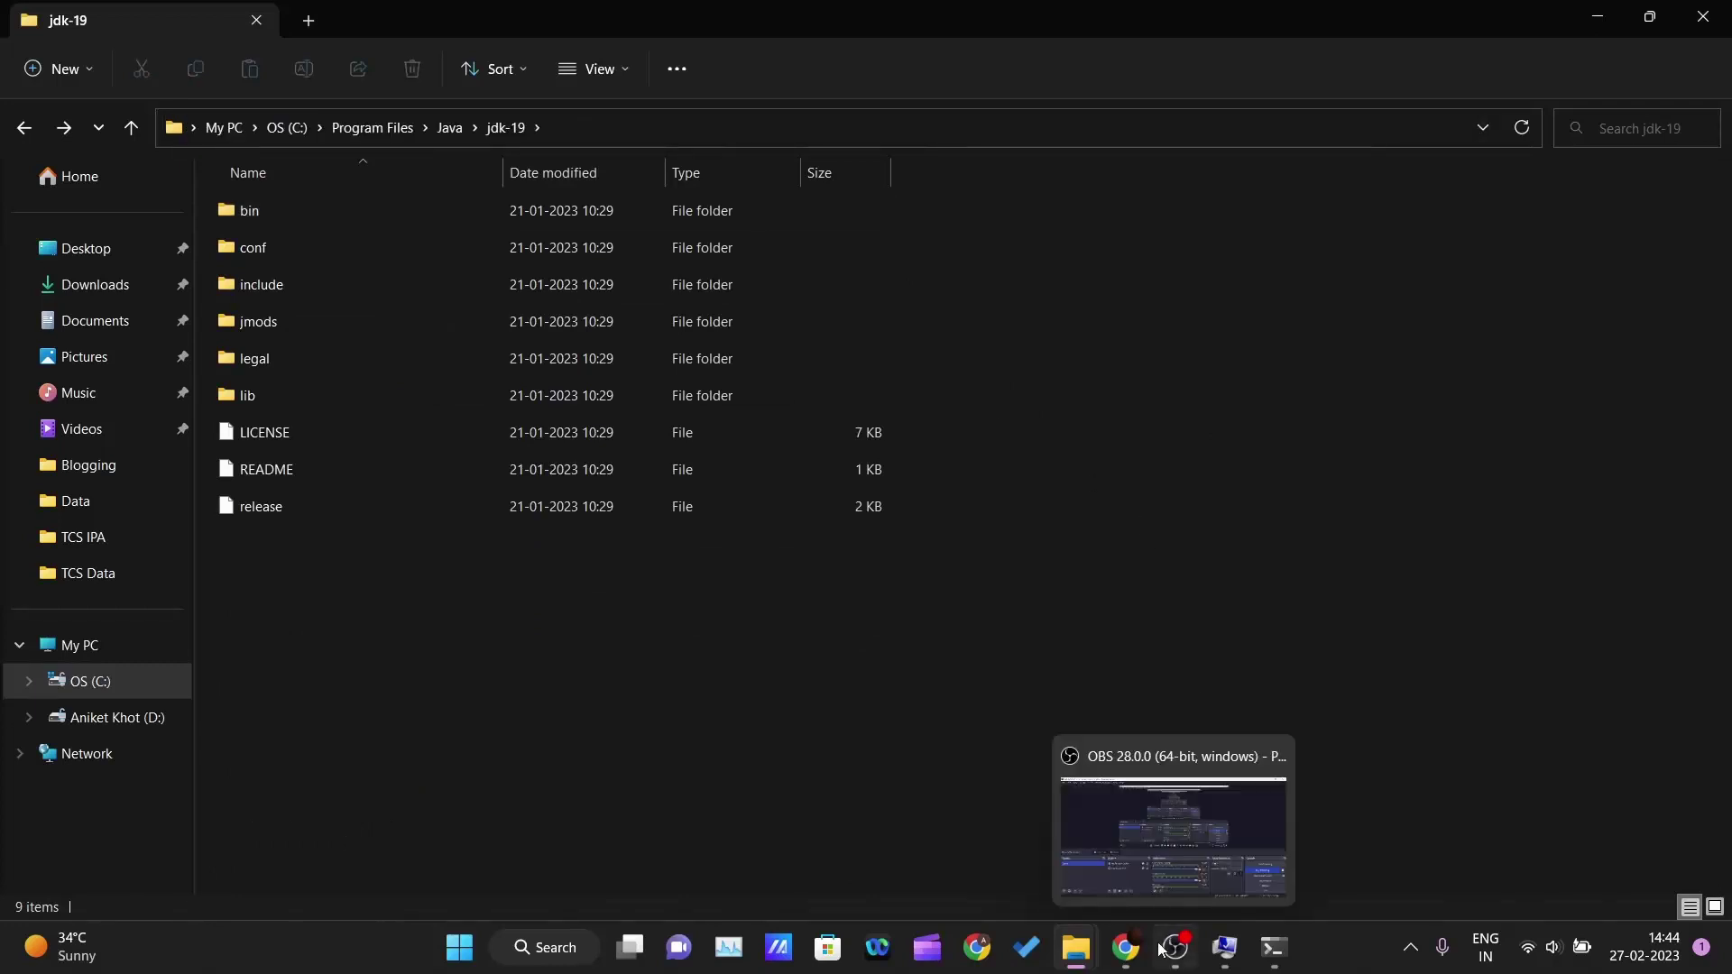
Enter C:\Program Files\Java\jdk-19 as the value of the new JAVA_HOME user variable and discard the draft.
{"action": "left_click", "coordinate": [1225, 948]}
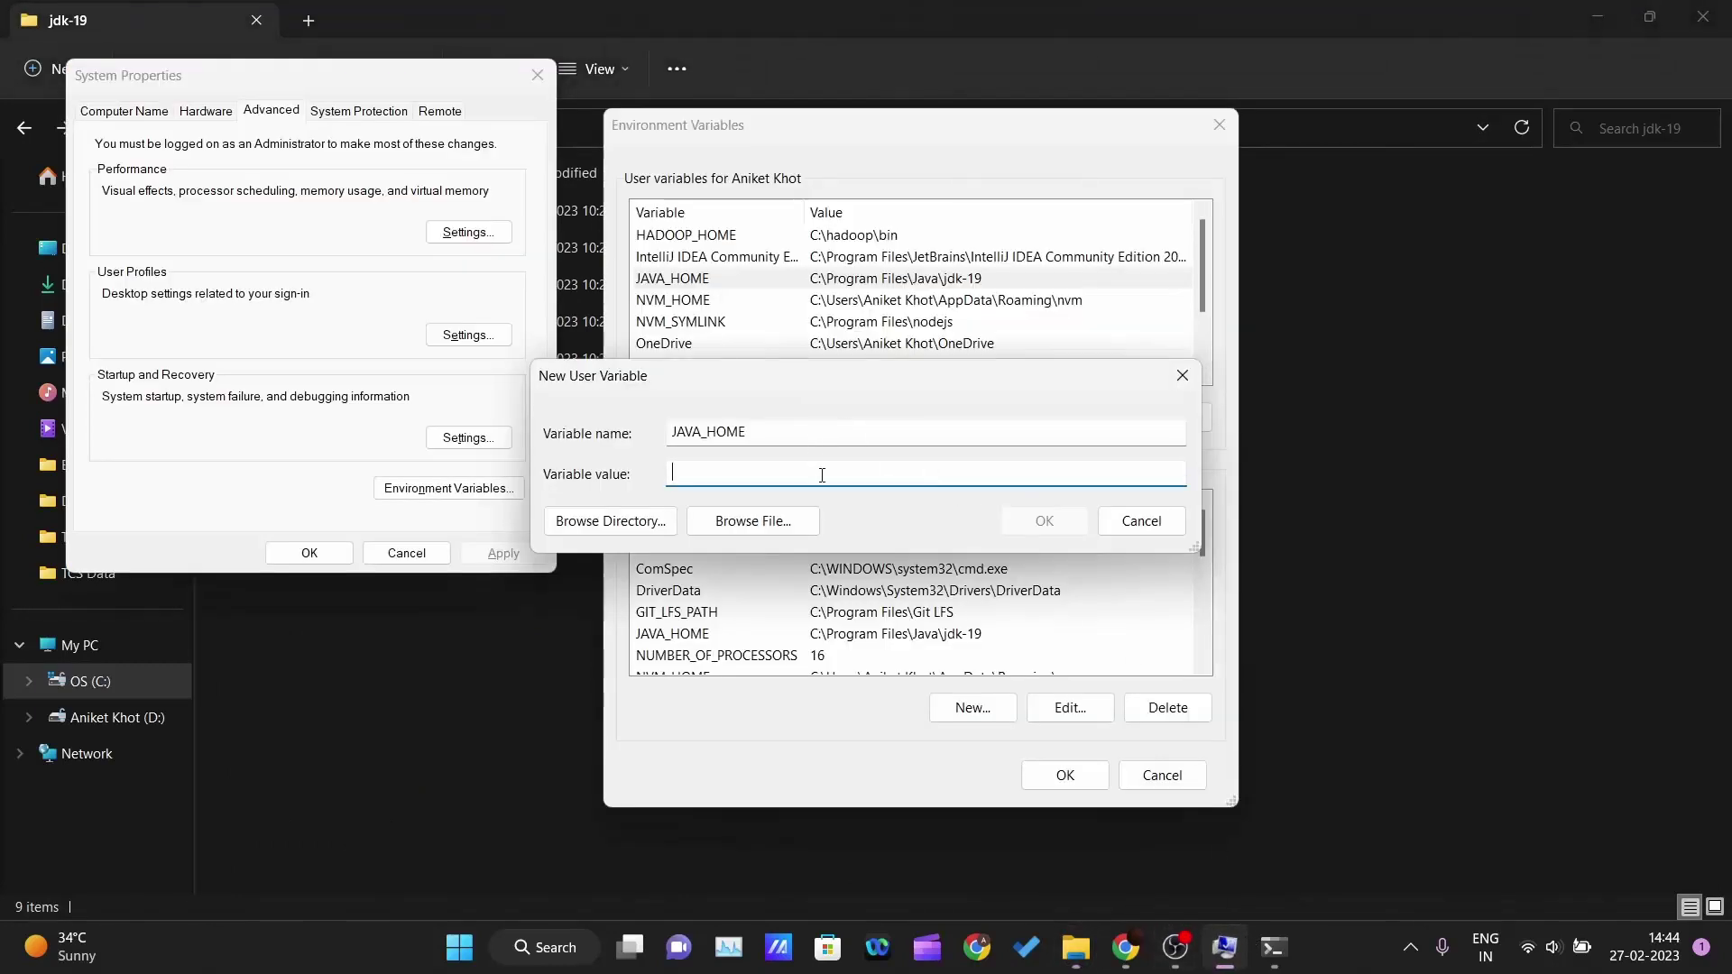
{"action": "type", "text": "C:\\Program Files\\Java\\jdk-19"}
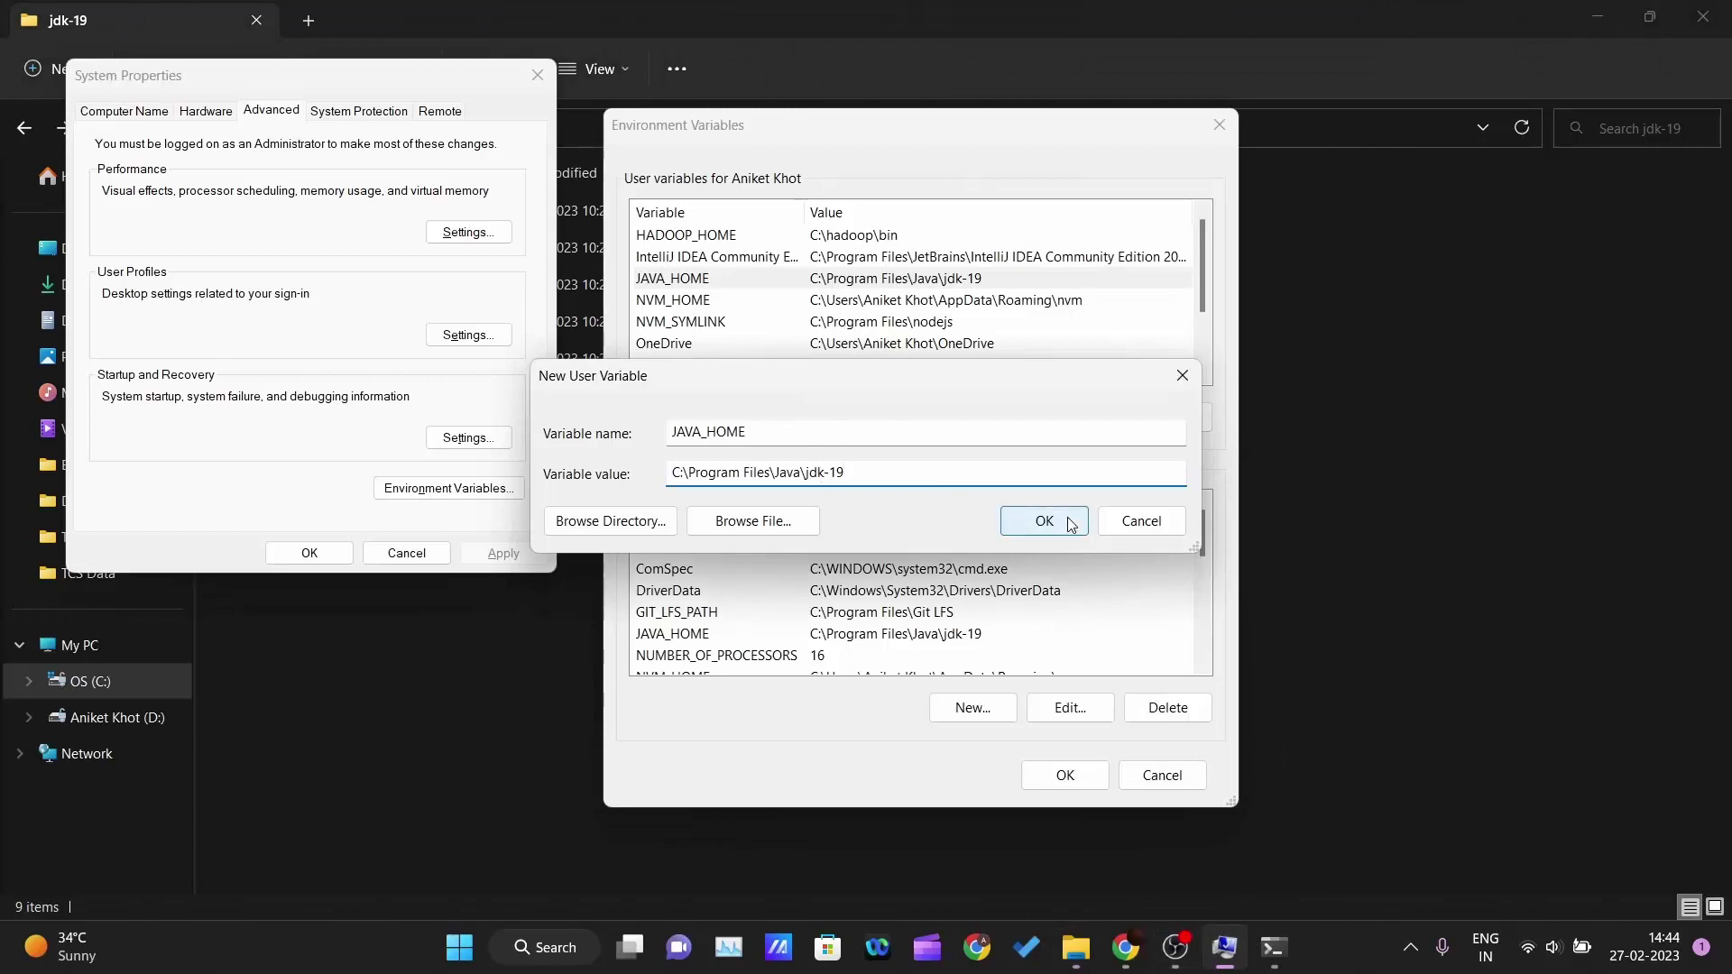
{"action": "left_click", "coordinate": [1141, 521]}
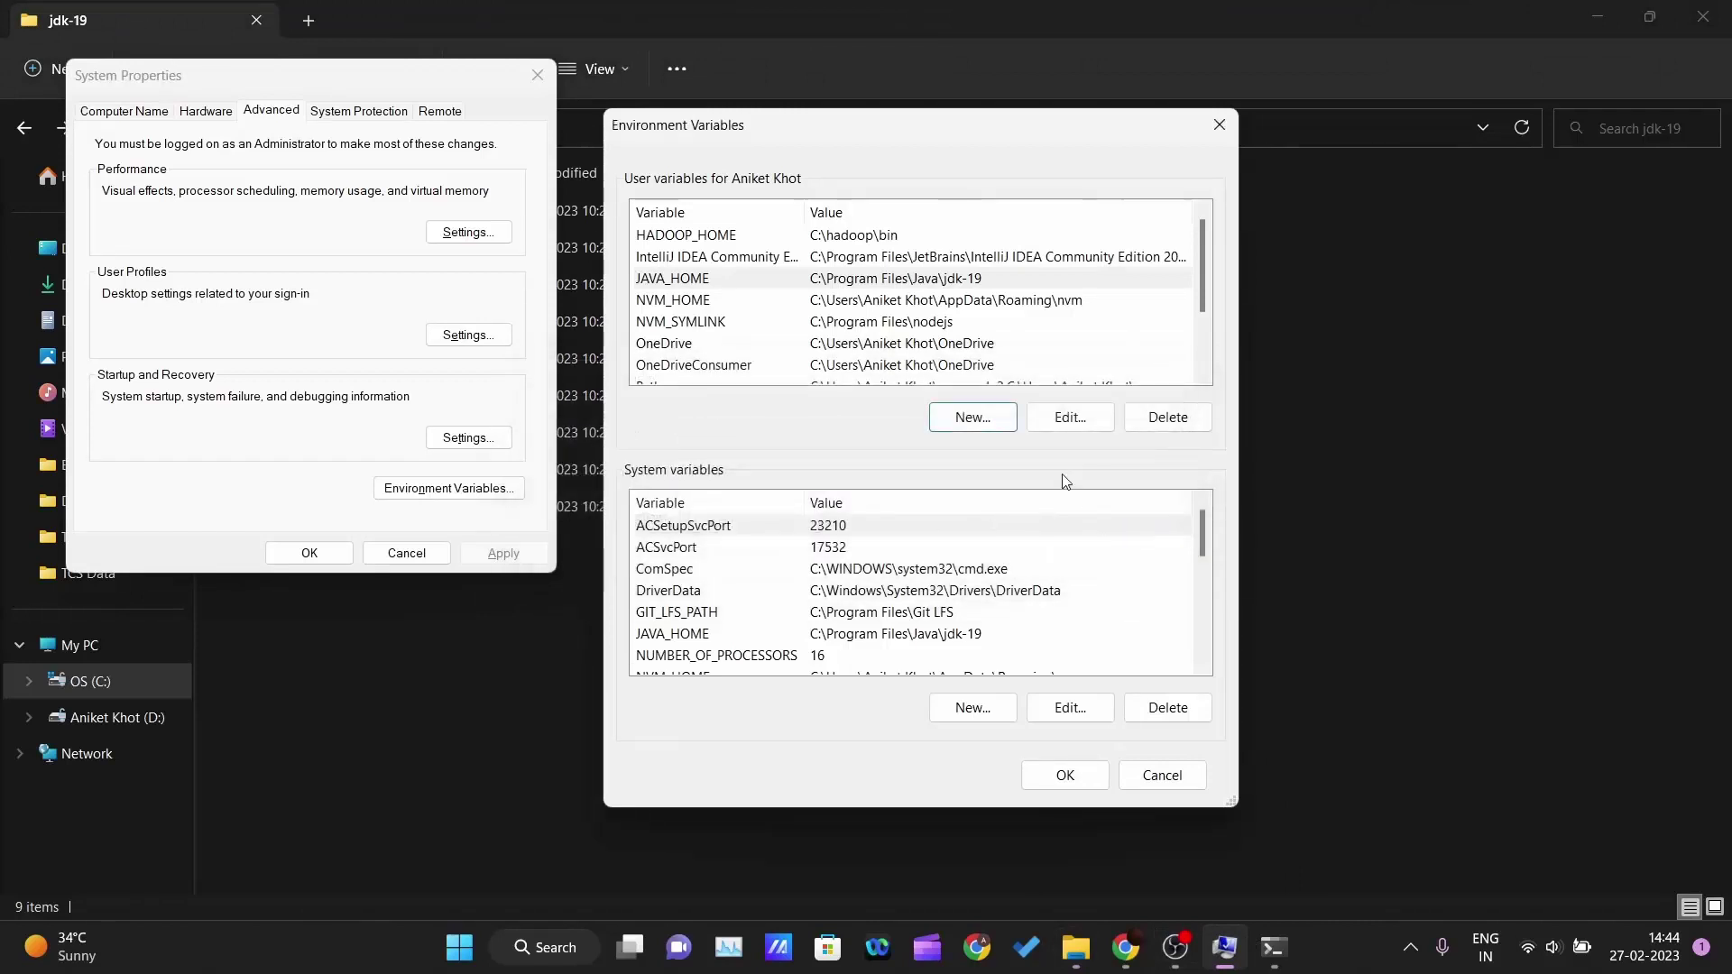
Check the JAVA_HOME entries in the user and system variables, accept both settings dialogs and close the jdk-19 folder window.
{"action": "left_click", "coordinate": [661, 281]}
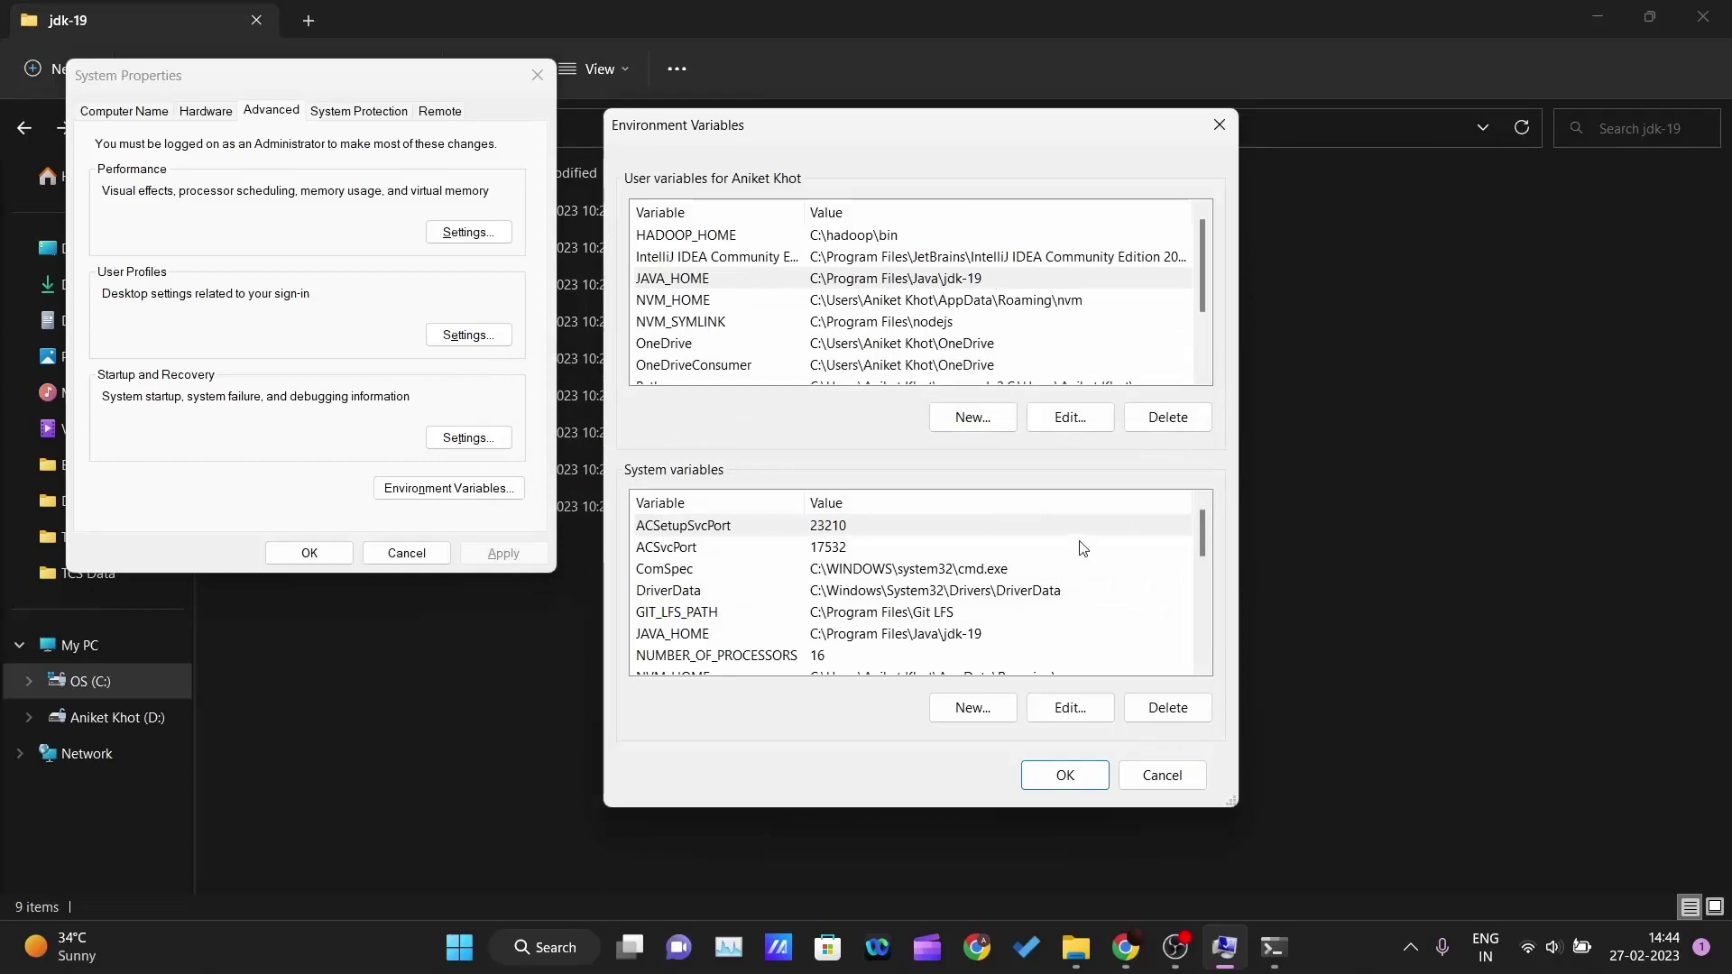
{"action": "left_click", "coordinate": [1126, 545]}
{"action": "mouse_move", "coordinate": [1205, 536]}
{"action": "left_mouse_down"}
{"action": "mouse_move", "coordinate": [1208, 559]}
{"action": "mouse_move", "coordinate": [1208, 539]}
{"action": "left_mouse_up"}
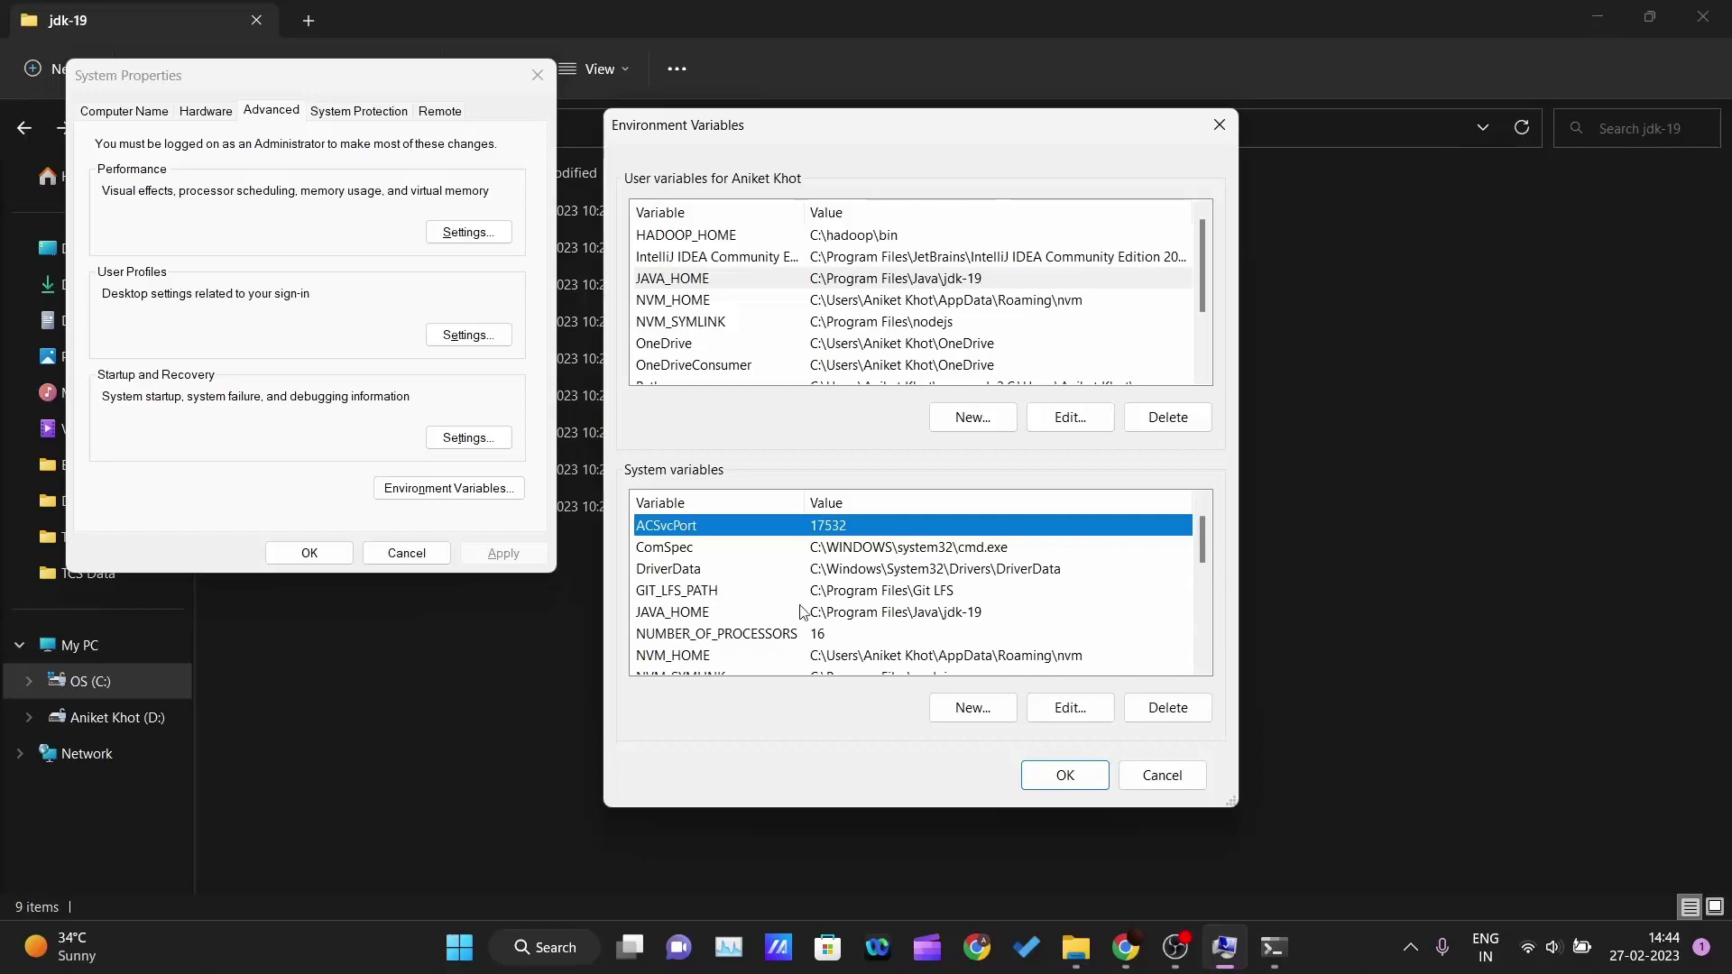
{"action": "left_click", "coordinate": [1065, 775]}
{"action": "left_click", "coordinate": [274, 553]}
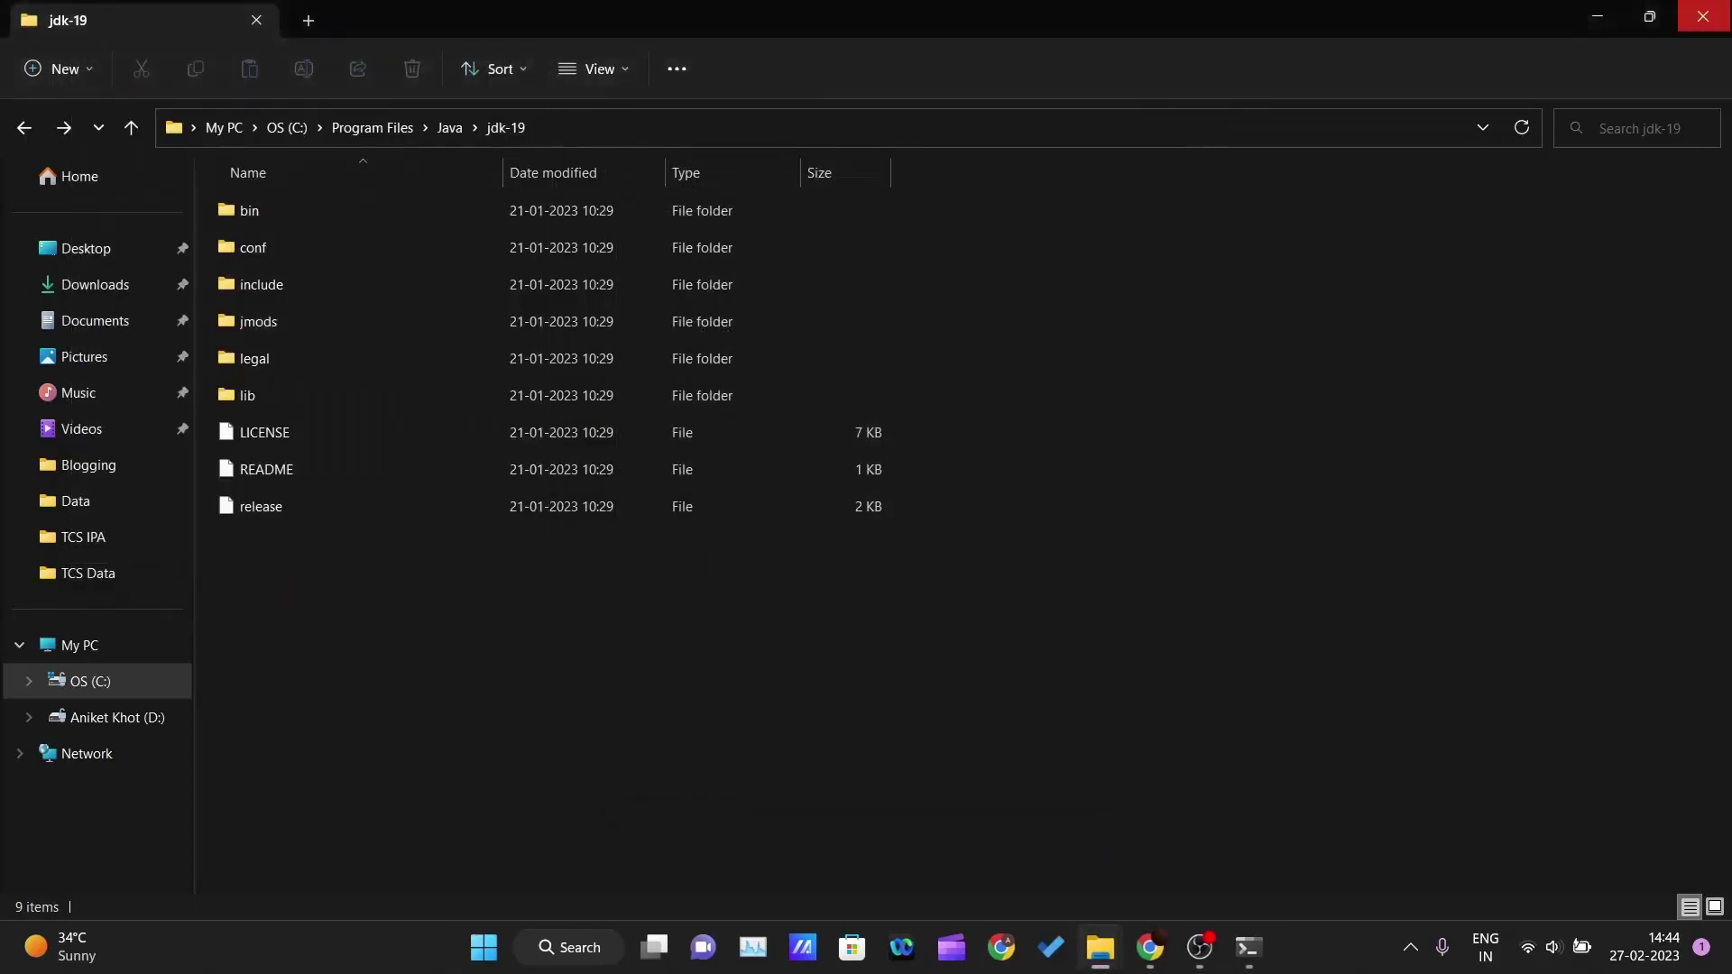
{"action": "left_click", "coordinate": [1703, 16]}
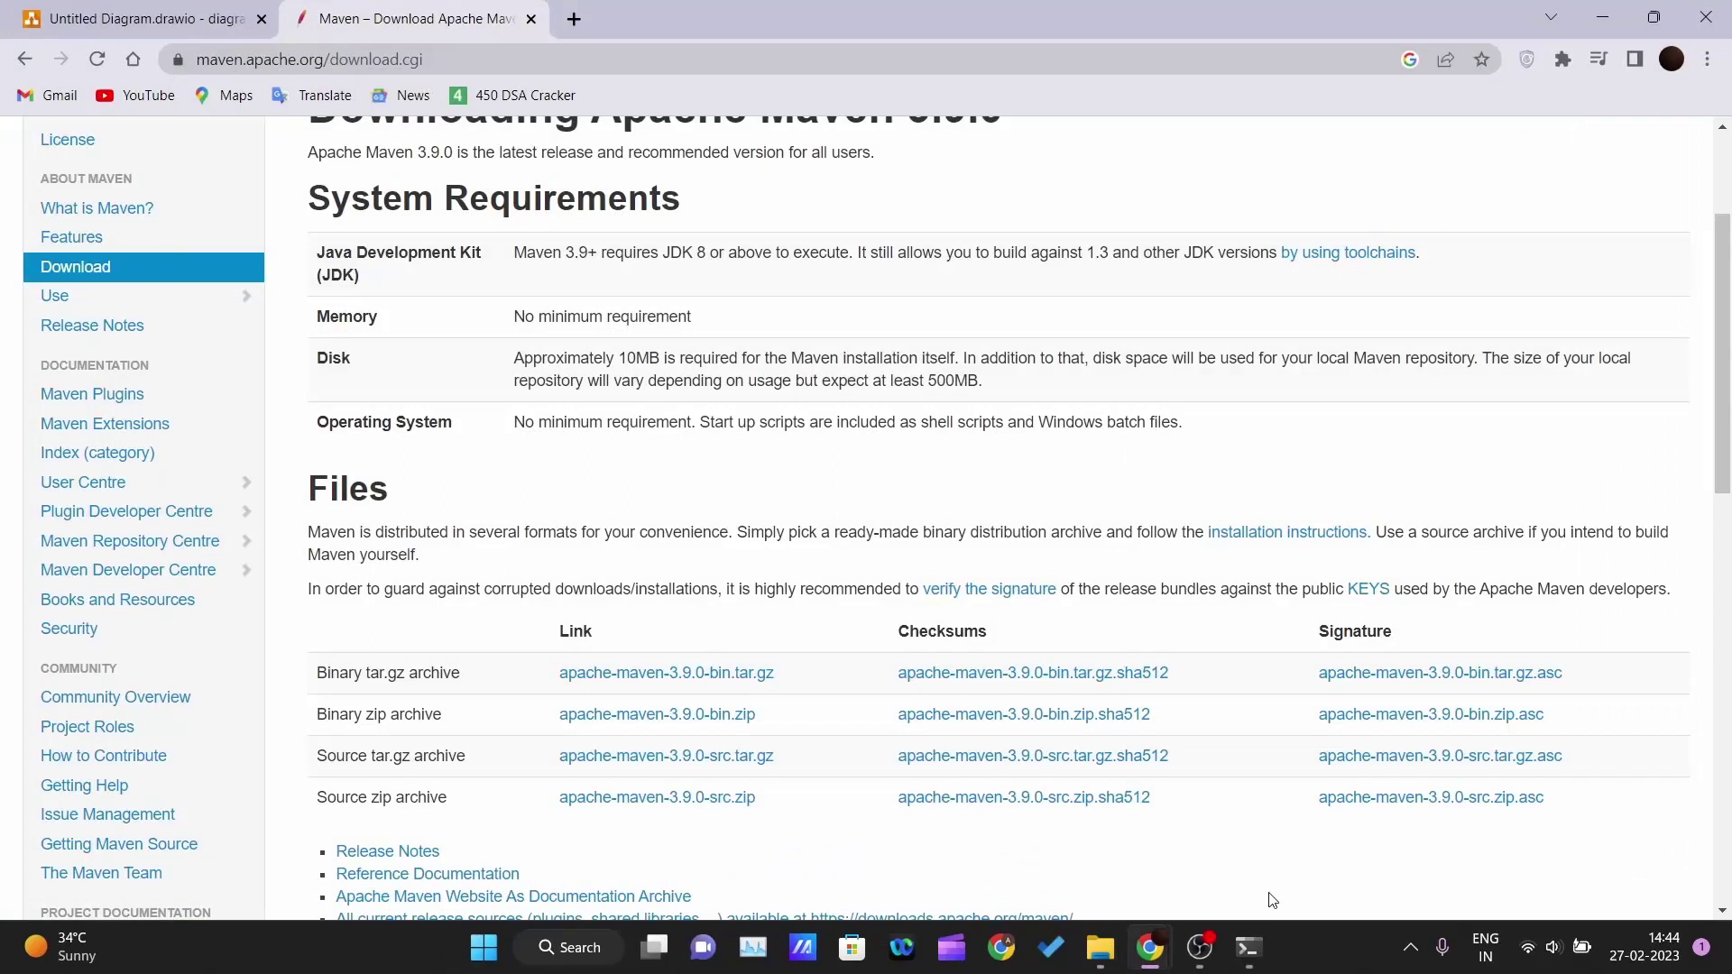
Run mvn --version in the open PowerShell window and review the Maven, Java and operating system details.
{"action": "left_click", "coordinate": [1254, 963]}
{"action": "type", "text": "mvn"}
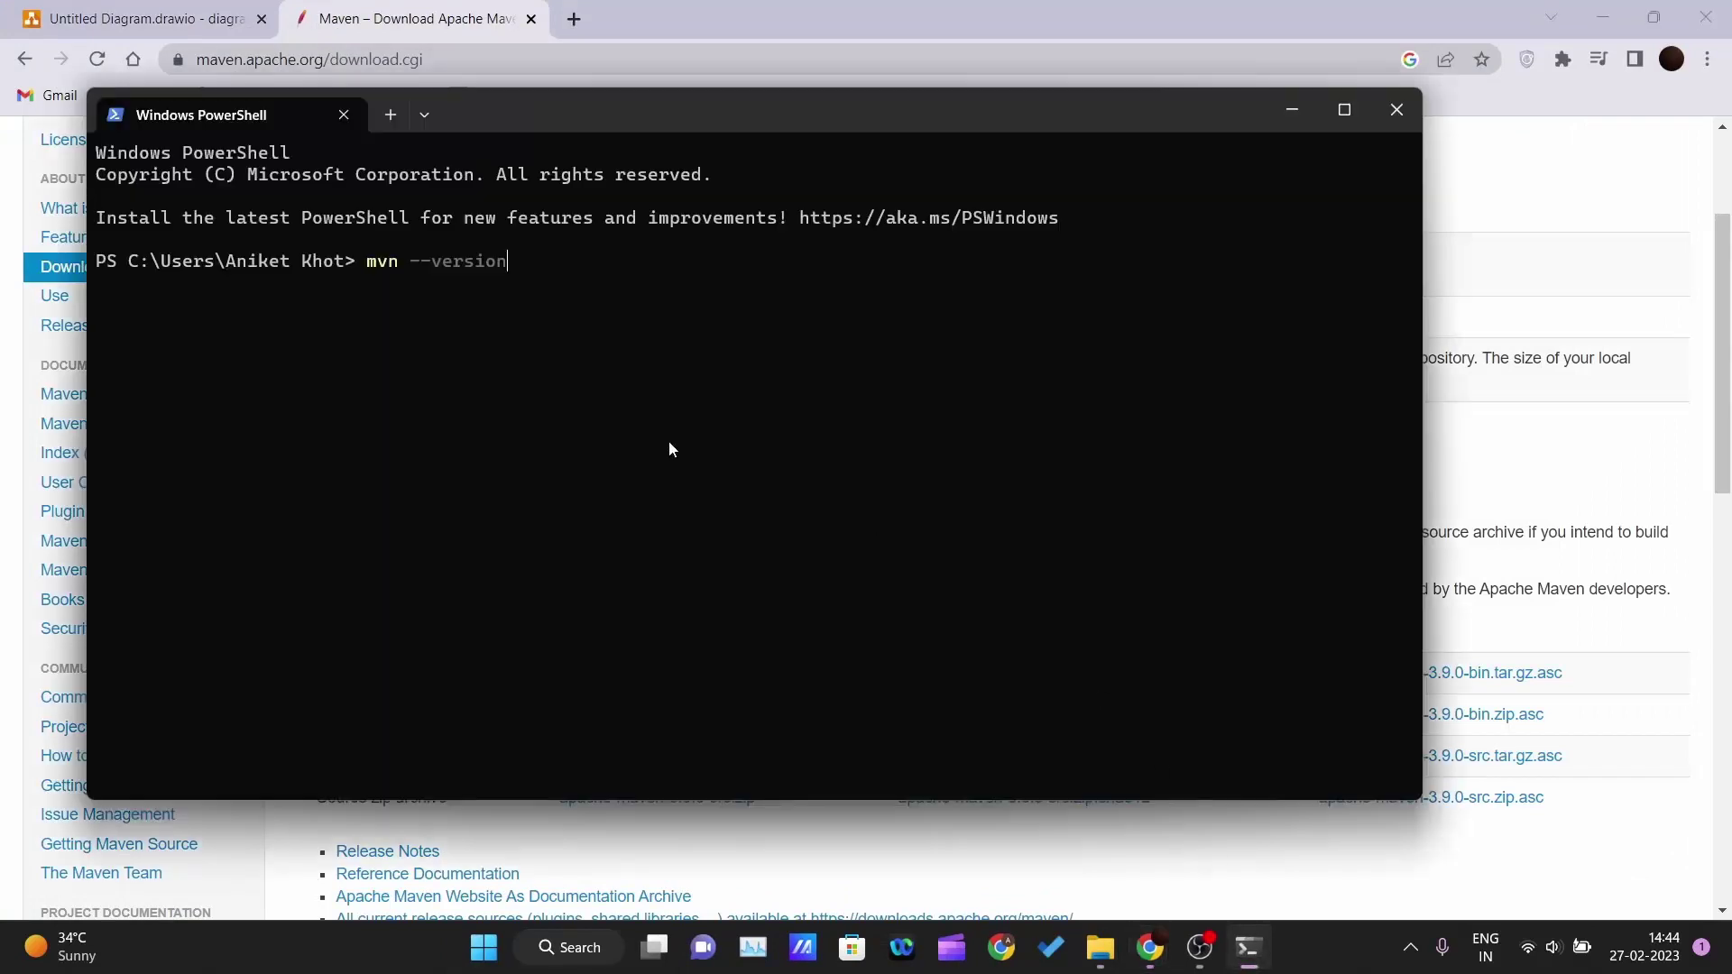
{"action": "key", "text": "Return"}
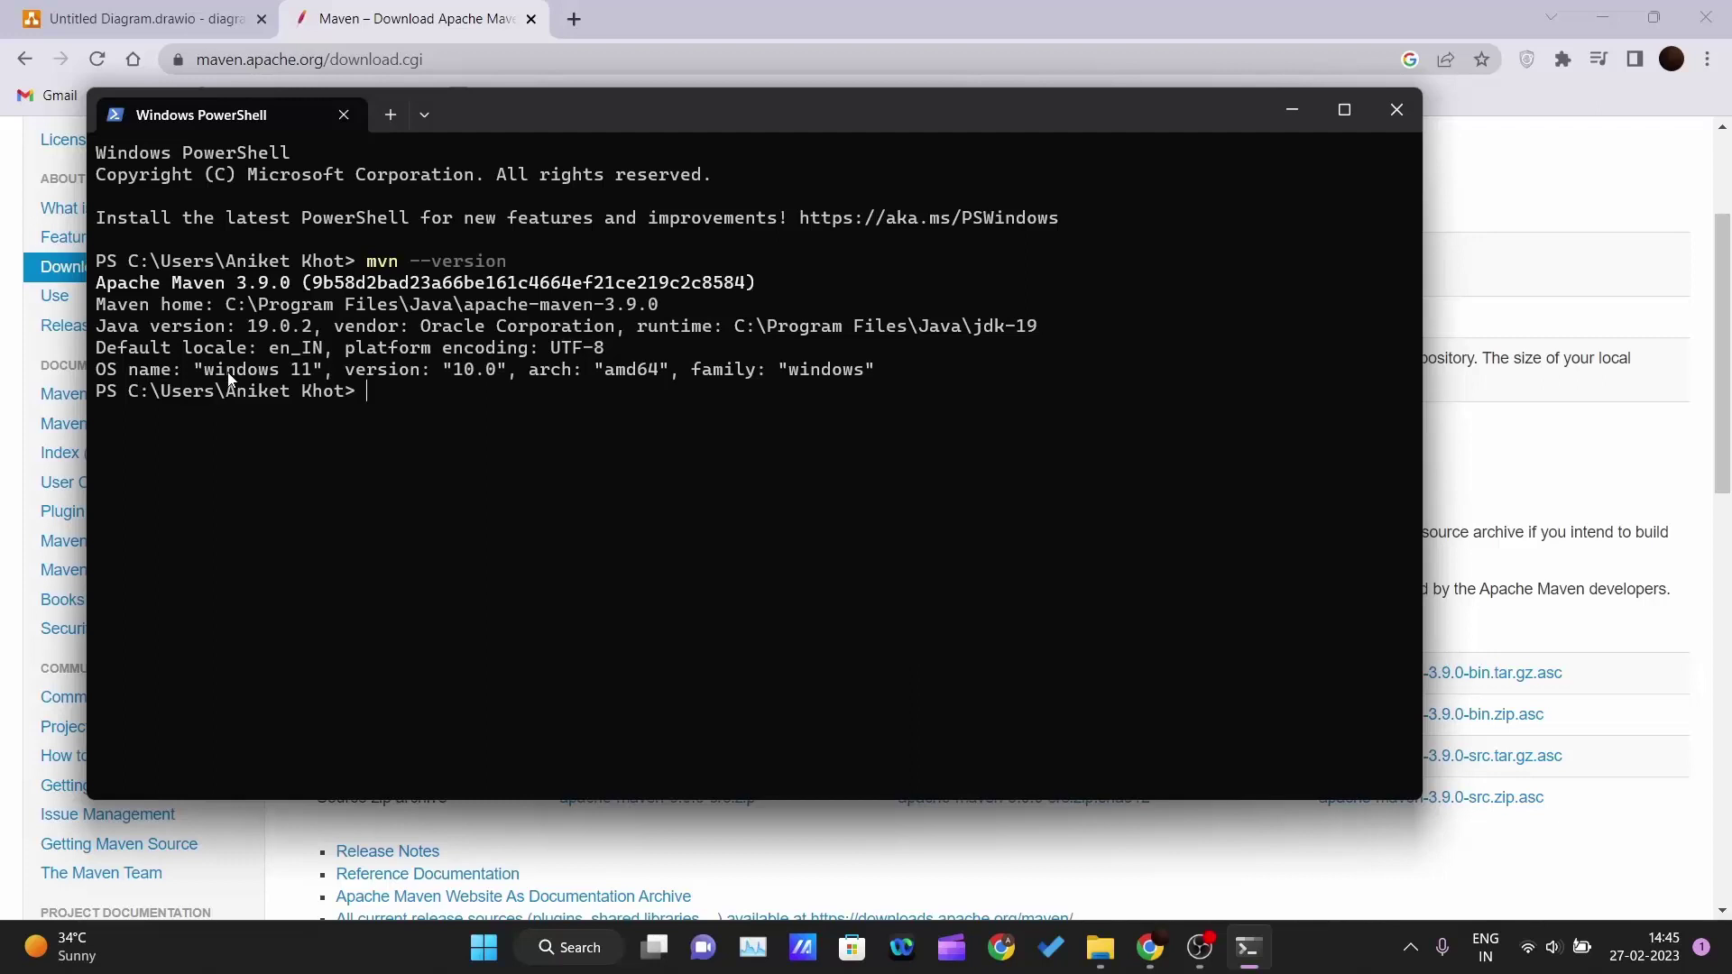
{"action": "left_click_drag", "start_coordinate": [915, 361], "coordinate": [97, 282]}
{"action": "left_click", "coordinate": [393, 390]}
{"action": "left_click_drag", "start_coordinate": [368, 262], "coordinate": [510, 272]}
{"action": "left_click", "coordinate": [536, 380]}
Check the Tools Installation list in the diagram for the next tool and search Google for download git.
{"action": "left_click", "coordinate": [227, 27]}
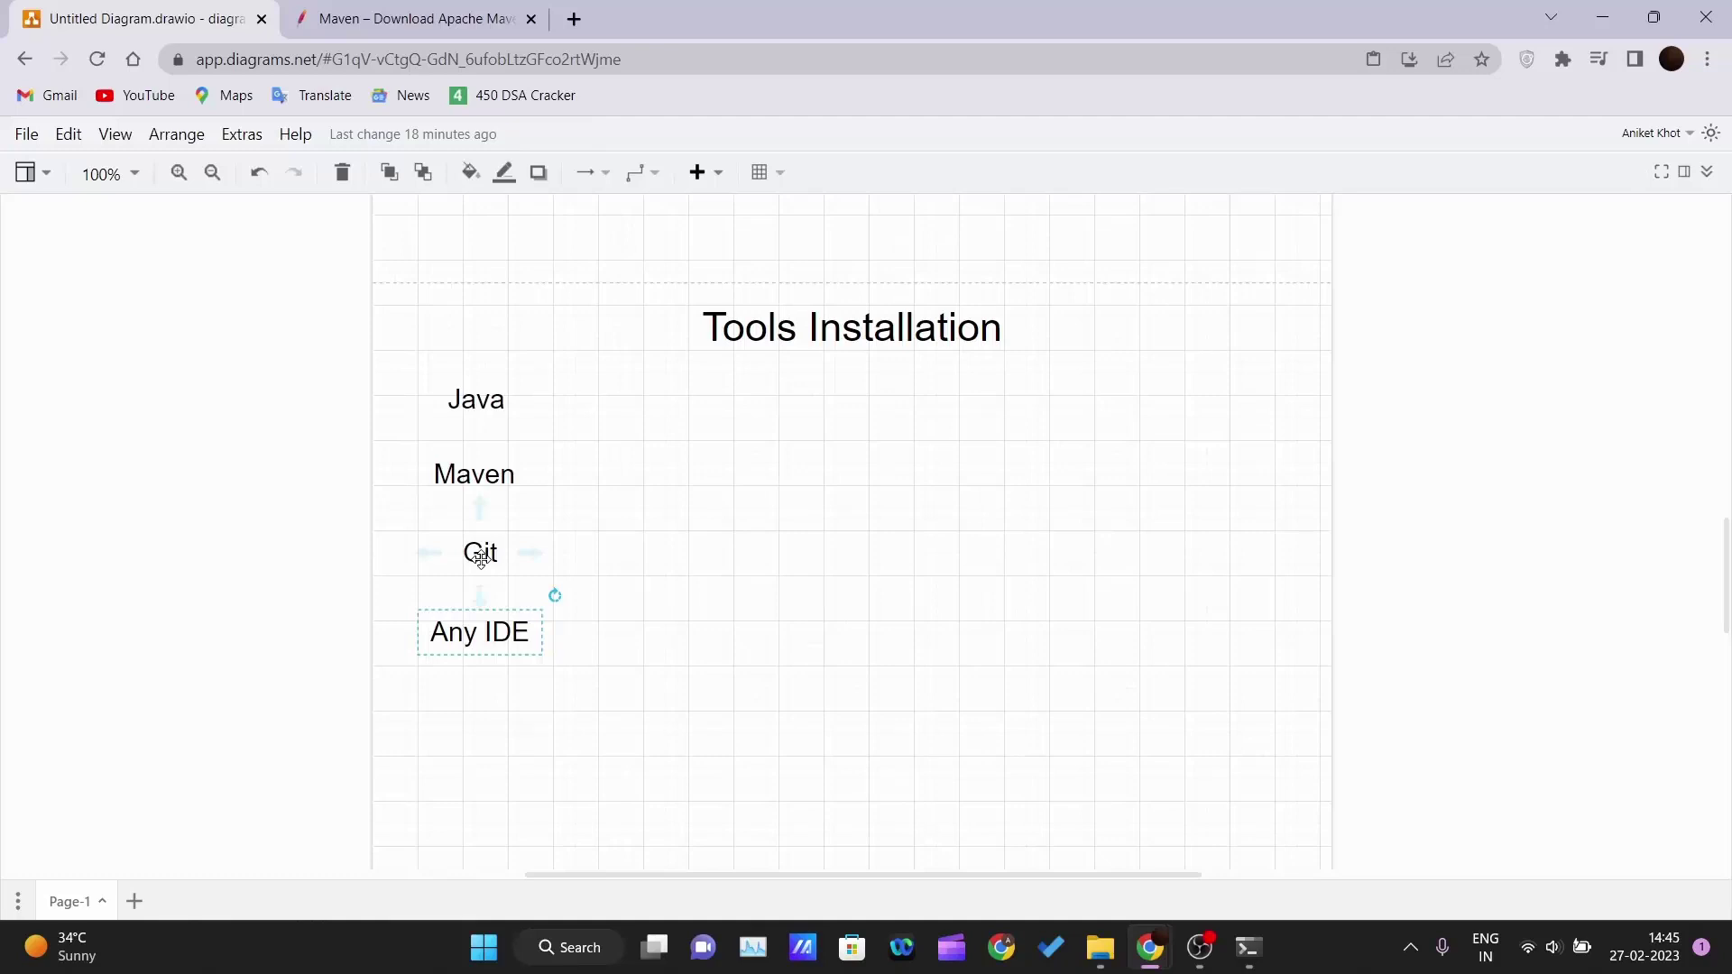
{"action": "left_click", "coordinate": [622, 621]}
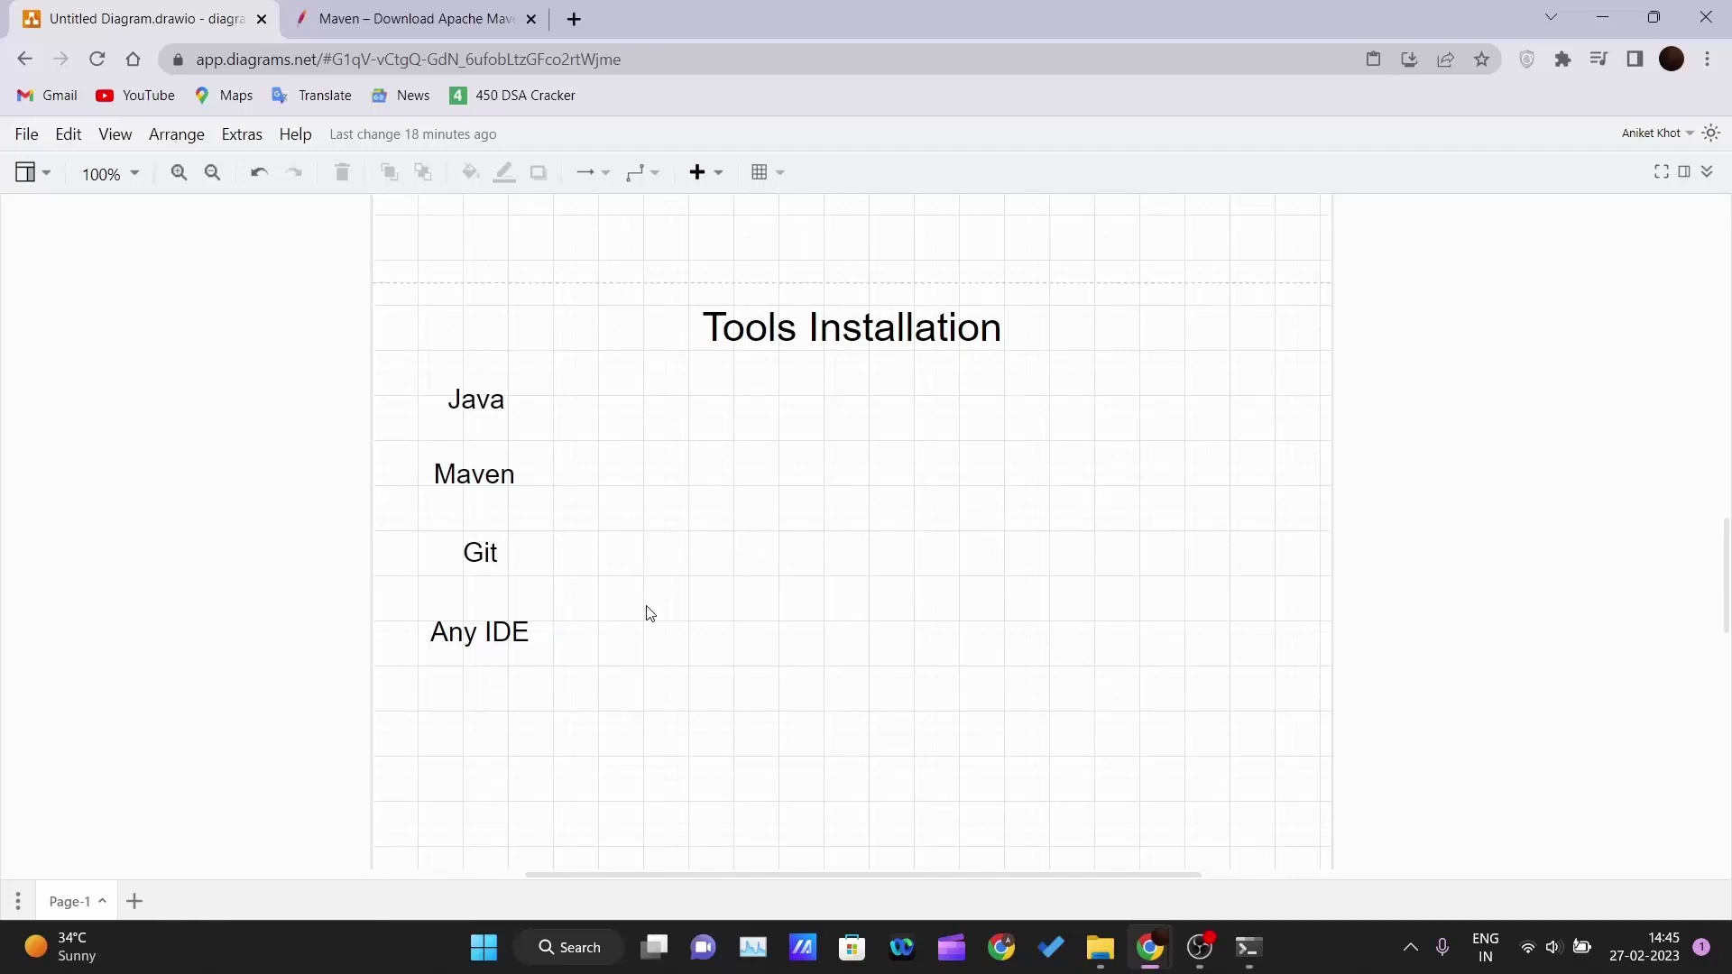
{"action": "left_click", "coordinate": [487, 19]}
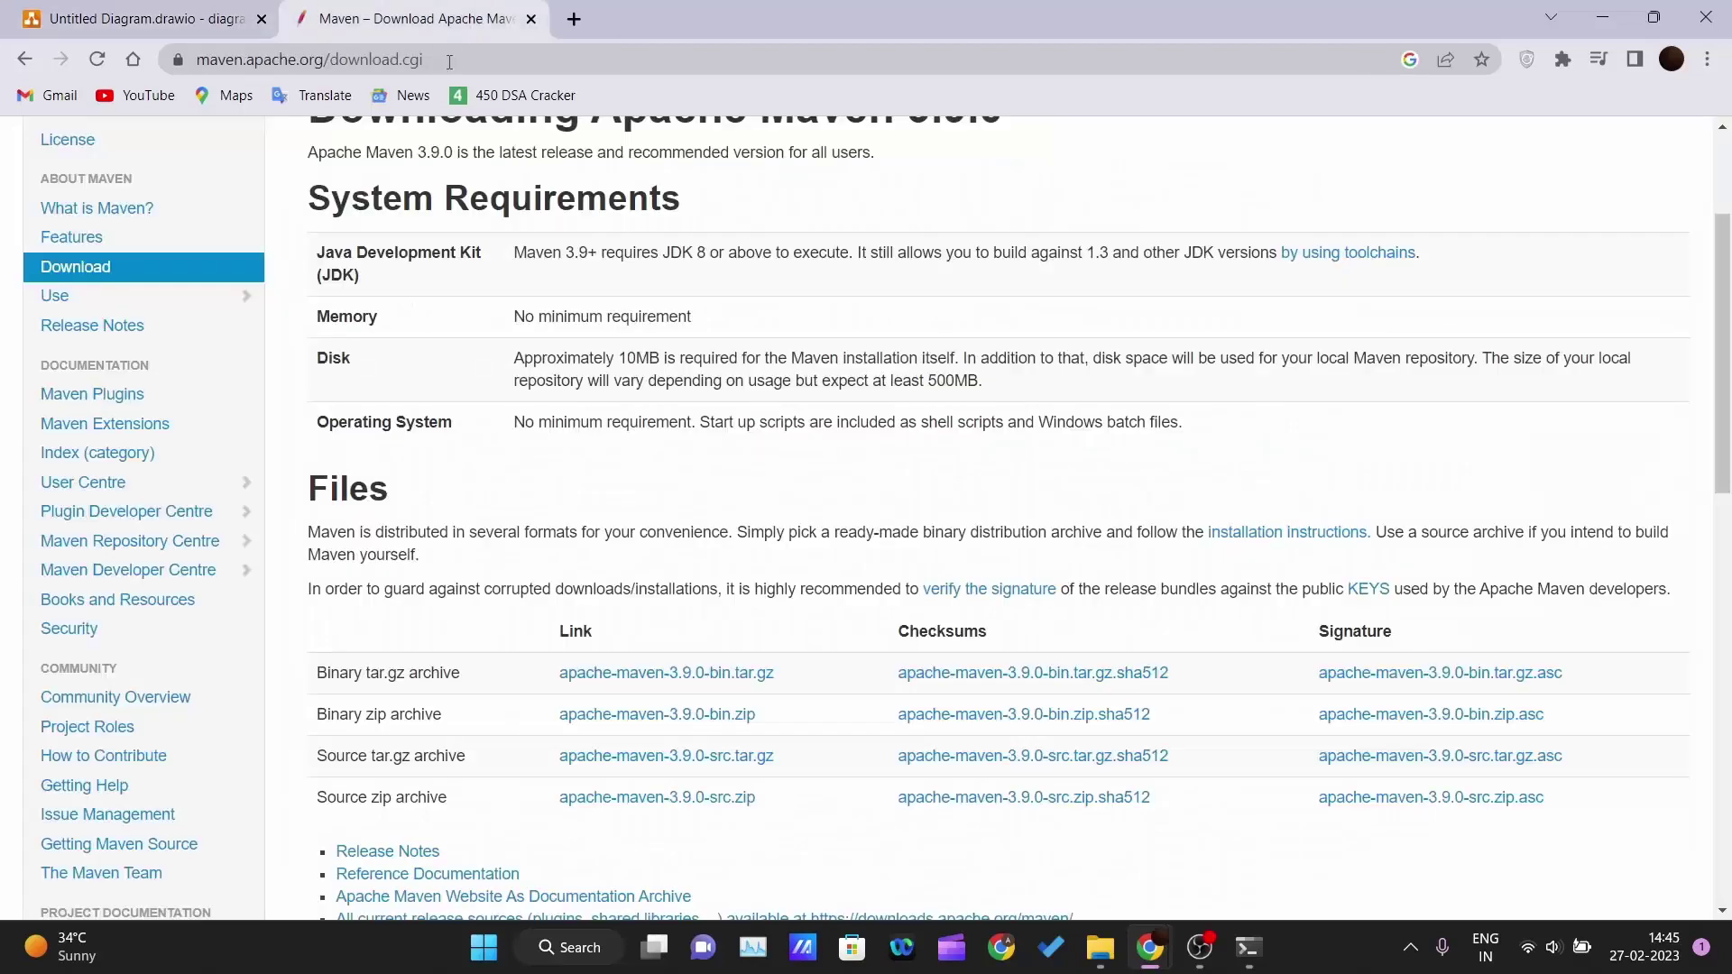
{"action": "left_click", "coordinate": [433, 62]}
{"action": "type", "text": "d"}
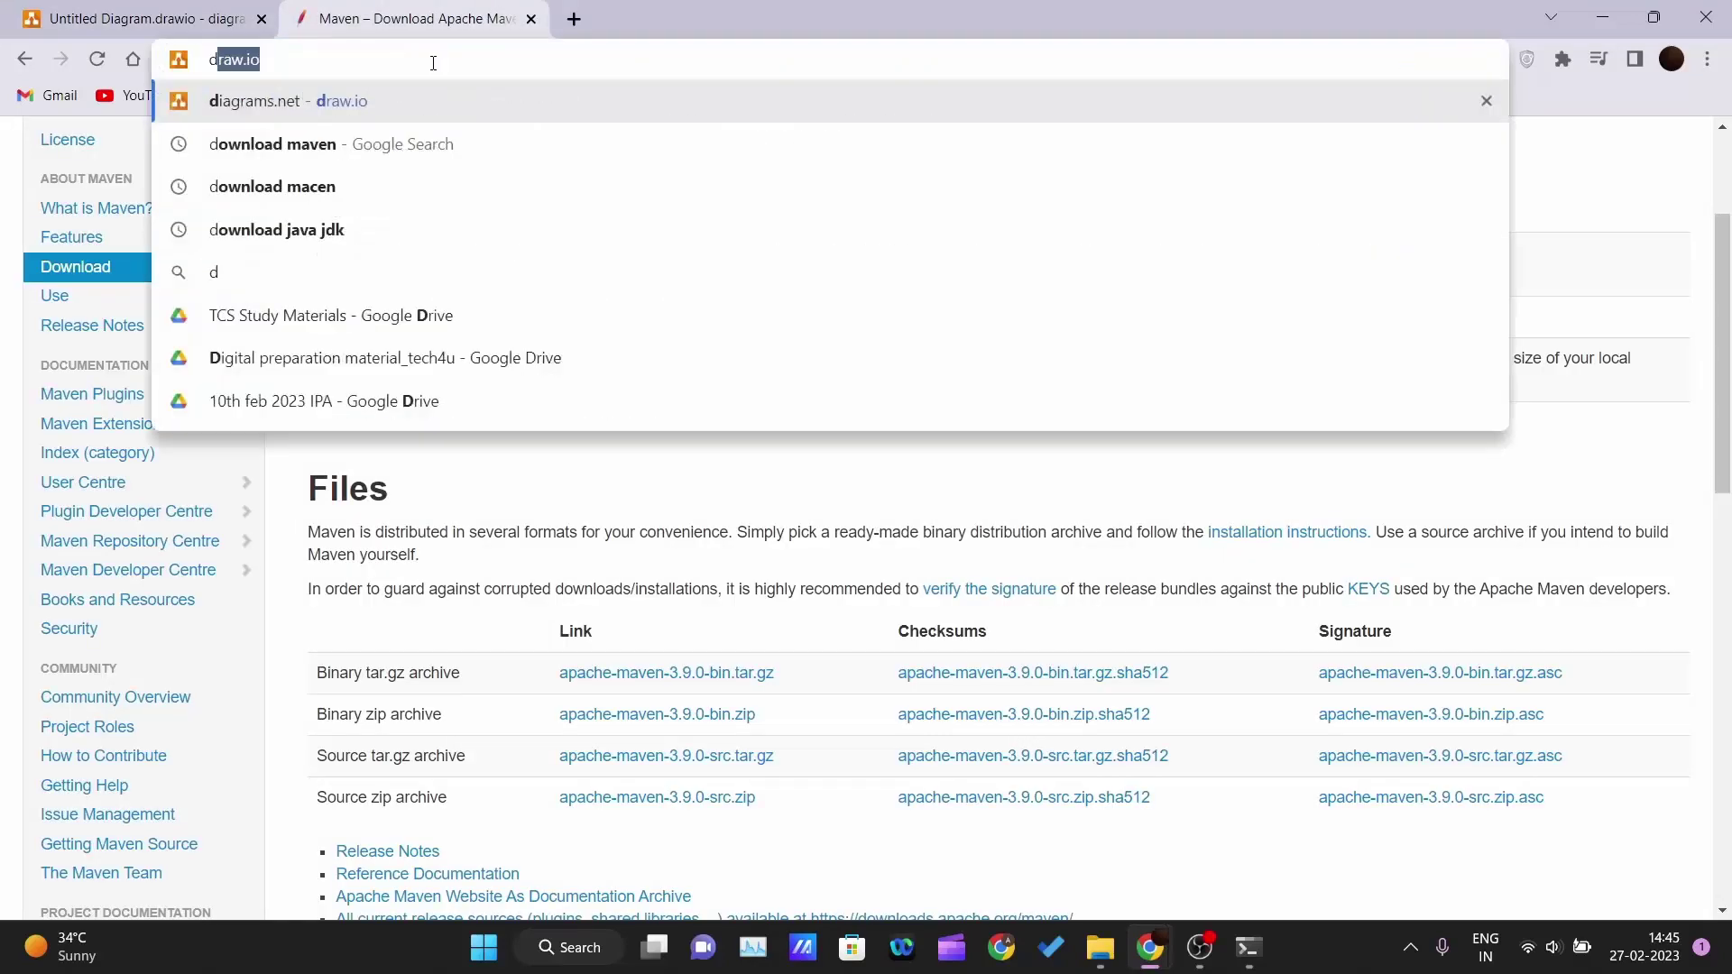
{"action": "type", "text": "ownload git"}
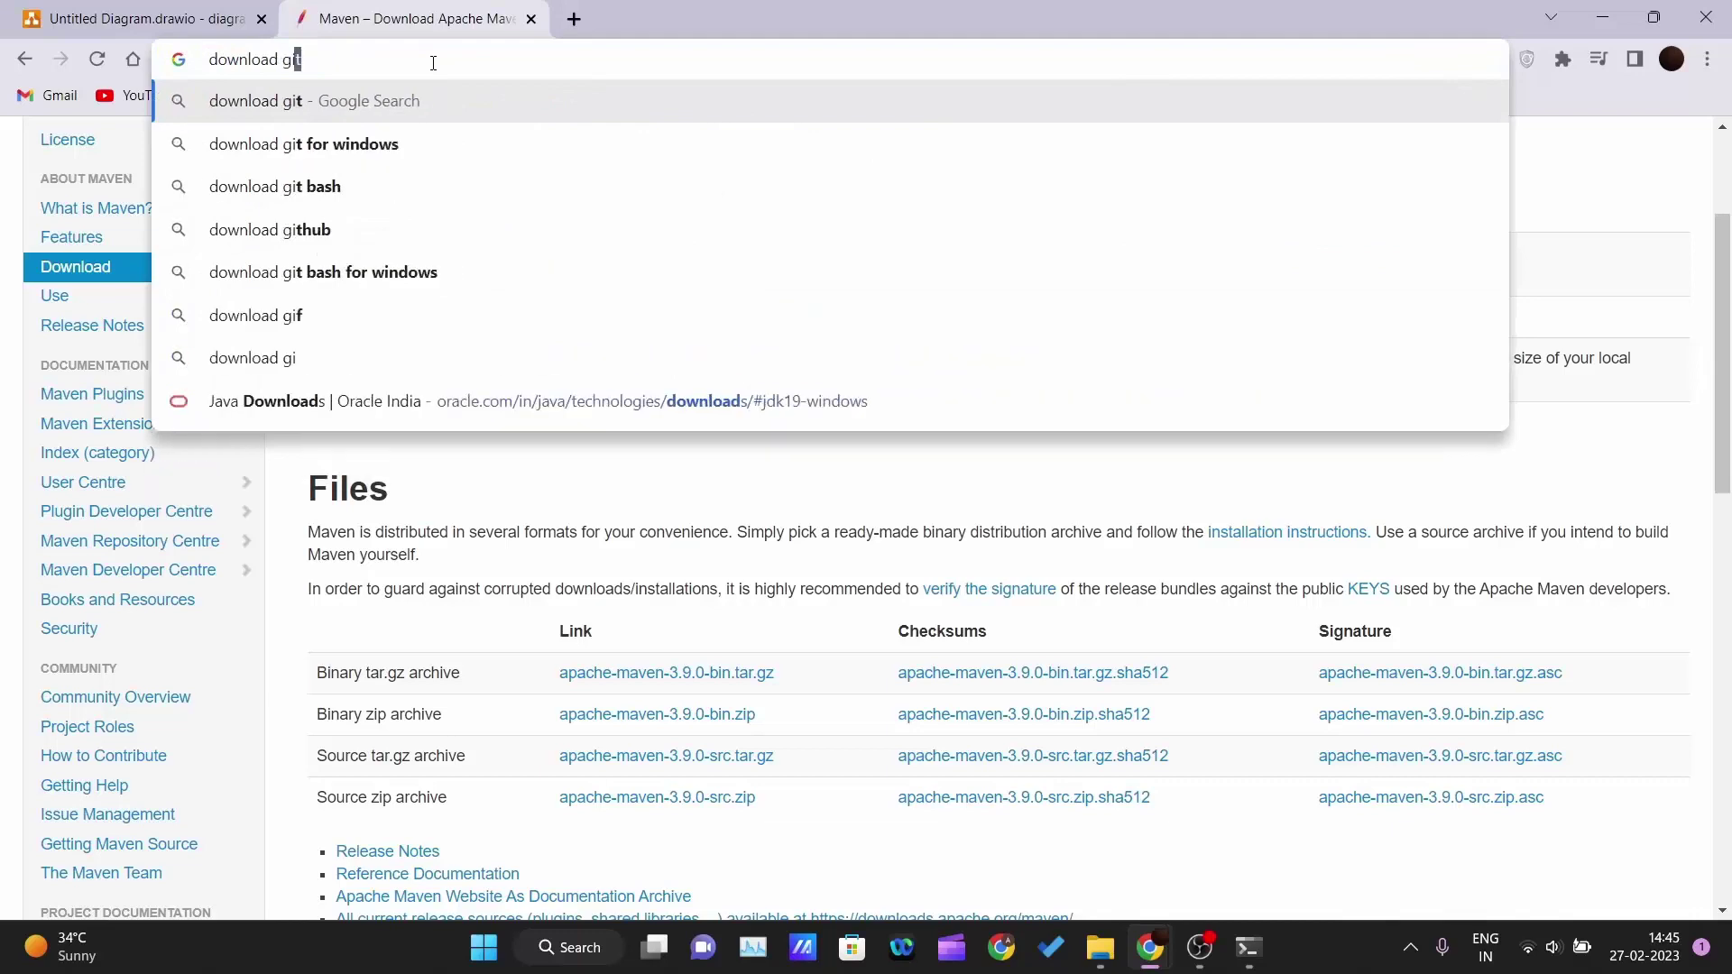
{"action": "key", "text": "Return"}
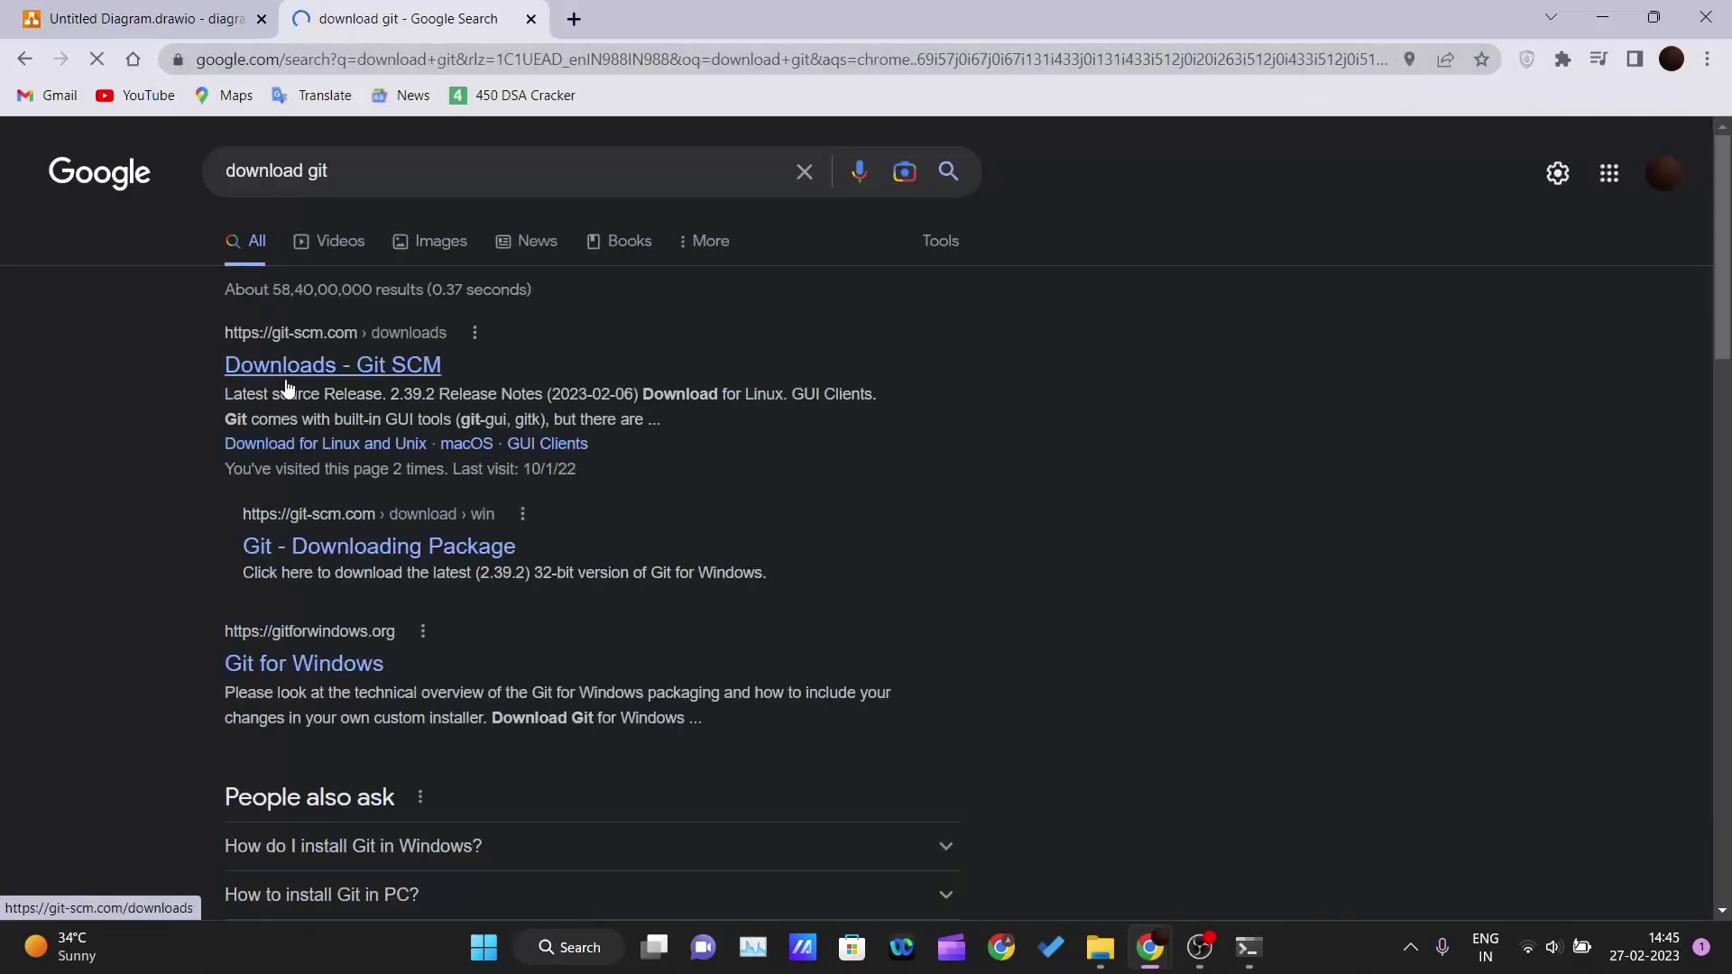
Open the Git SCM Downloads page and download the 64-bit Git 2.39.2 installer for Windows.
{"action": "left_click_drag", "start_coordinate": [213, 348], "coordinate": [464, 348]}
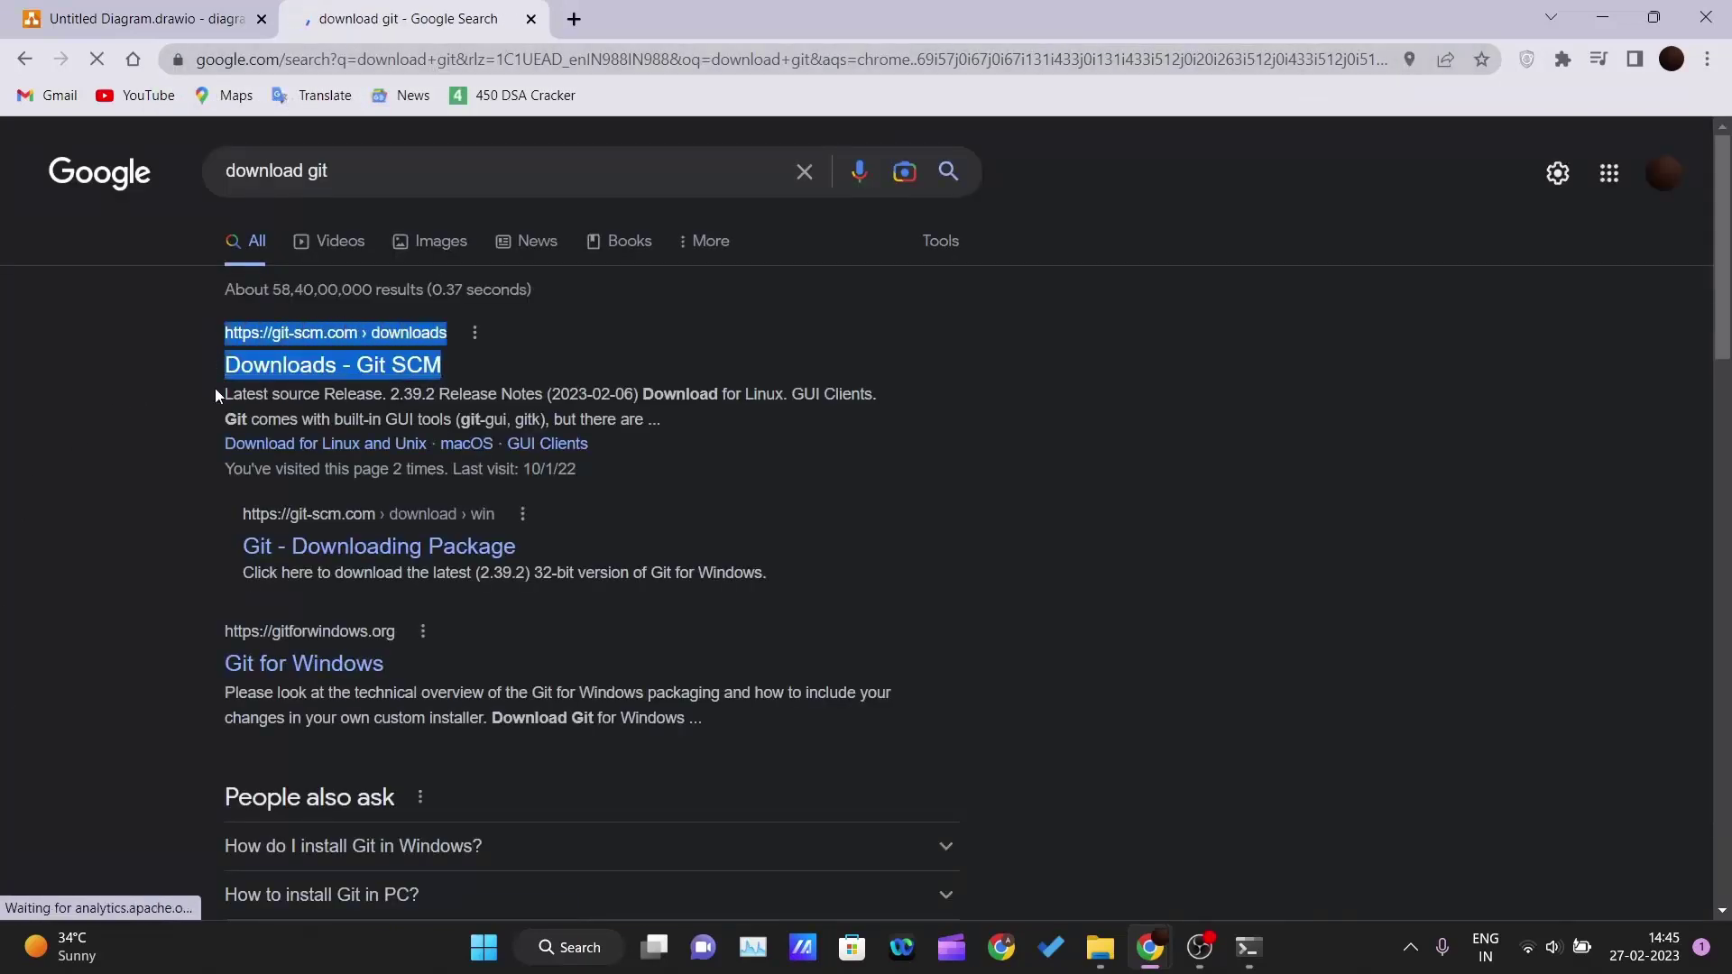
{"action": "left_click", "coordinate": [228, 364]}
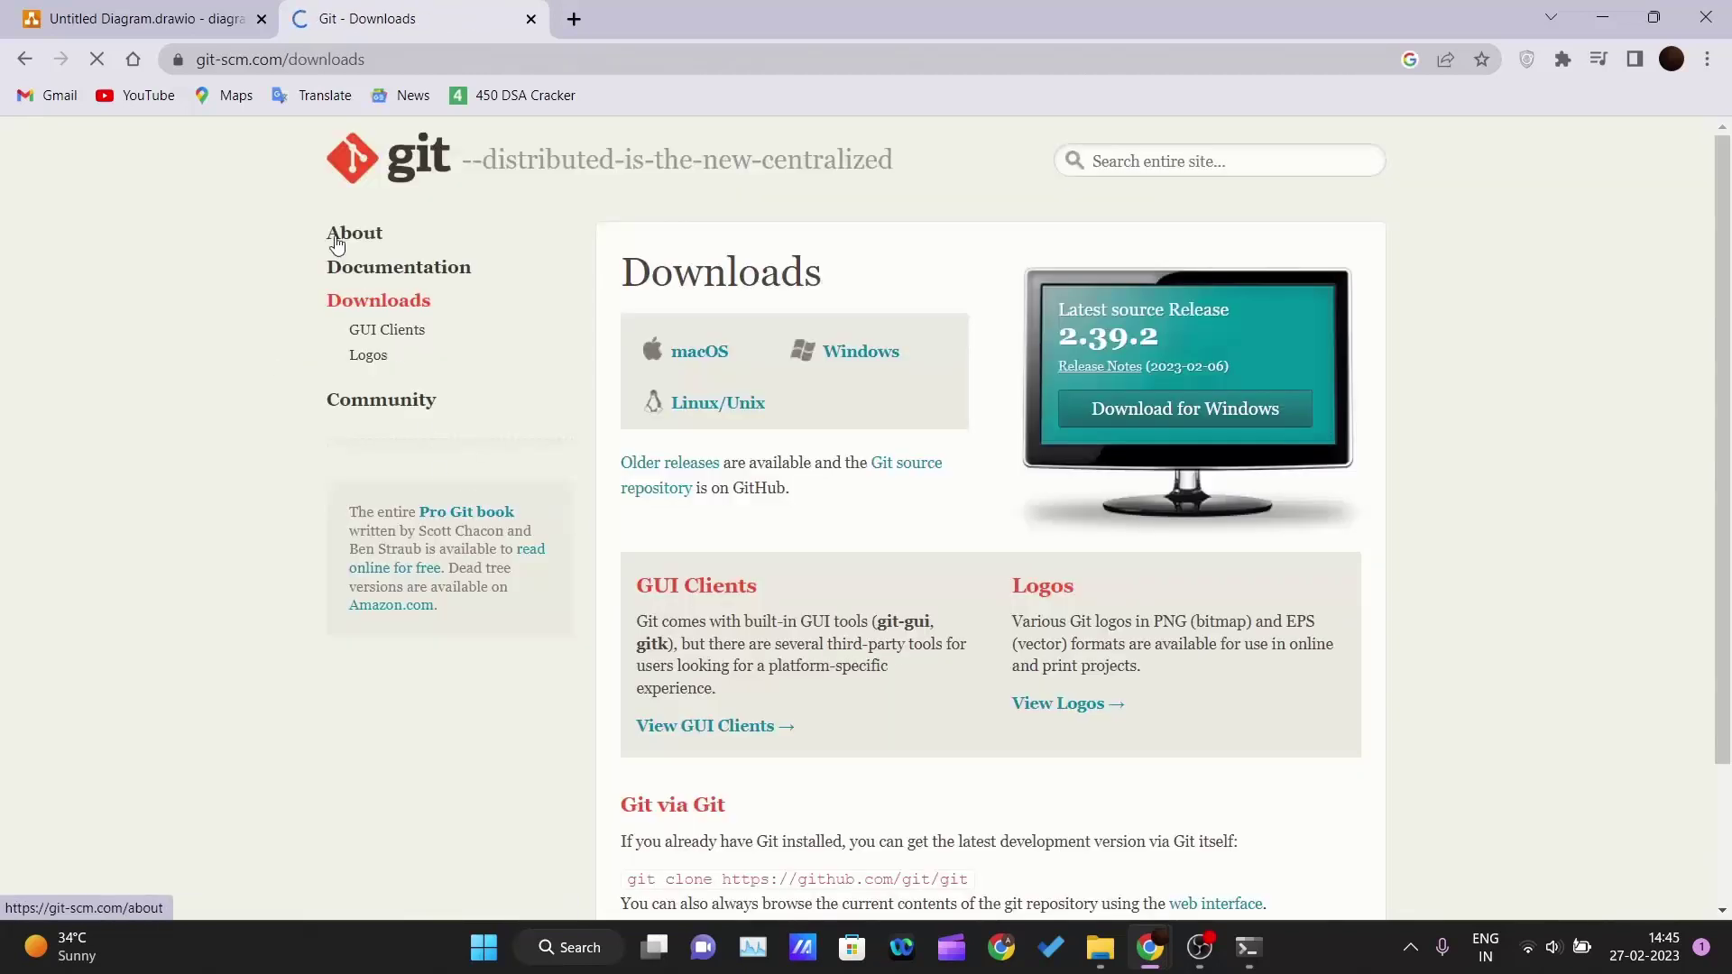
{"action": "left_click_drag", "start_coordinate": [323, 169], "coordinate": [896, 185]}
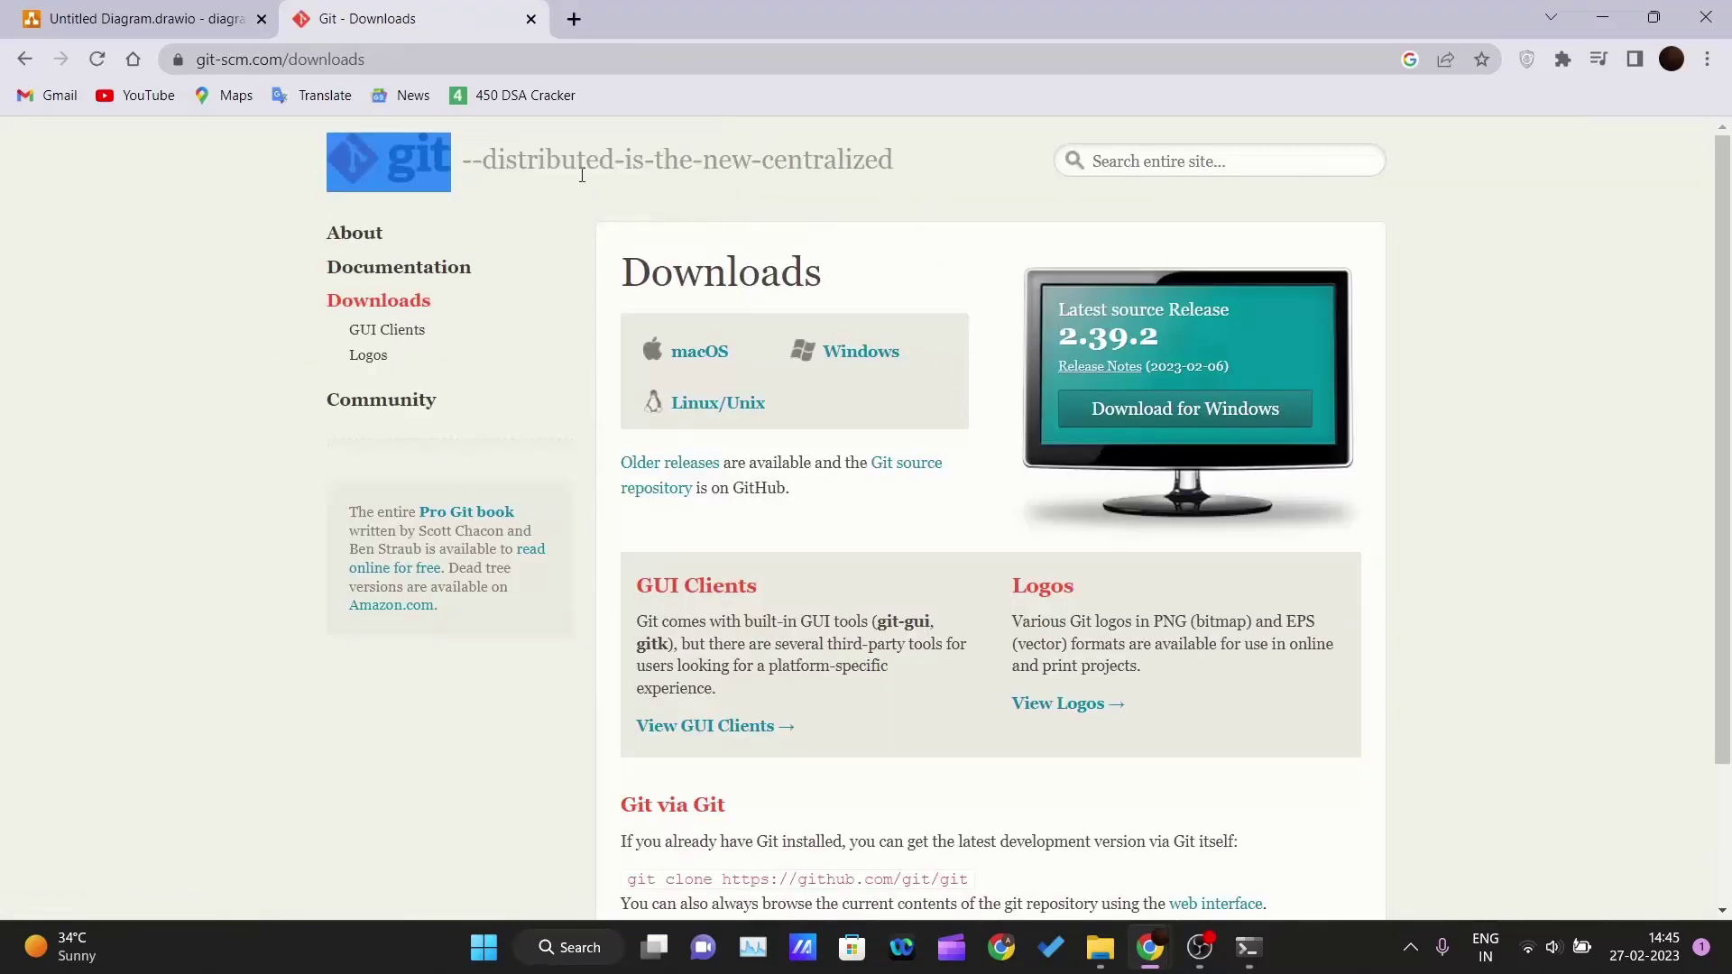
{"action": "left_click", "coordinate": [920, 177]}
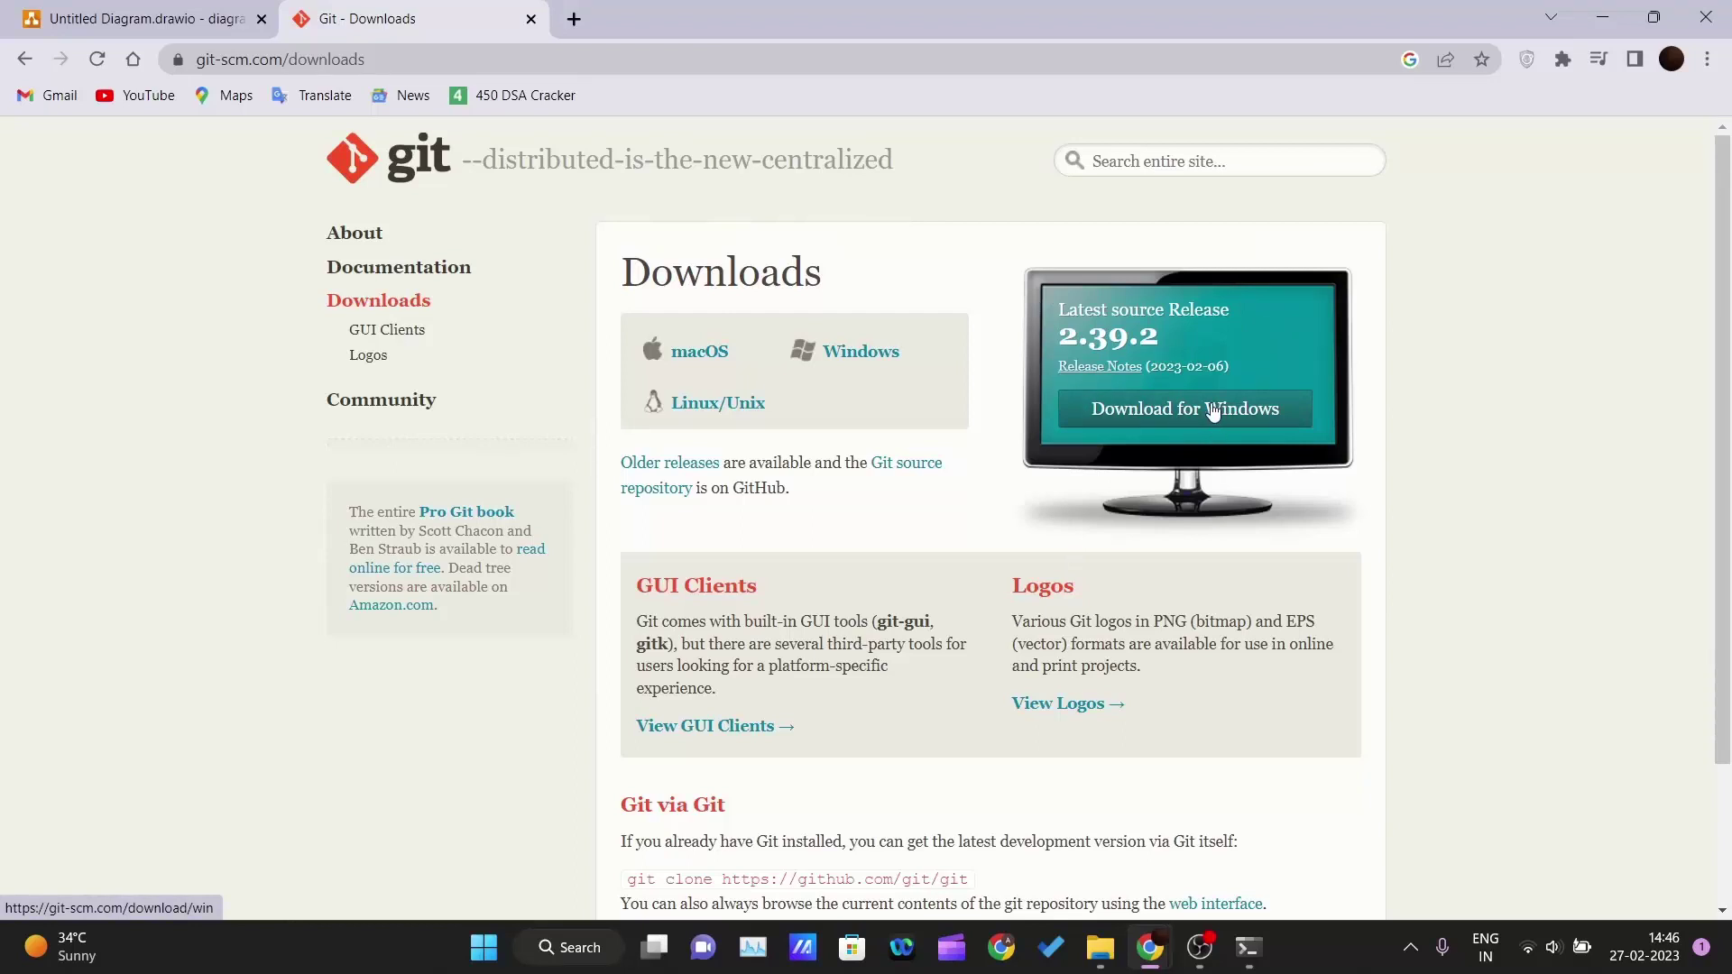
{"action": "left_click", "coordinate": [1287, 414]}
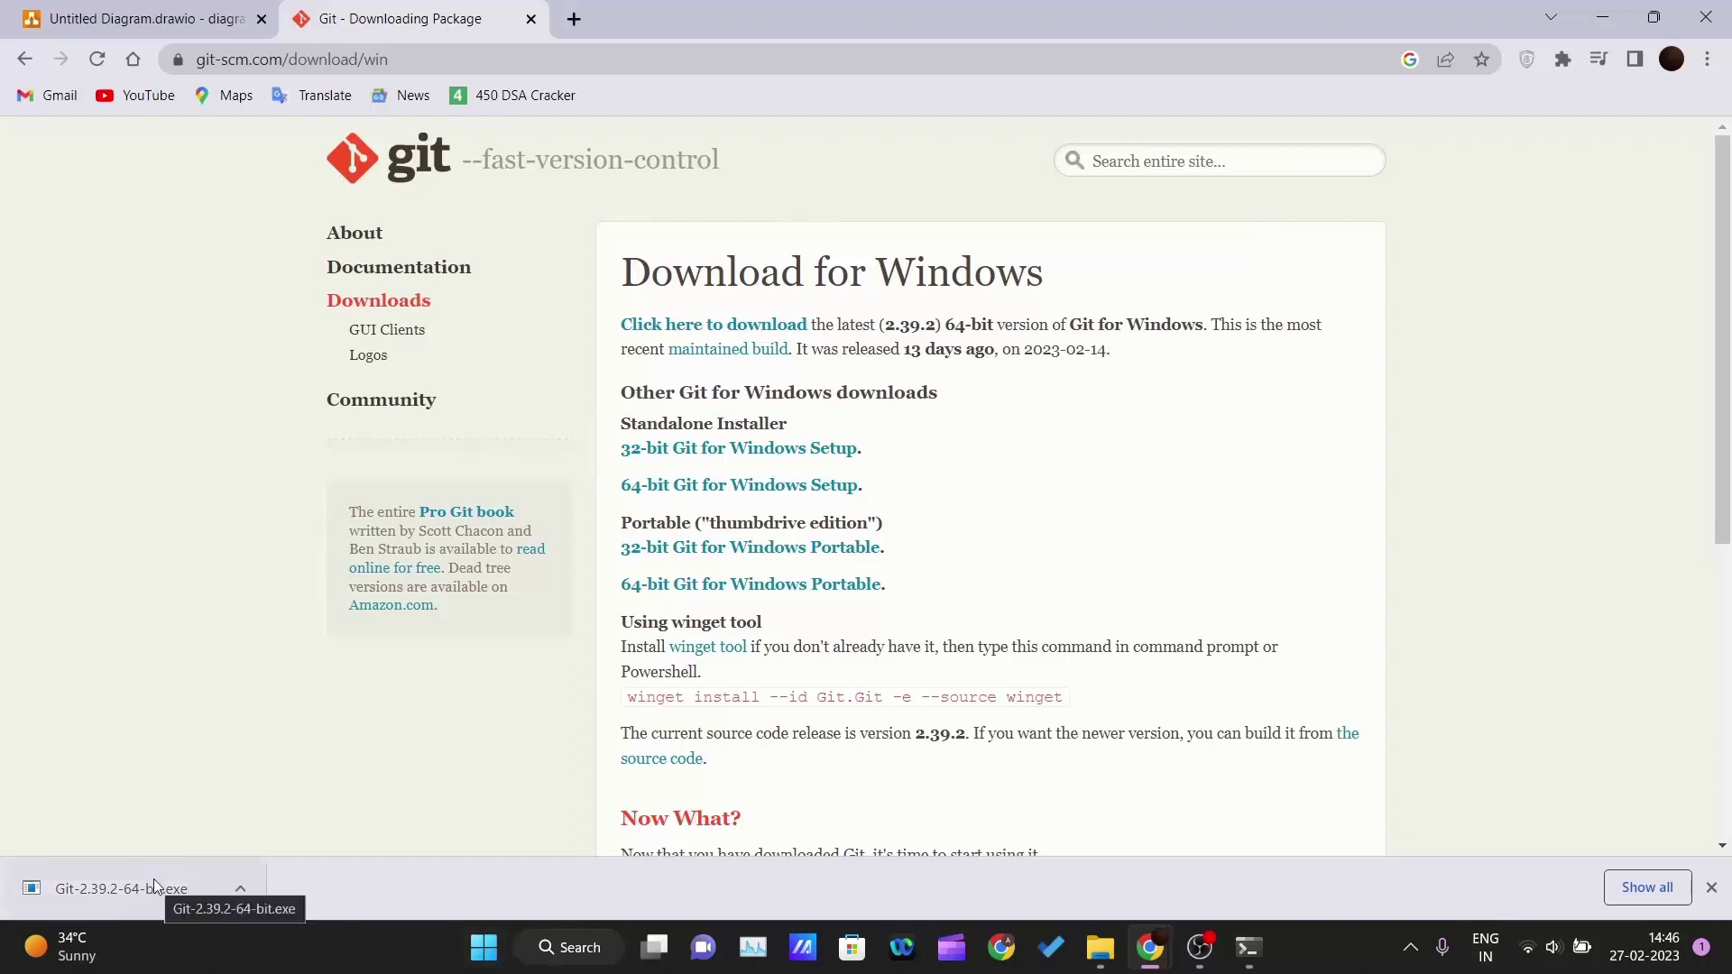
{"action": "left_click", "coordinate": [56, 891]}
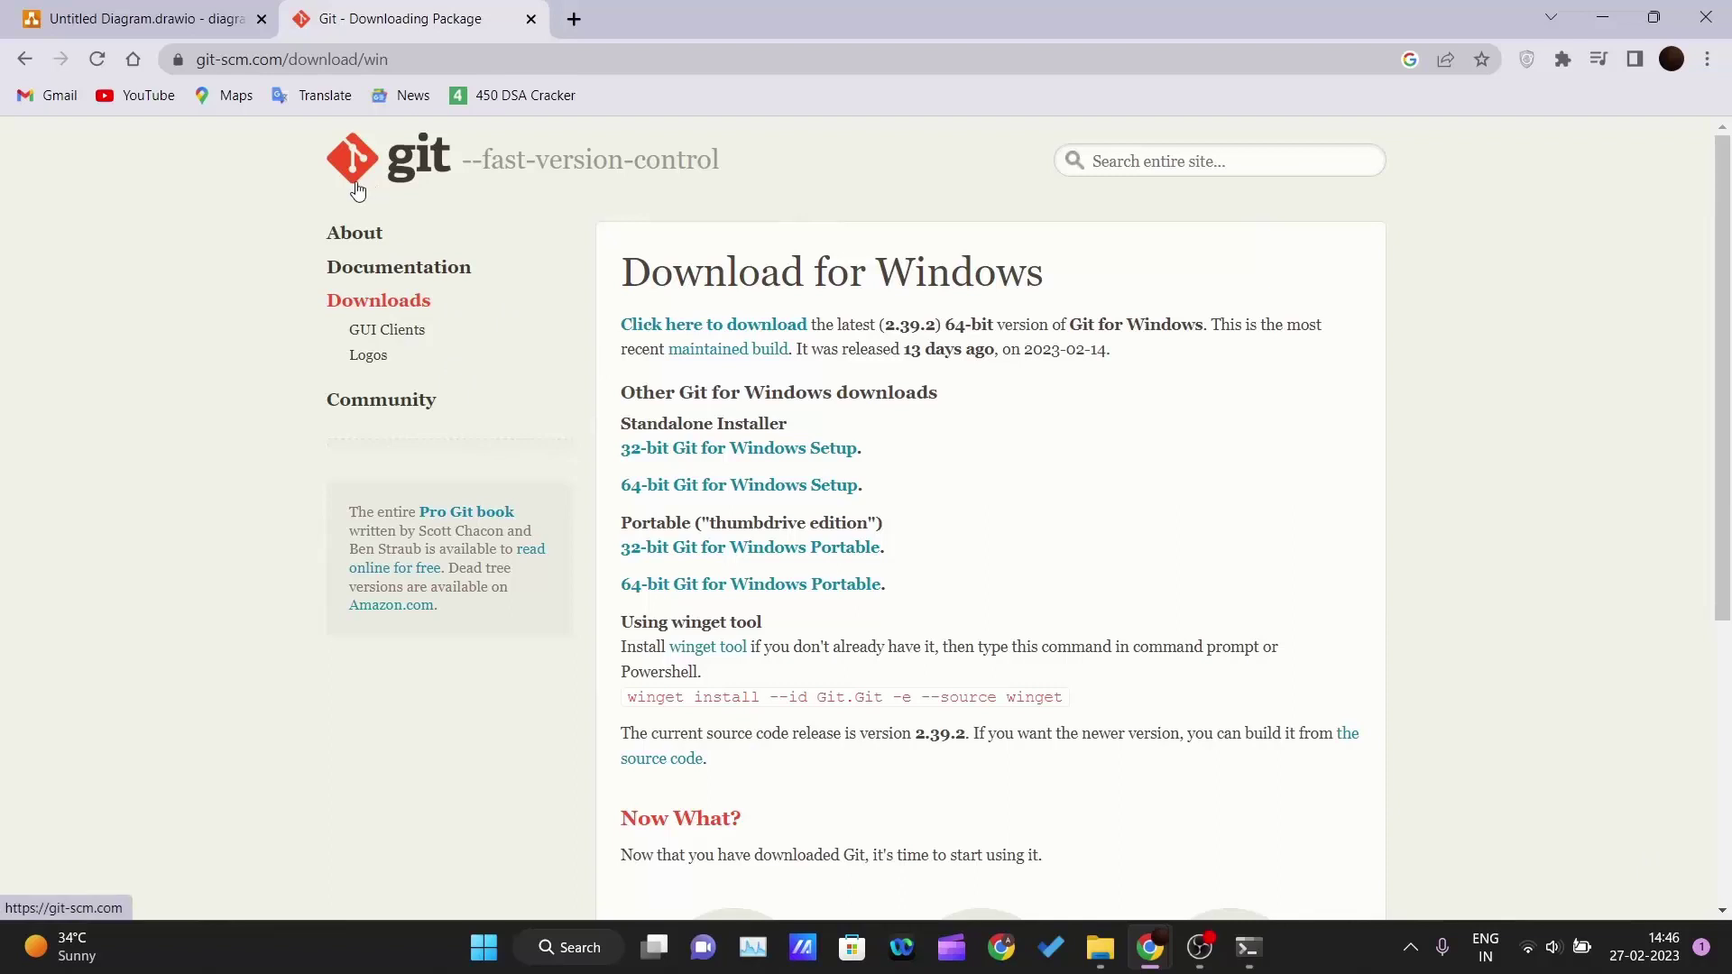
Return to the Tools Installation diagram and review the listed tools from Java to Any IDE.
{"action": "left_click", "coordinate": [144, 18]}
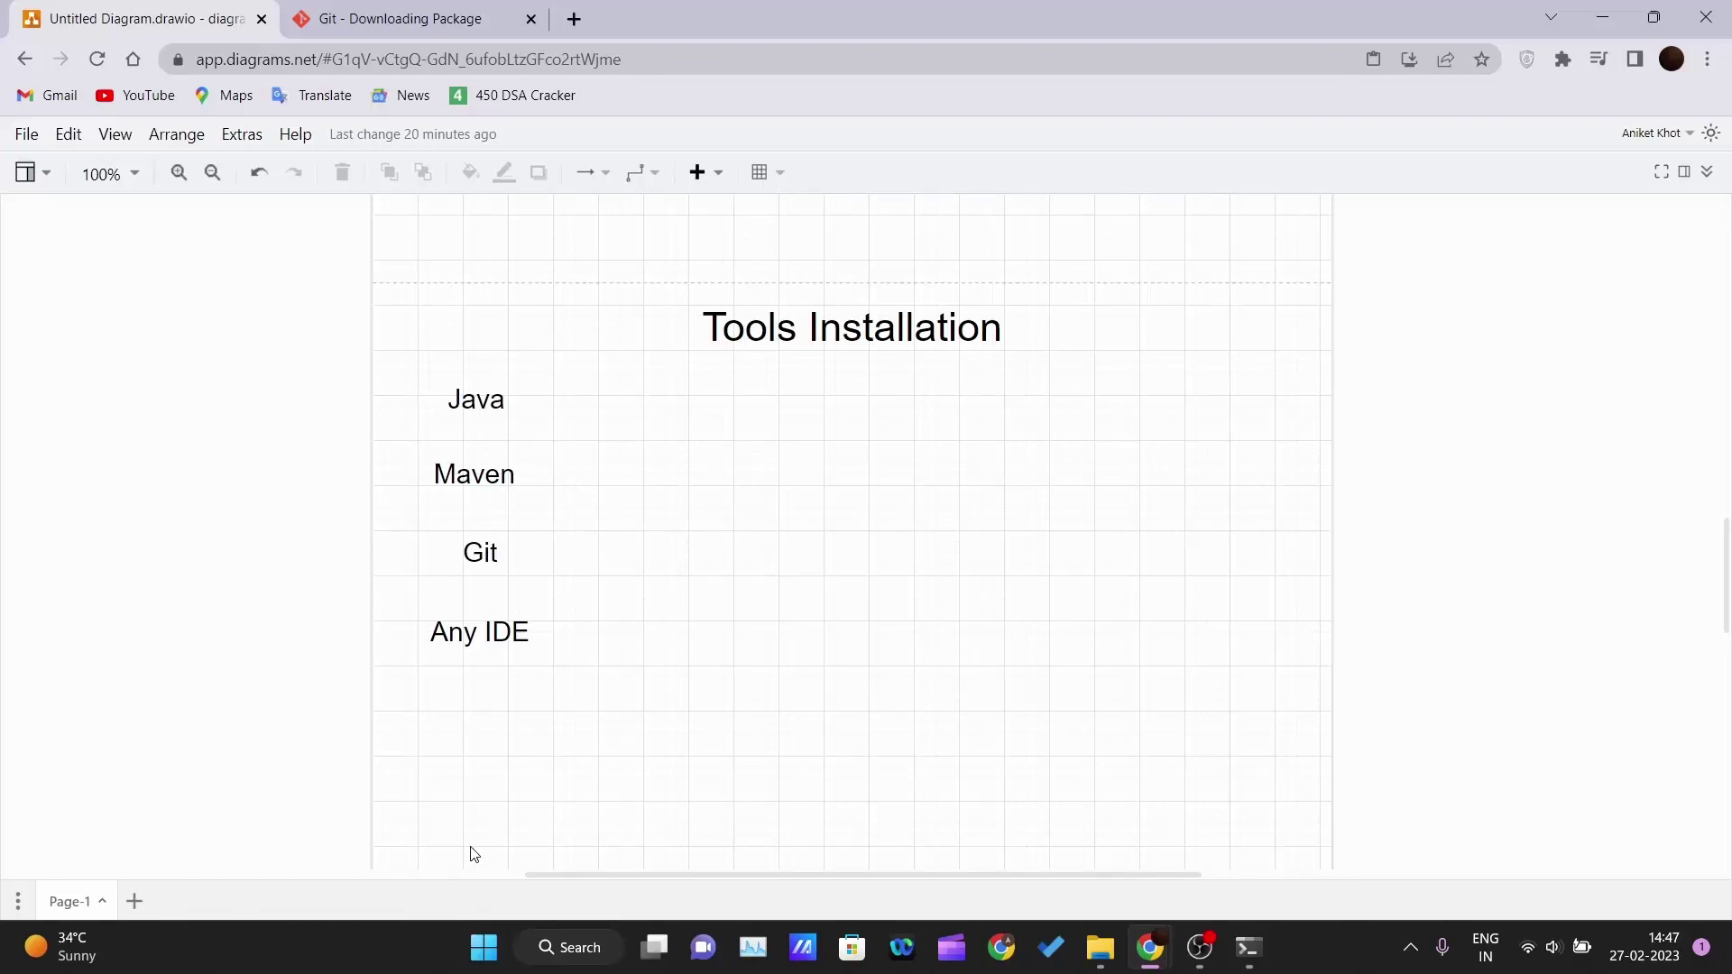
{"action": "left_click_drag", "start_coordinate": [411, 358], "coordinate": [611, 736]}
{"action": "left_click", "coordinate": [613, 740]}
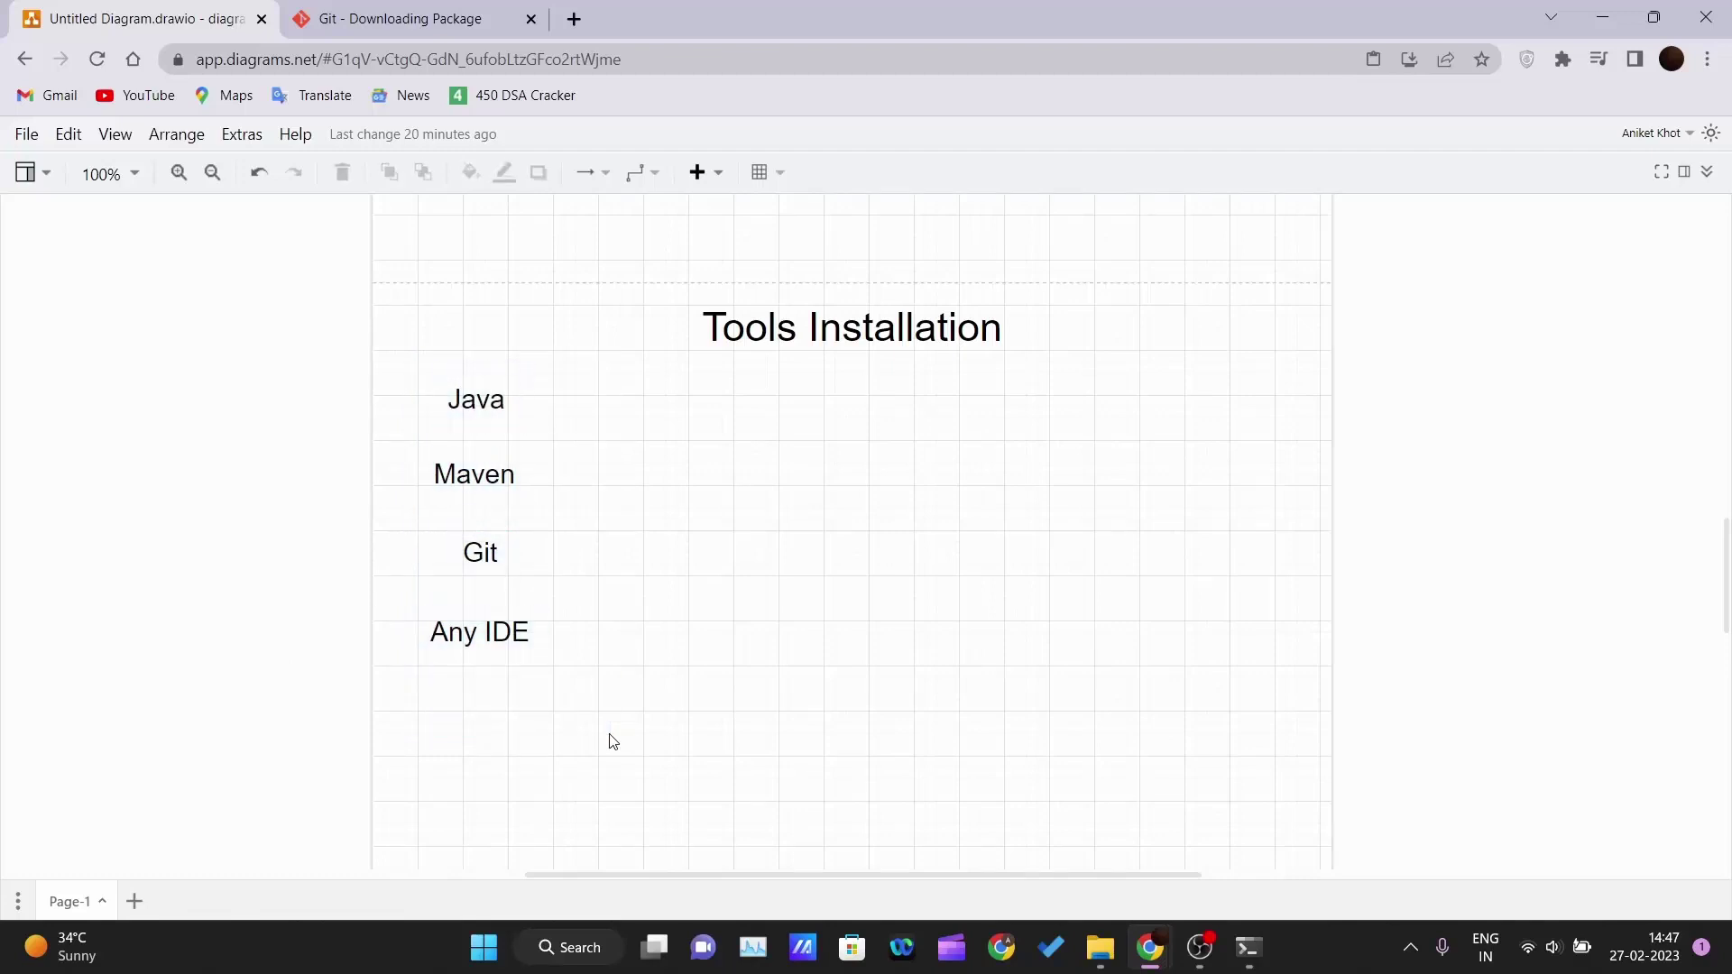